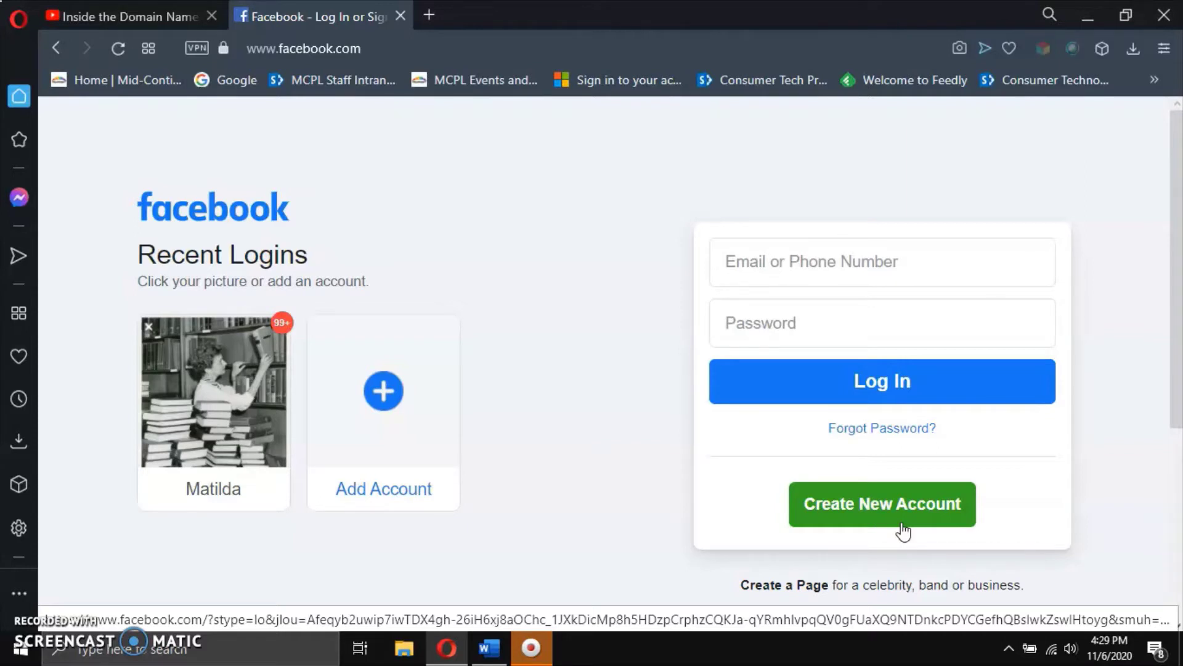
Log in through the saved Recent Logins profile by entering the account password.
left_click(781, 259)
left_click(661, 300)
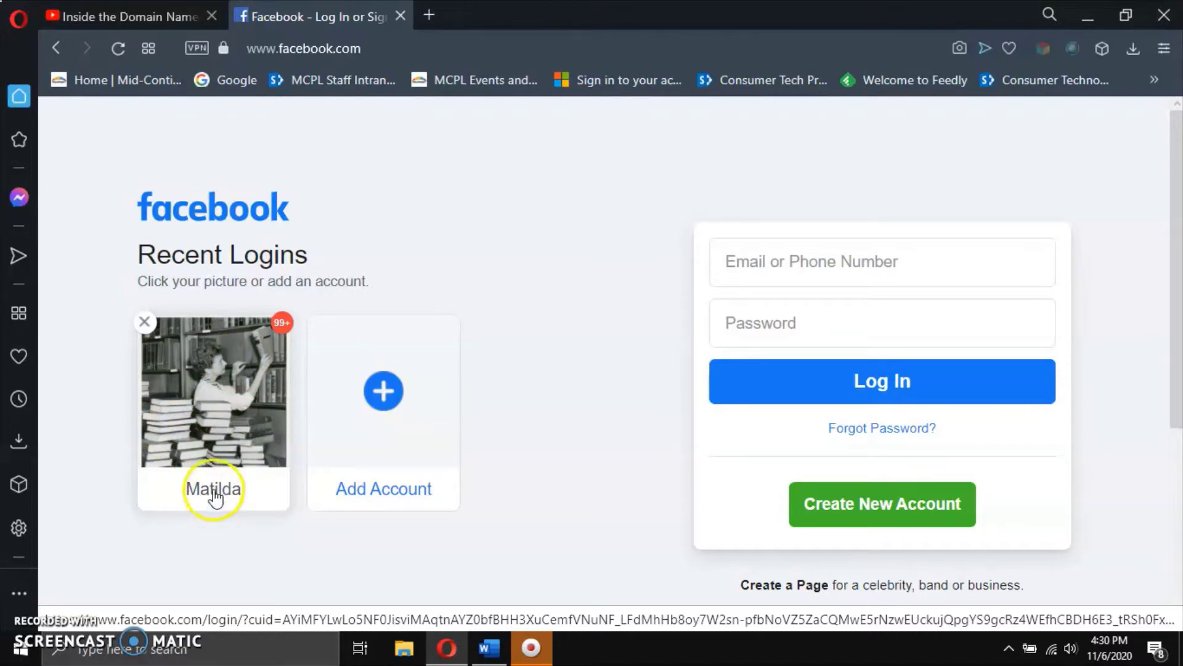
left_click(219, 404)
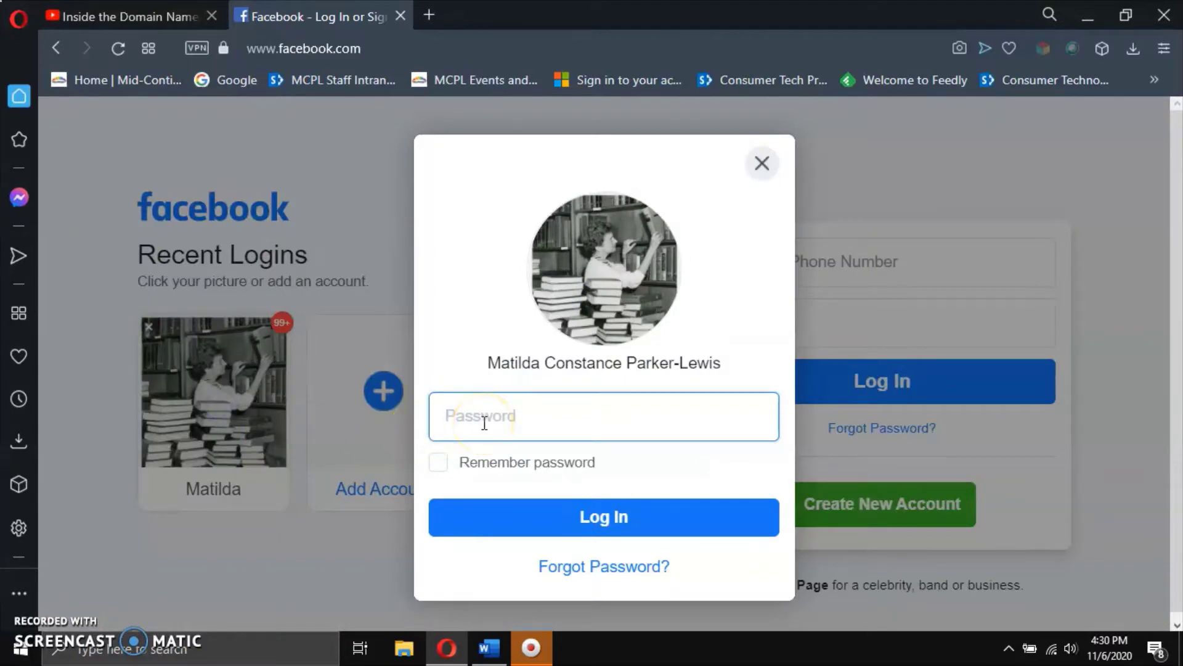
type("••••••••")
left_click(592, 515)
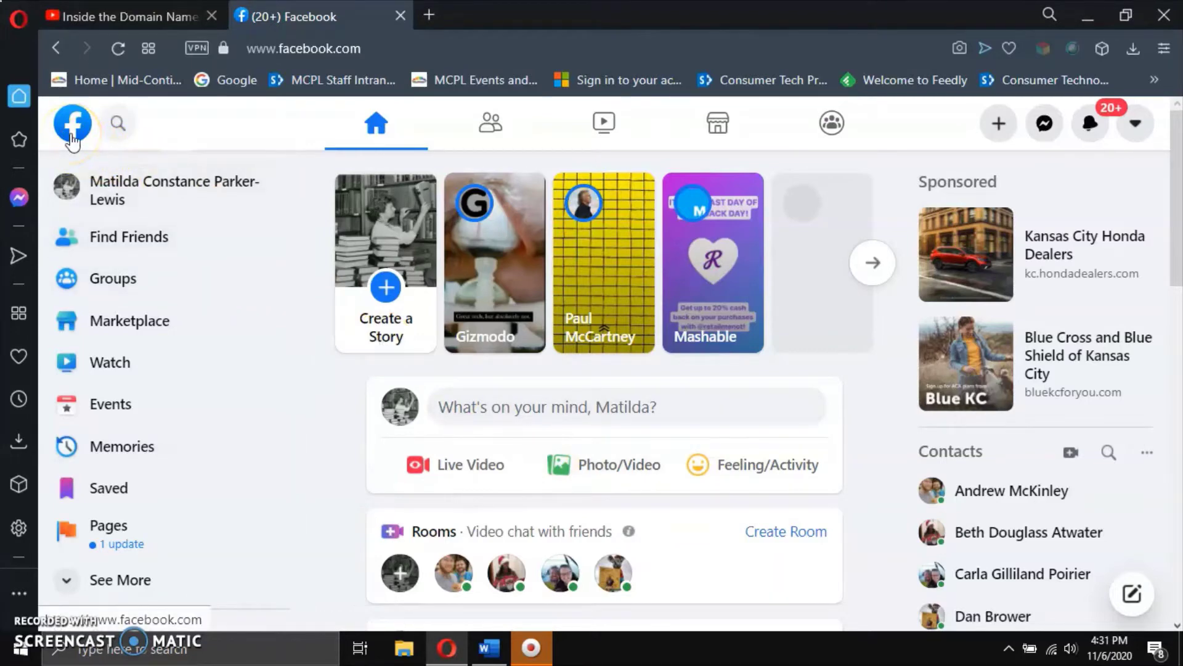
Search Facebook for 'john' and open the results for the 'johnny cash' suggestion.
left_click(119, 141)
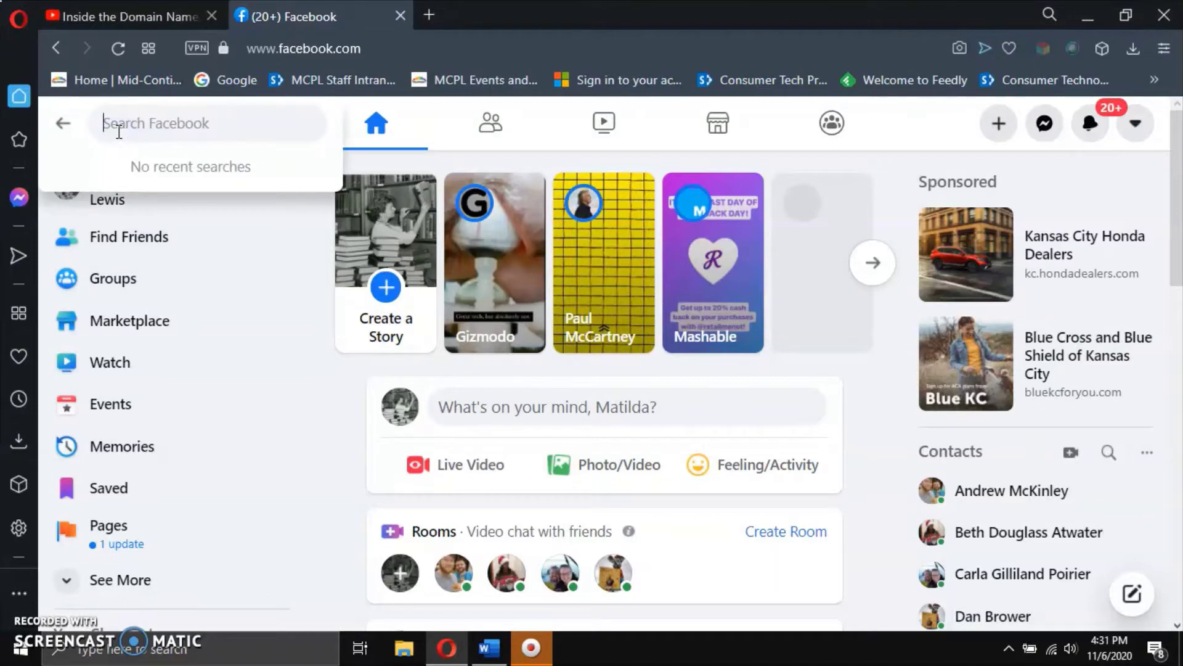
left_click(149, 132)
type("john")
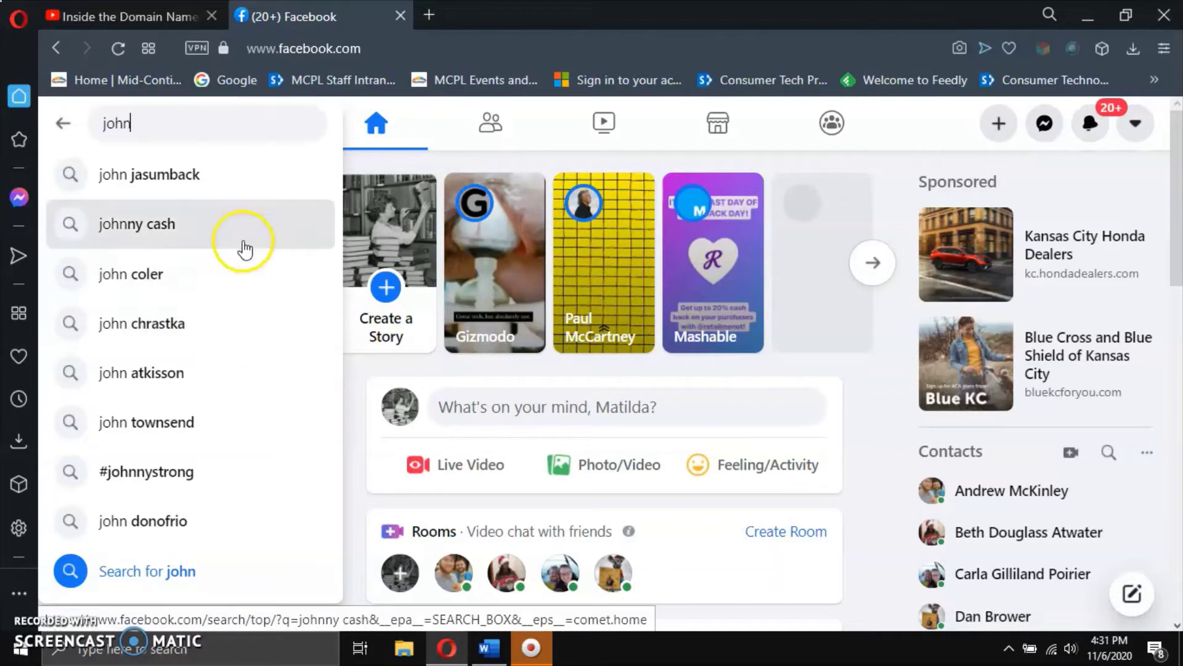
left_click(235, 225)
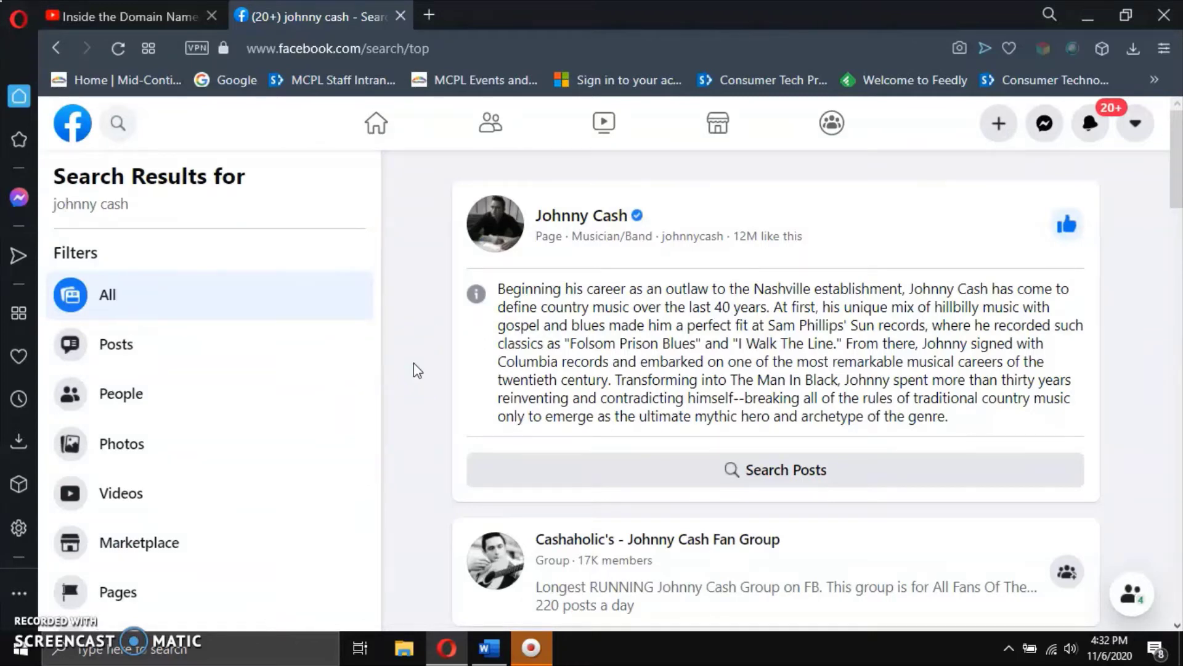
mouse_move(494, 238)
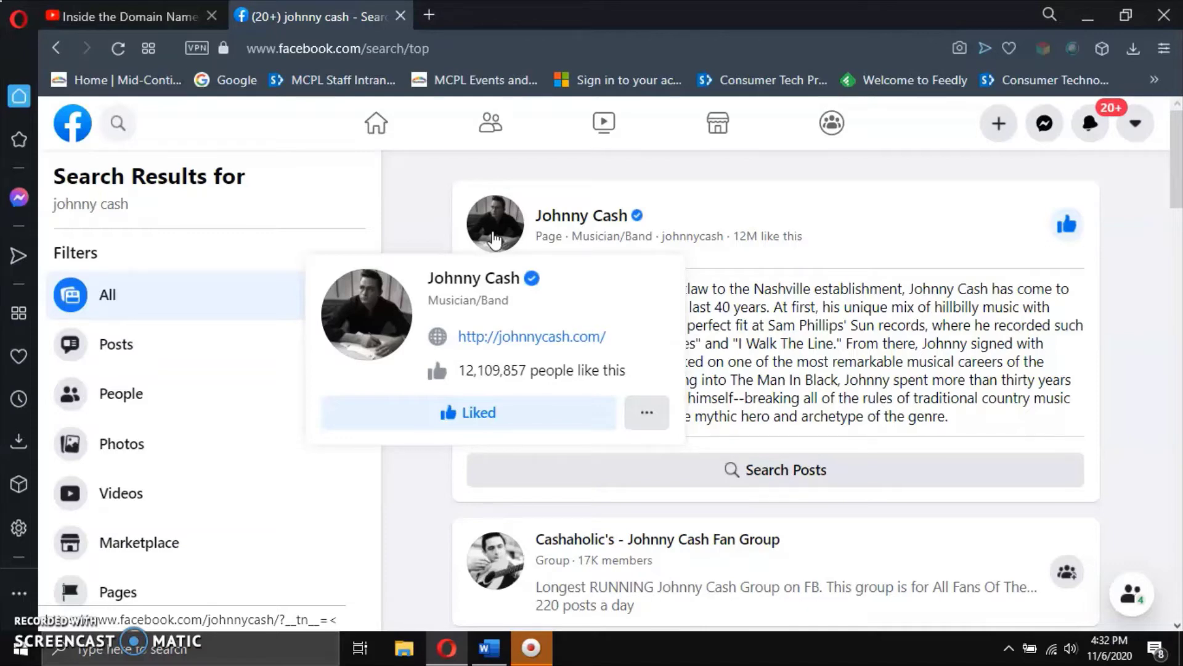
scroll(415, 489, "down", 2)
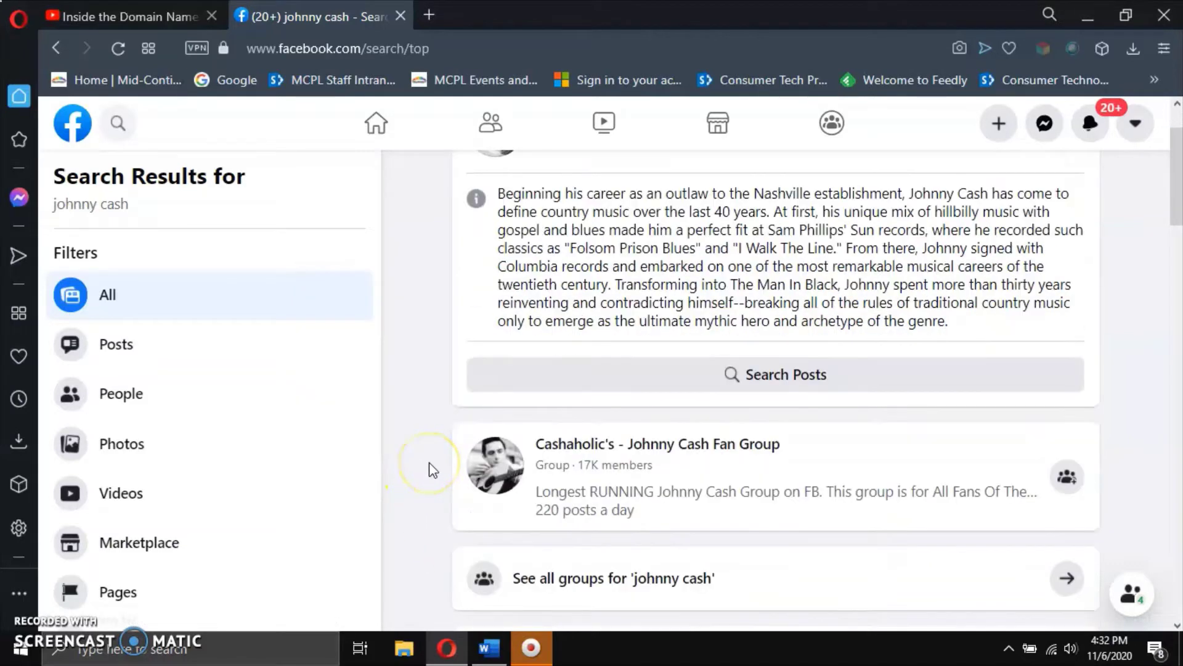
scroll(433, 470, "down", 3)
scroll(434, 471, "down", 2)
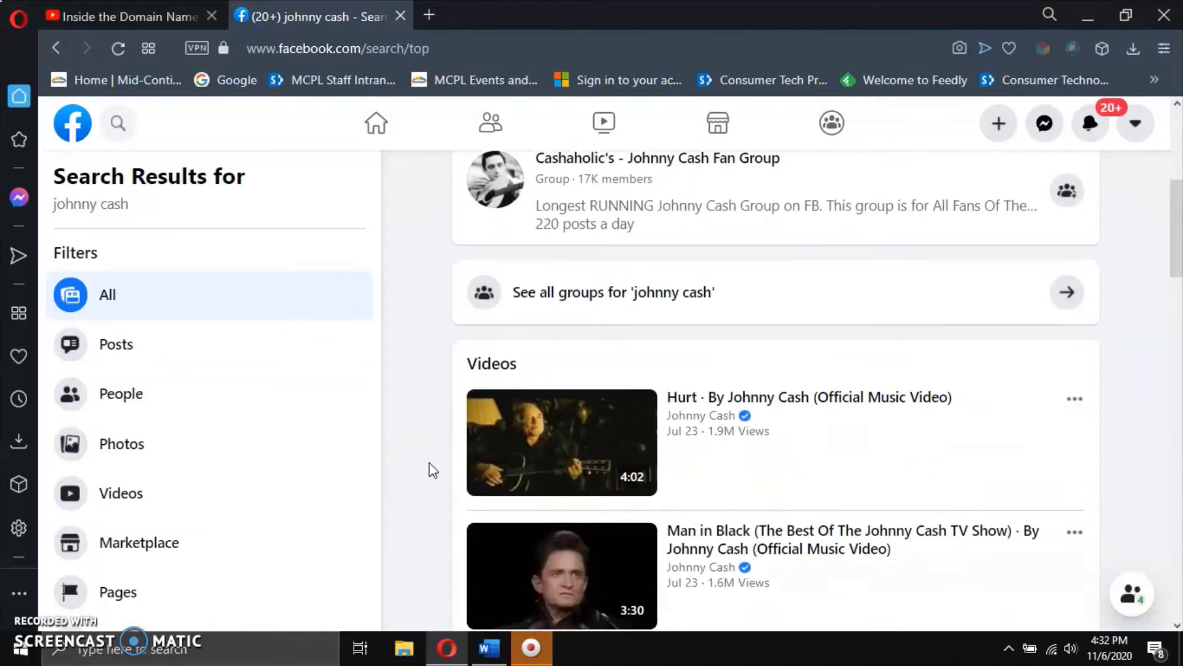
scroll(433, 471, "down", 3)
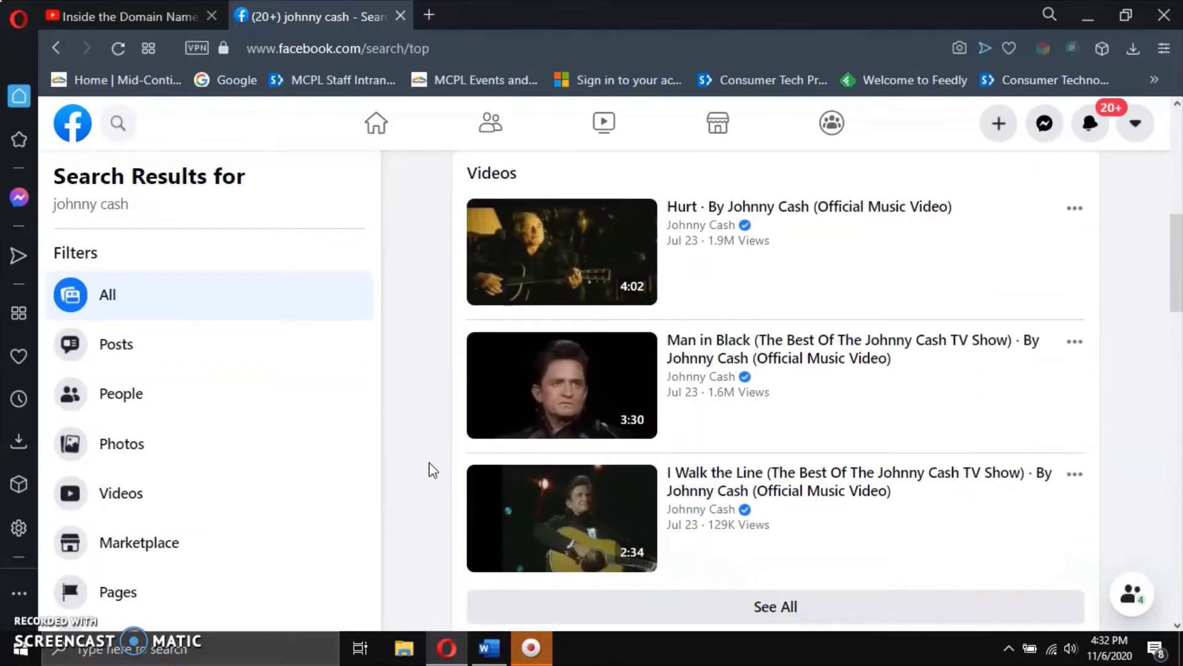
scroll(433, 471, "down", 2)
scroll(434, 470, "down", 2)
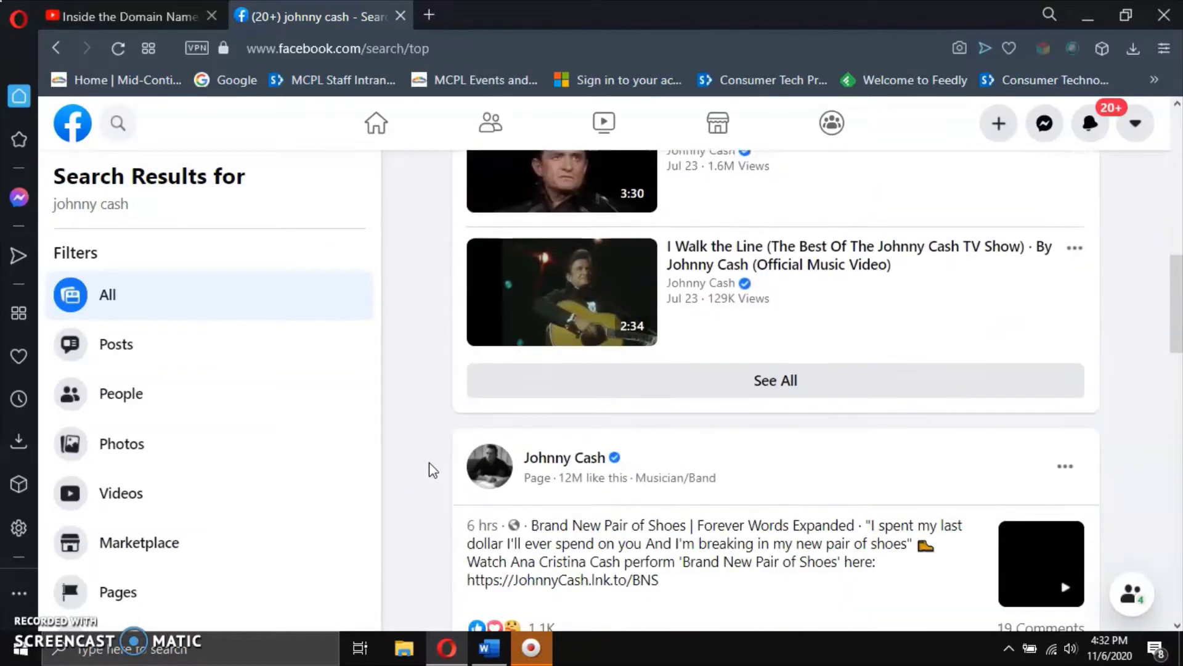
scroll(434, 470, "down", 3)
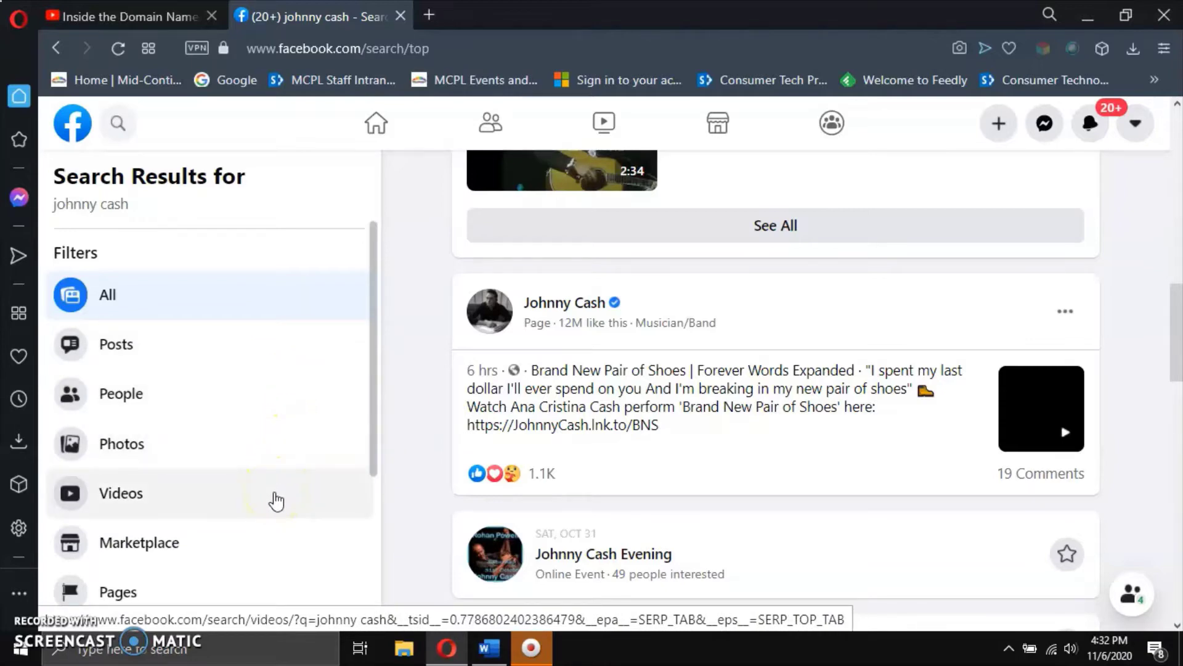
left_click(276, 500)
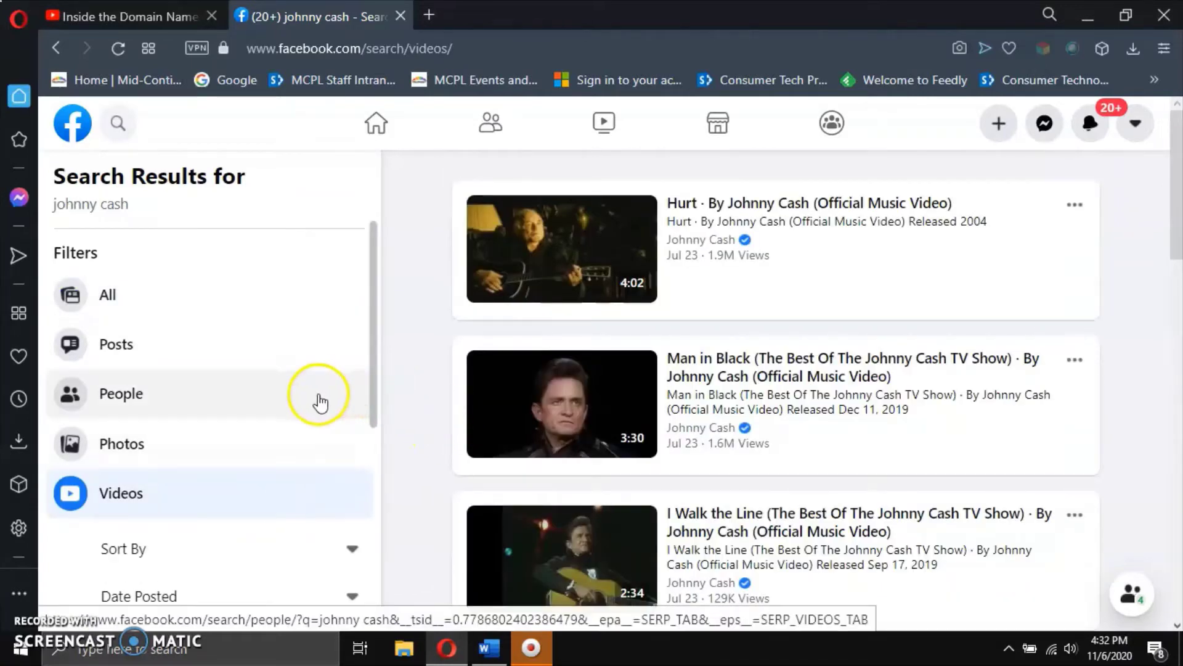
scroll(317, 401, "down", 3)
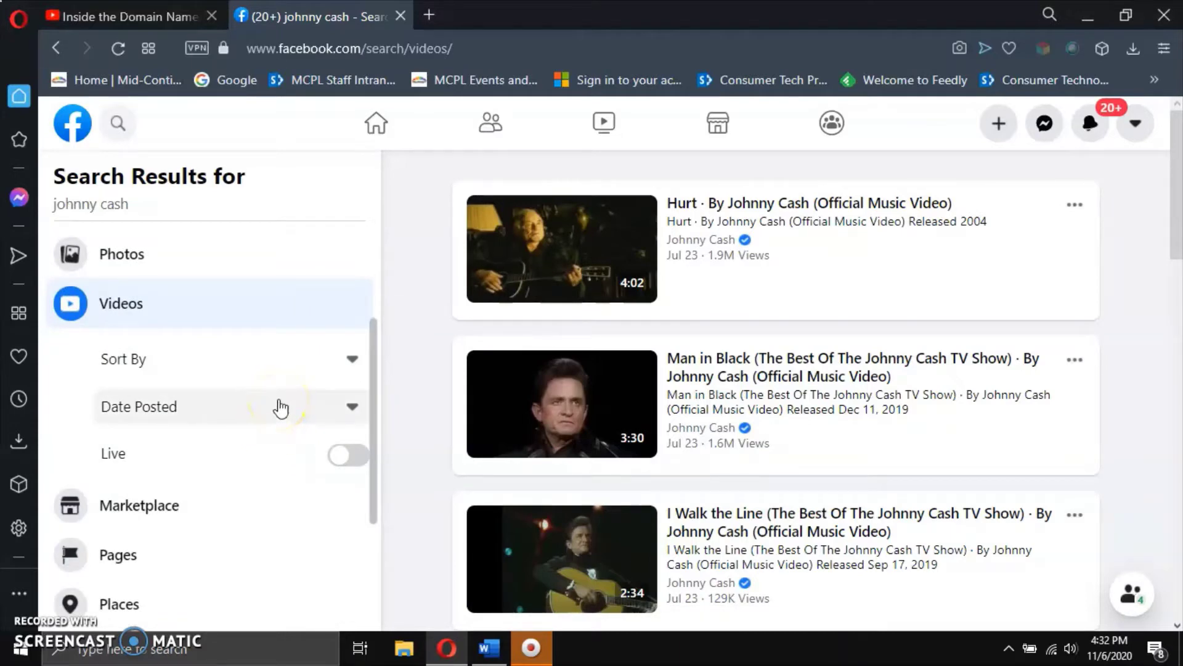
scroll(281, 408, "down", 3)
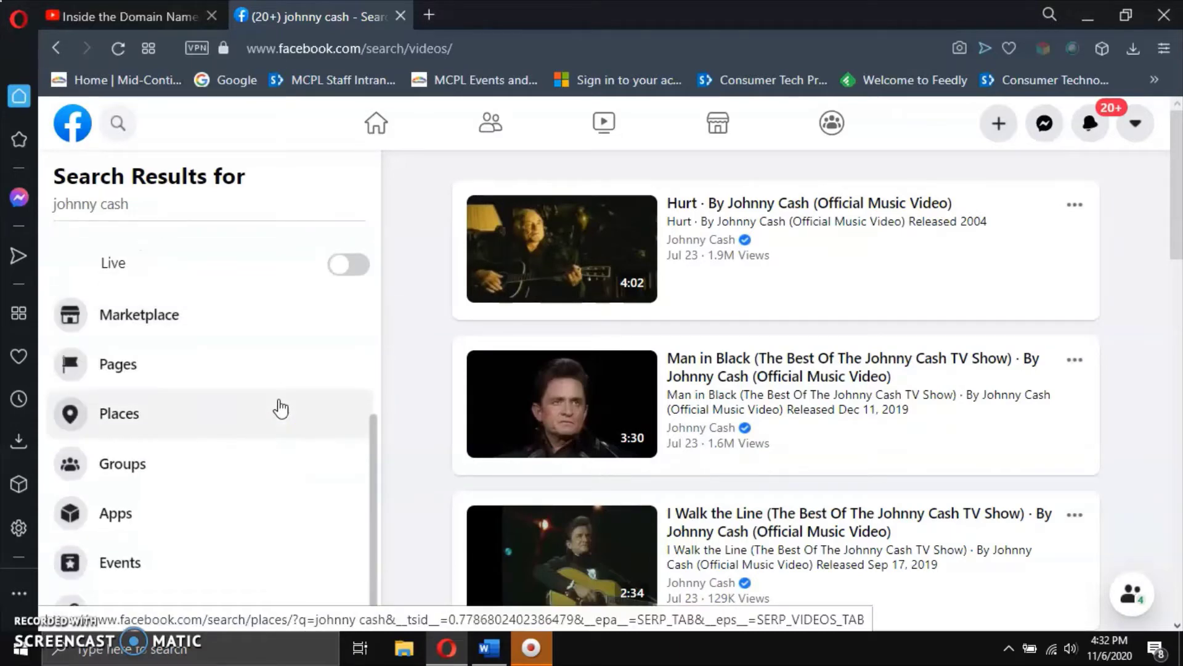
scroll(277, 413, "down", 1)
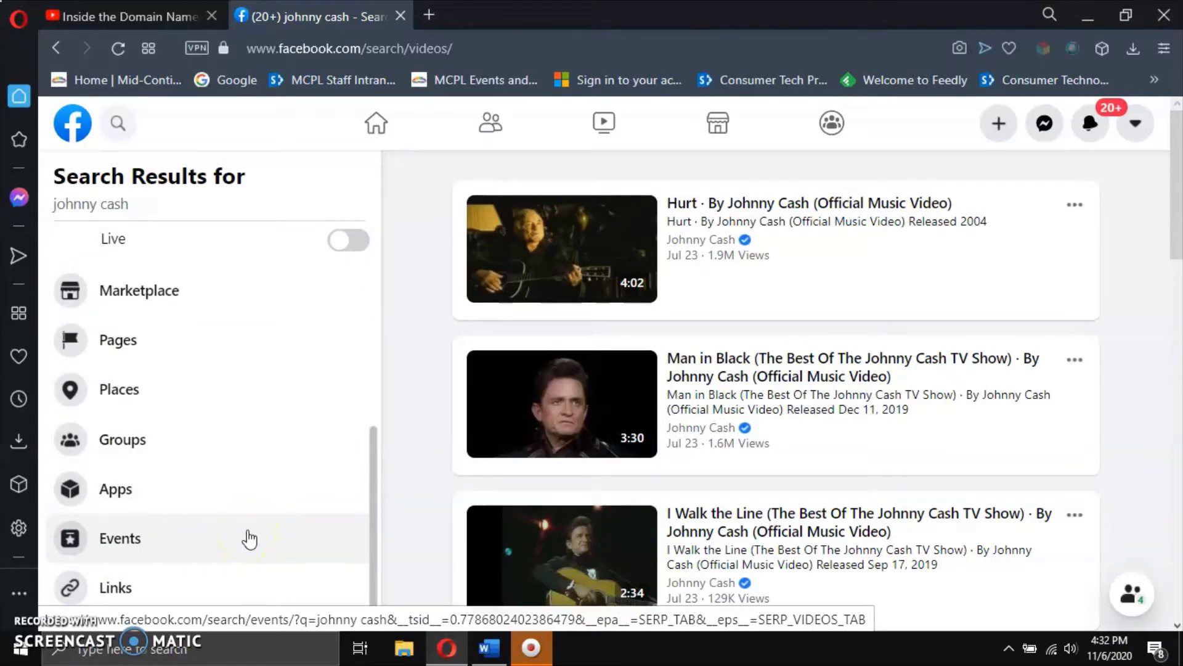
scroll(259, 483, "up", 3)
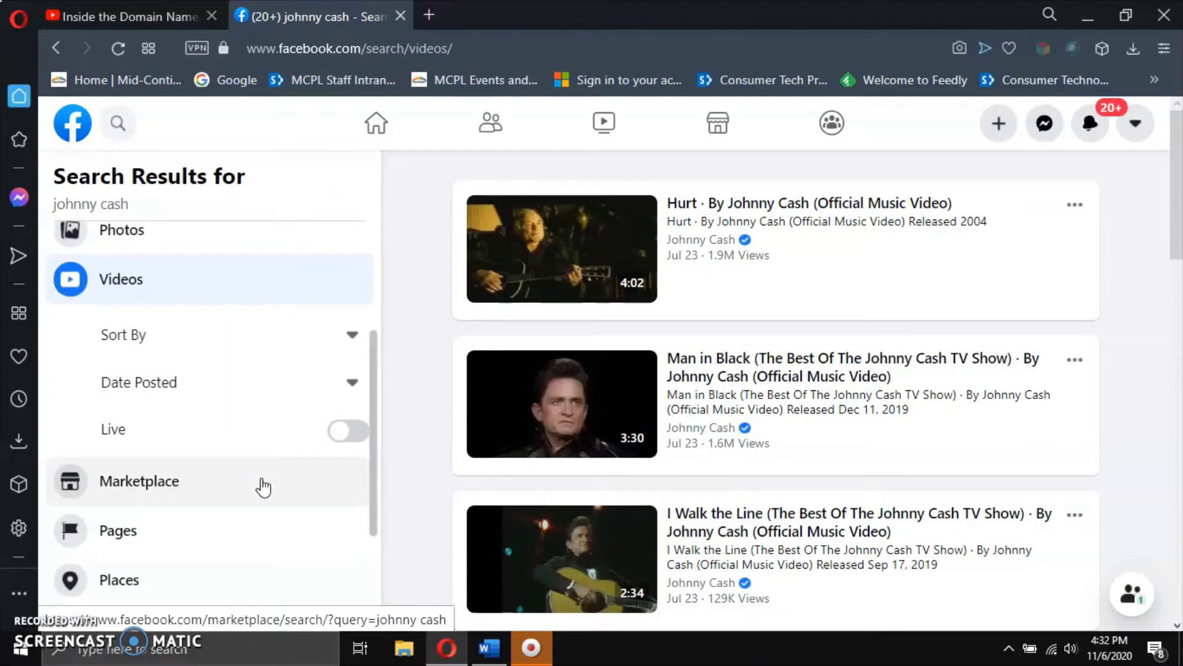
scroll(264, 487, "up", 3)
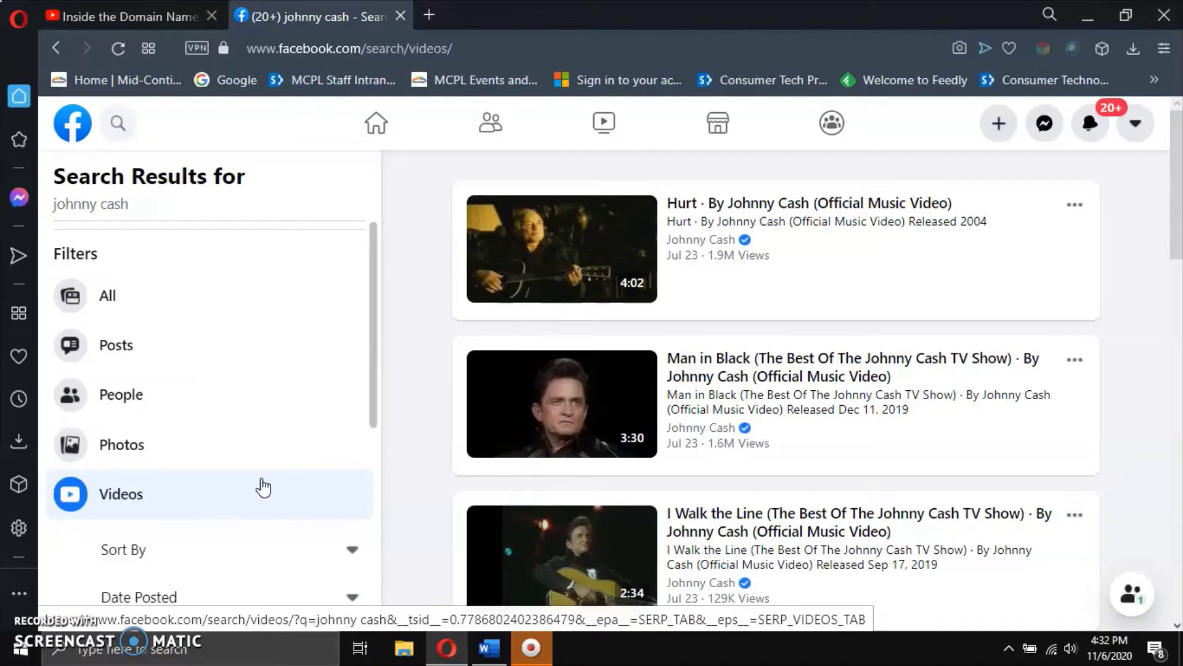
left_click(229, 304)
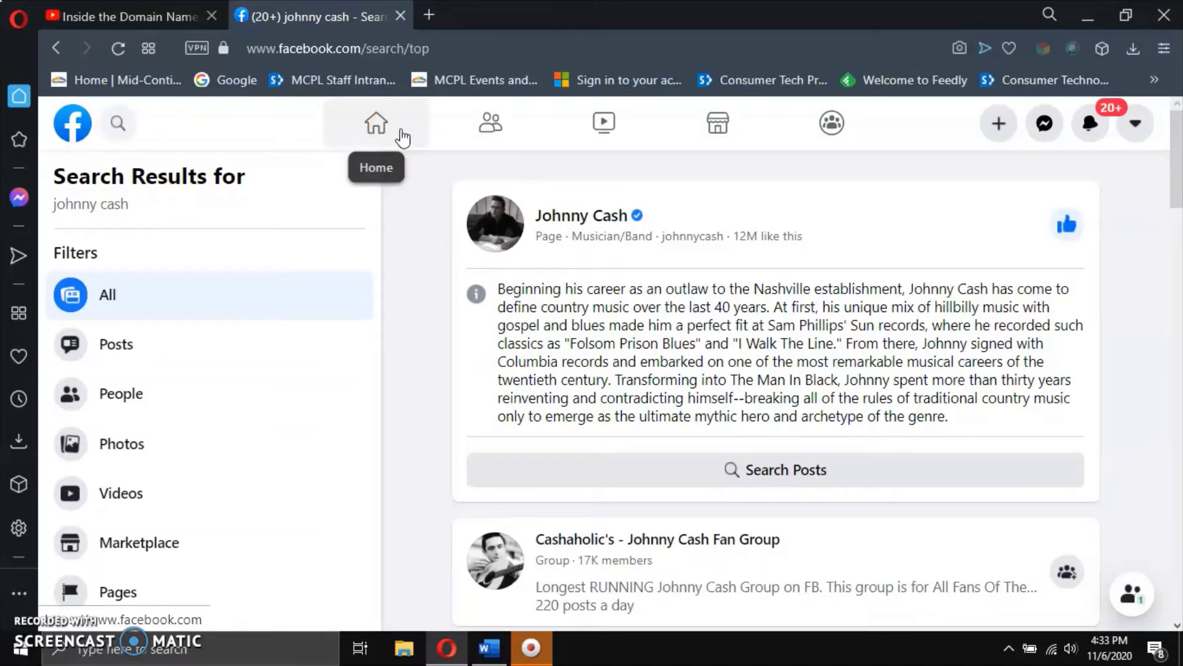
Return to the home feed and scroll past the wreath, dog and birthday posts to MCPL Readers' Lounge.
left_click(403, 138)
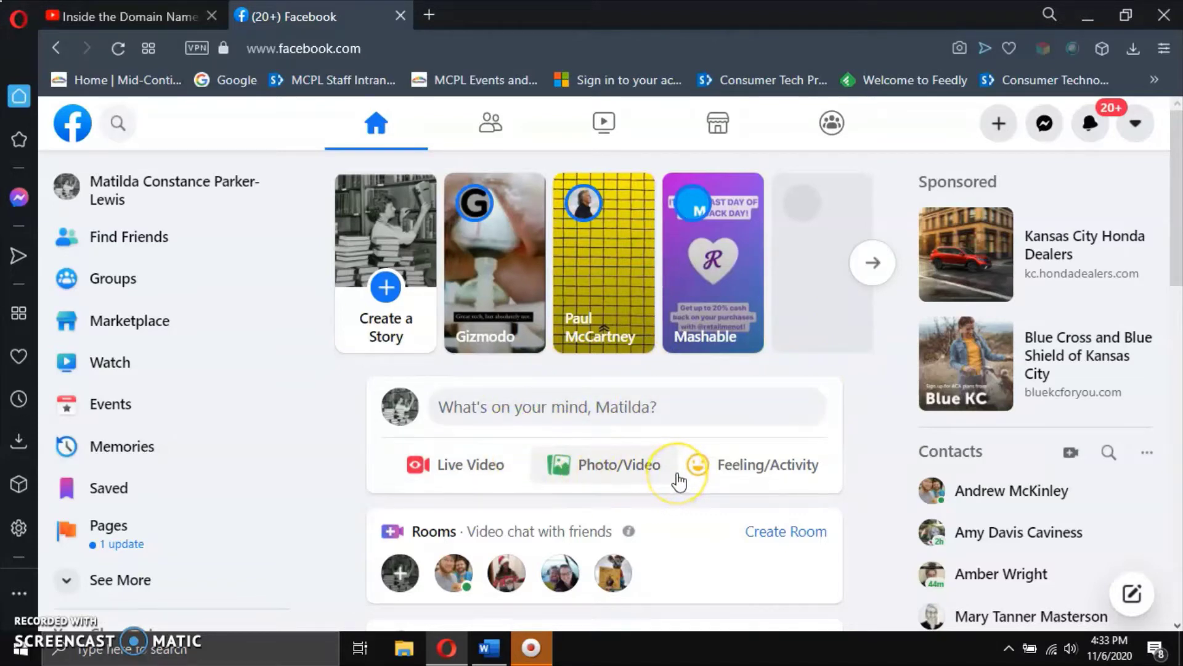
scroll(679, 481, "down", 2)
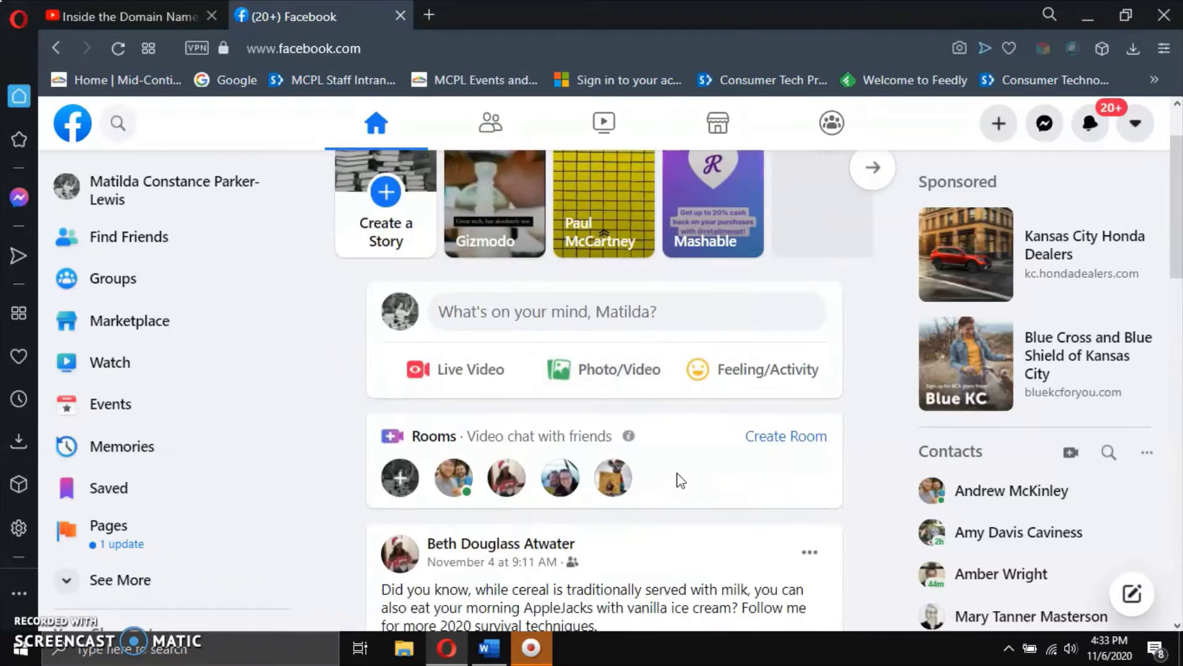
scroll(680, 480, "down", 3)
scroll(680, 480, "down", 2)
scroll(680, 478, "up", 1)
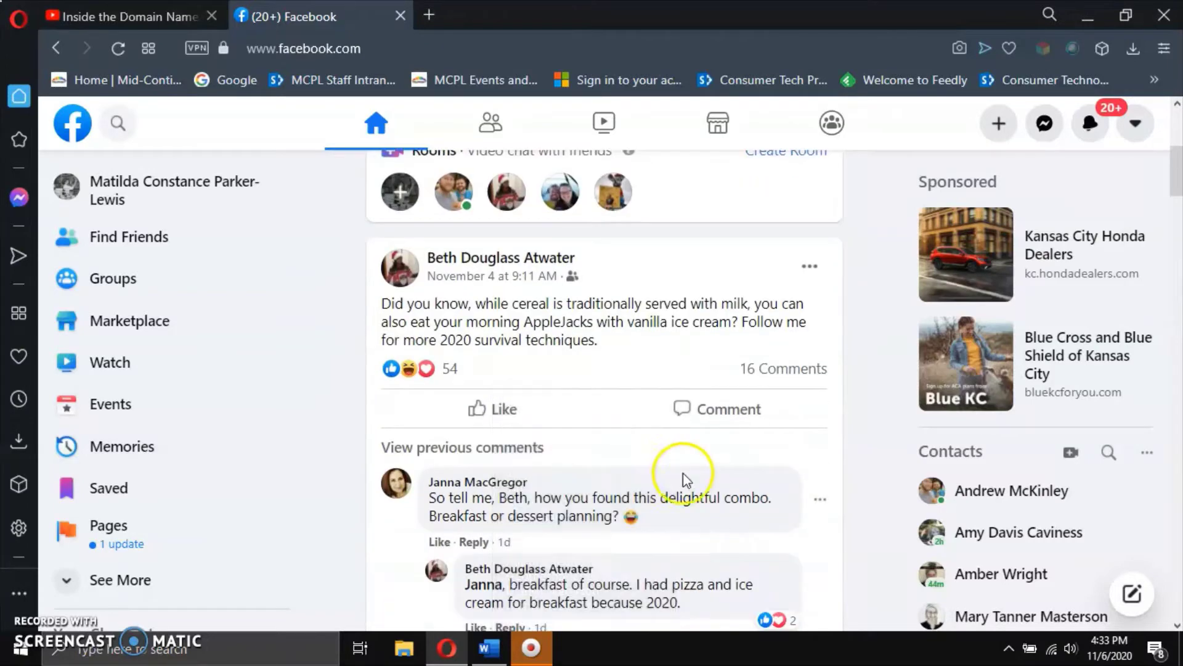
scroll(744, 477, "down", 3)
scroll(745, 478, "down", 6)
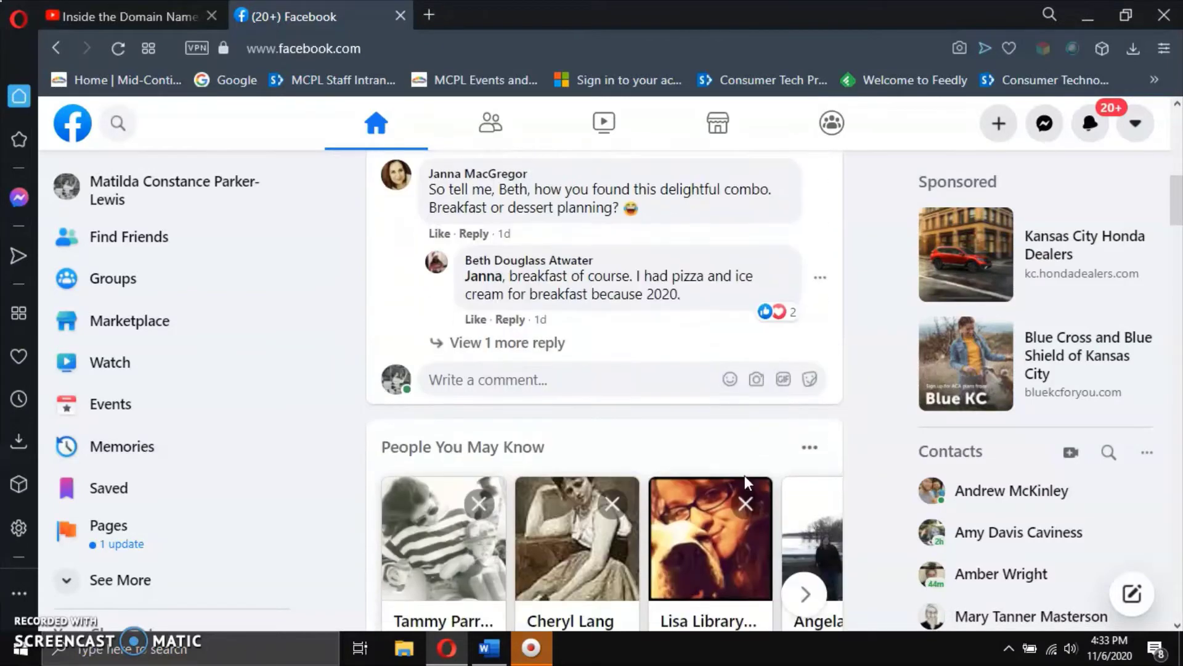
scroll(747, 484, "down", 3)
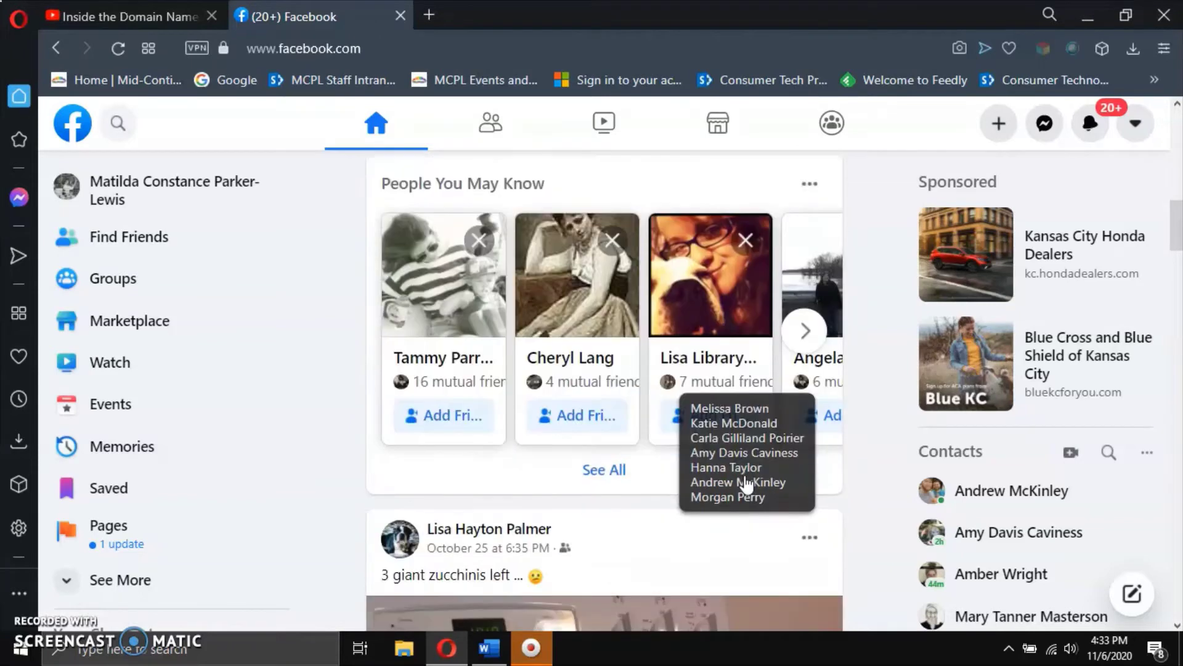
scroll(747, 483, "down", 7)
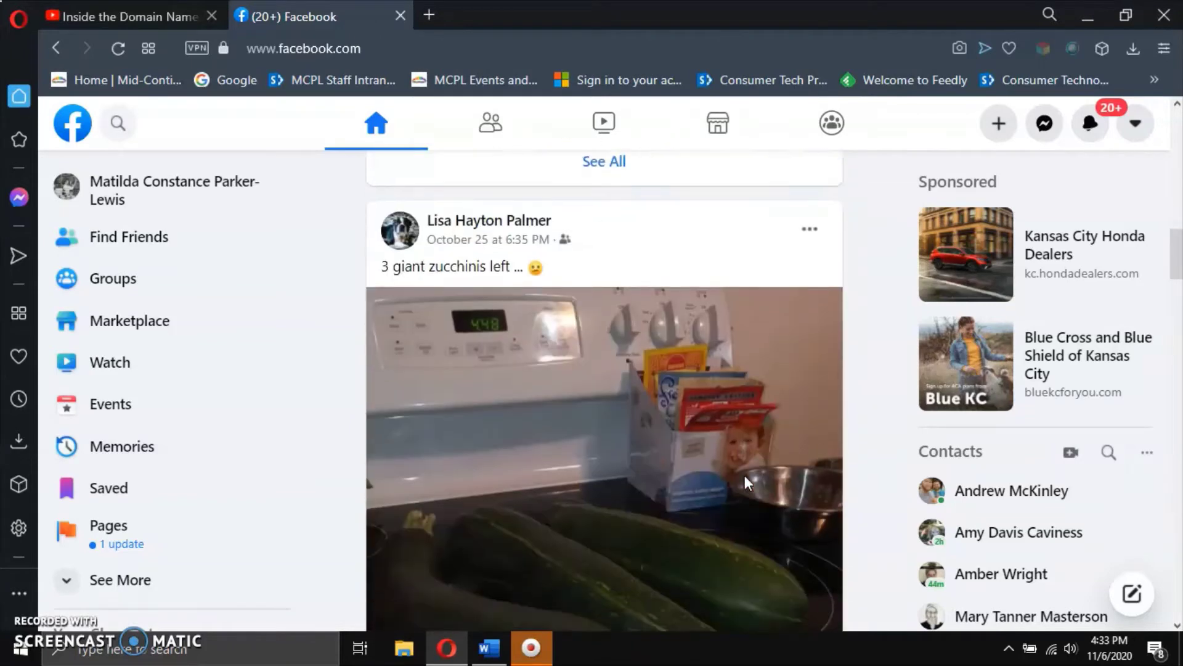
scroll(747, 485, "down", 9)
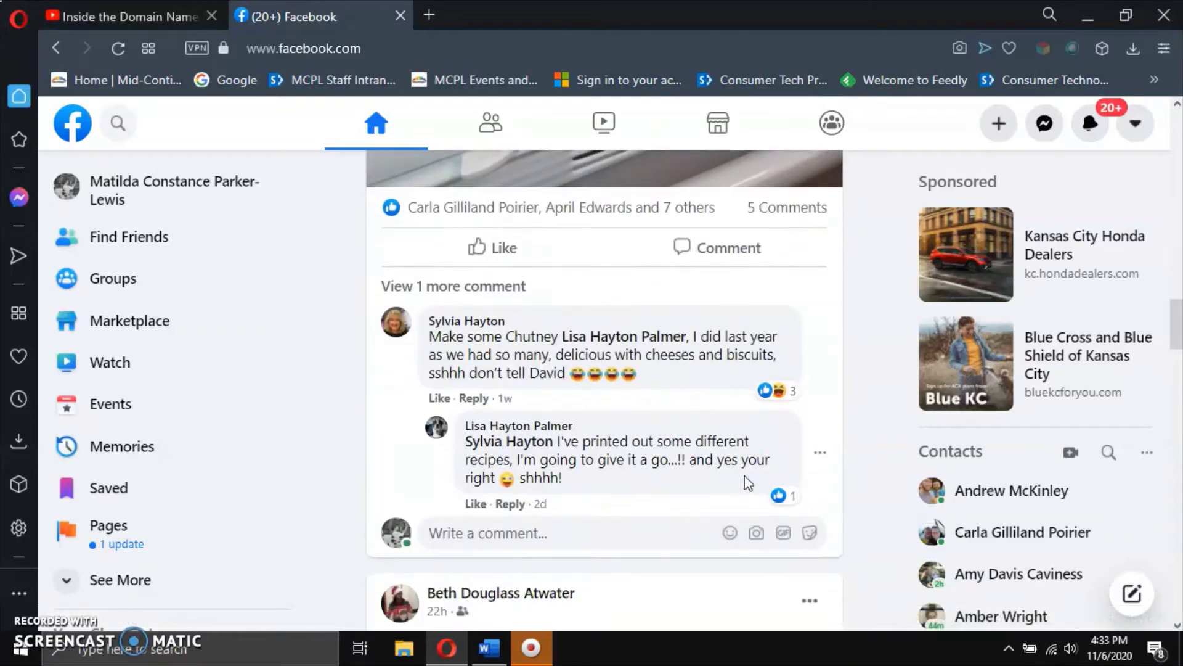
scroll(744, 475, "down", 5)
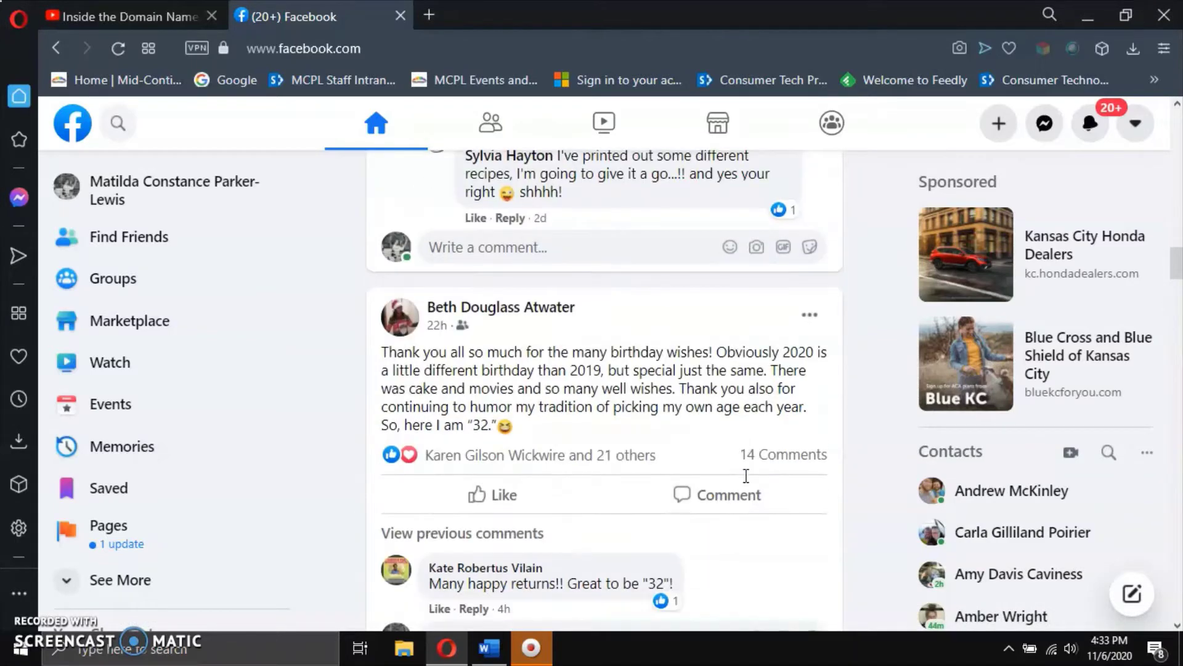
scroll(747, 485, "down", 6)
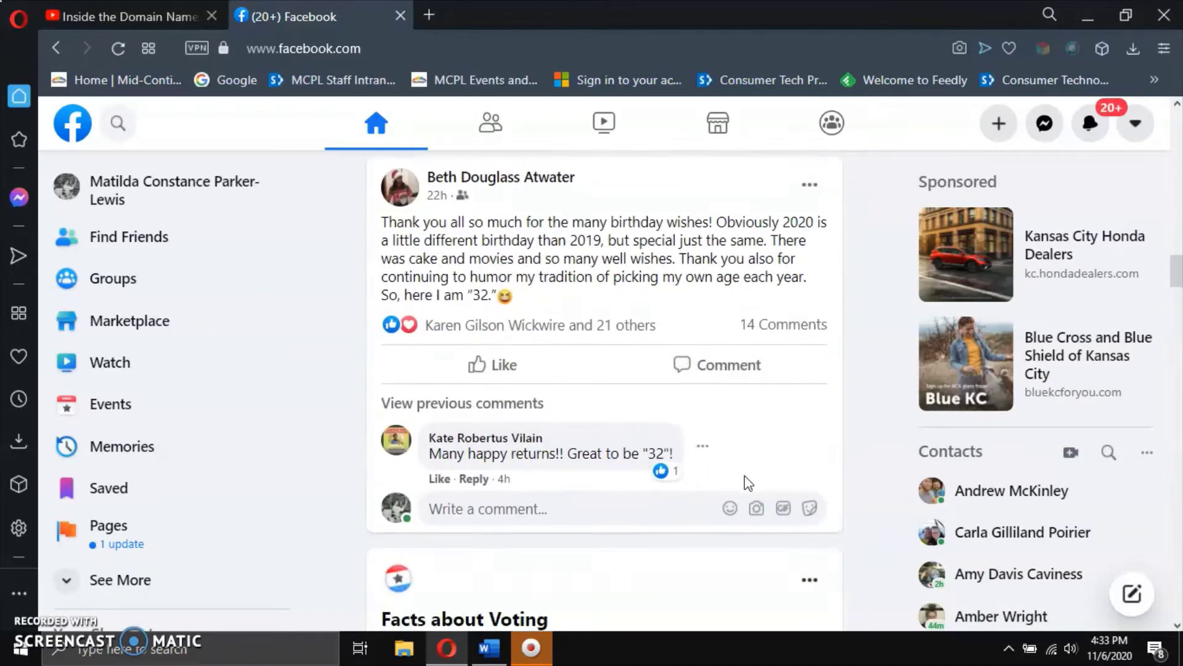
scroll(747, 482, "down", 2)
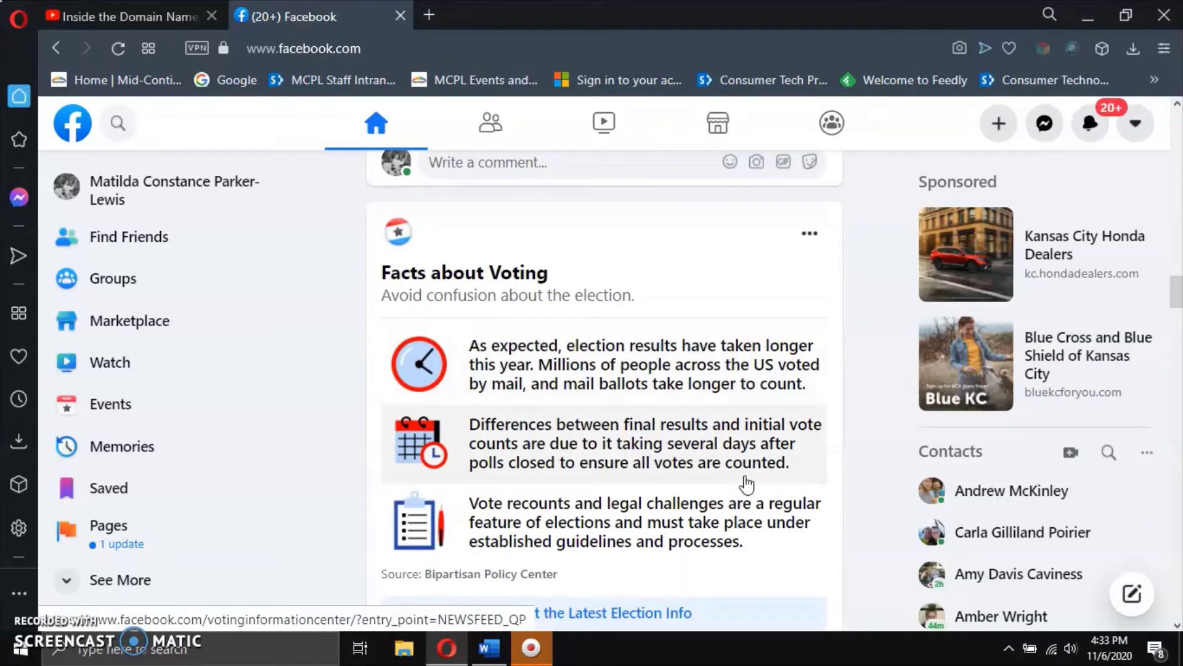
scroll(747, 485, "down", 4)
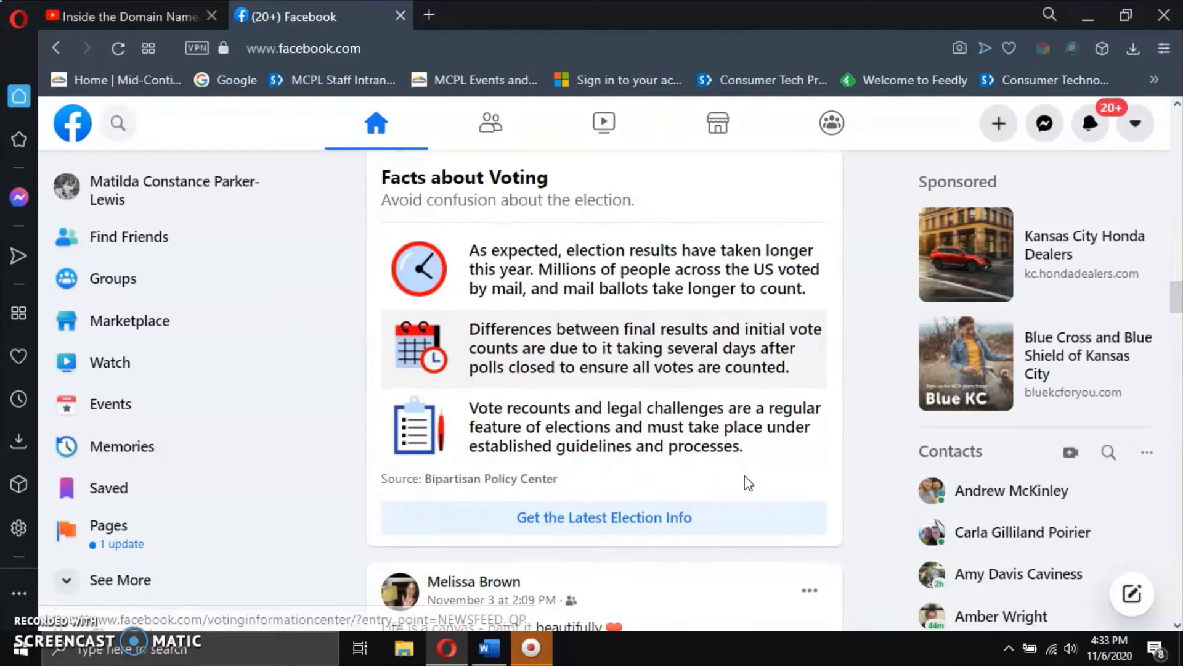
scroll(747, 485, "down", 5)
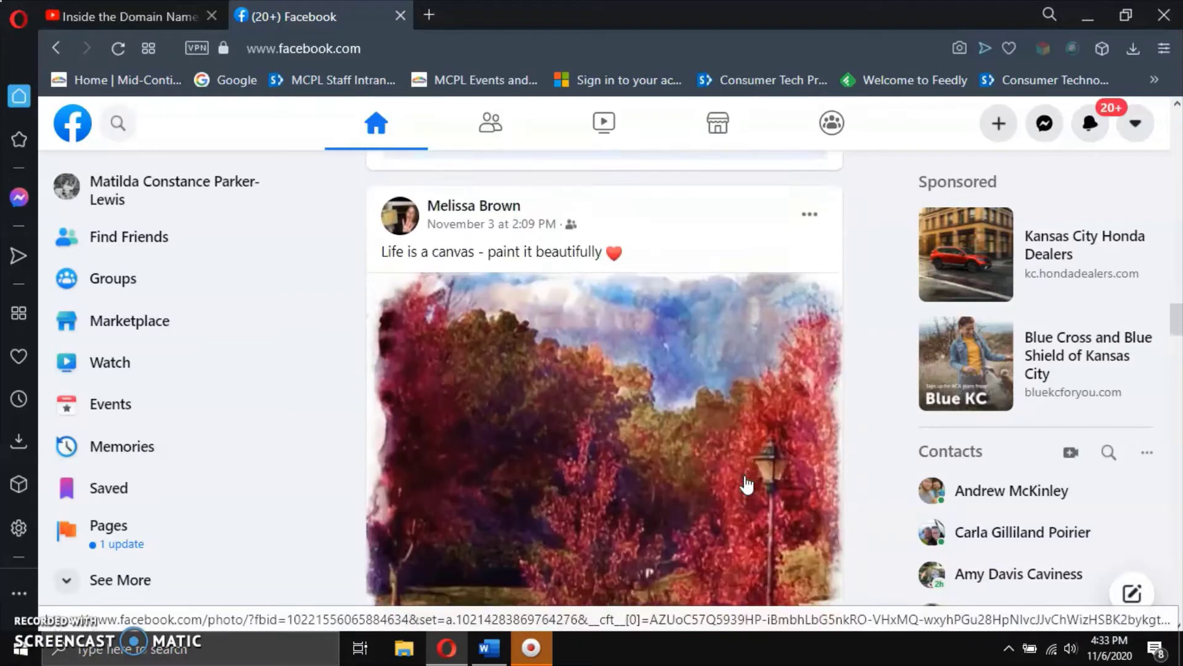
scroll(747, 485, "down", 6)
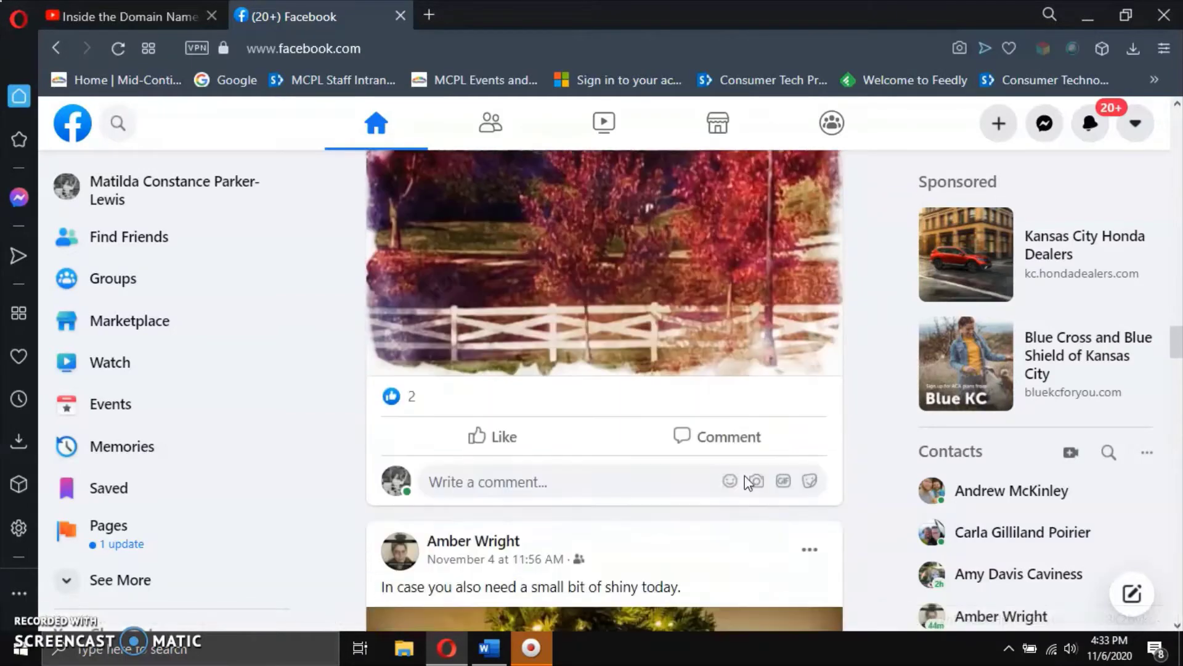
scroll(745, 476, "down", 1)
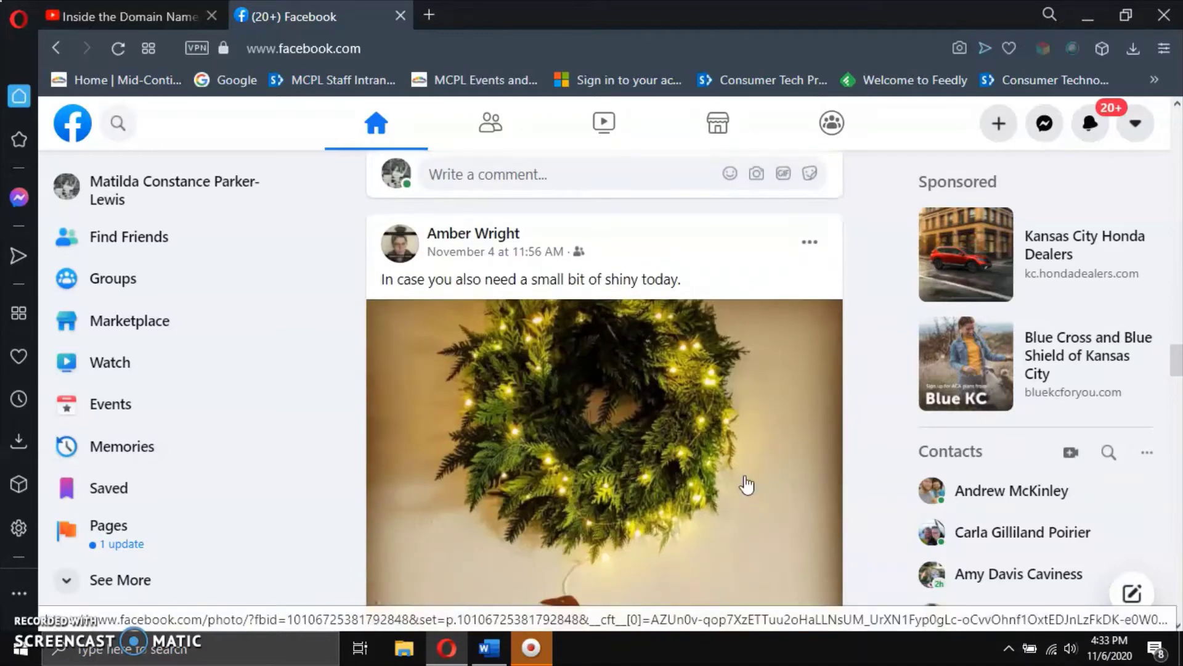
scroll(747, 485, "down", 1)
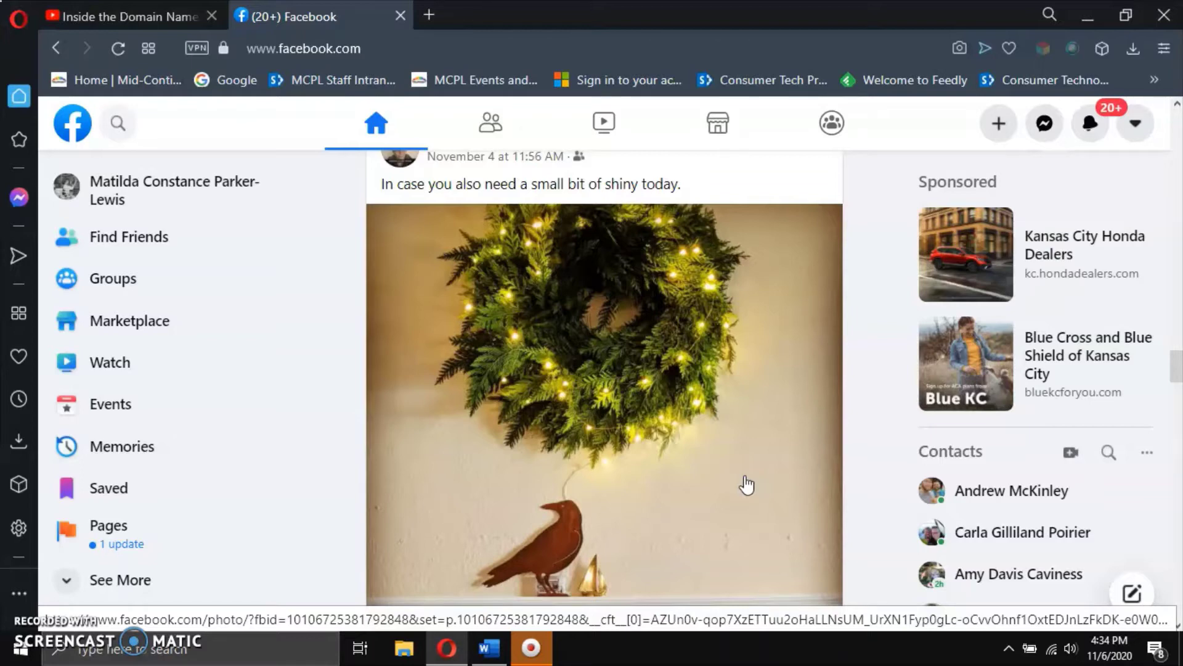
scroll(747, 485, "down", 9)
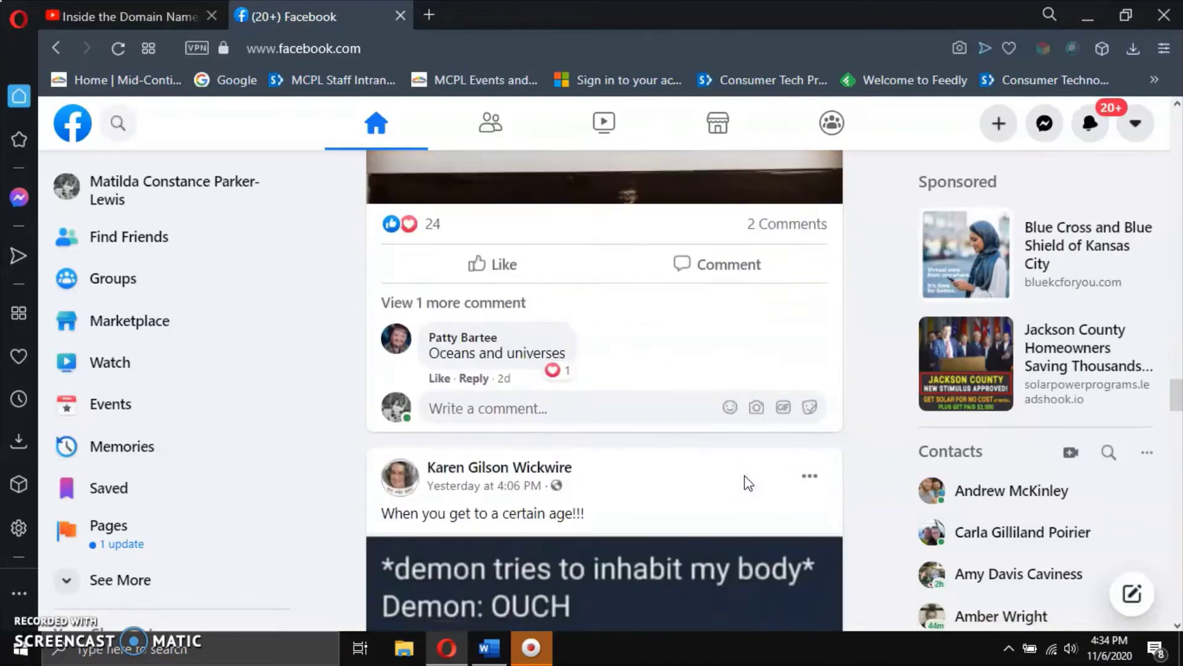
scroll(747, 485, "down", 6)
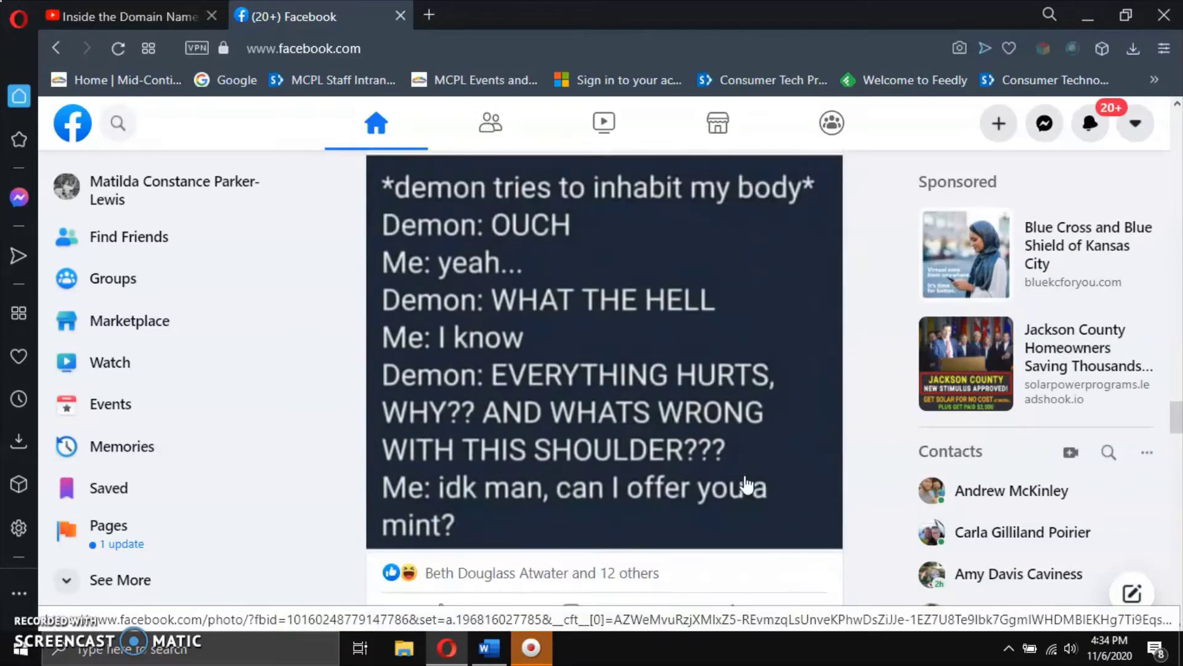
scroll(747, 485, "down", 5)
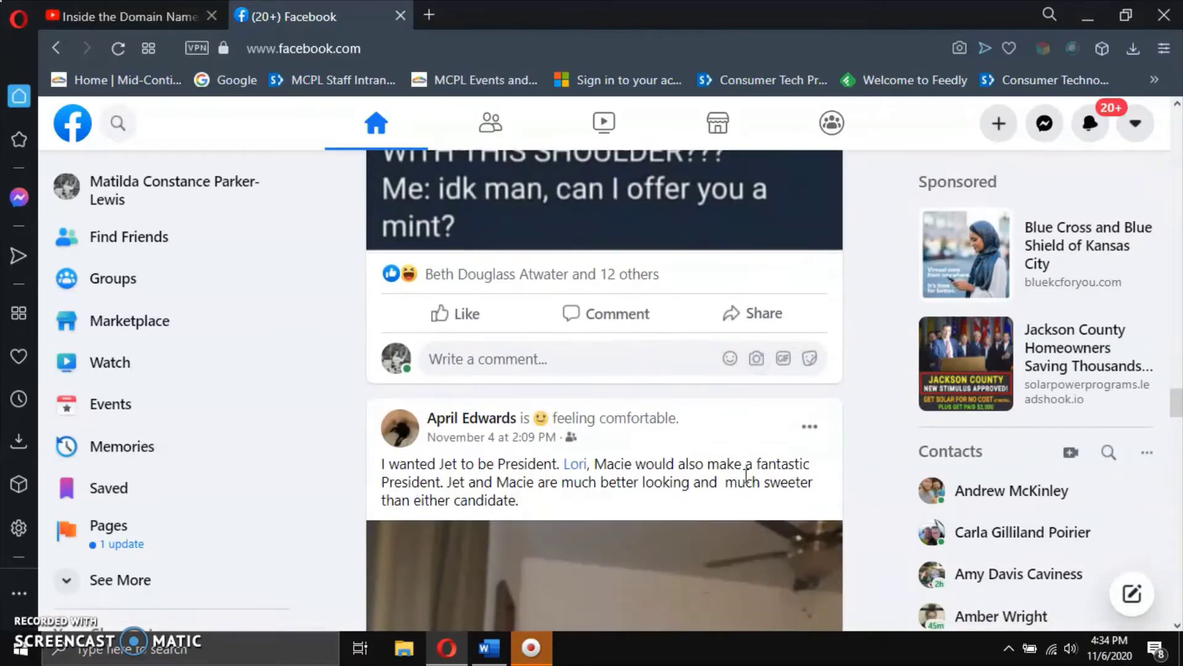
scroll(746, 477, "down", 4)
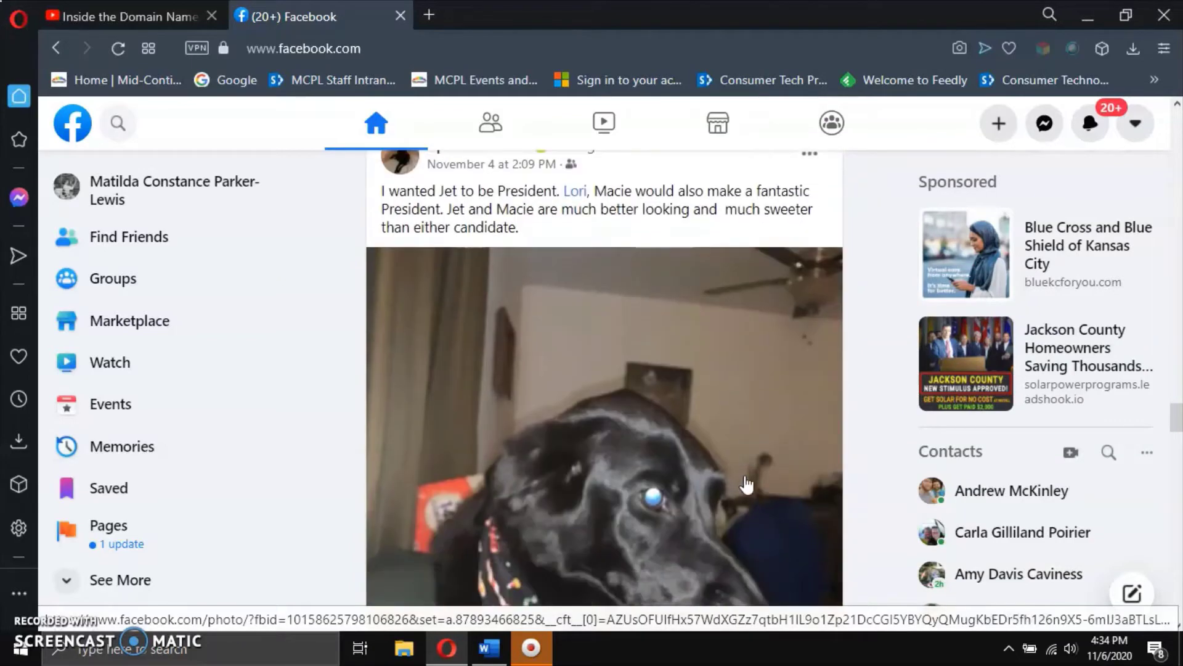
scroll(747, 485, "down", 2)
scroll(747, 485, "down", 6)
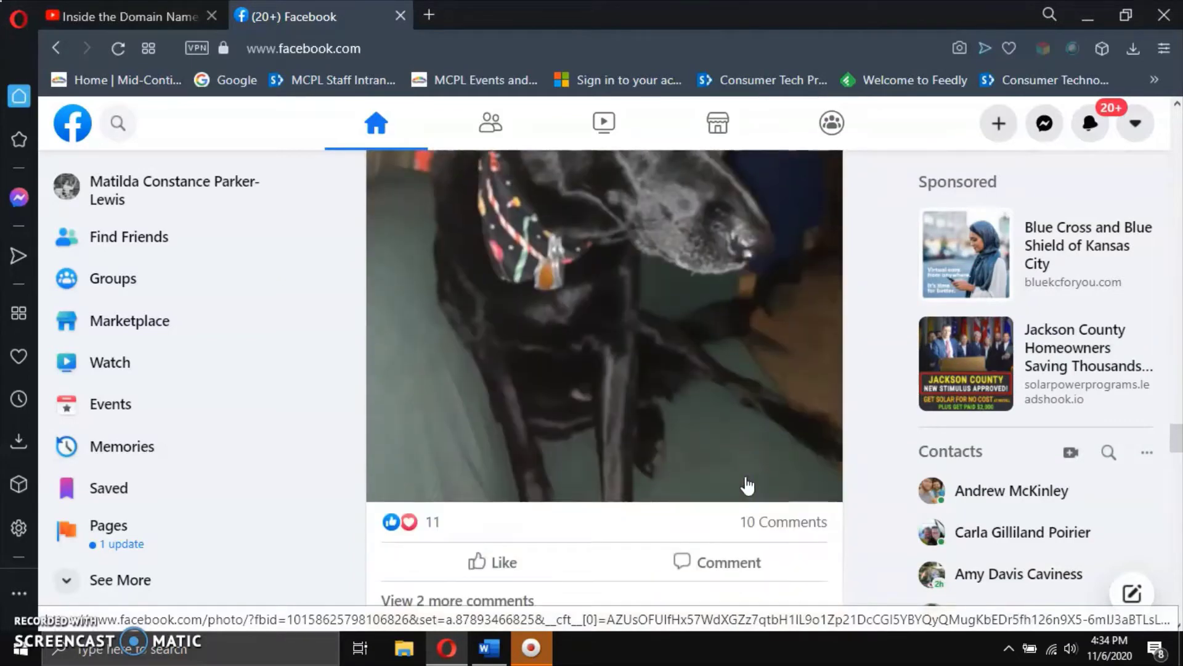
scroll(748, 484, "down", 7)
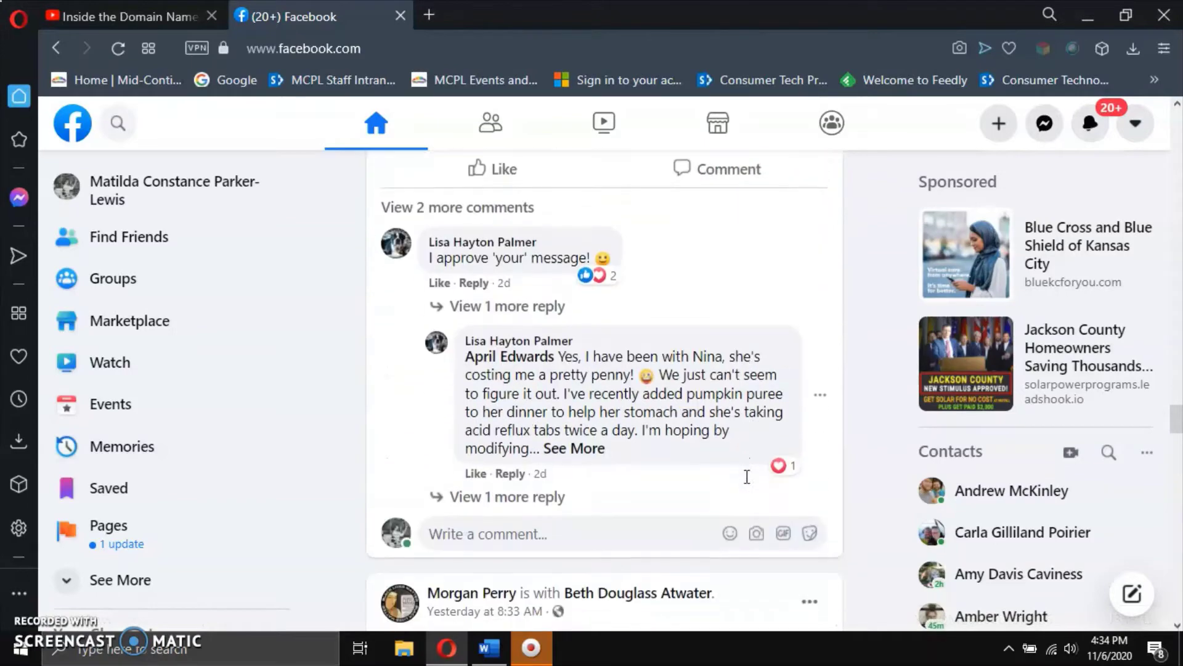
scroll(746, 484, "down", 7)
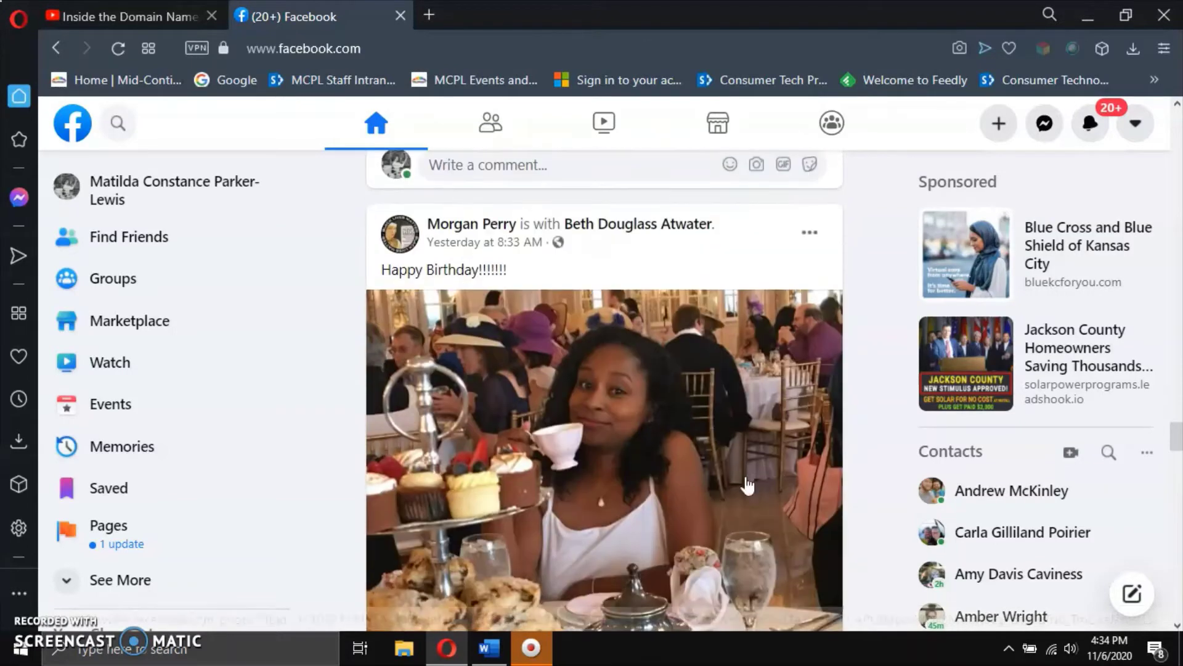
scroll(747, 485, "down", 6)
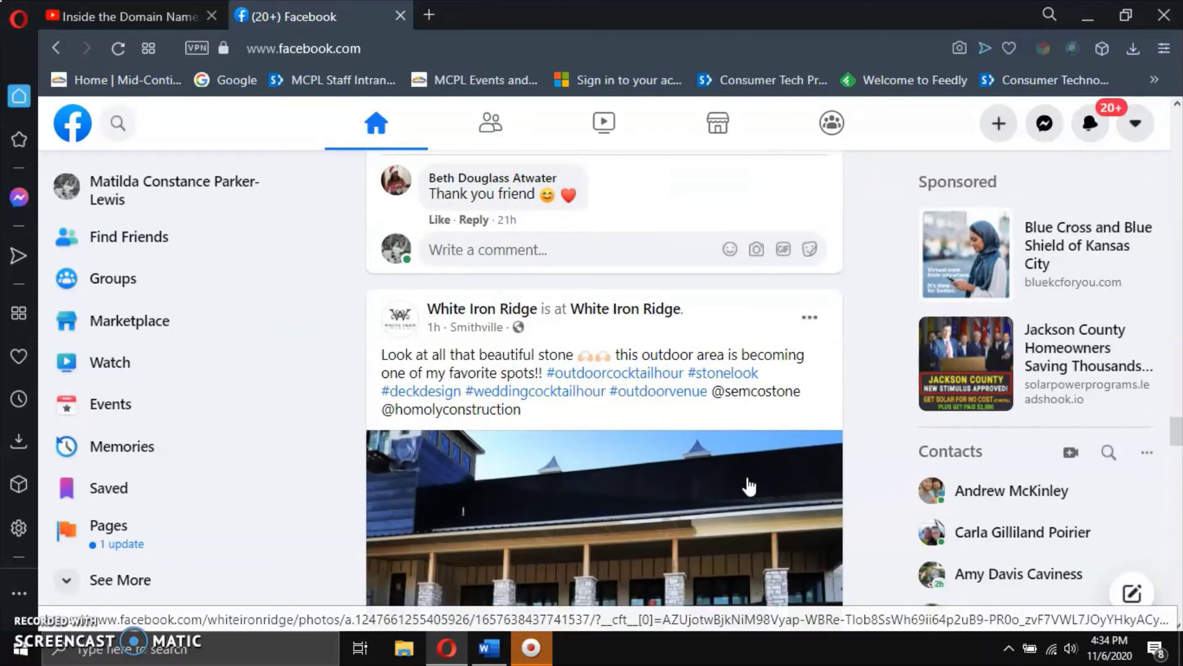
scroll(749, 486, "down", 5)
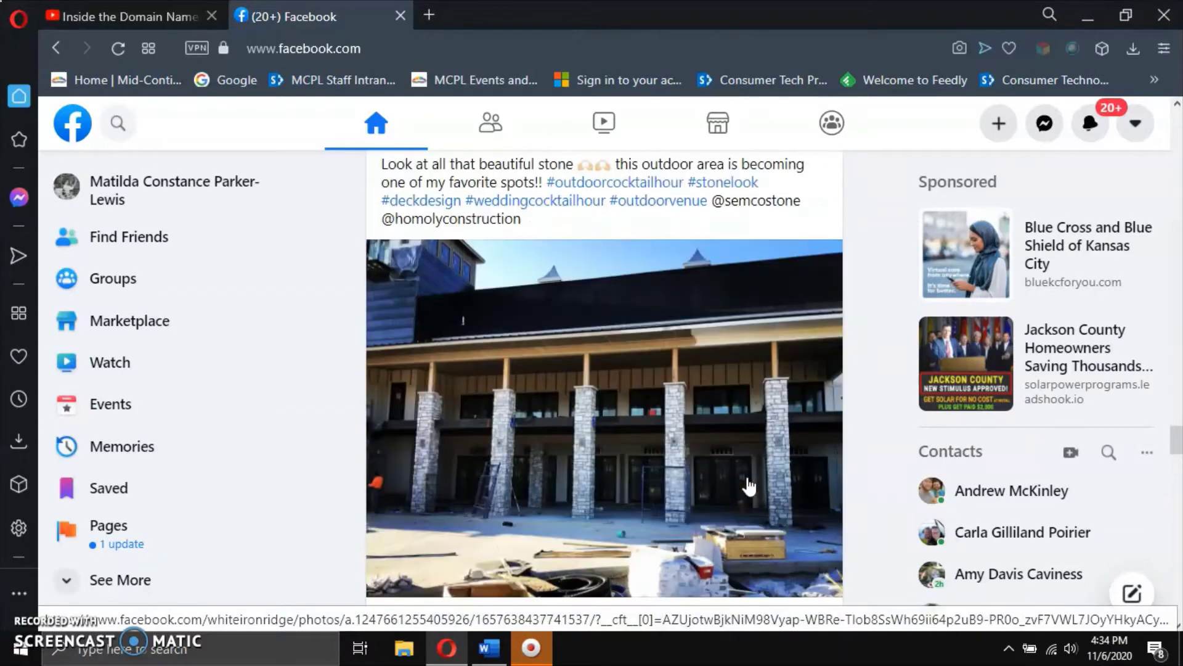
scroll(750, 487, "down", 6)
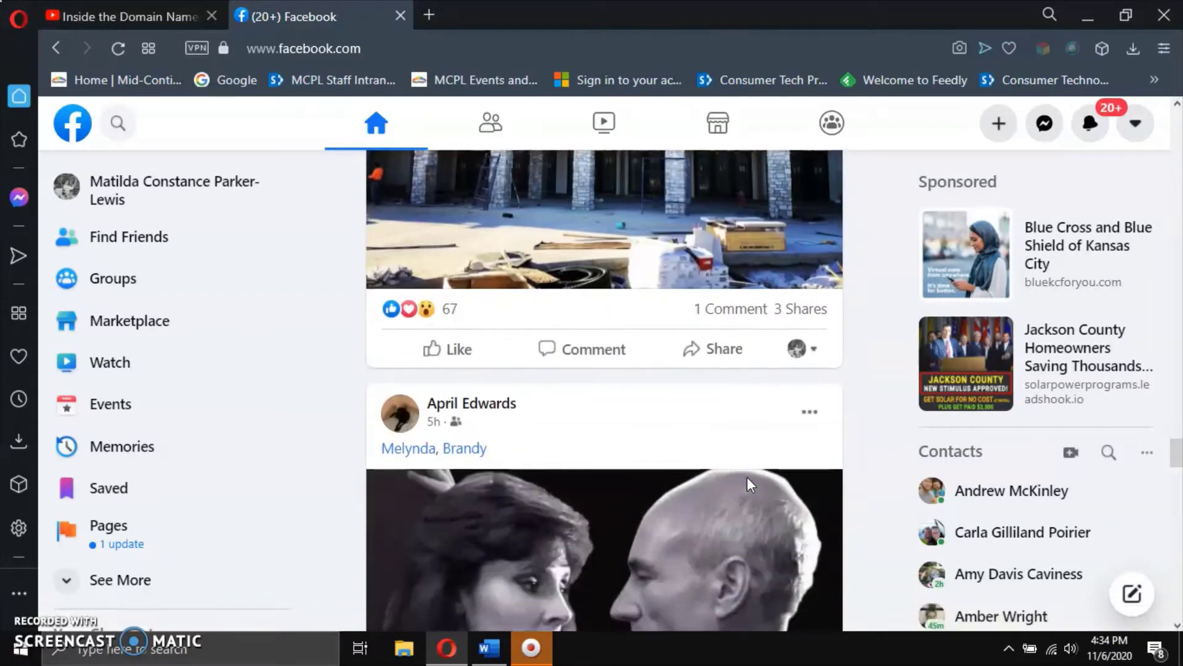
scroll(750, 487, "down", 9)
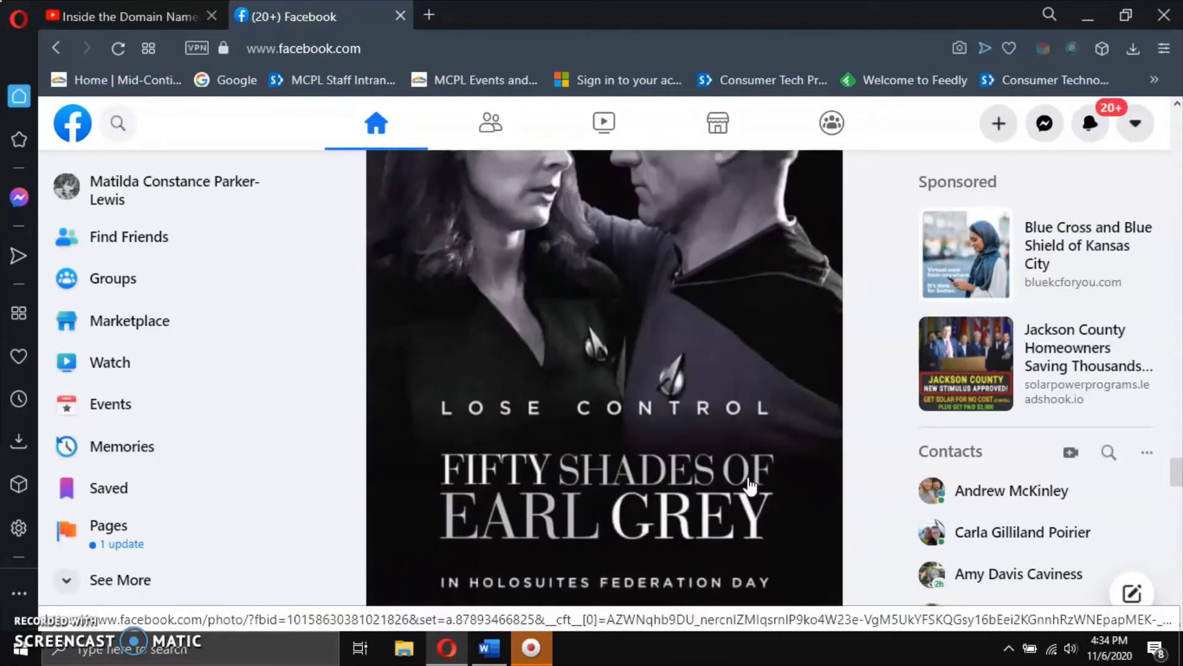
scroll(750, 487, "down", 8)
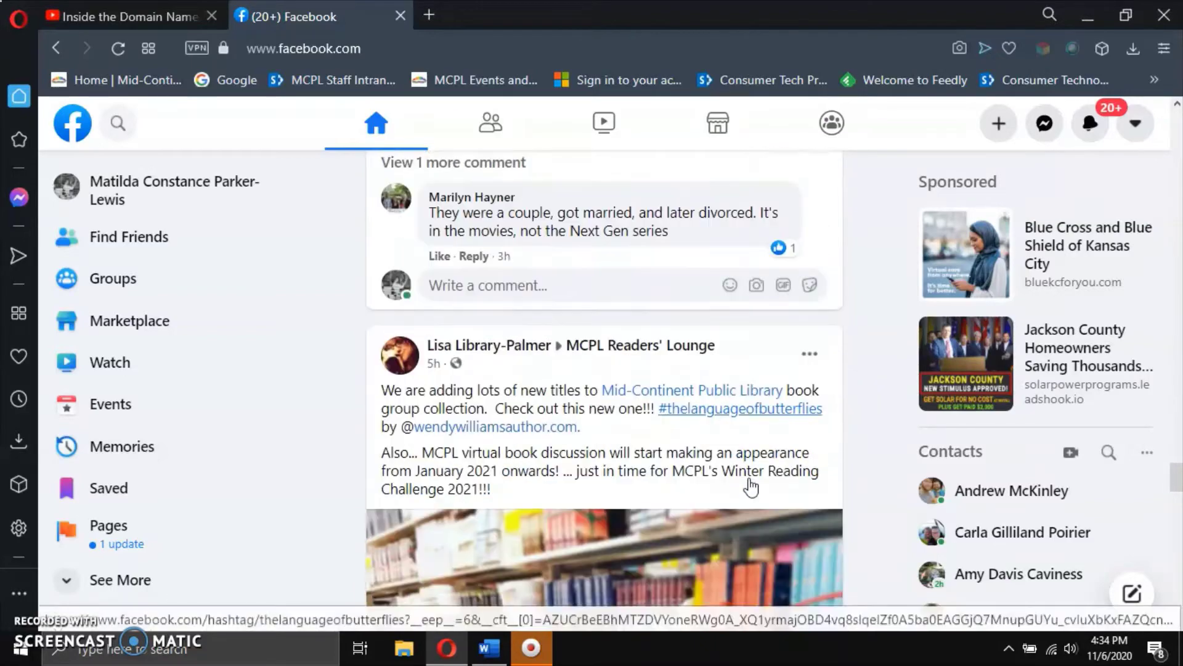
scroll(749, 482, "down", 1)
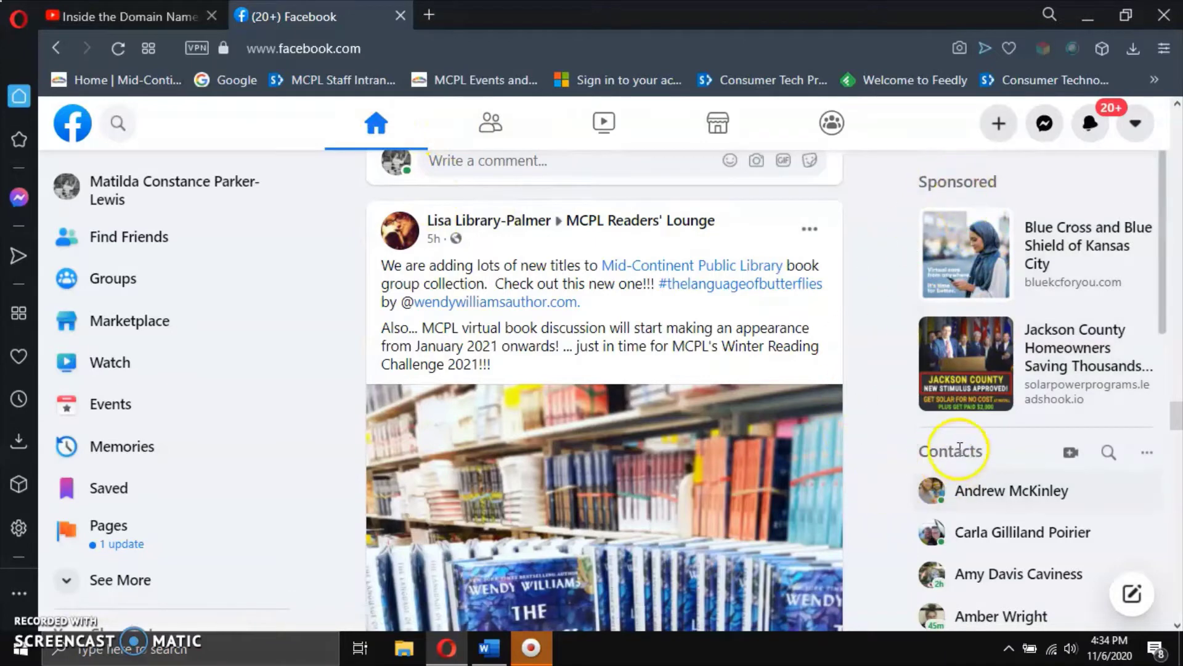
scroll(940, 447, "down", 1)
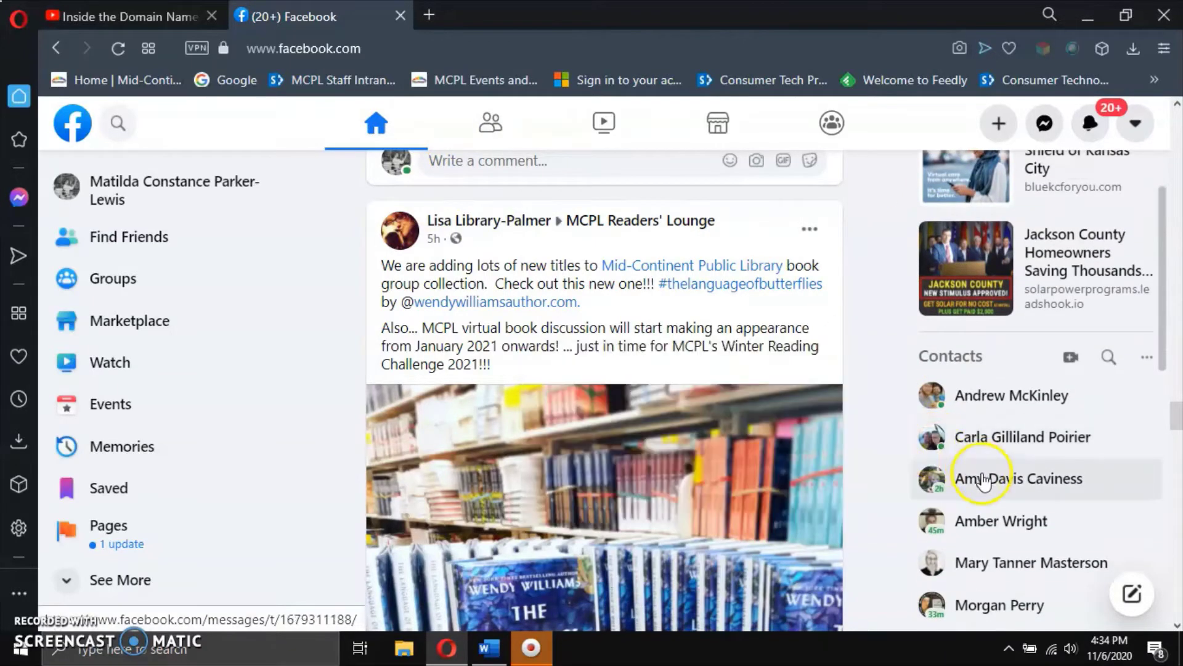
scroll(983, 478, "down", 1)
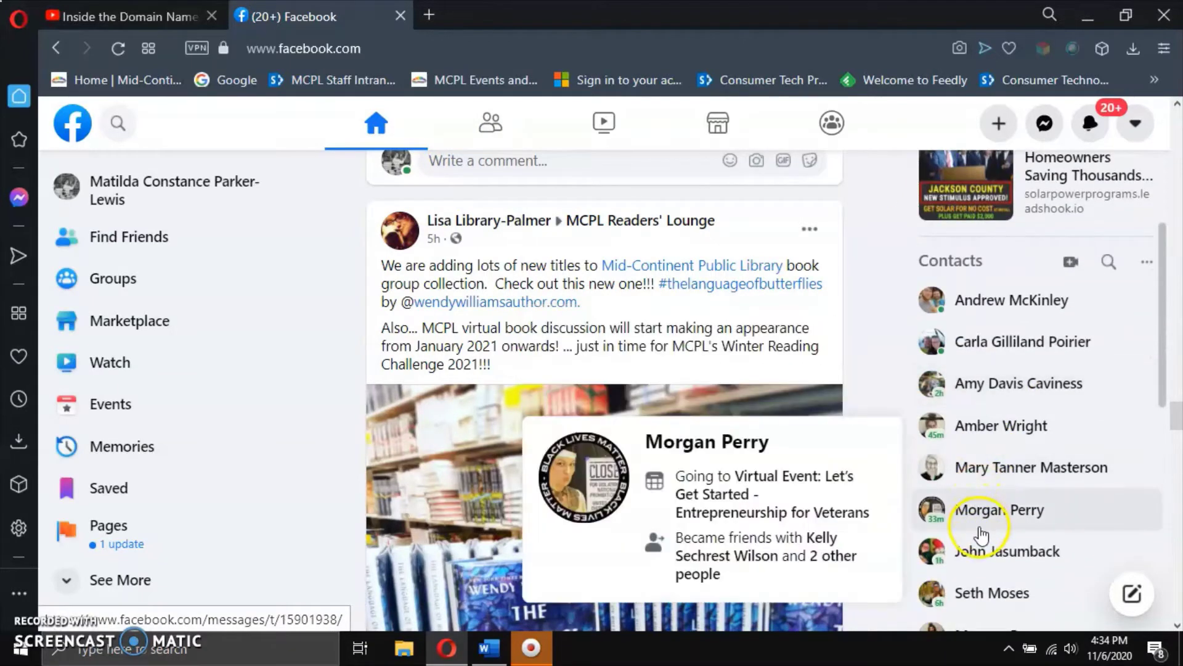
mouse_move(990, 468)
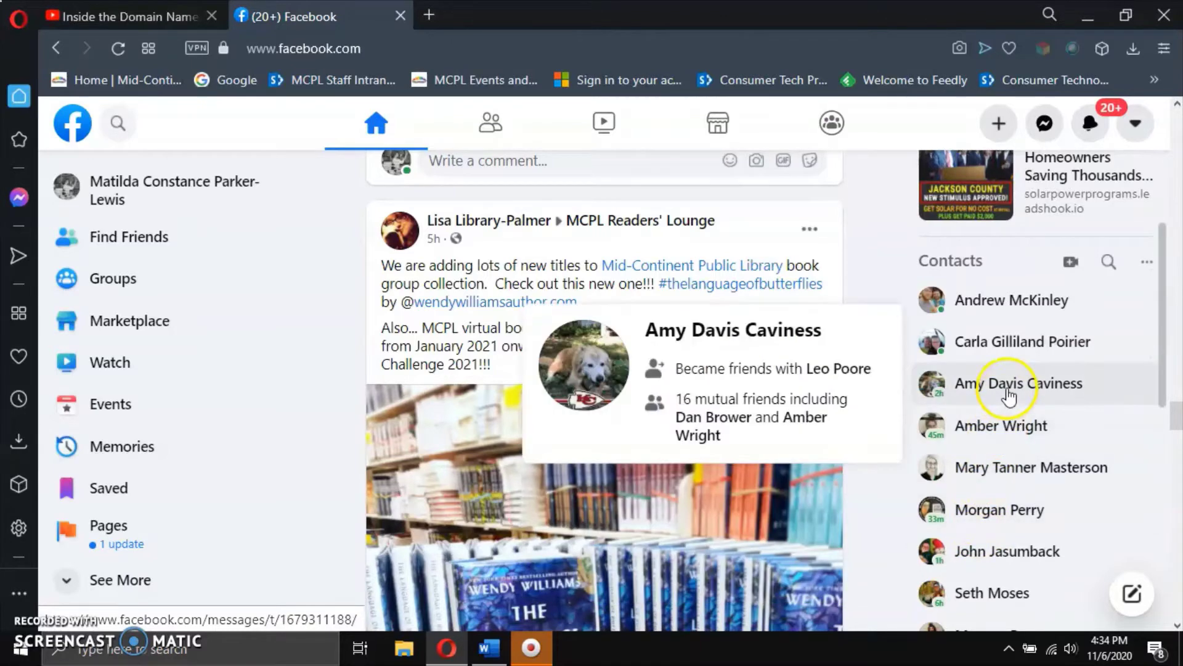
left_click(1008, 384)
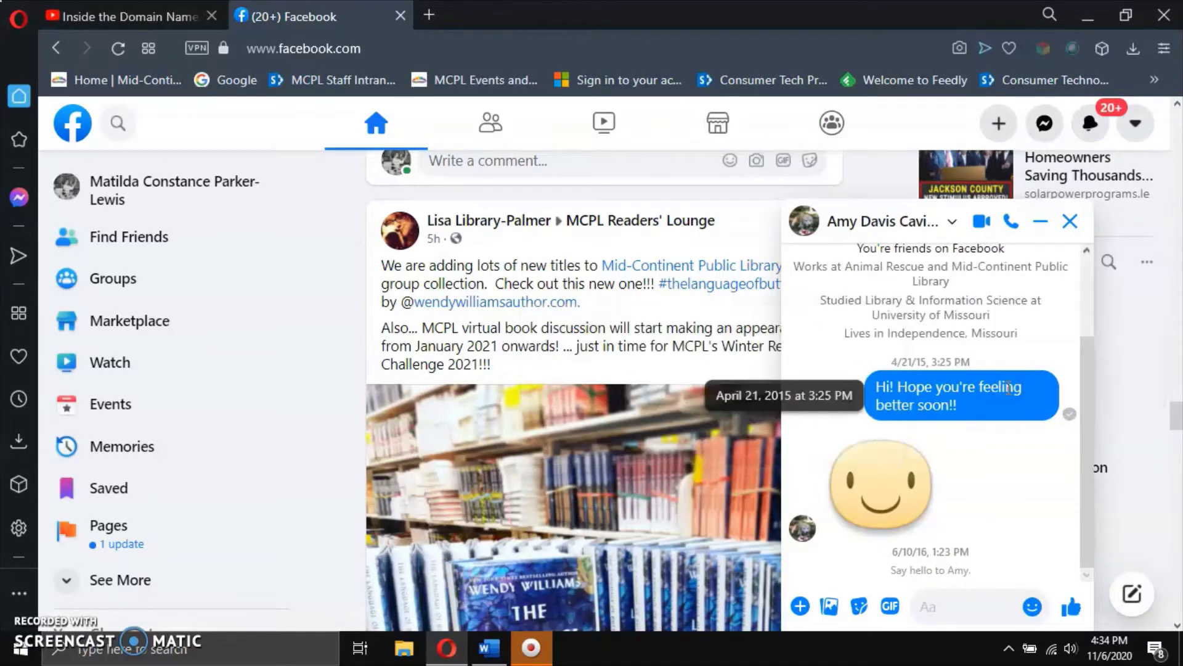
left_click(1071, 222)
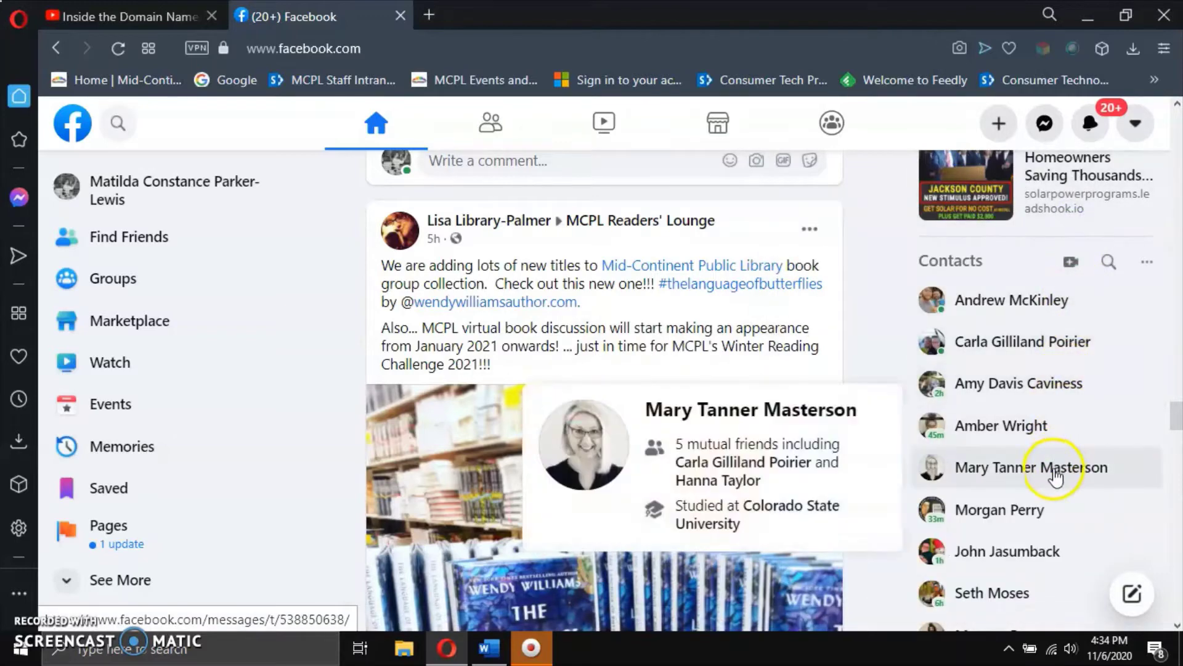
scroll(1048, 518, "down", 2)
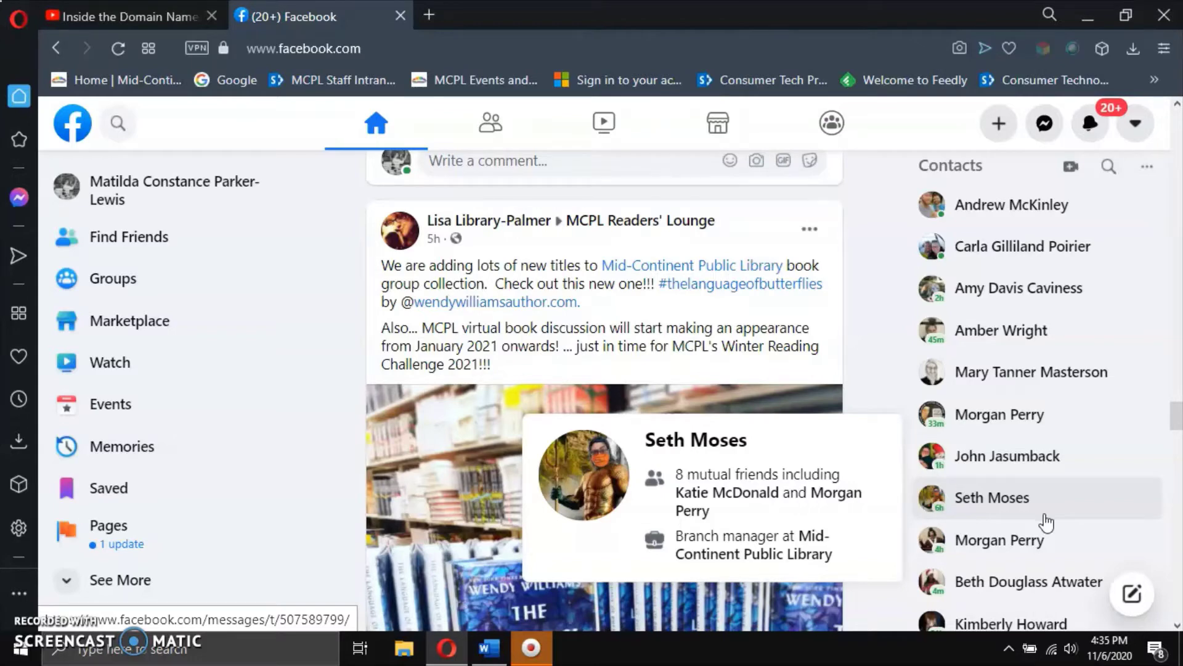
scroll(1043, 480, "down", 3)
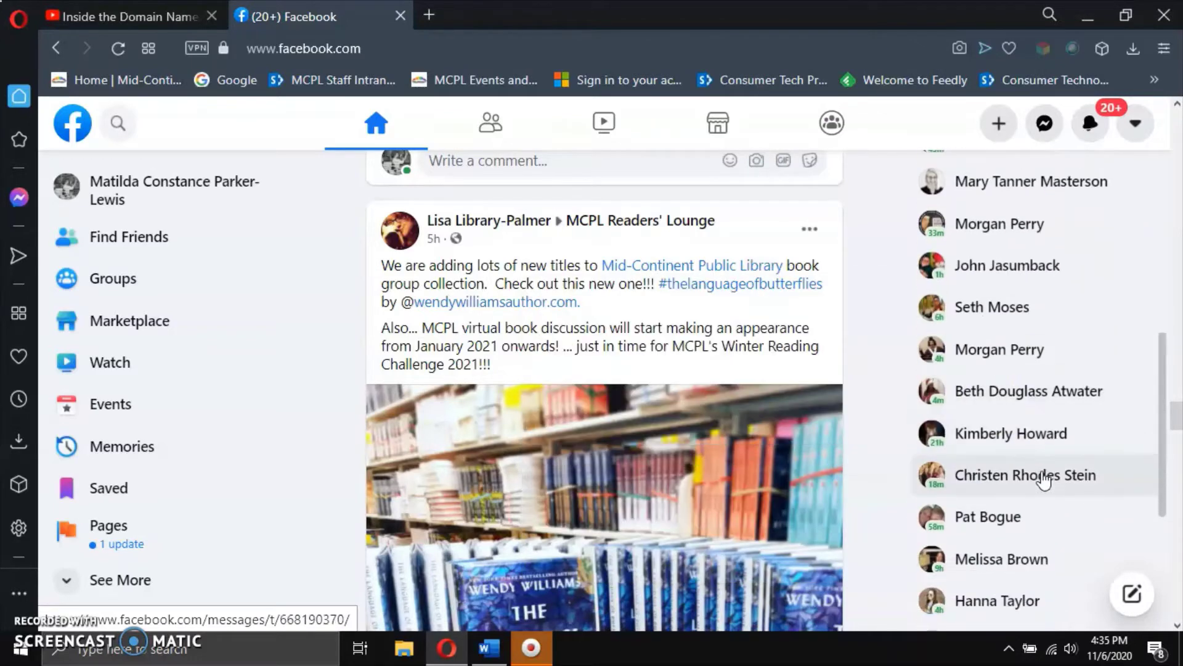
scroll(1044, 481, "down", 2)
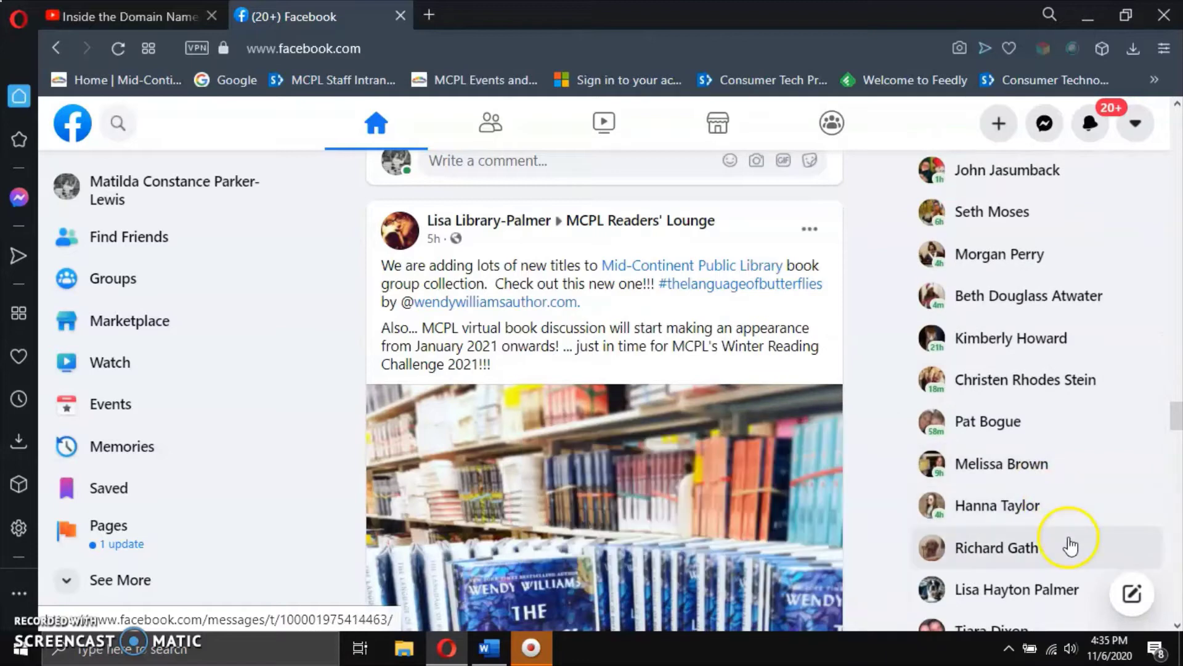
scroll(1068, 547, "down", 2)
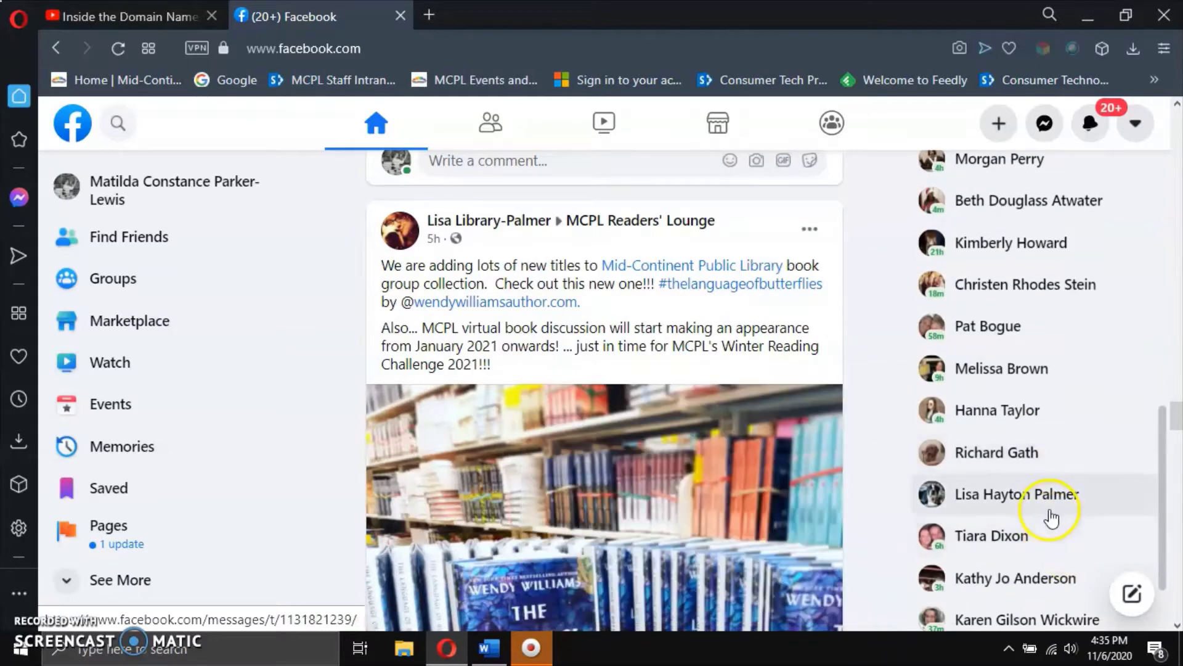
left_click(1049, 530)
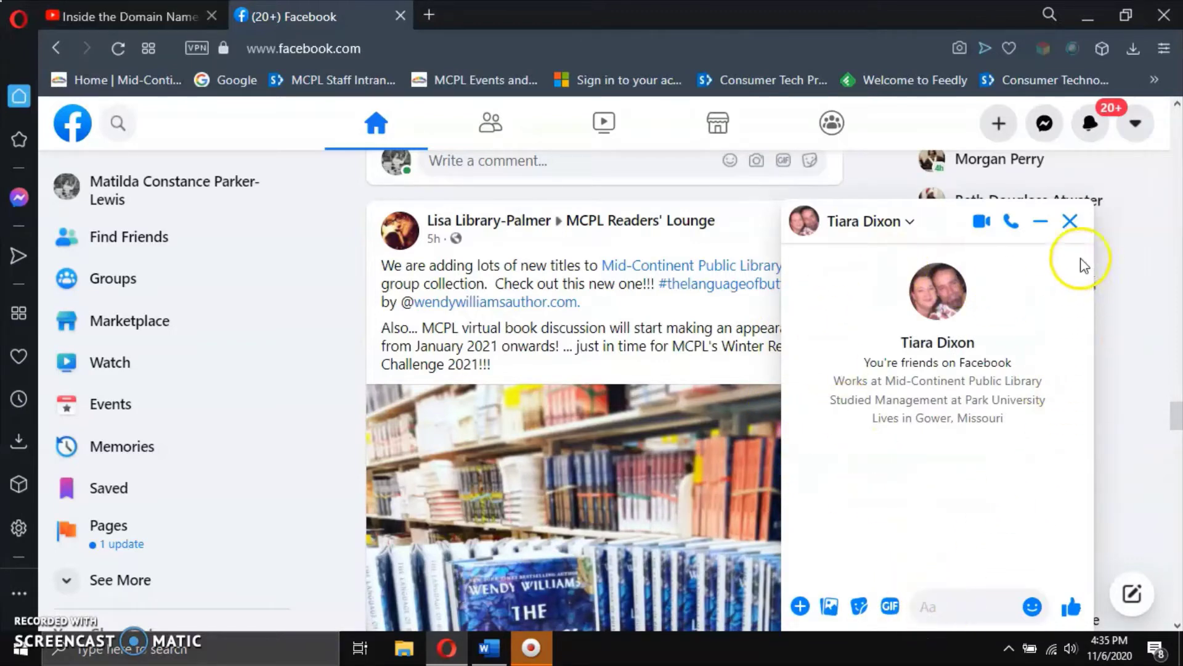
left_click(1069, 223)
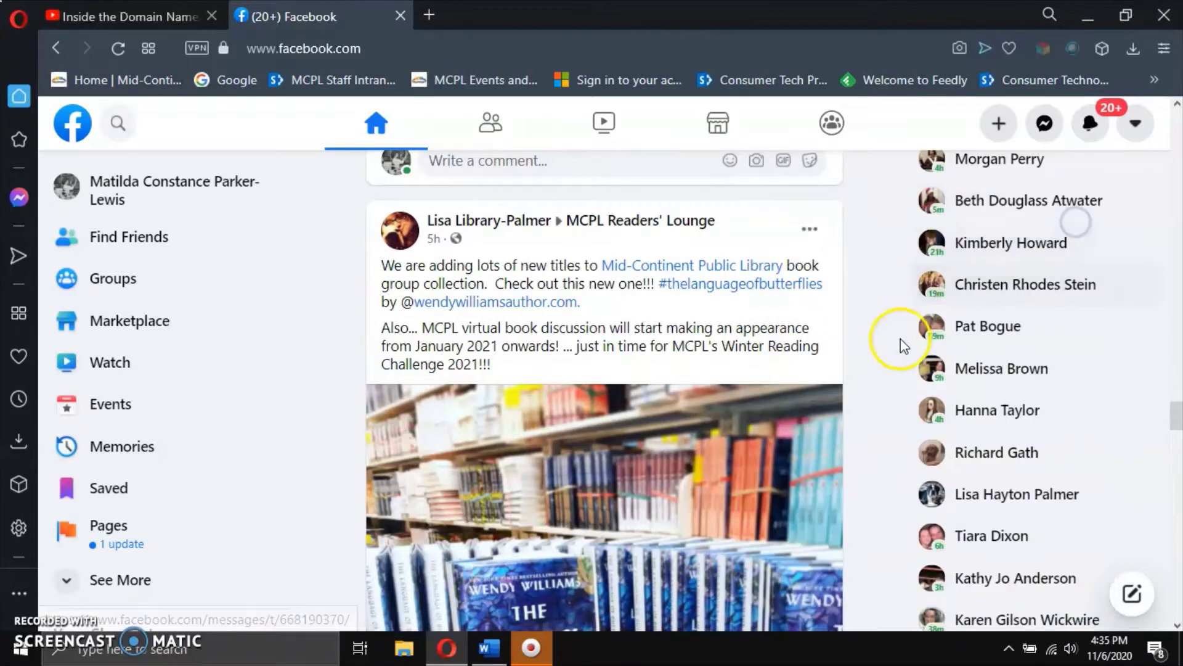
scroll(900, 369, "up", 5)
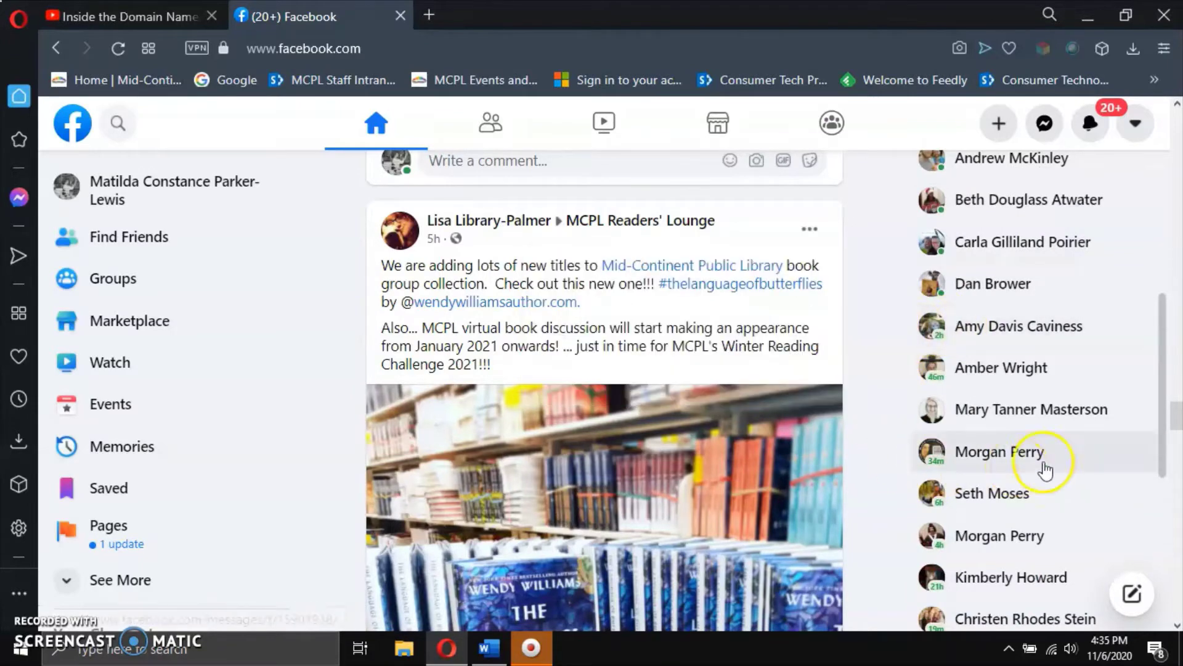
scroll(994, 425, "up", 2)
scroll(993, 425, "up", 3)
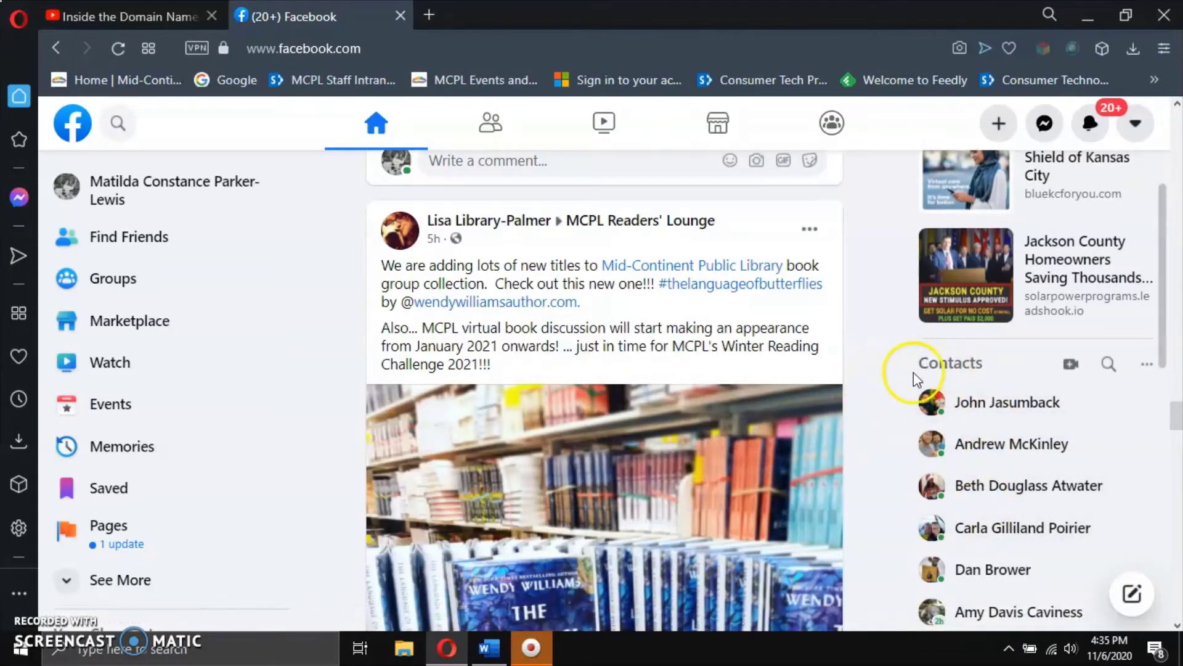
scroll(912, 373, "down", 2)
scroll(893, 379, "up", 2)
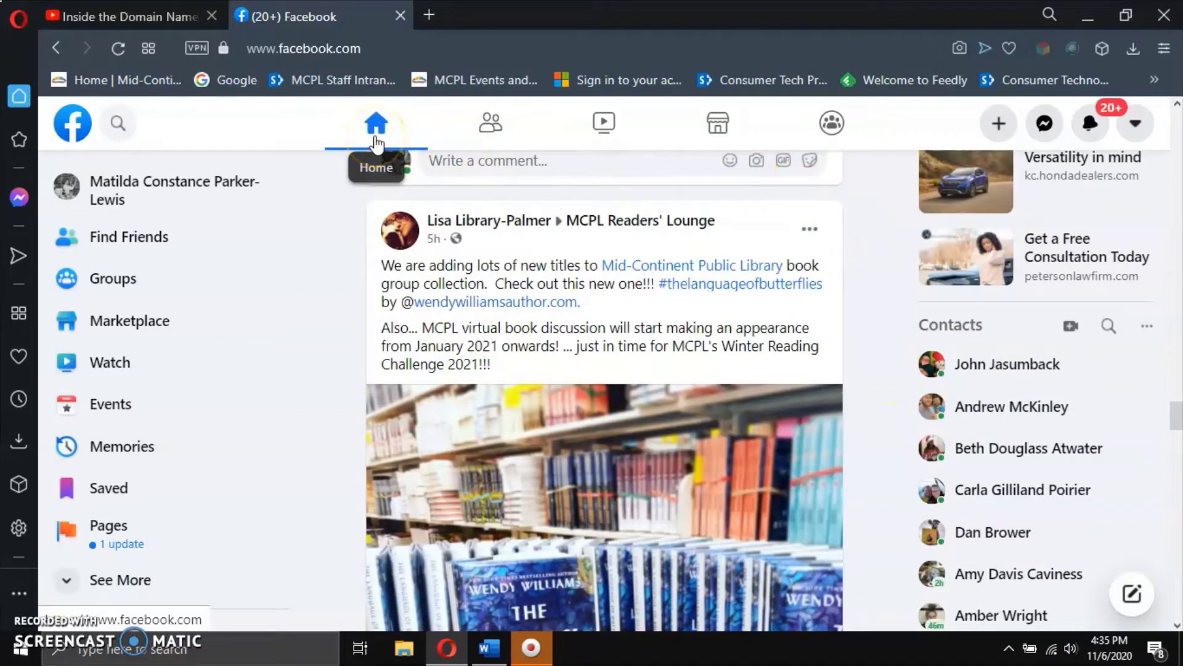
Go to the Friends page to see the People You May Know suggestions.
left_click(502, 137)
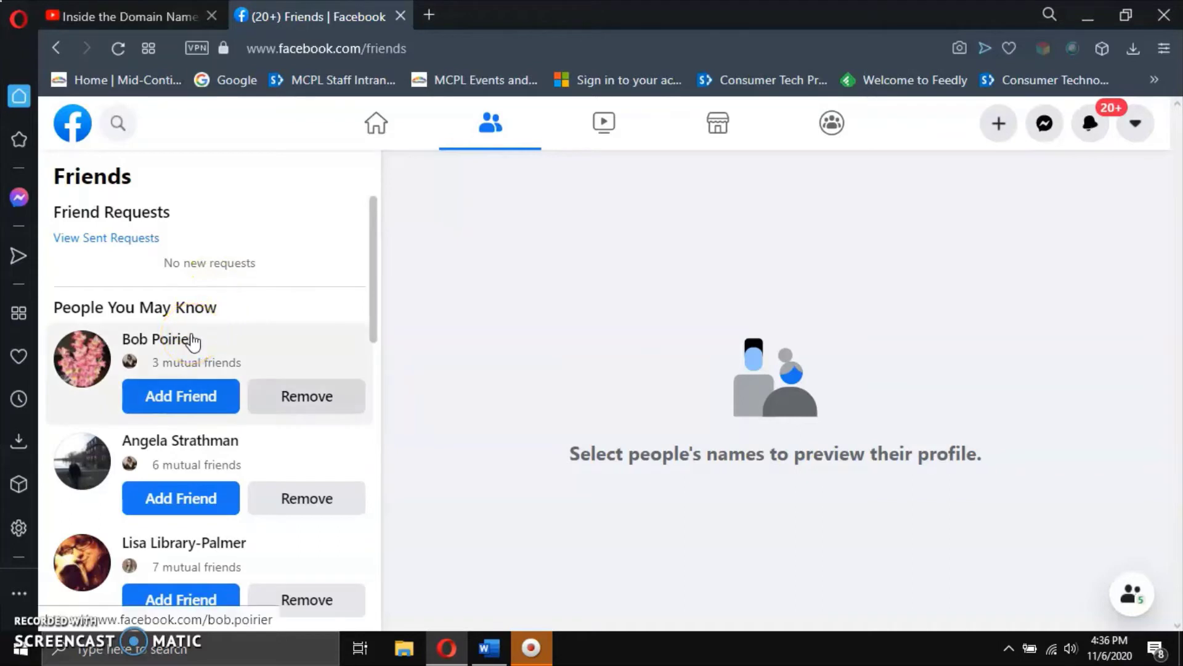
left_click(210, 452)
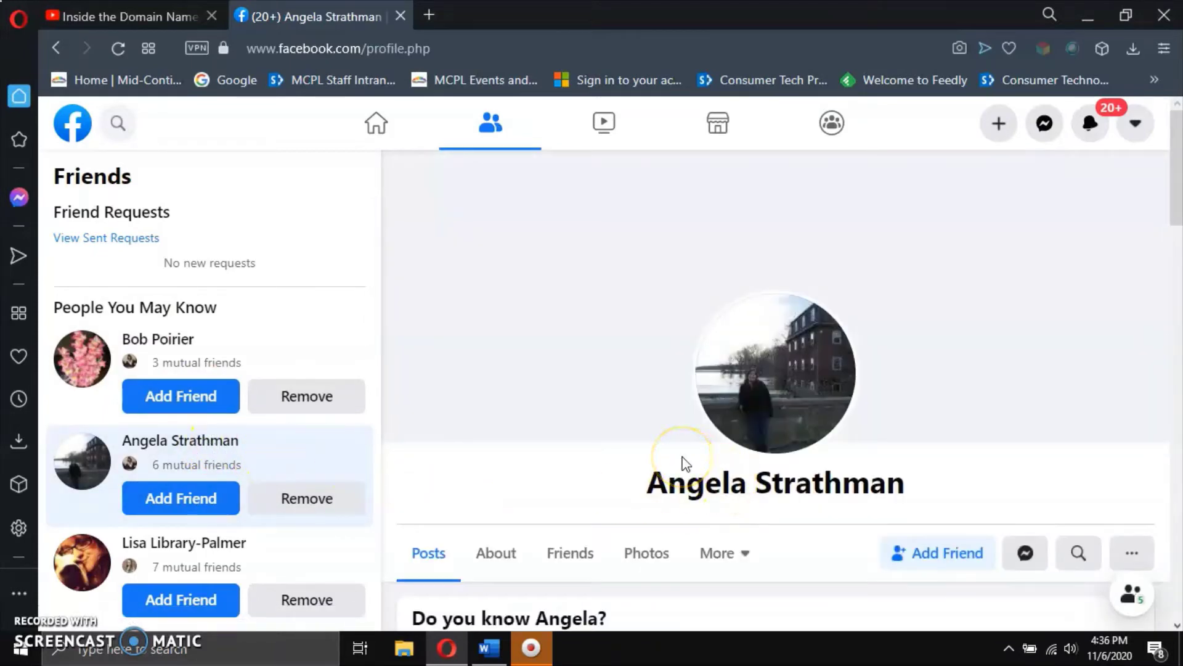
scroll(686, 464, "down", 2)
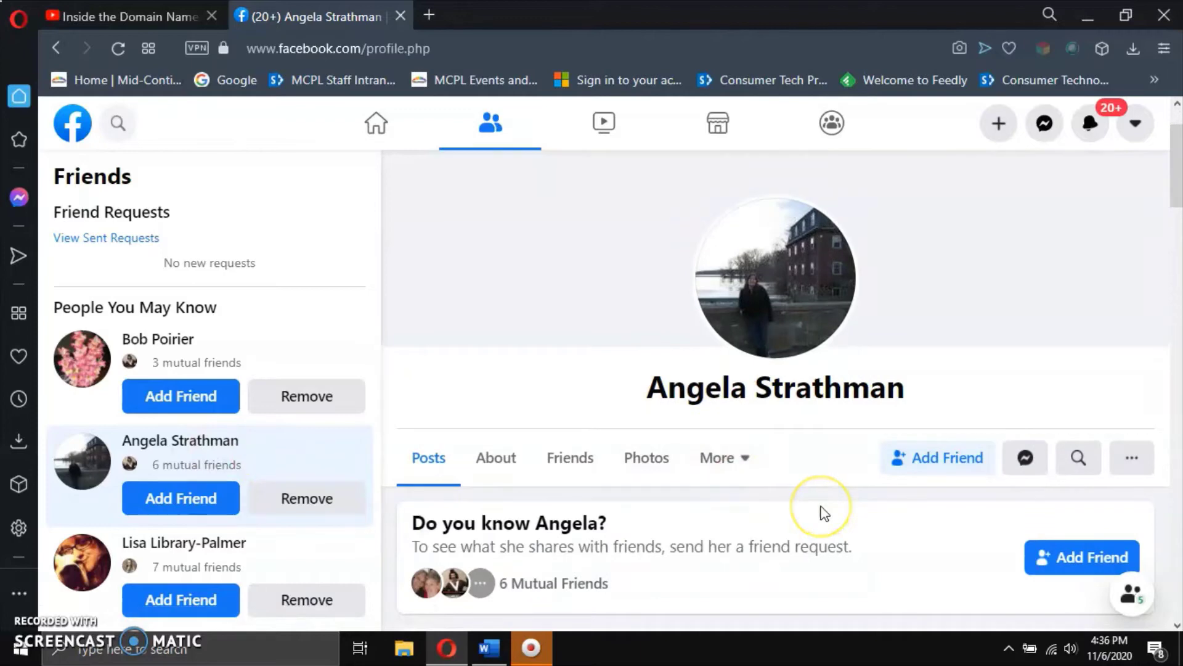
scroll(822, 512, "down", 2)
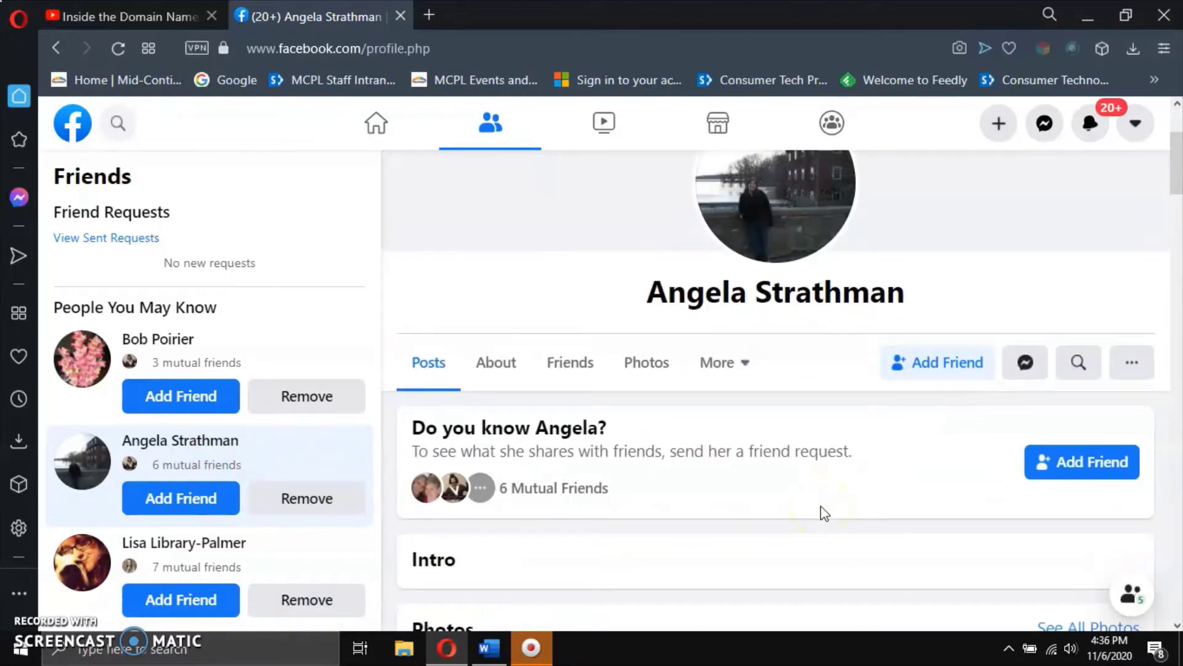
scroll(824, 513, "up", 2)
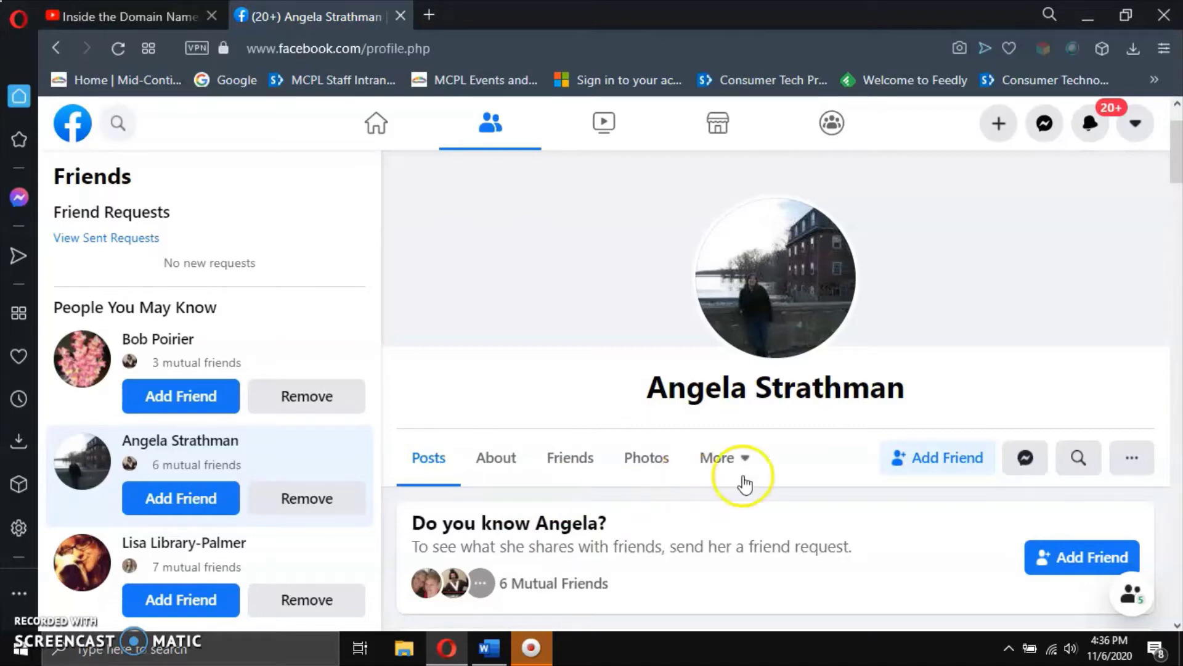
left_click(915, 472)
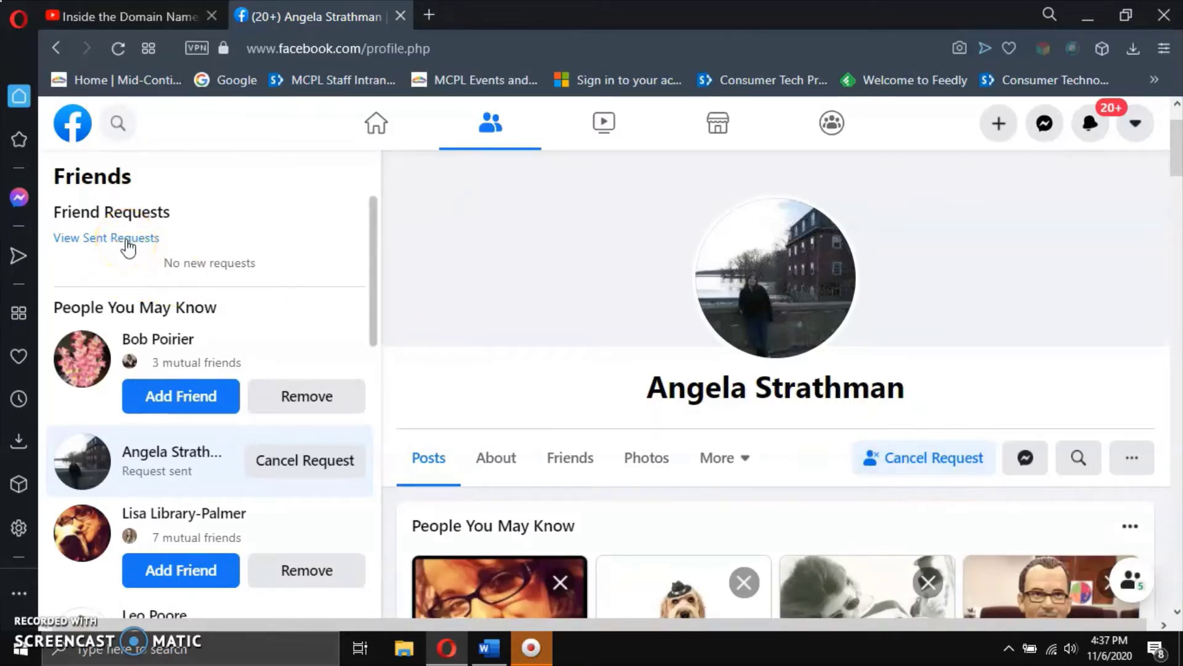
left_click(920, 471)
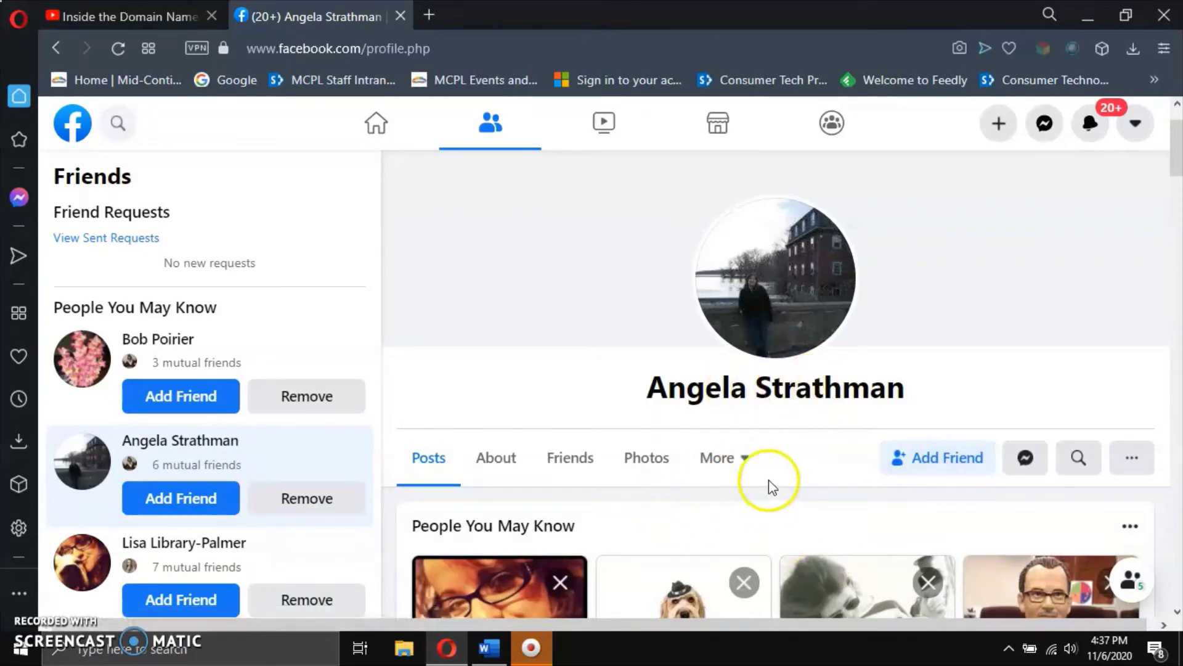
scroll(272, 431, "down", 3)
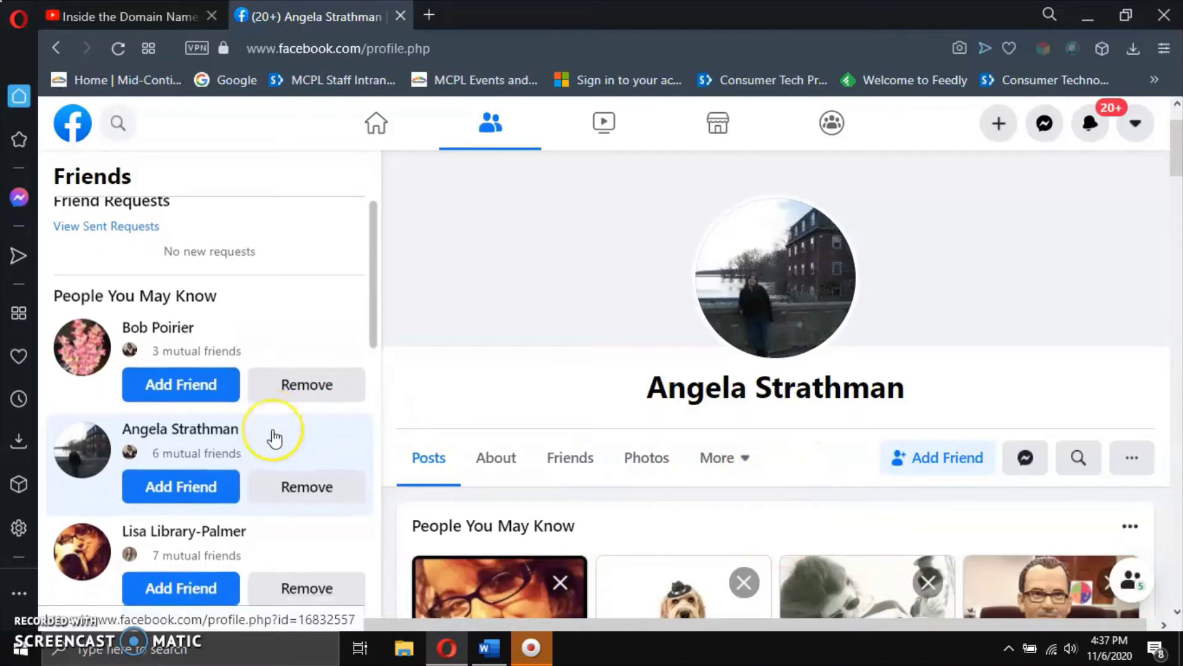
scroll(273, 431, "down", 2)
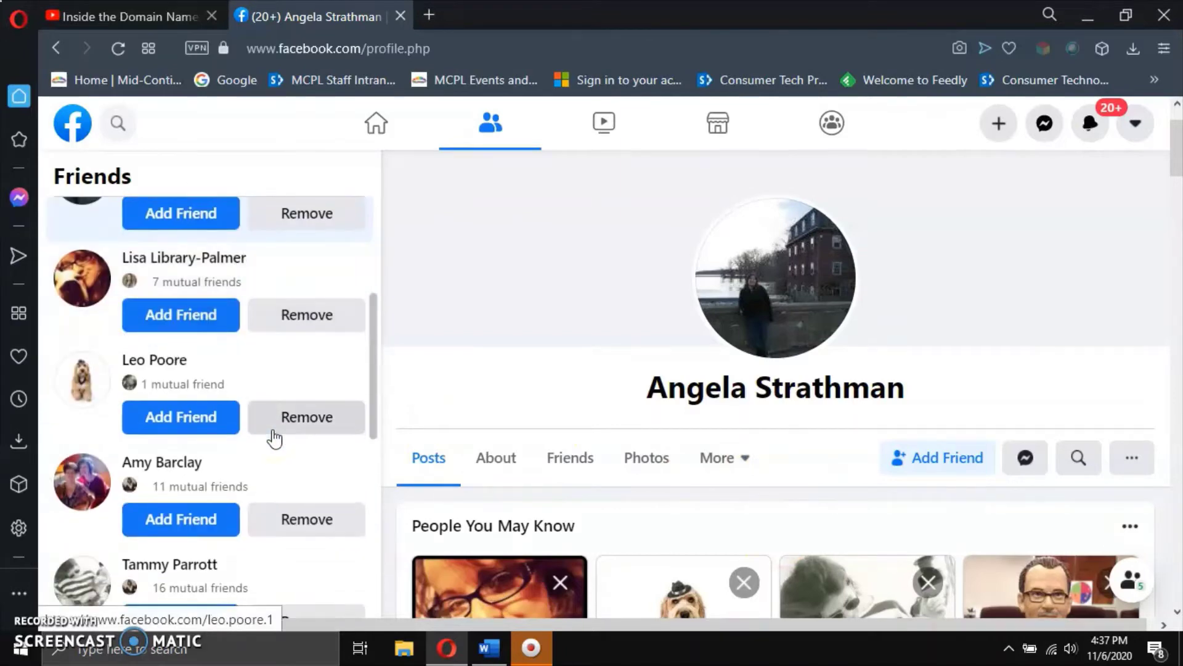
scroll(273, 432, "down", 3)
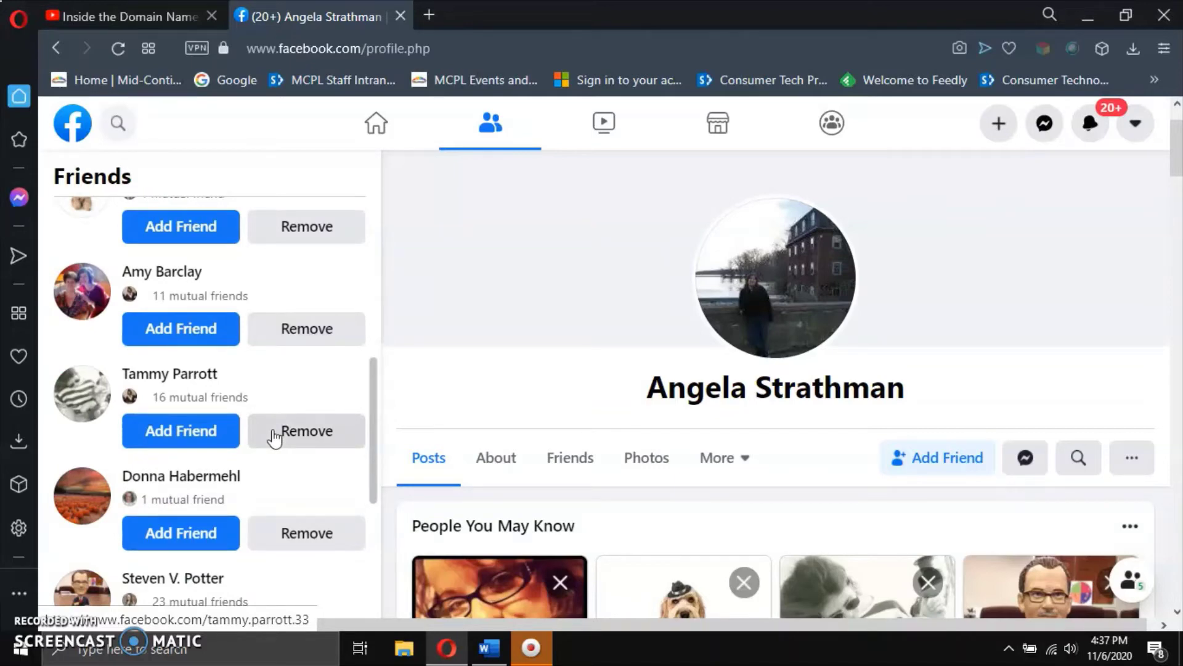
scroll(274, 436, "up", 8)
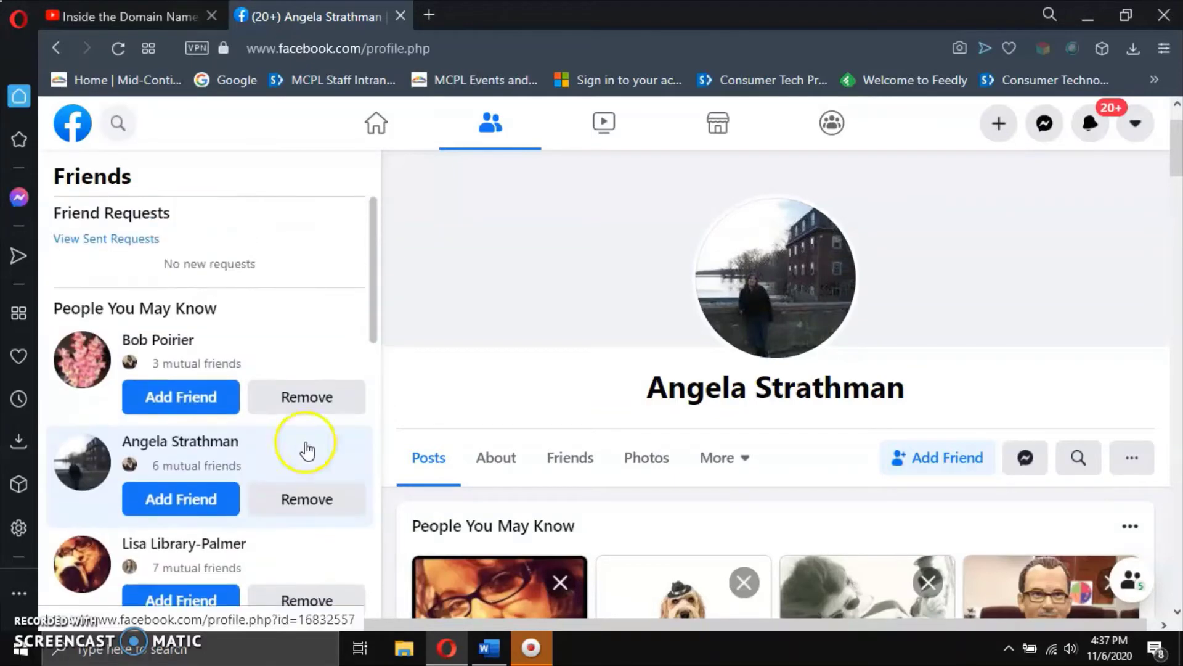
left_click(493, 129)
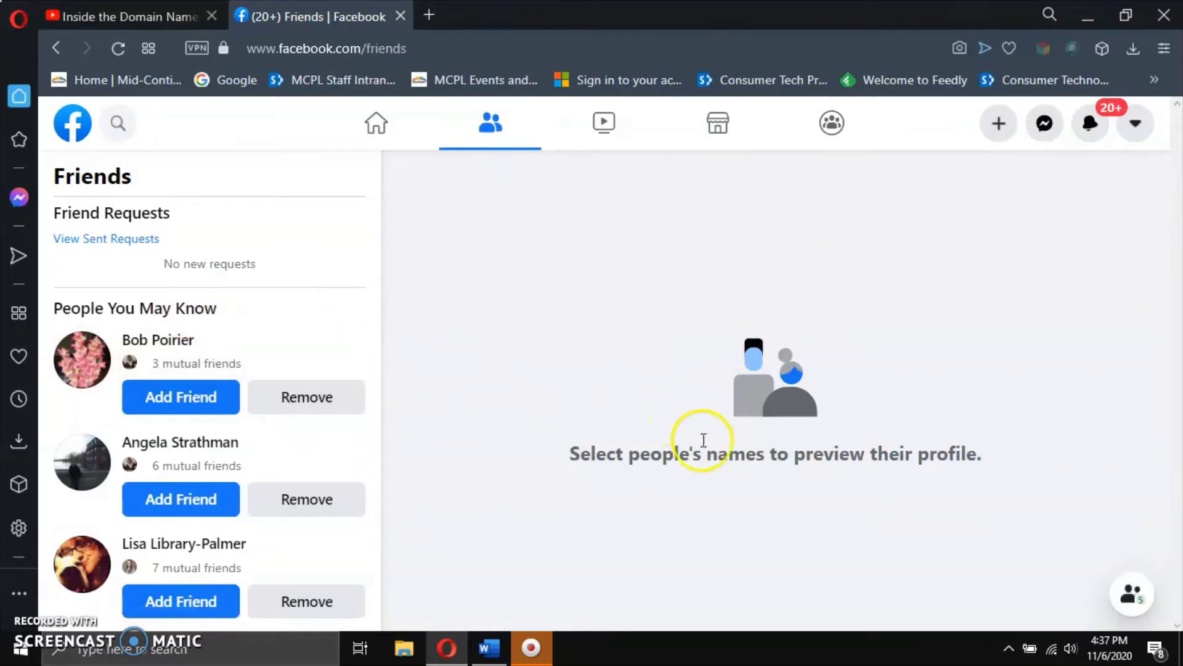
Switch to Watch and scroll down to Paul McCartney's 'Maybe I'm Amazed' video.
left_click(606, 125)
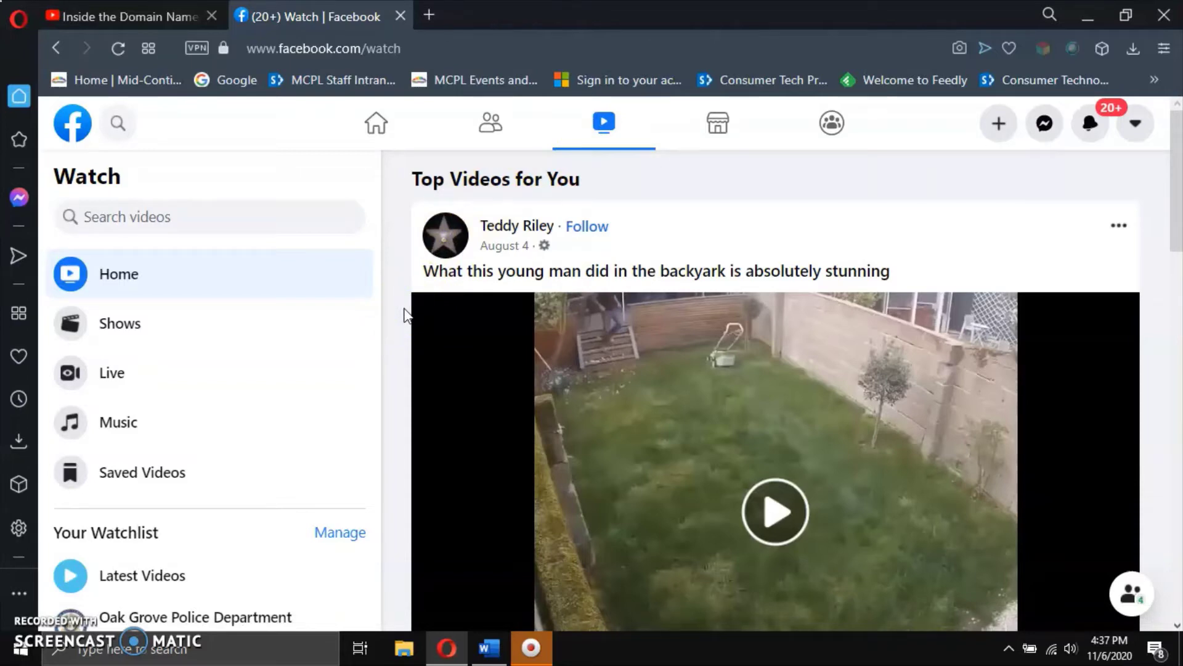
scroll(407, 315, "down", 5)
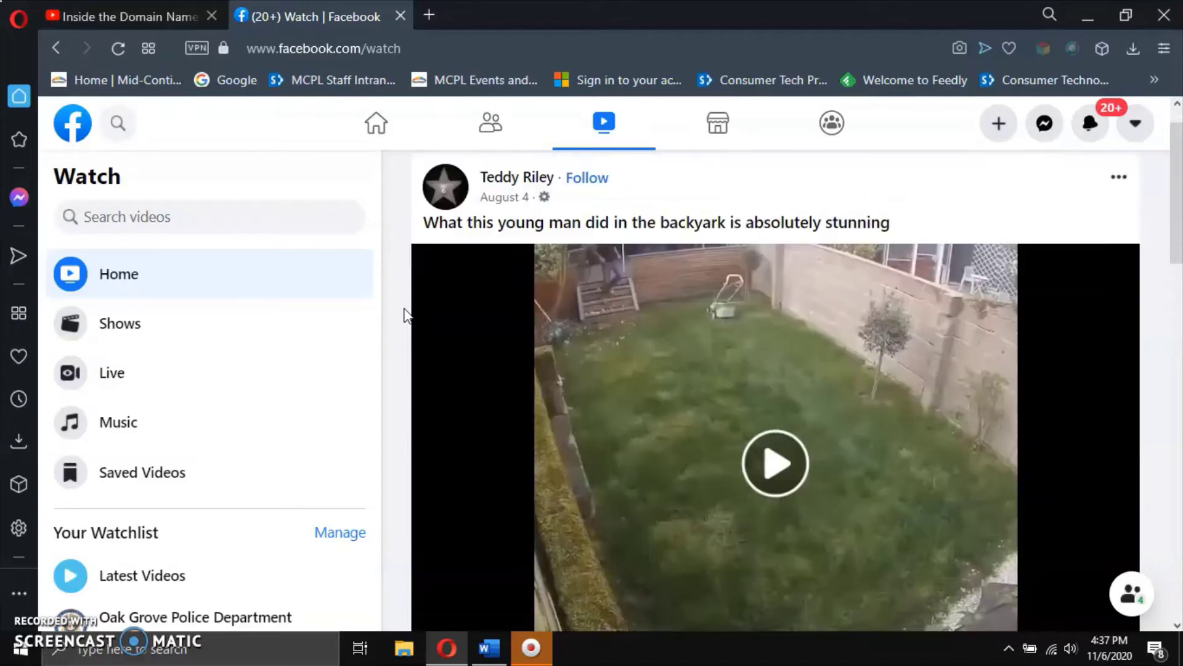
scroll(405, 316, "down", 4)
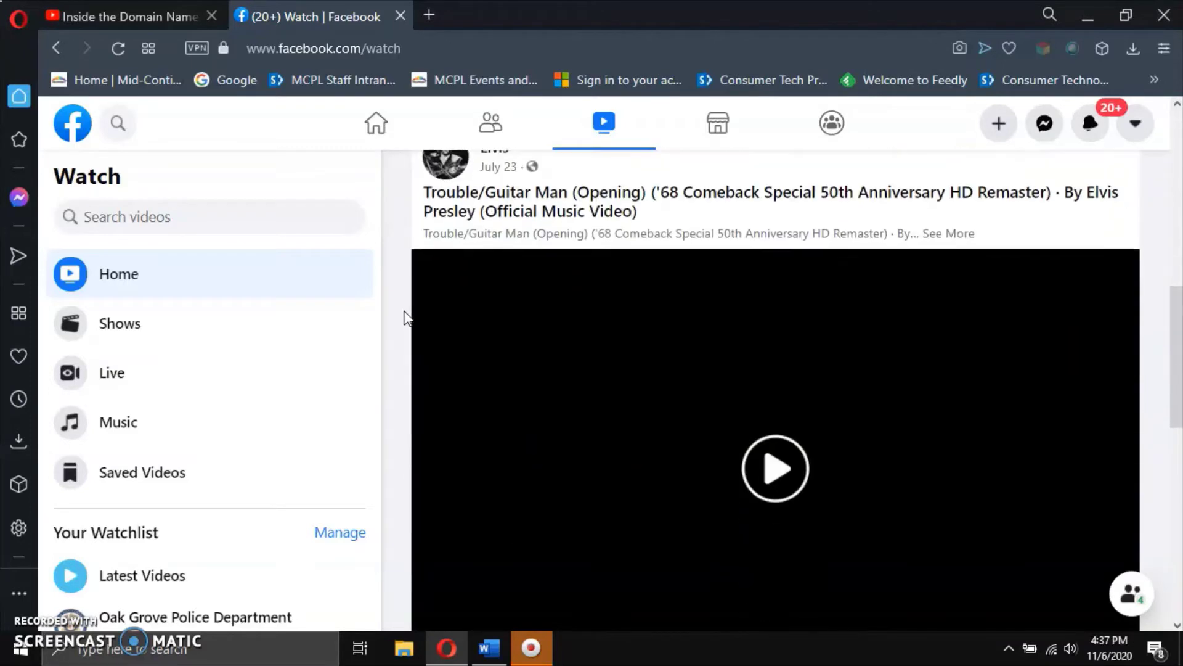
scroll(407, 318, "down", 6)
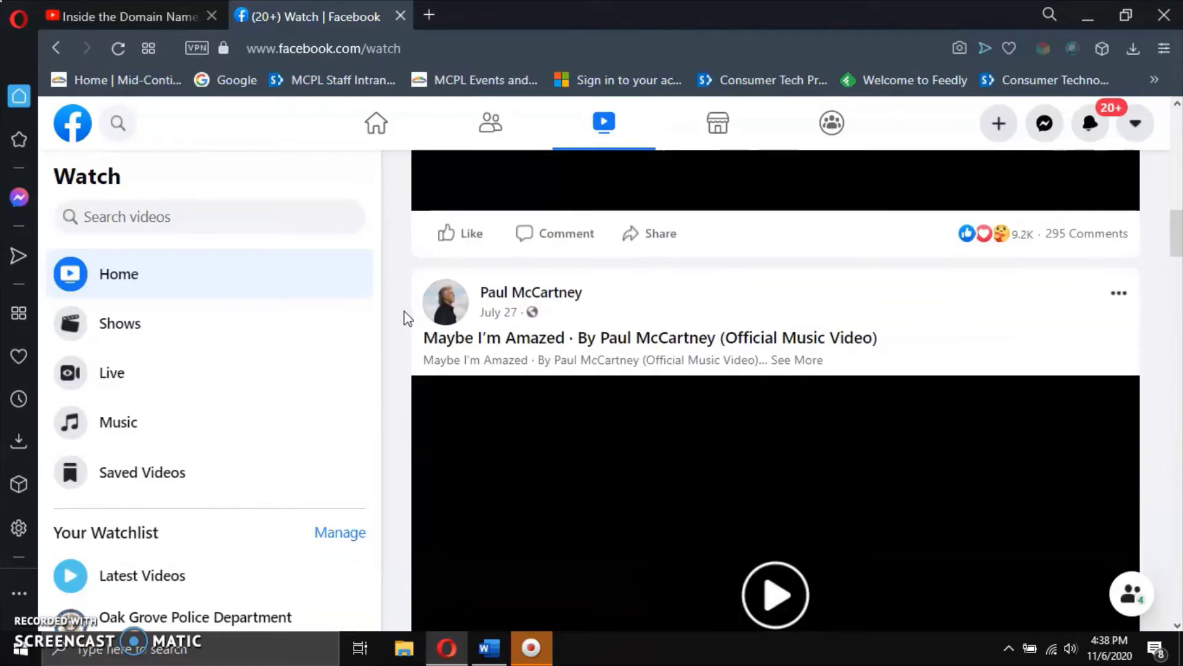
scroll(407, 318, "down", 1)
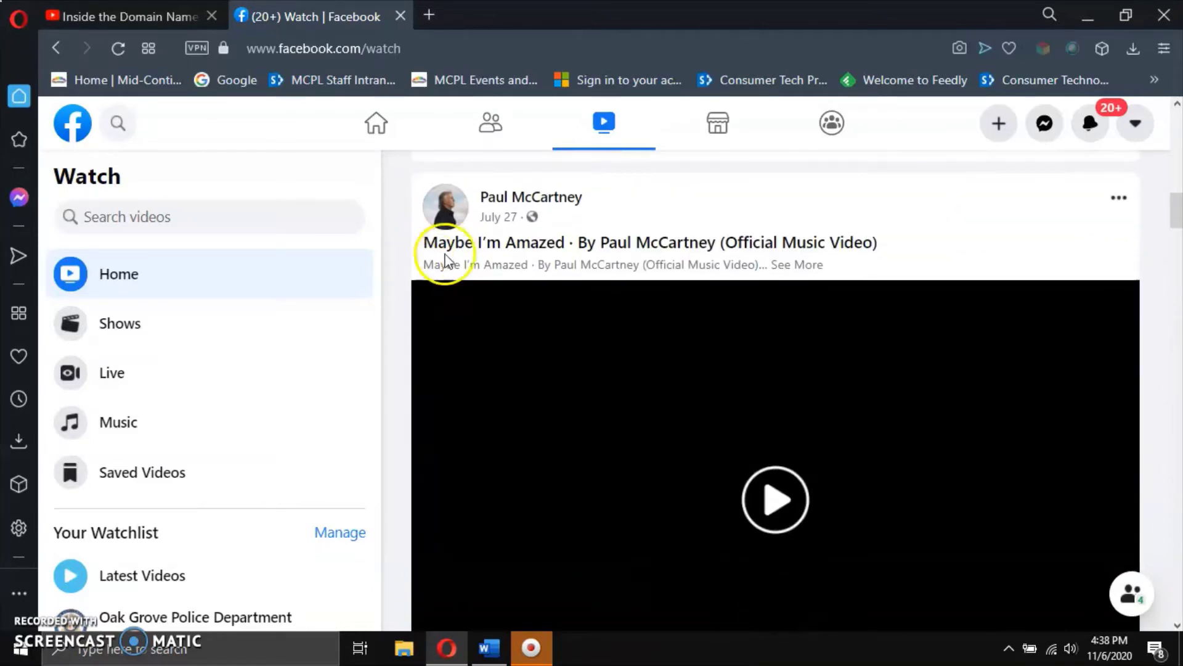
scroll(460, 373, "down", 1)
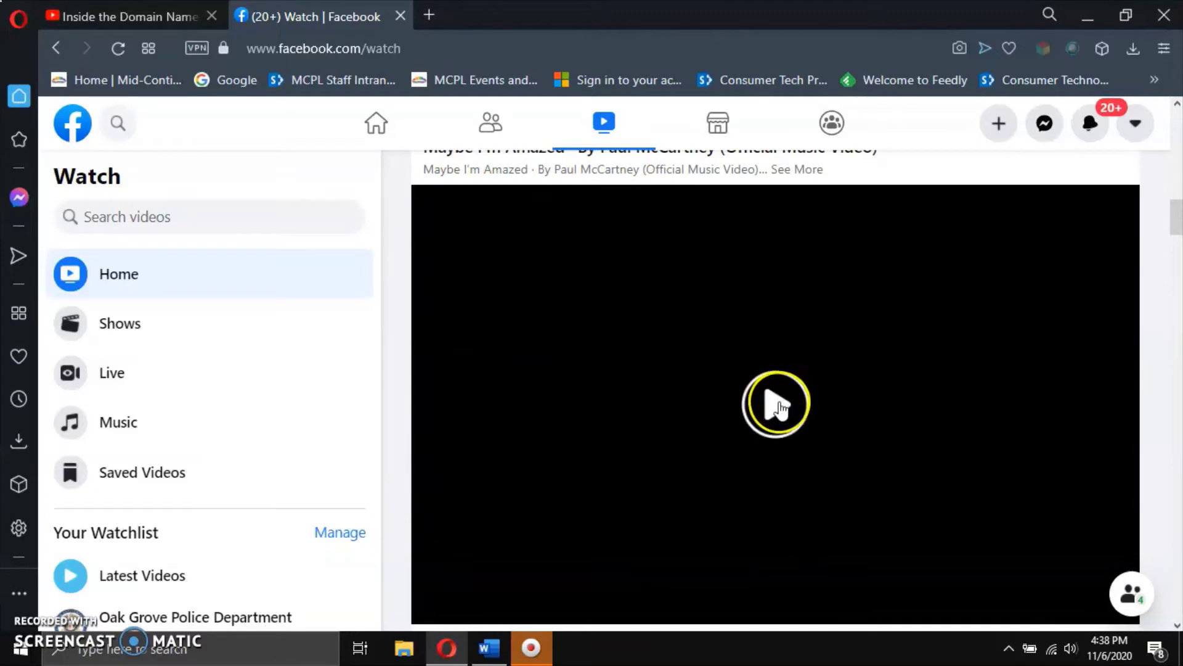
Lower the Windows system volume to 14 and start the video playing.
left_click(1076, 644)
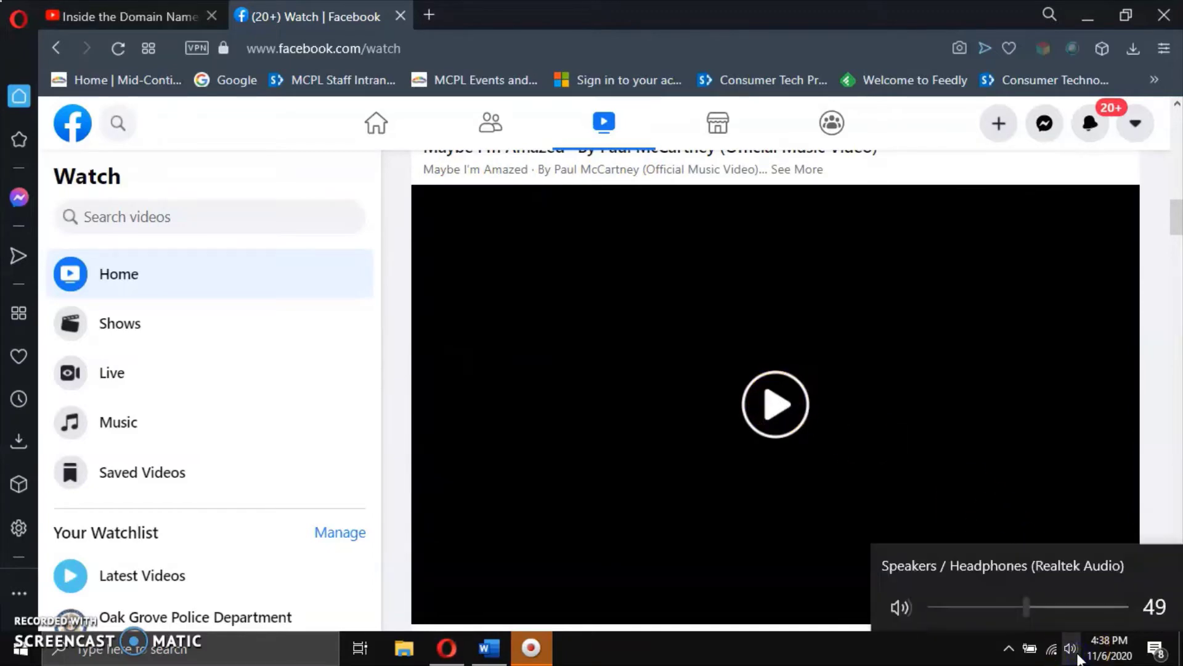
left_click(959, 607)
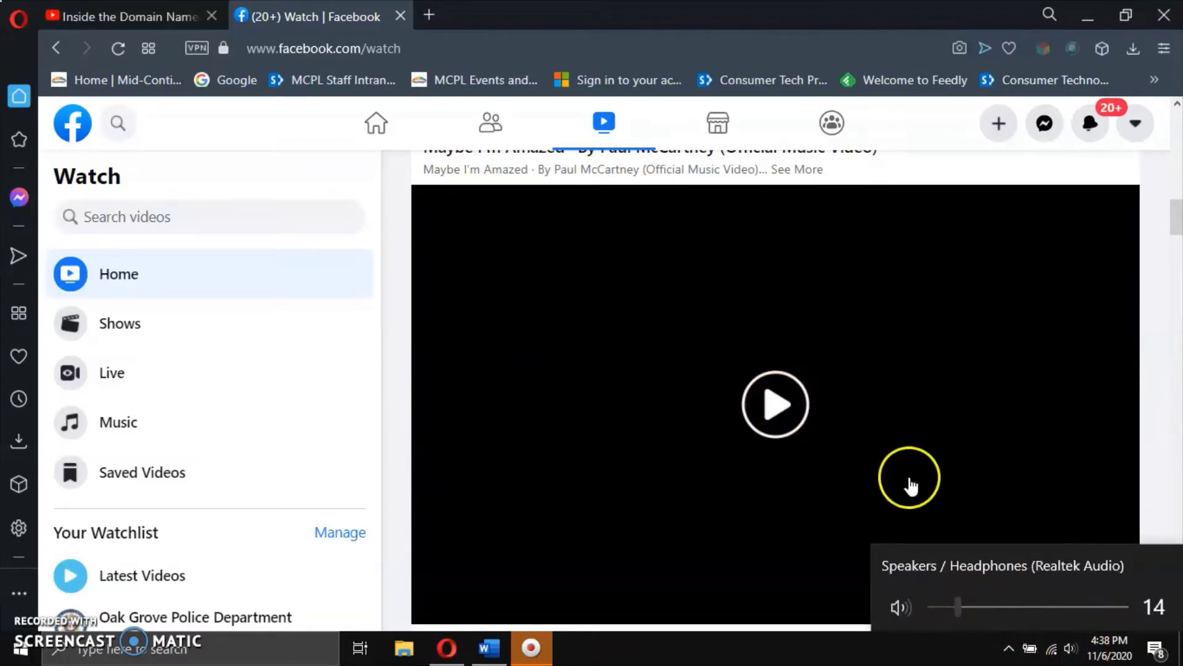
left_click(775, 405)
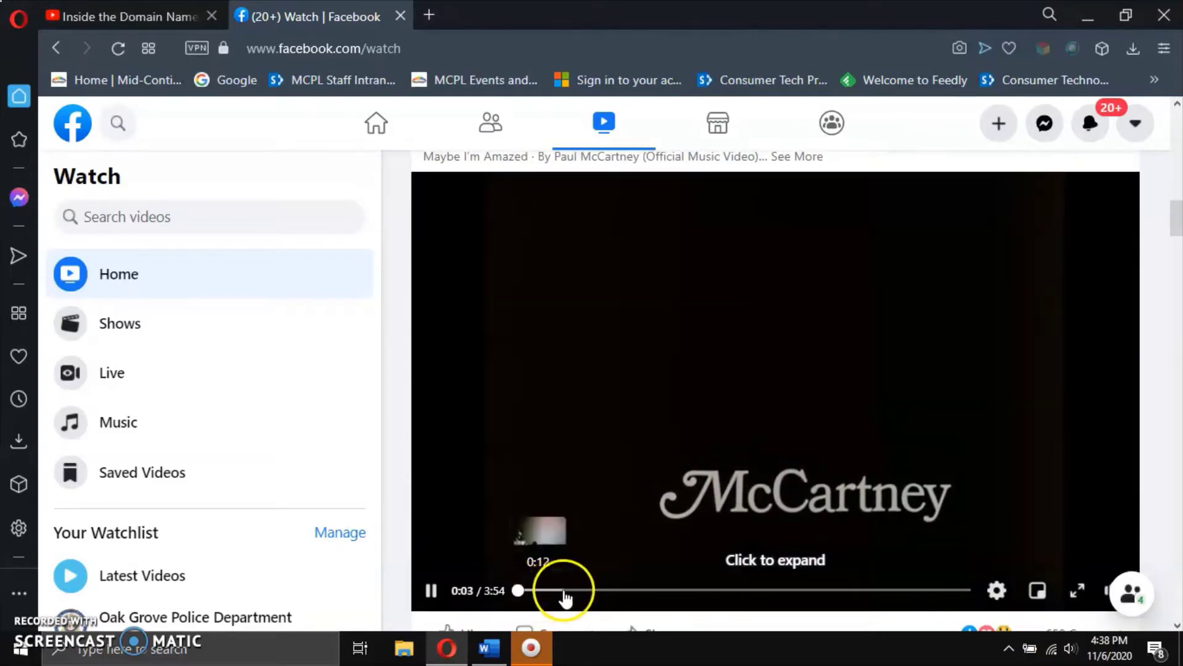
Like the 'Maybe I'm Amazed' video, then change the reaction to Wow.
scroll(1022, 564, "down", 2)
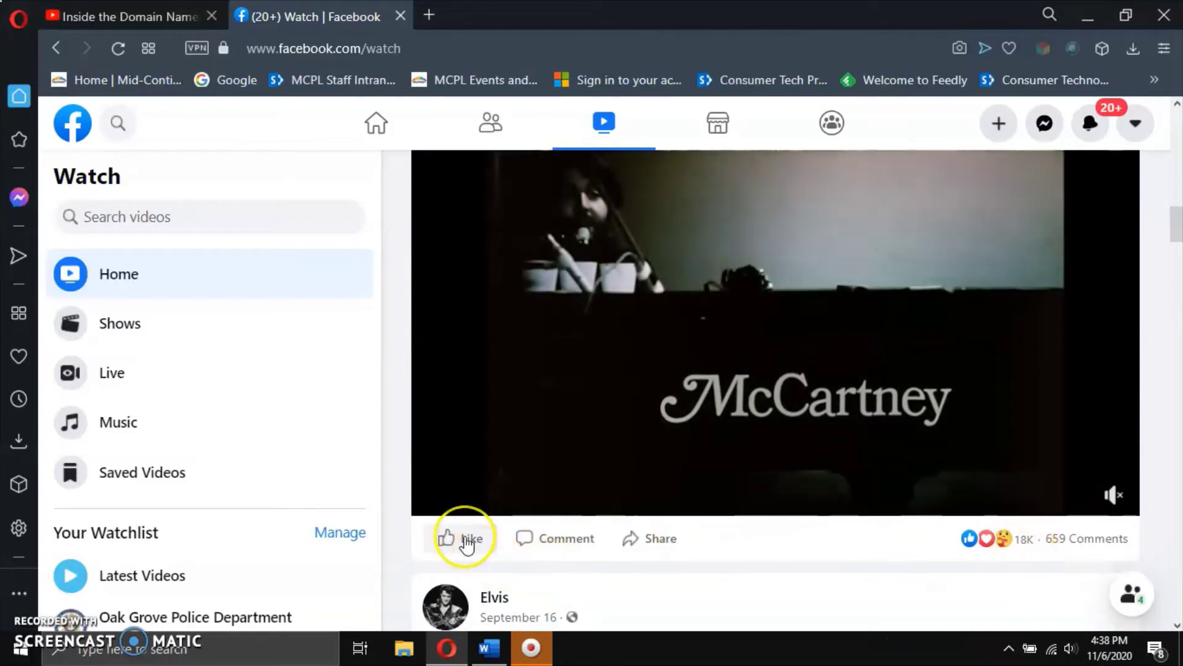
mouse_move(466, 542)
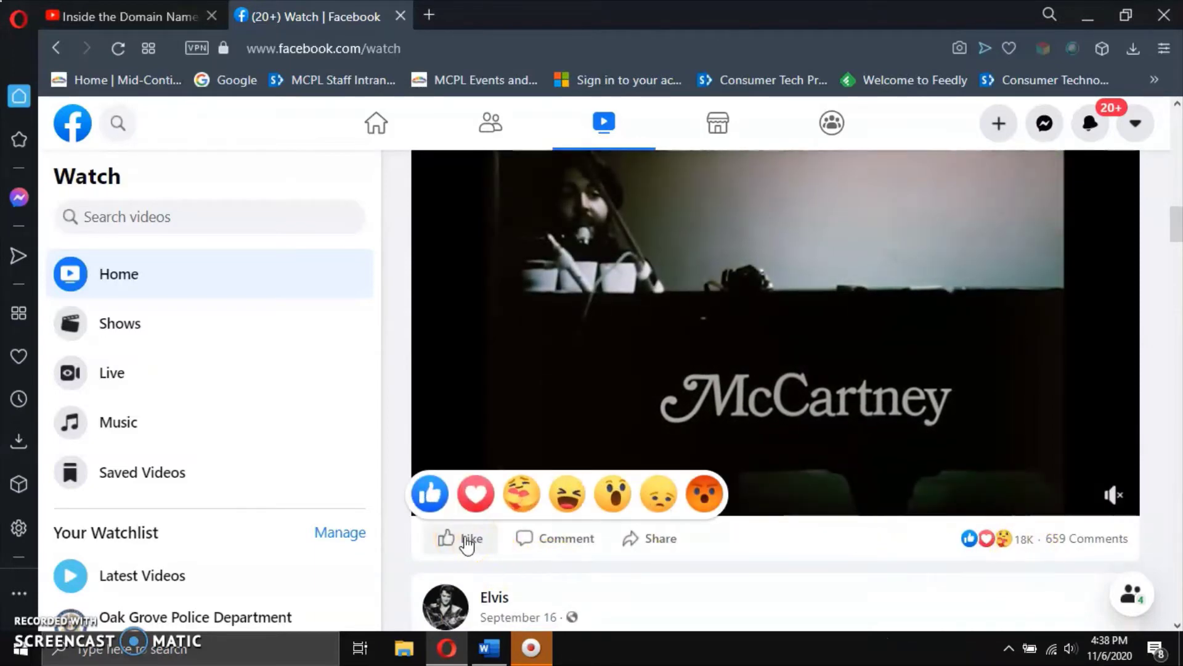
left_click(468, 541)
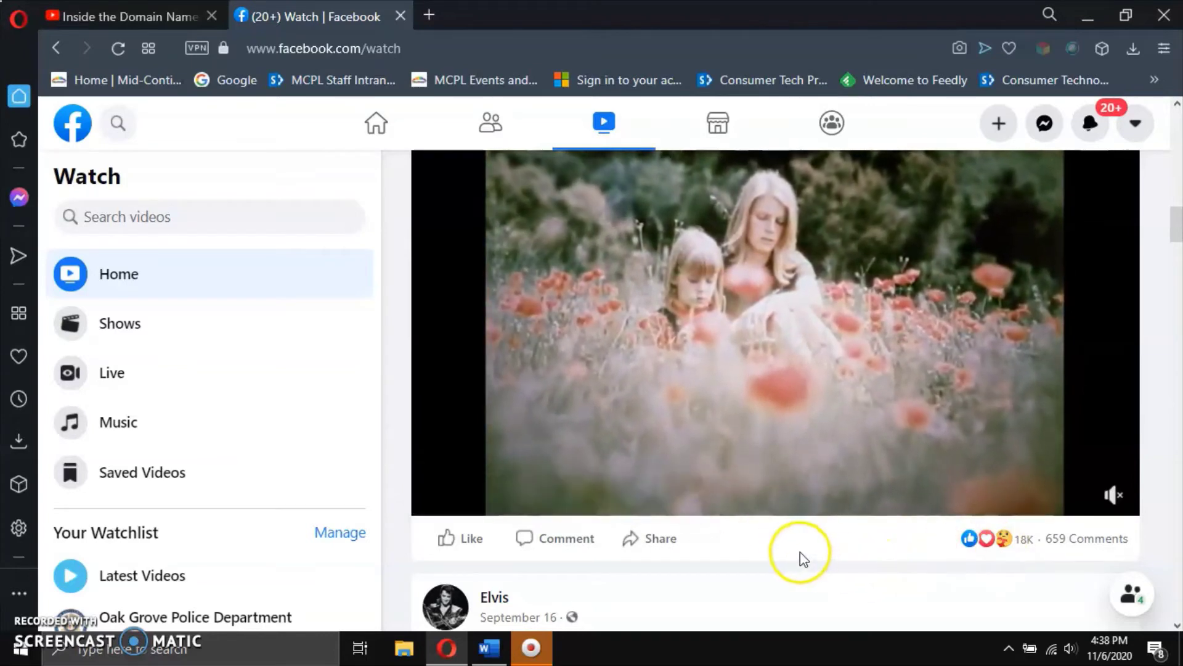
left_click(470, 539)
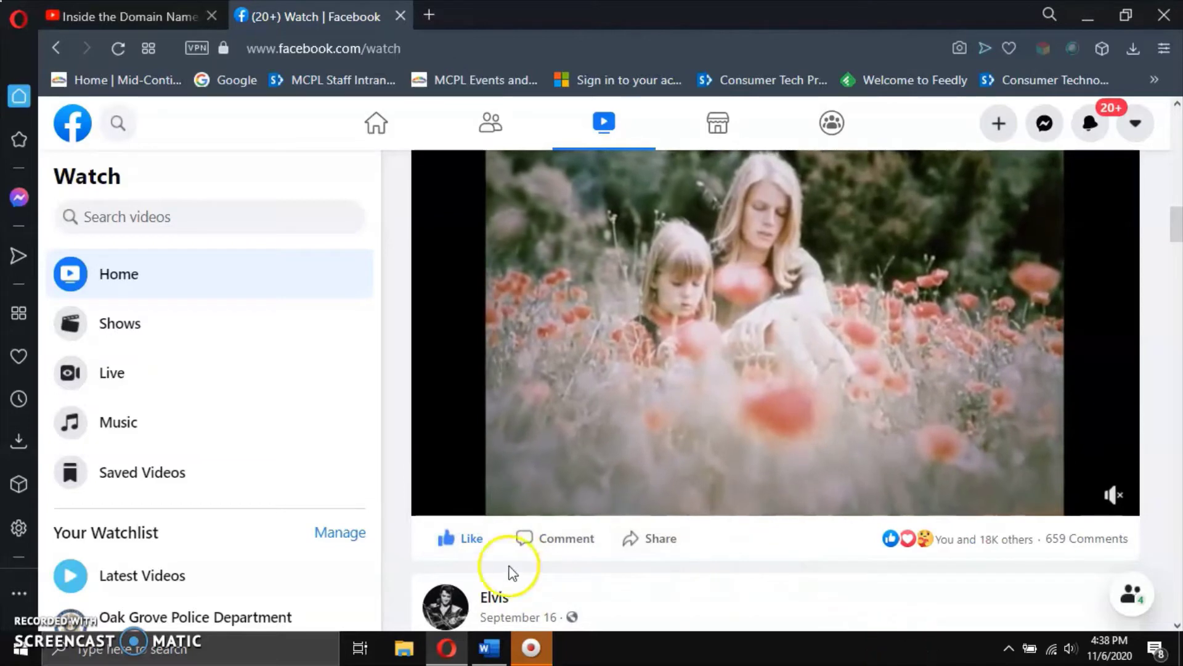
mouse_move(460, 547)
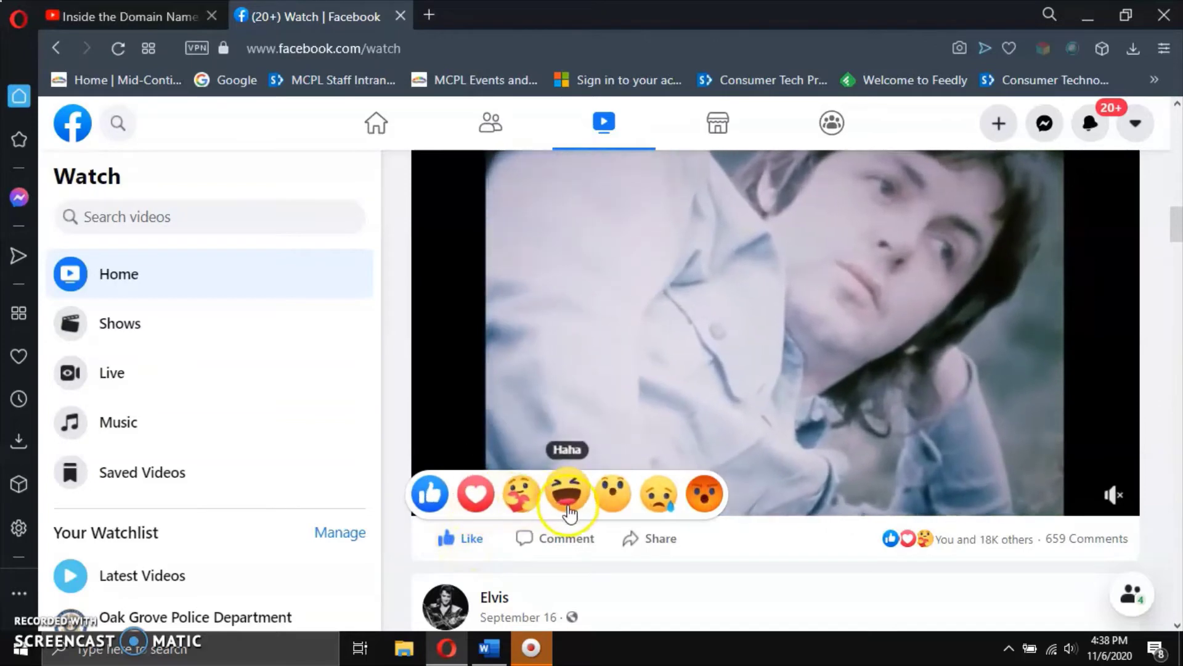
left_click(606, 496)
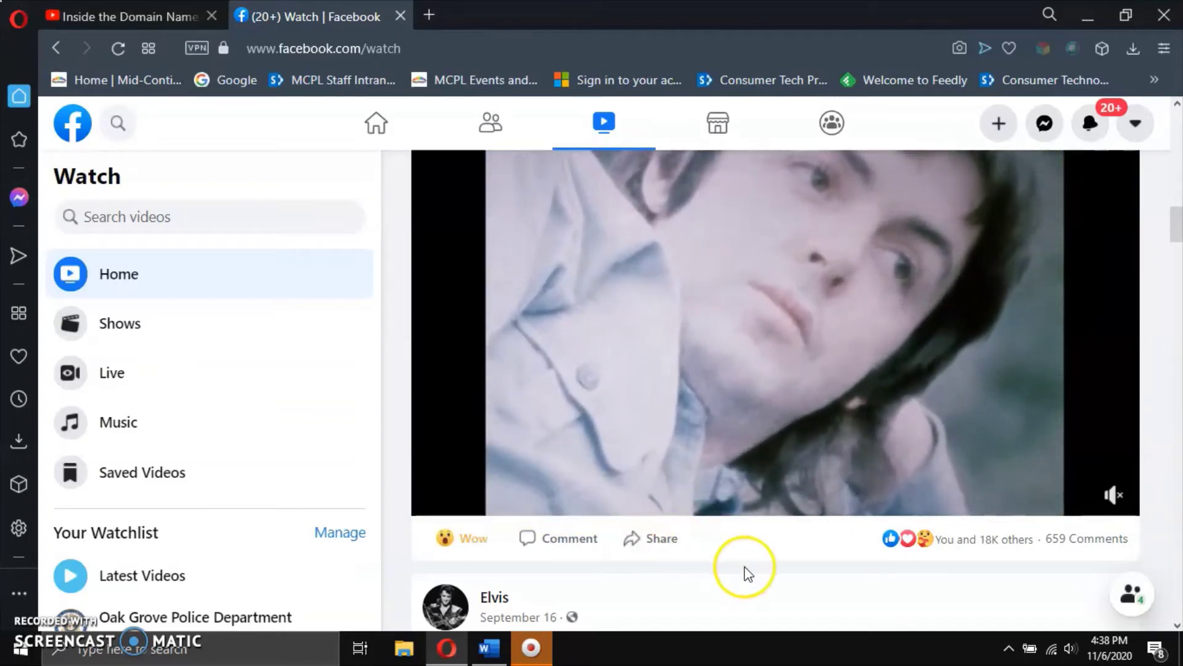
Show the video's comments, then scroll back up until the paused player is fully visible.
left_click(573, 546)
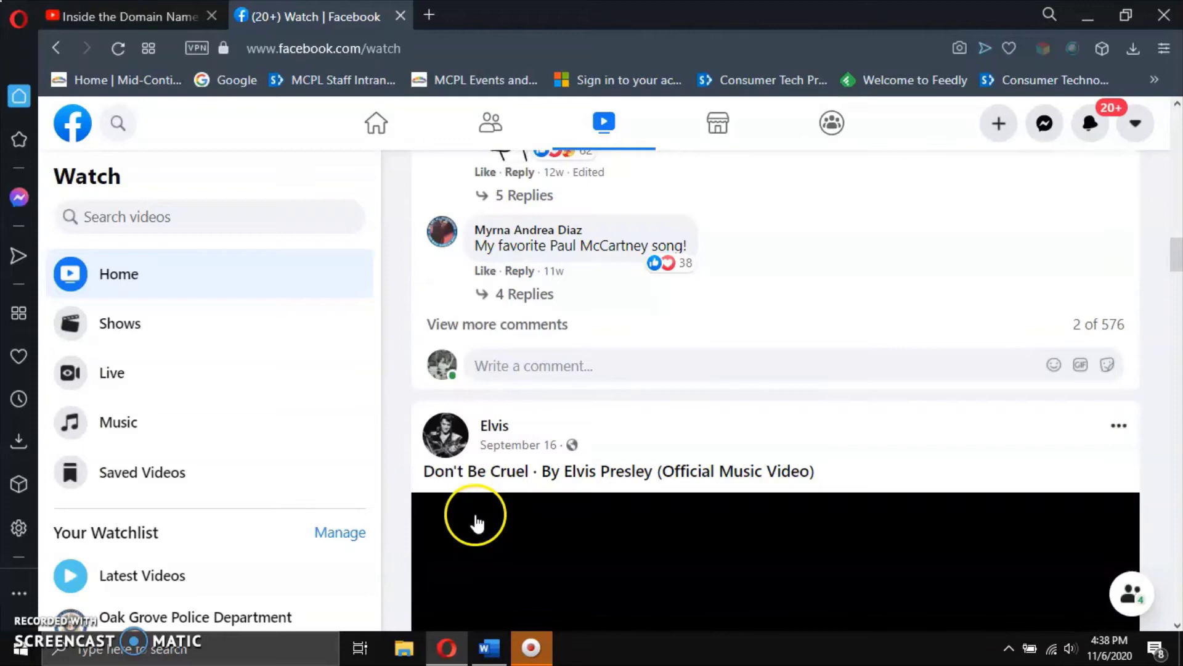
left_click(872, 516)
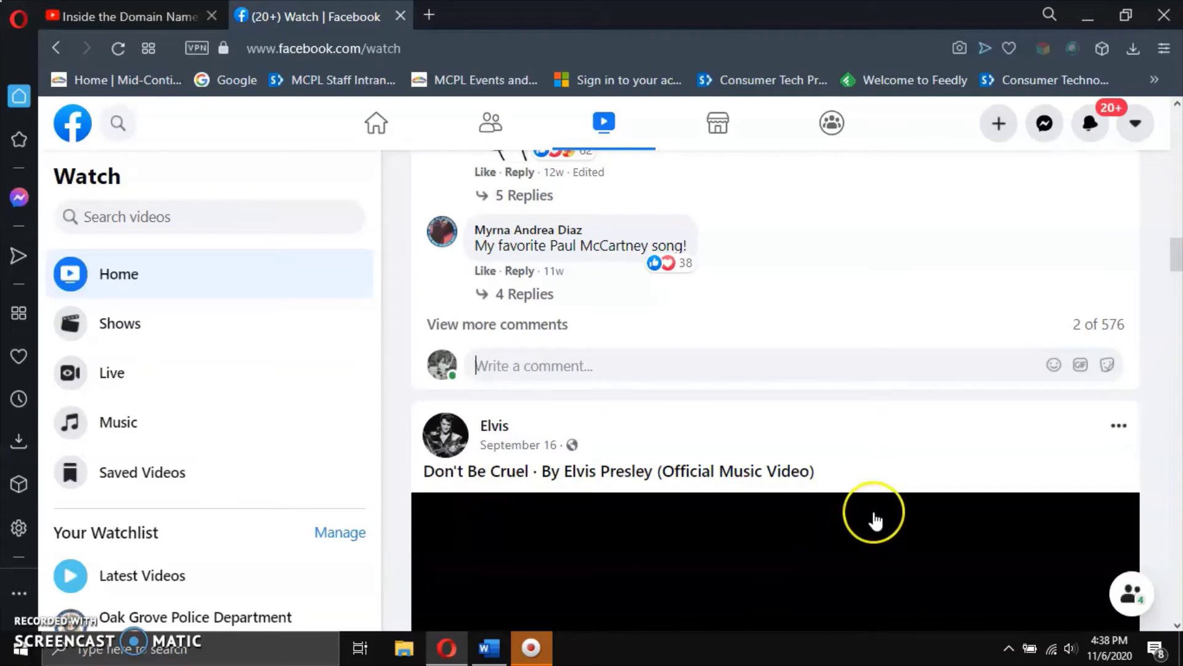
scroll(876, 521, "up", 2)
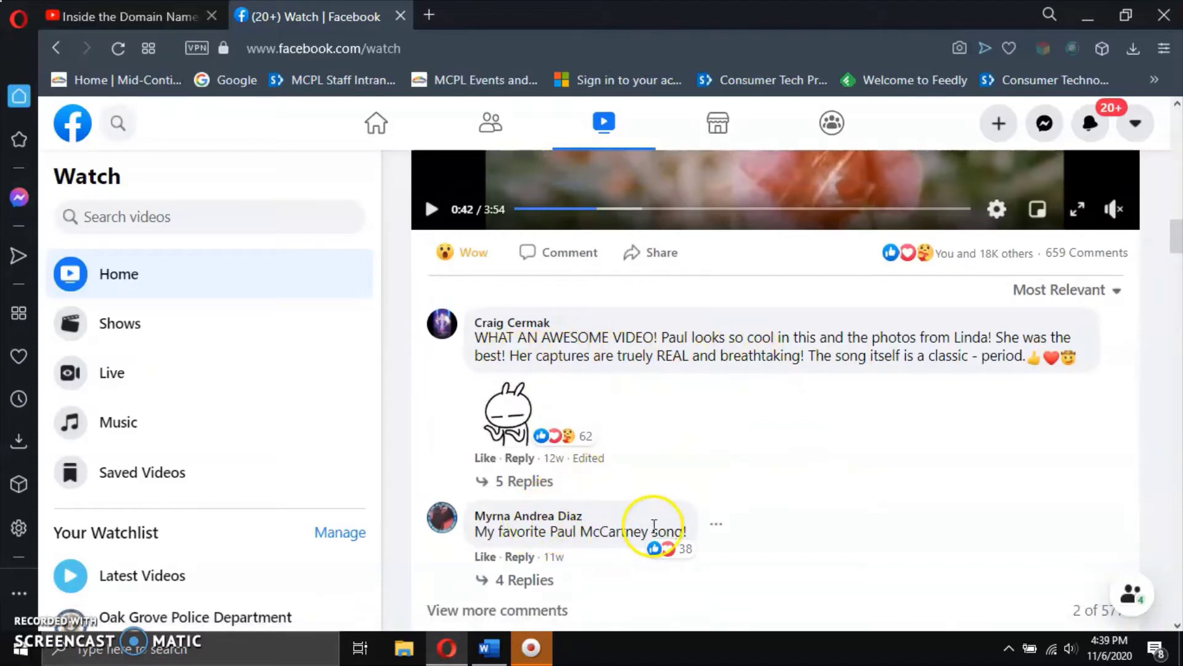
scroll(833, 493, "up", 3)
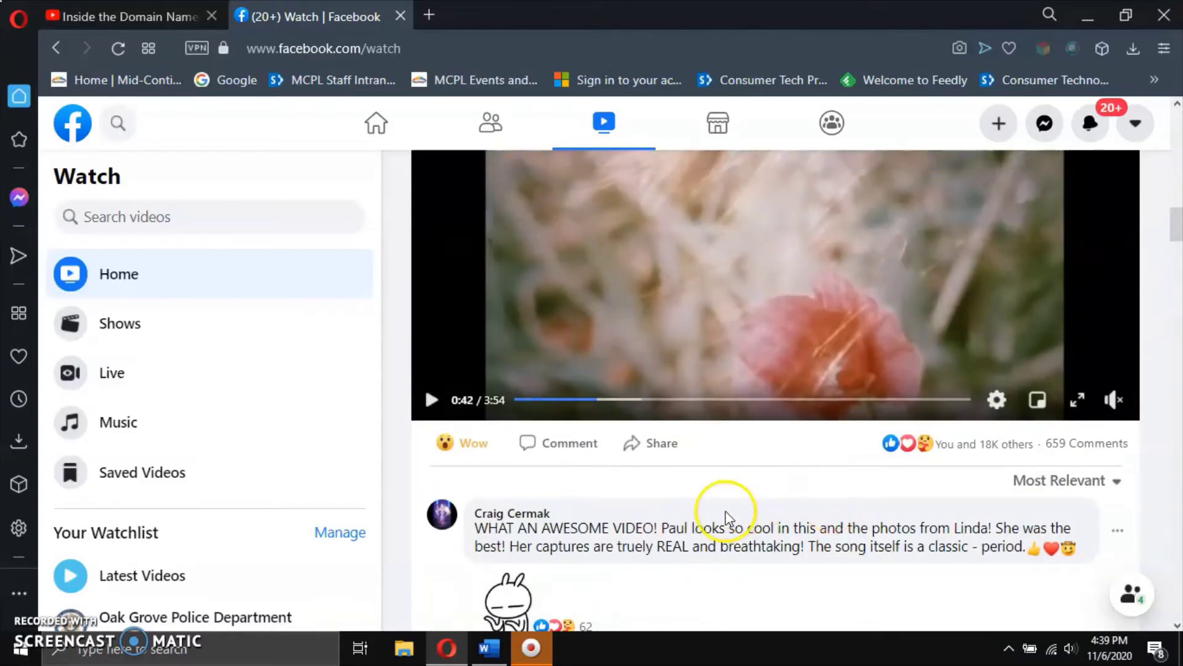
scroll(726, 511, "down", 3)
scroll(642, 524, "down", 2)
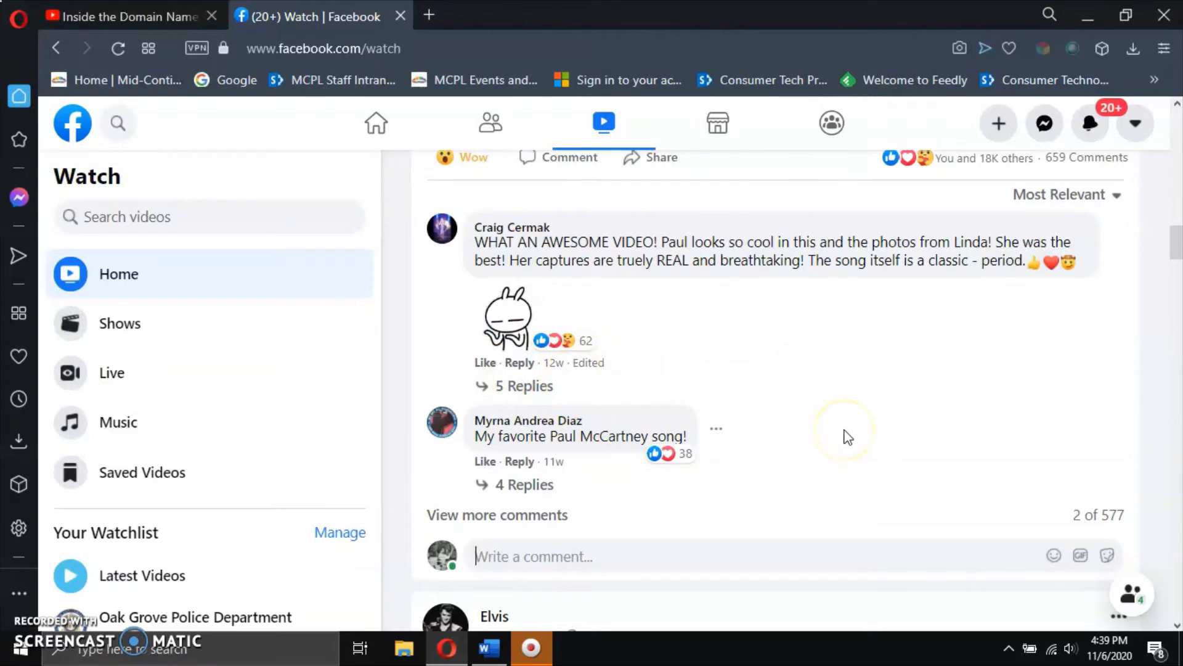
scroll(844, 432, "up", 2)
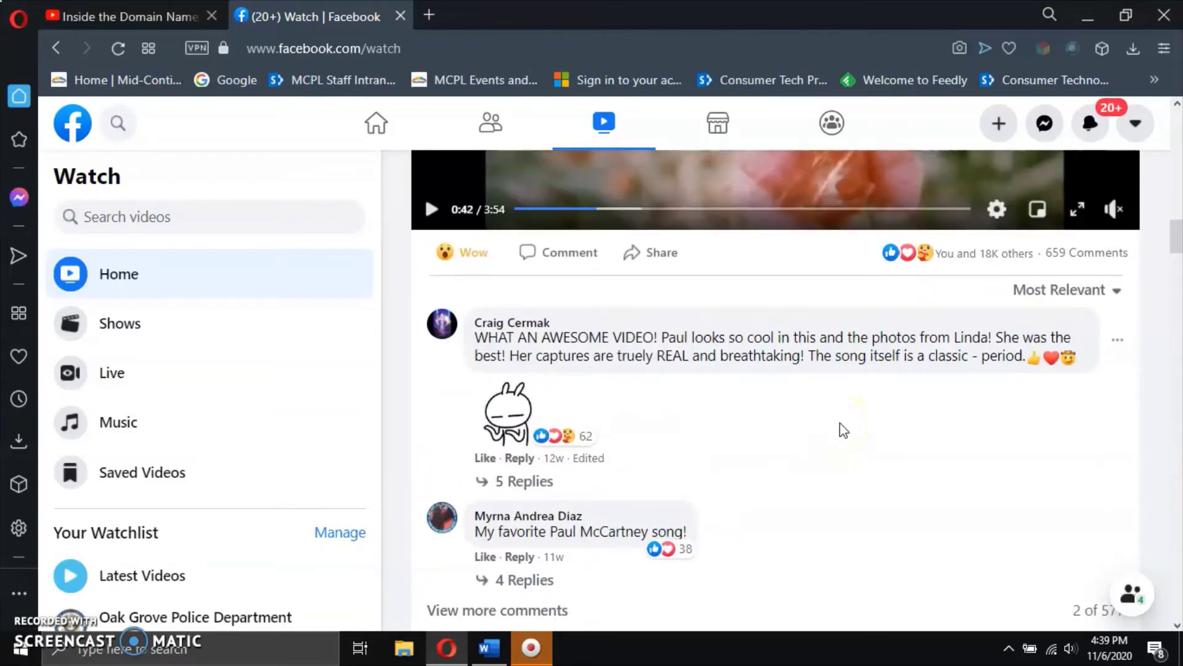
scroll(844, 429, "up", 5)
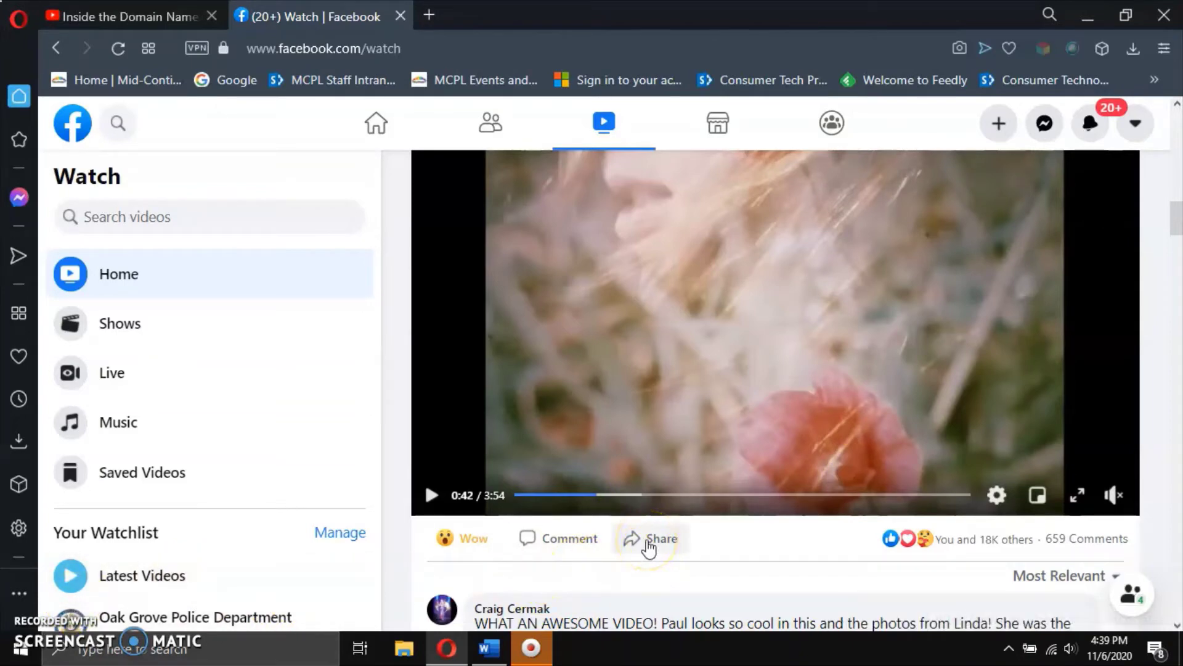
Share the 'Maybe I'm Amazed' video to your timeline with Share Now (Friends).
left_click(649, 543)
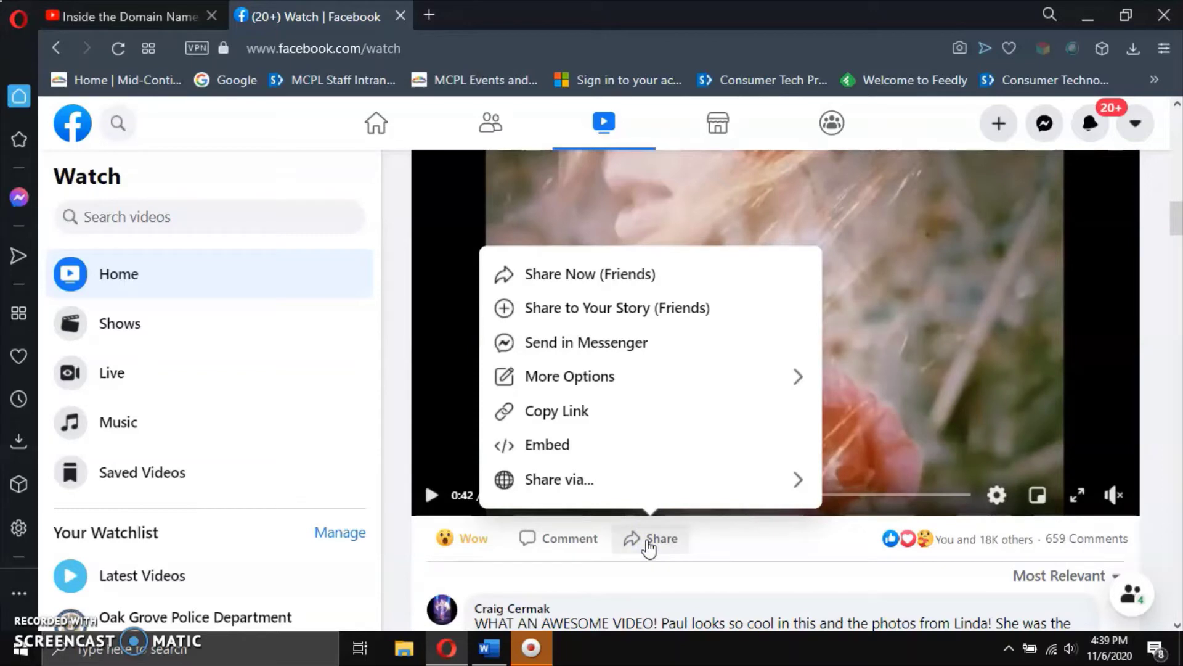
left_click(655, 316)
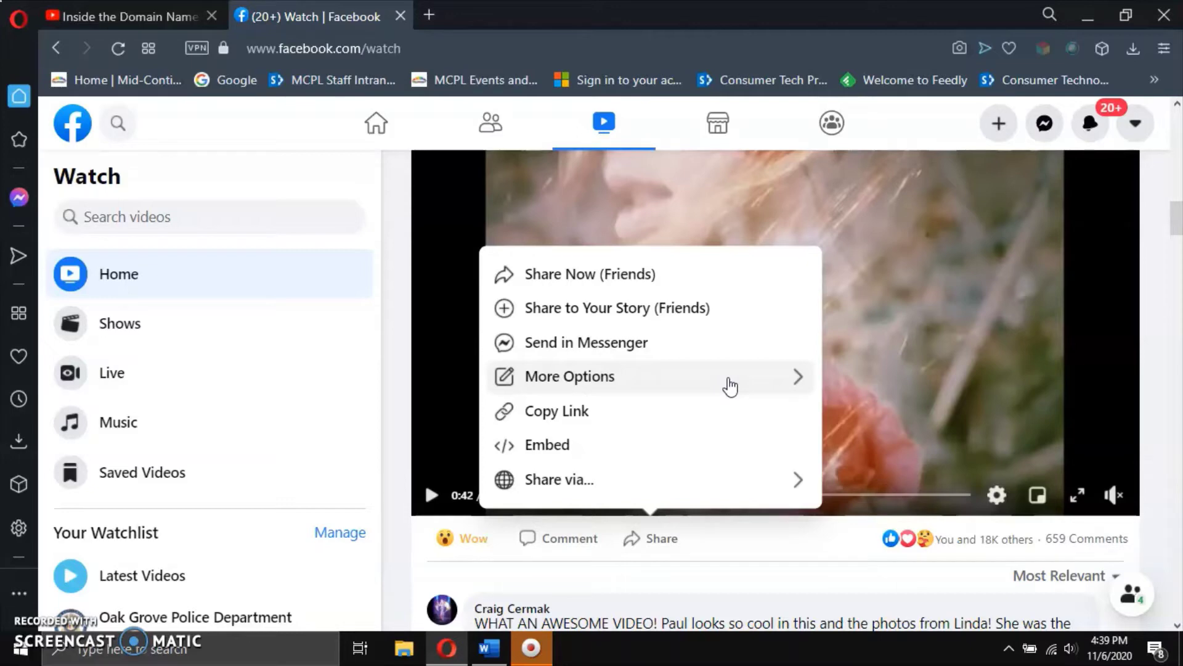
left_click(594, 282)
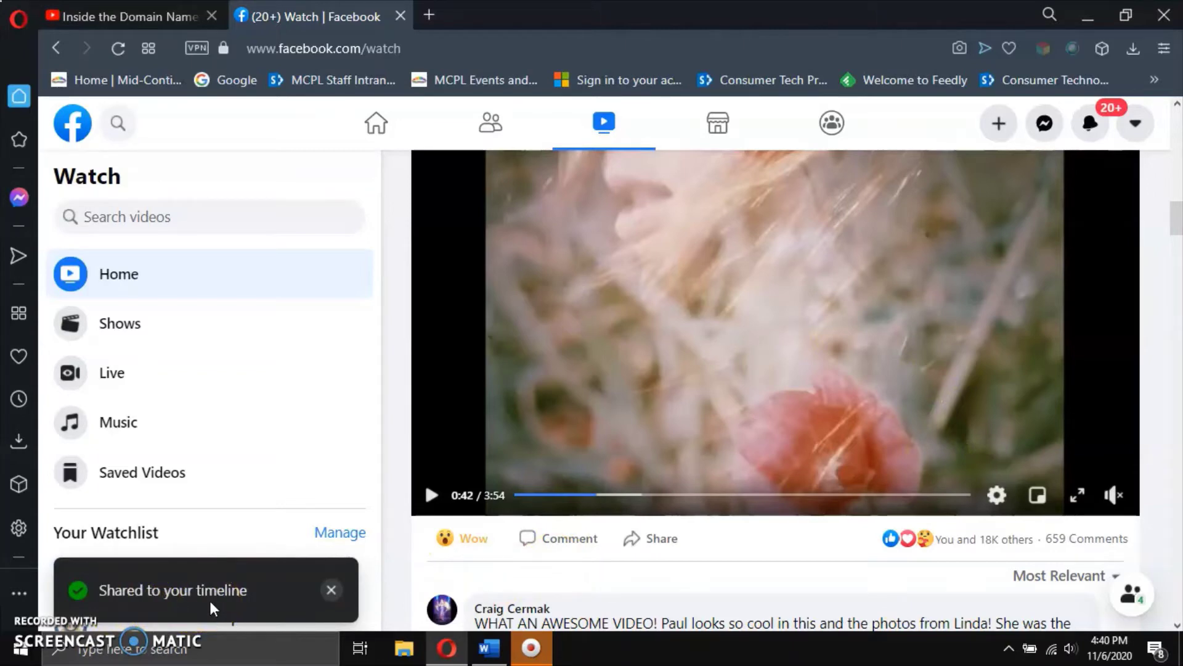
Scroll through the Watch feed, then go to Marketplace's Browse All near Kansas City.
scroll(749, 562, "up", 1)
scroll(749, 562, "up", 1)
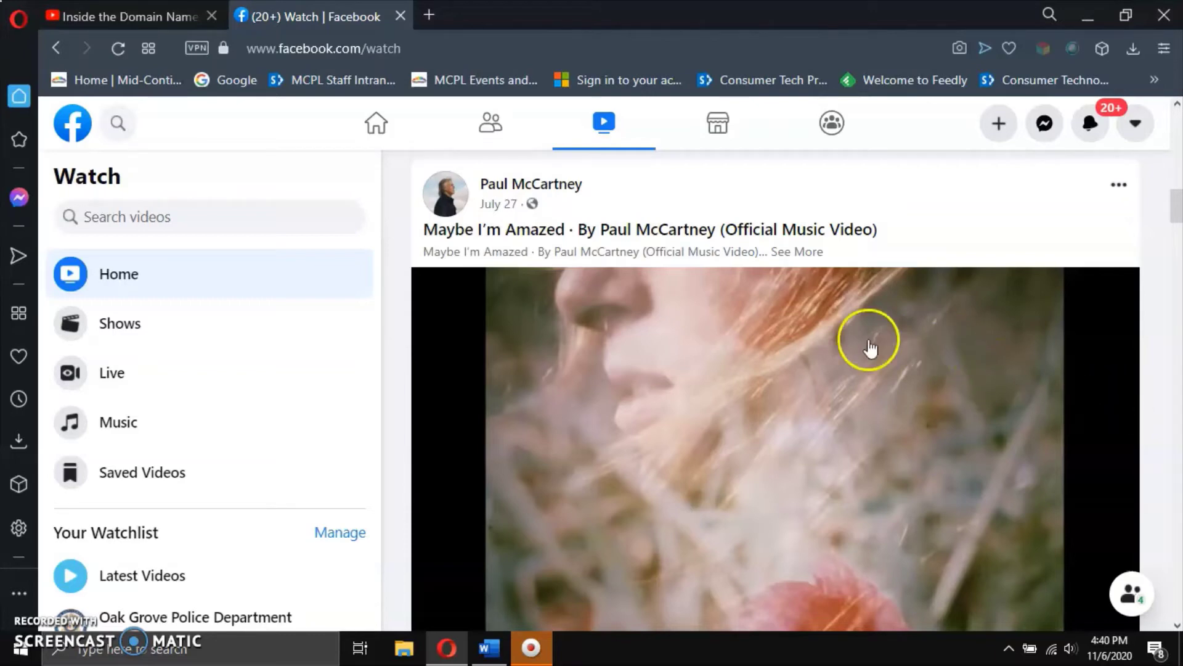
scroll(742, 328, "down", 2)
scroll(737, 333, "down", 8)
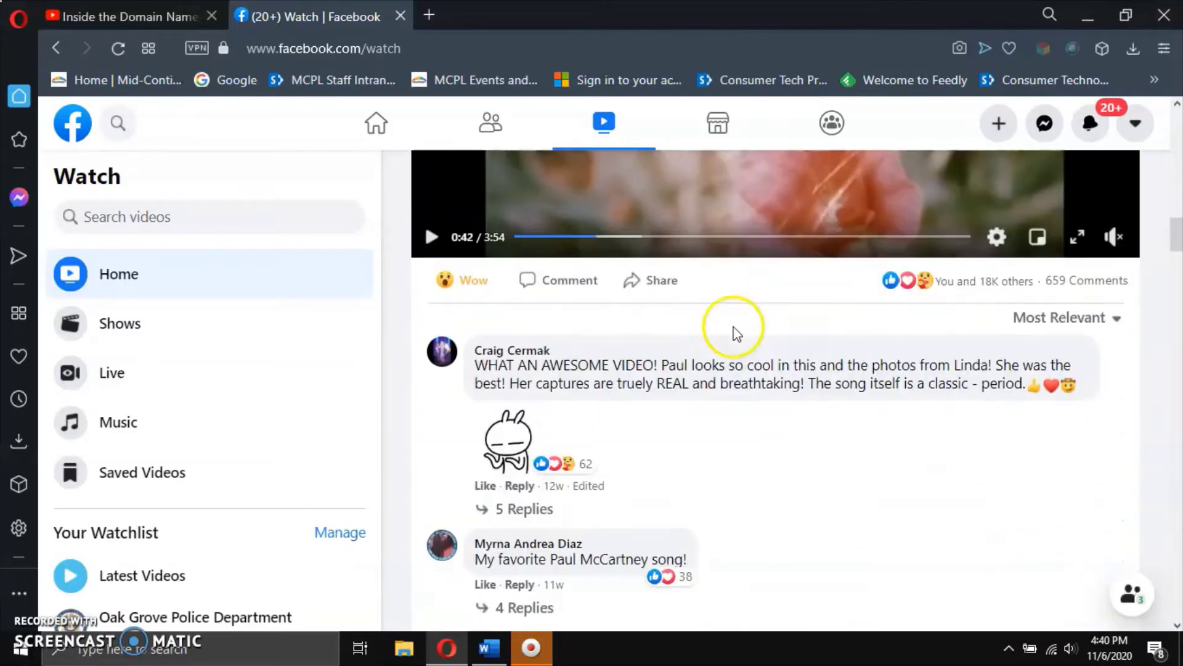
scroll(728, 339, "down", 9)
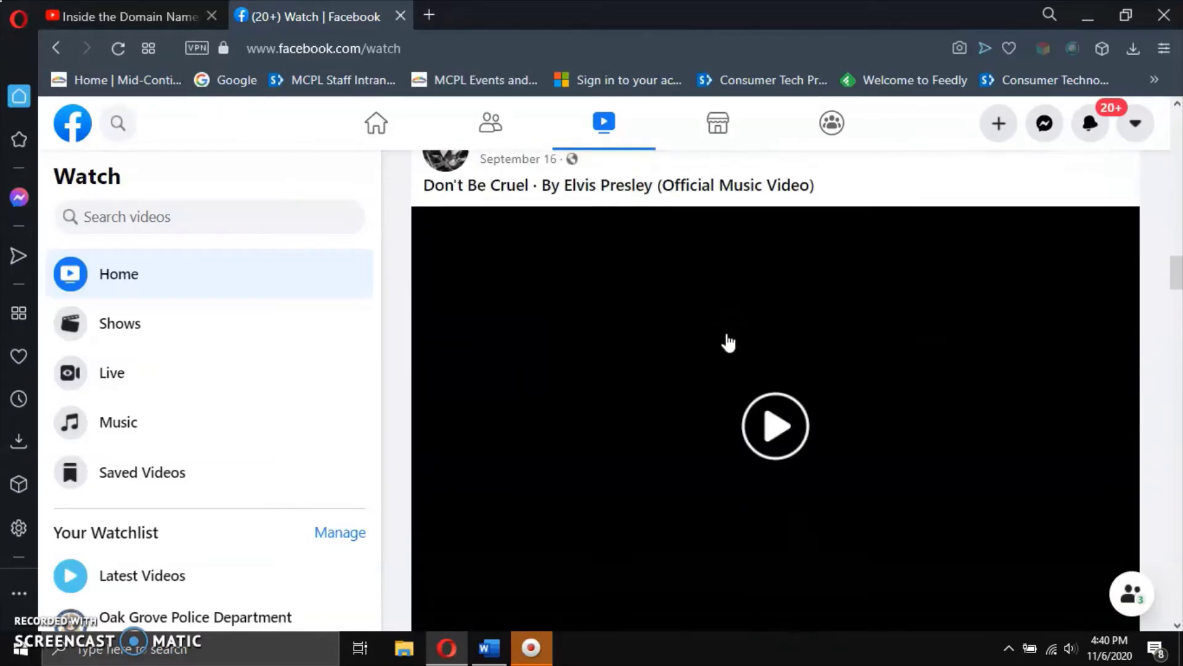
scroll(728, 343, "down", 1)
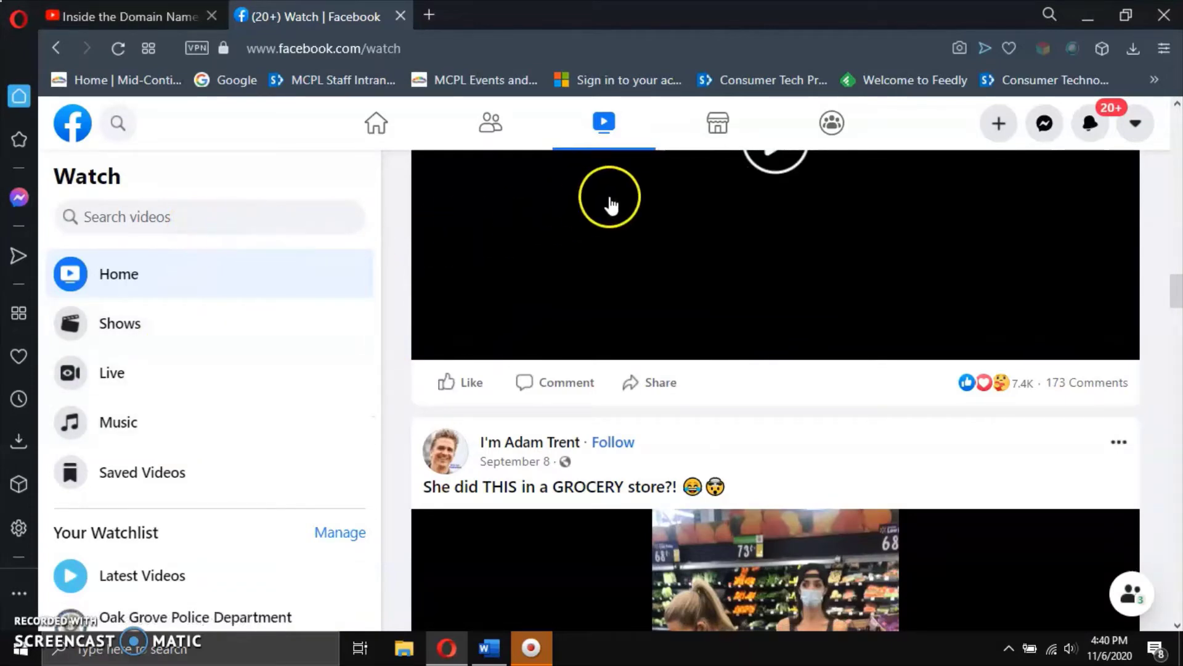
left_click(717, 129)
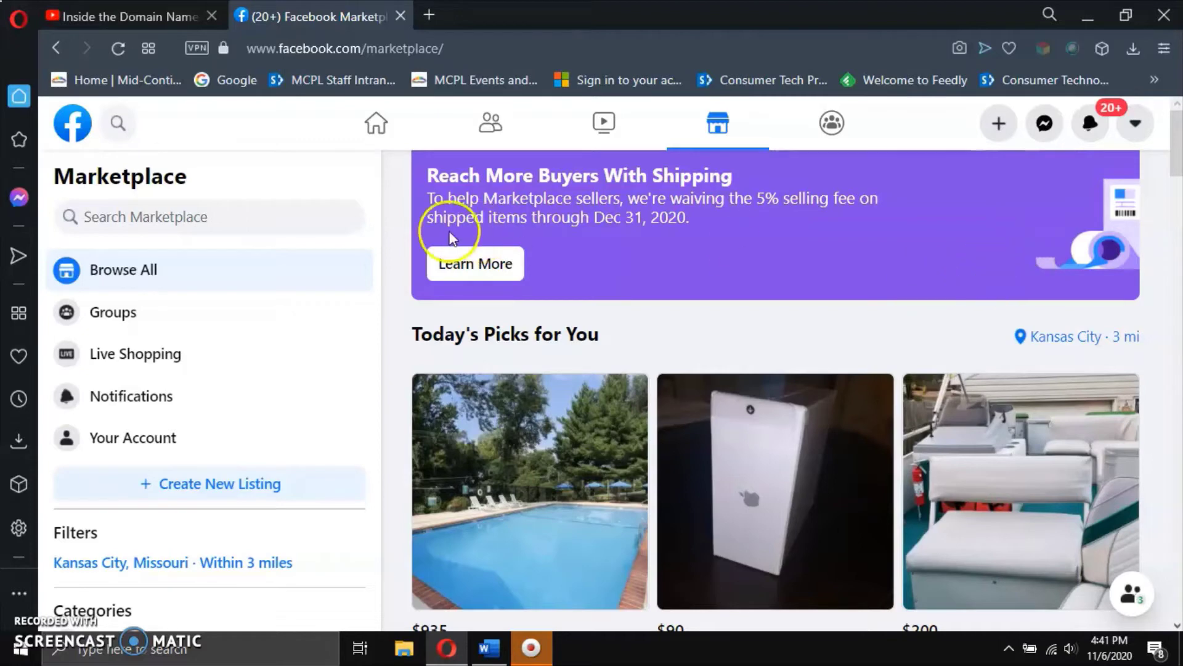
Search Marketplace for 'dishwasher' and open the Kansas City, 3-mile location settings.
left_click(256, 217)
type("di")
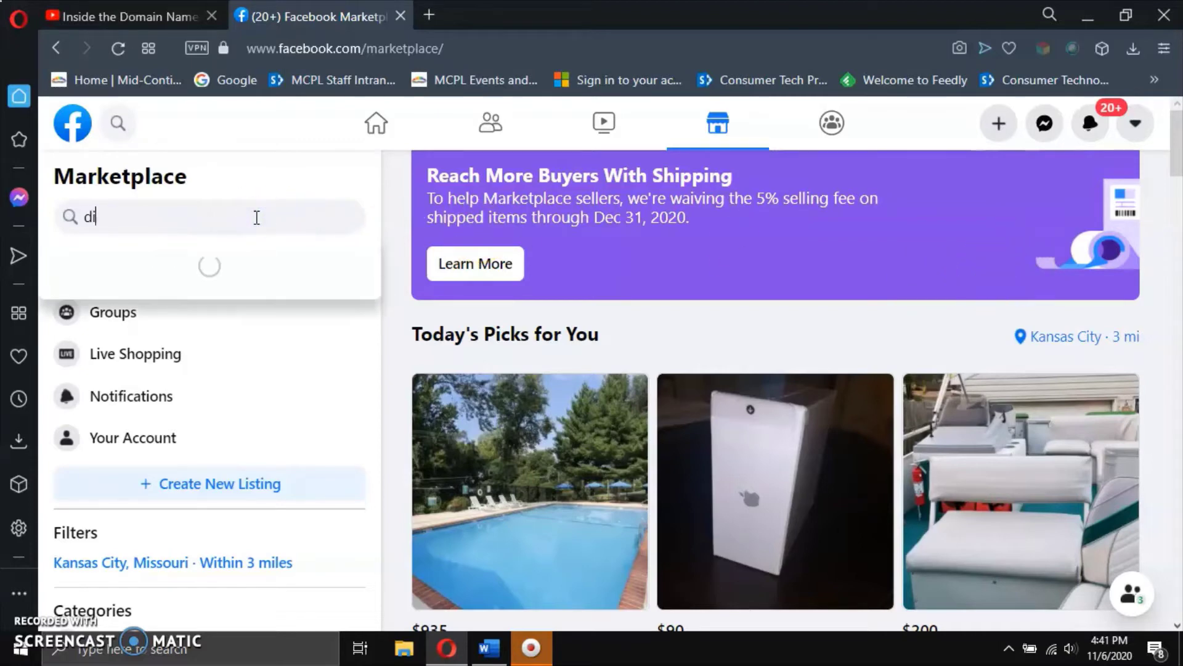
type("shwasher")
key("Return")
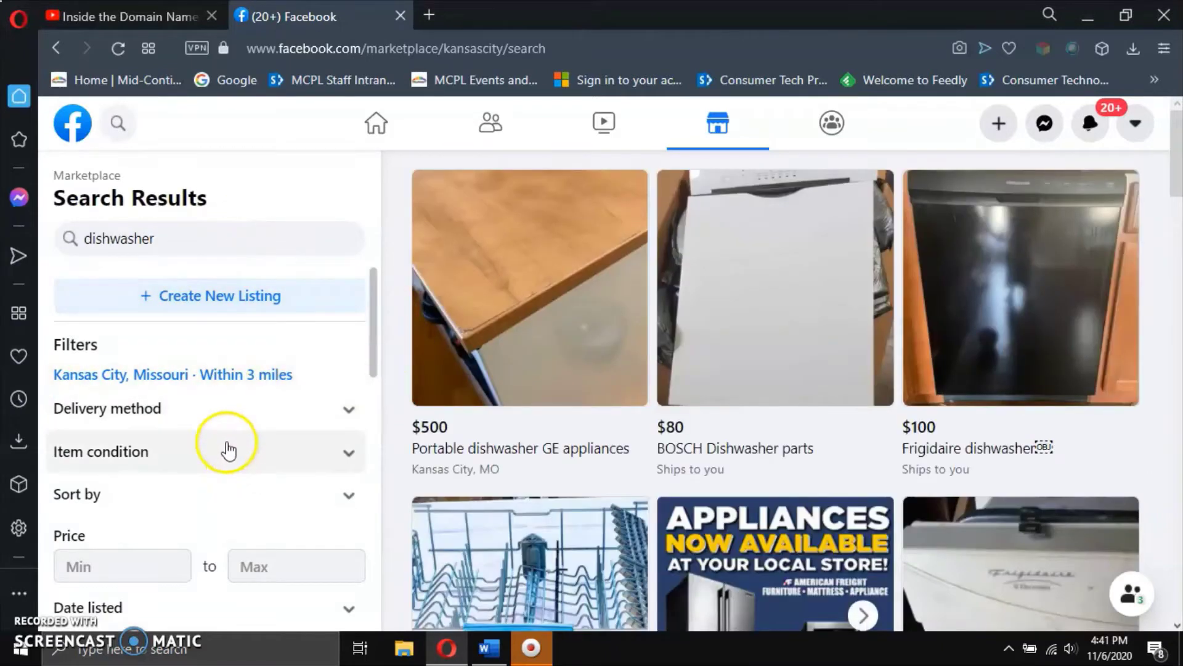
left_click(264, 376)
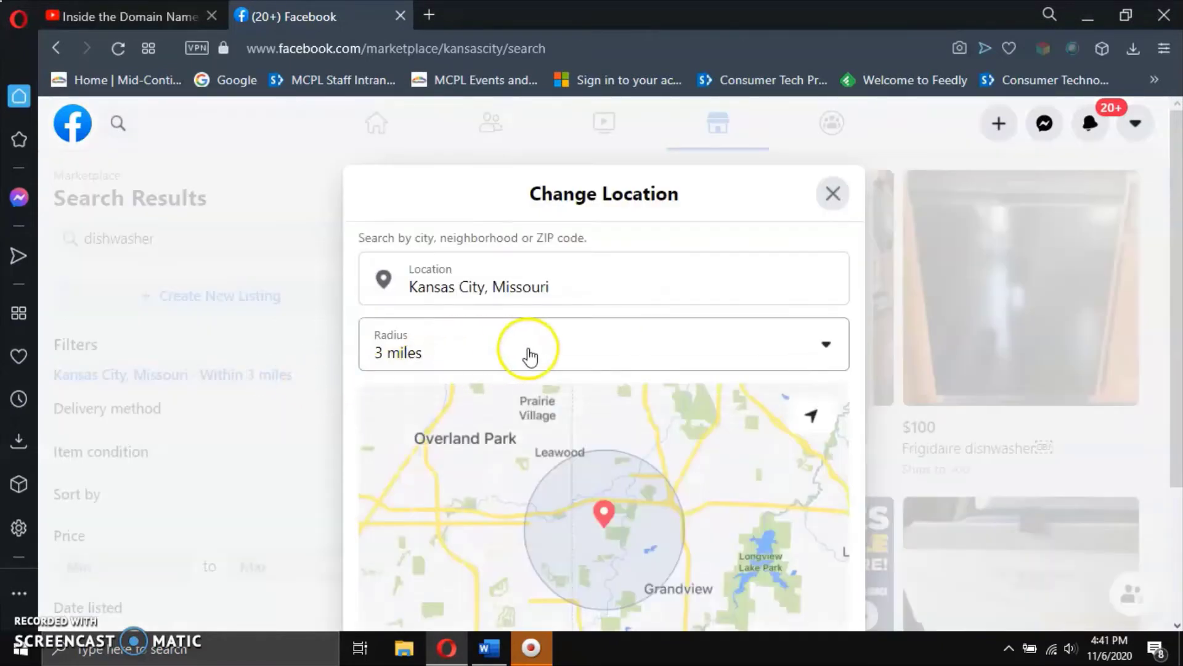
Change the dishwasher search radius around Kansas City from 3 to 40 miles and apply it.
left_click(529, 356)
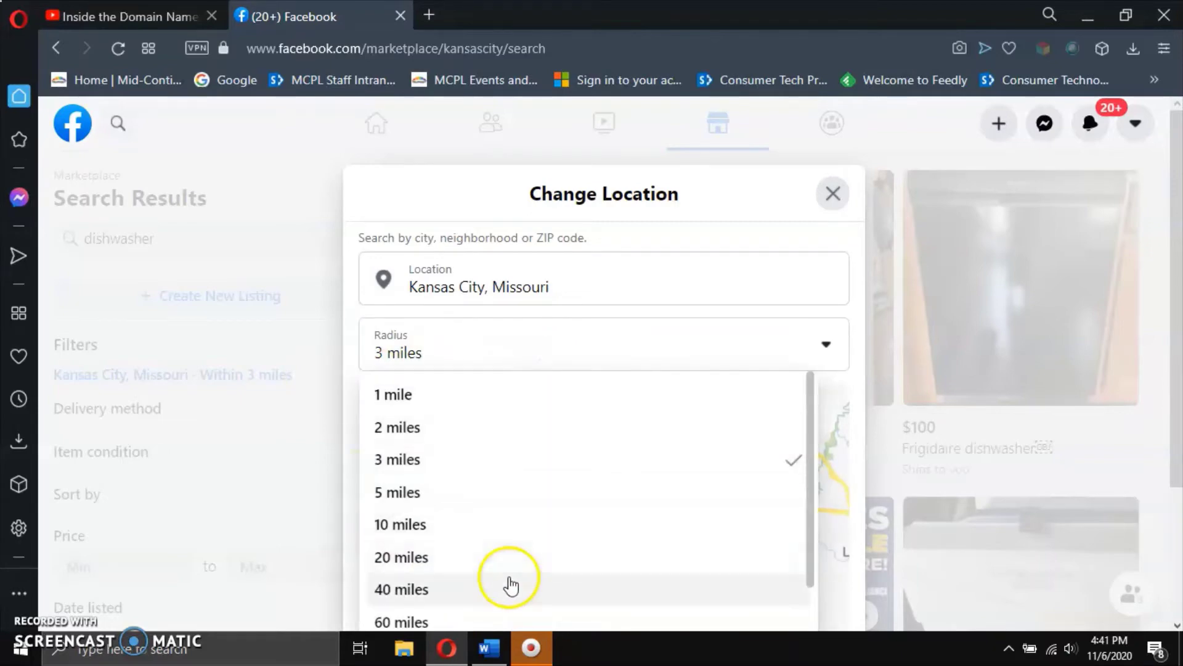
left_click(496, 589)
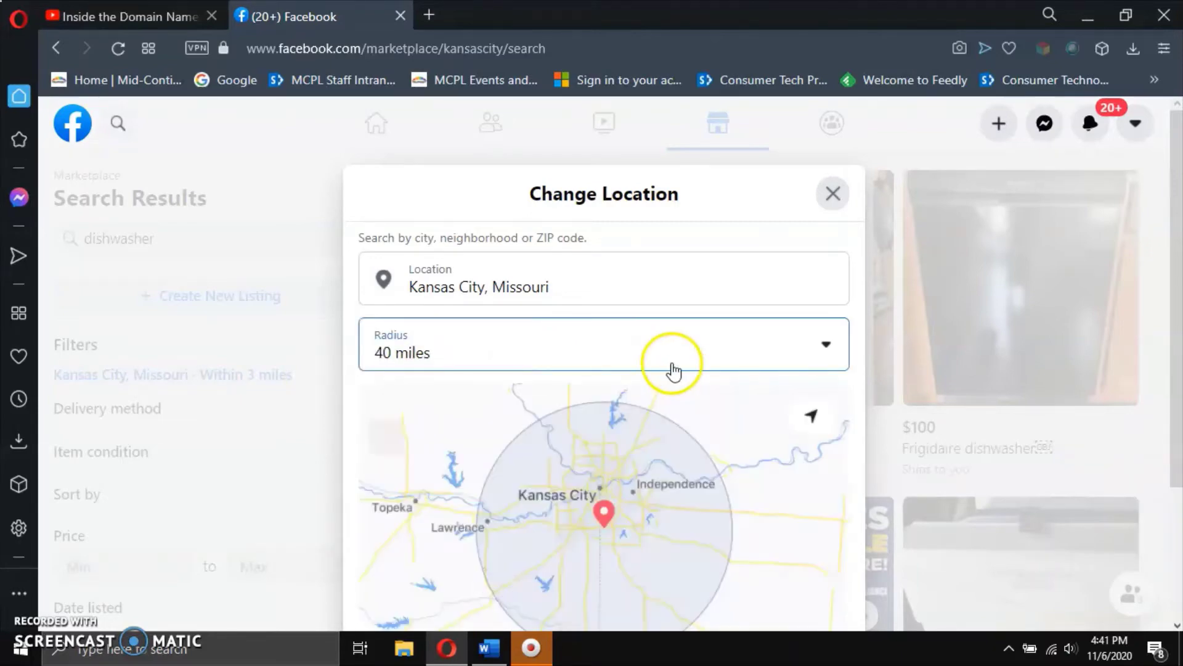
scroll(752, 345, "down", 3)
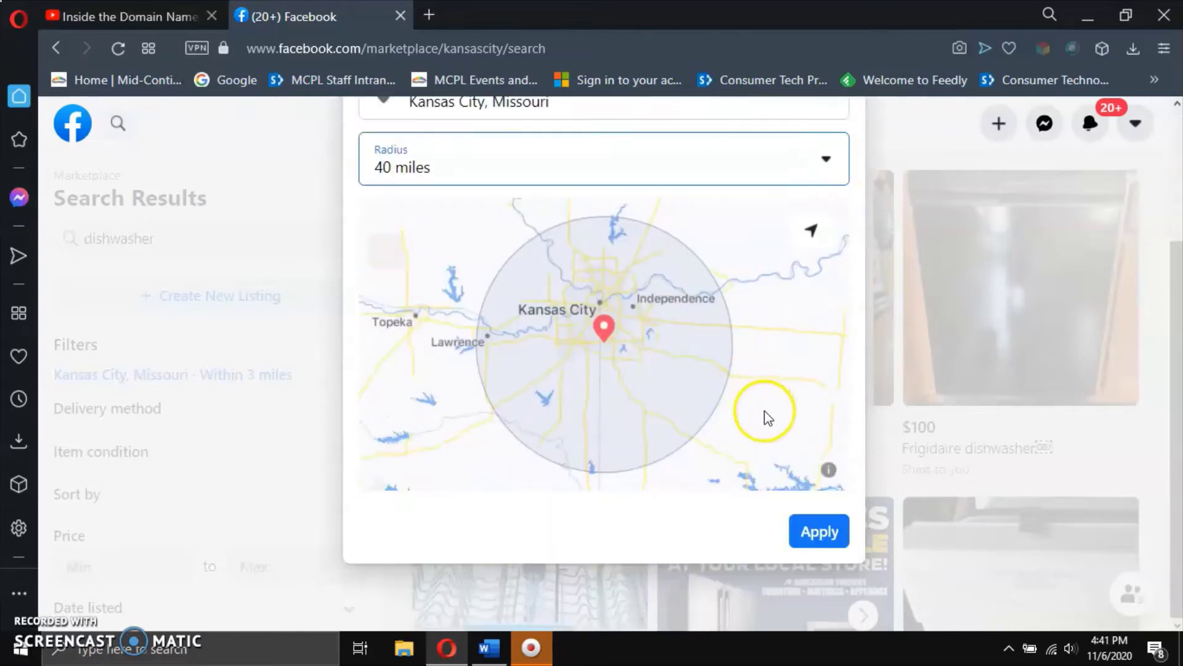
left_click(819, 538)
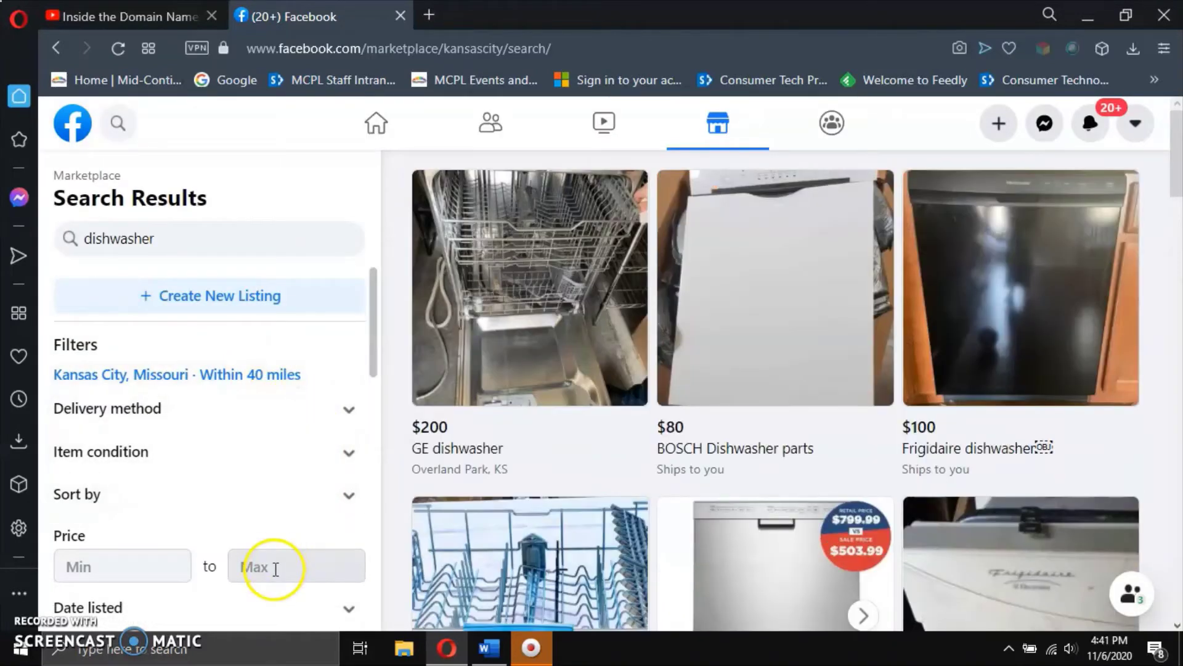
Filter the dishwasher results to New item condition only and scroll through the listings.
scroll(251, 516, "down", 3)
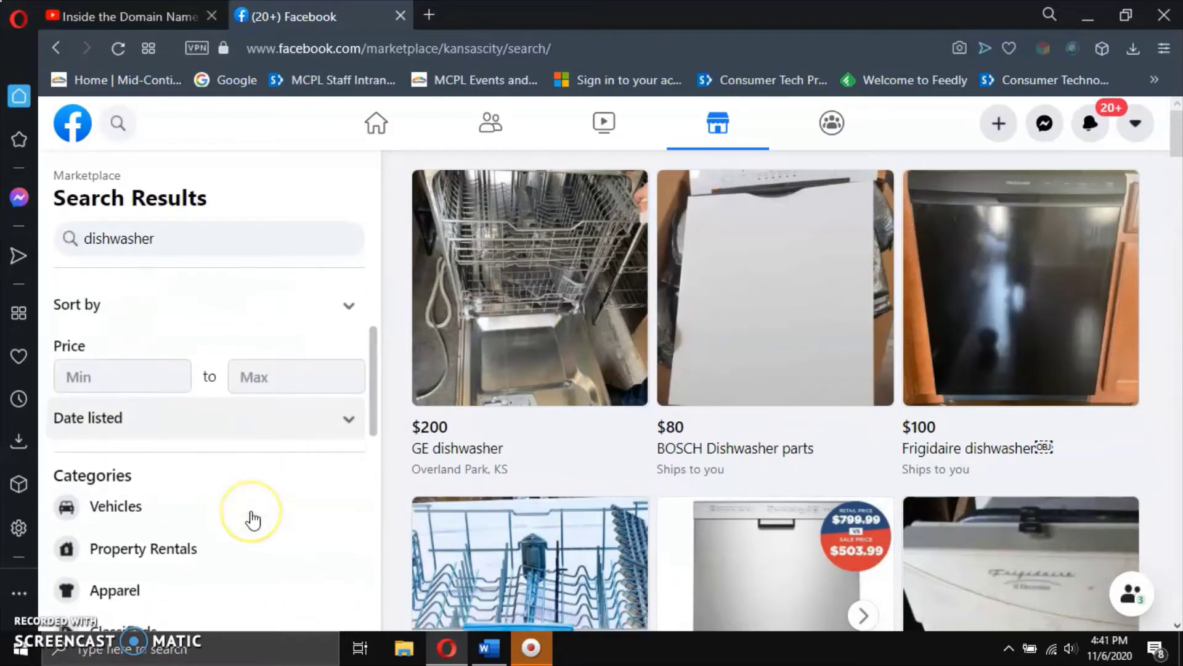
scroll(251, 519, "up", 2)
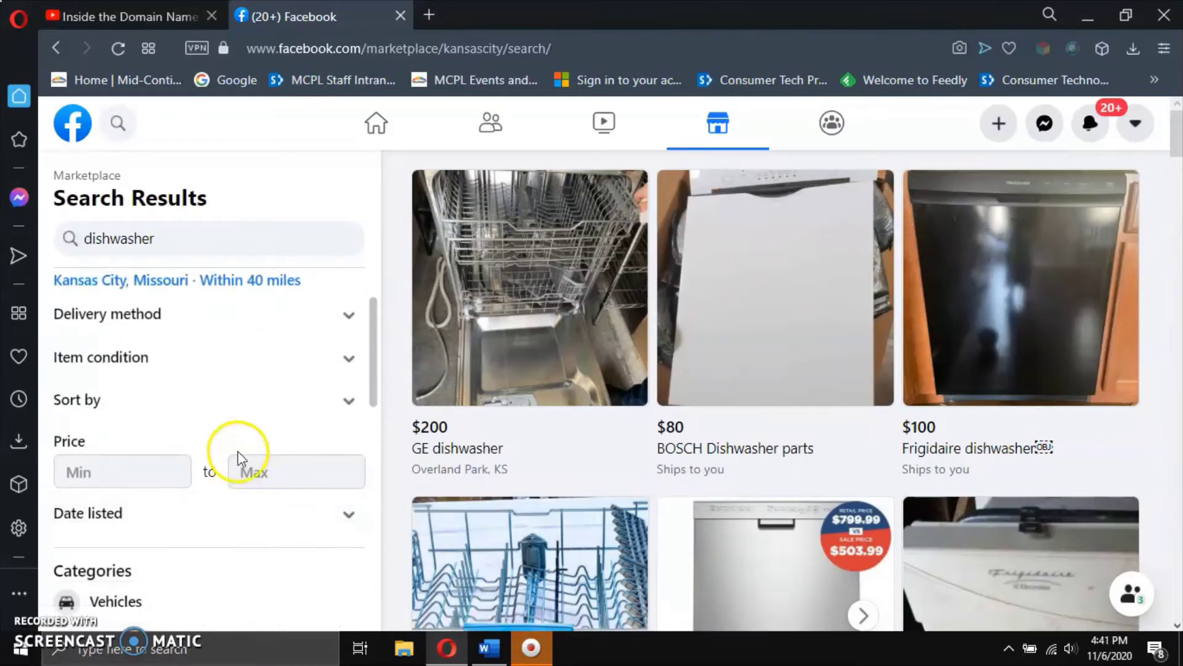
left_click(350, 359)
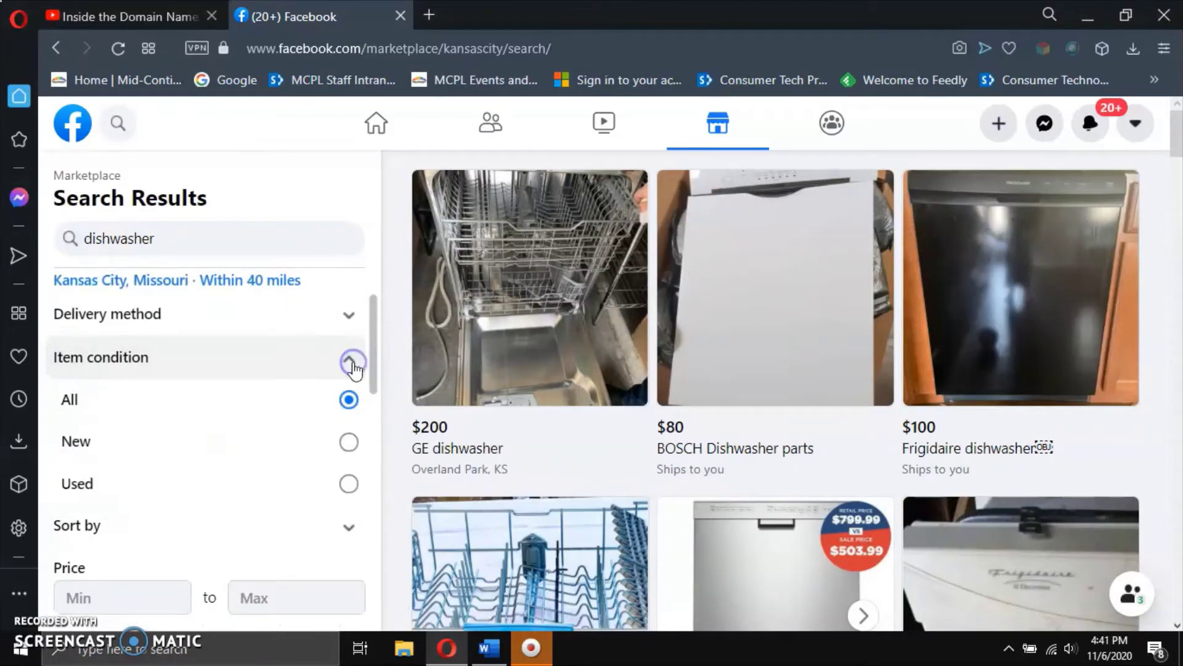
left_click(352, 444)
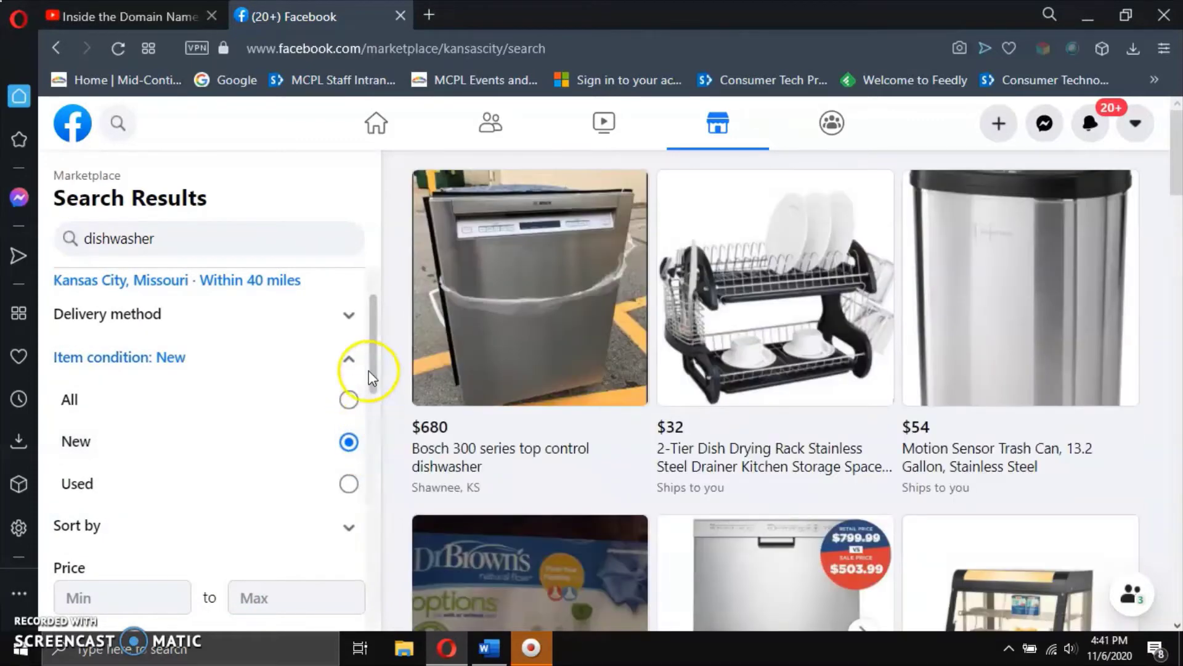
left_click(349, 360)
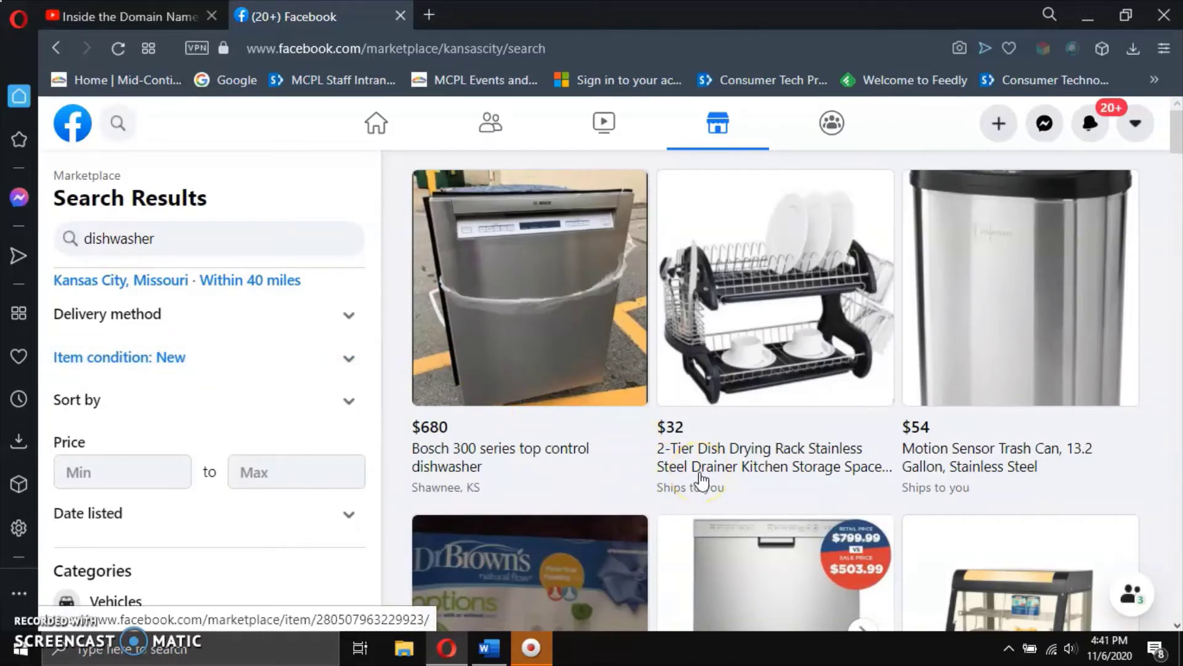
scroll(701, 479, "down", 7)
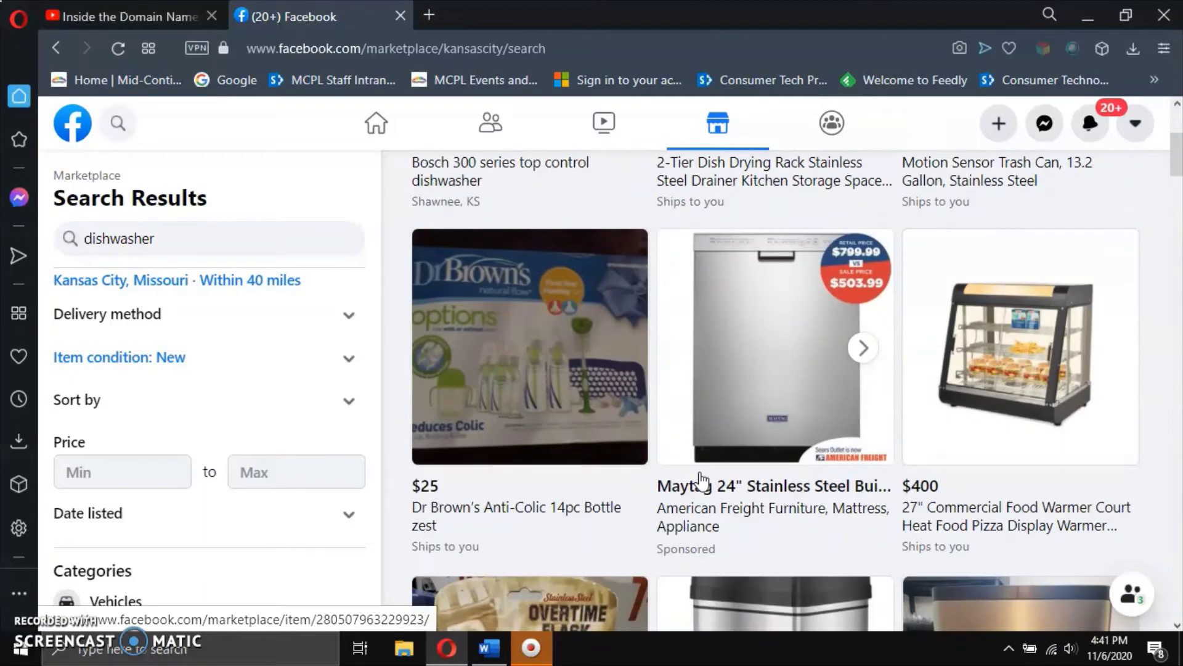
scroll(701, 479, "down", 3)
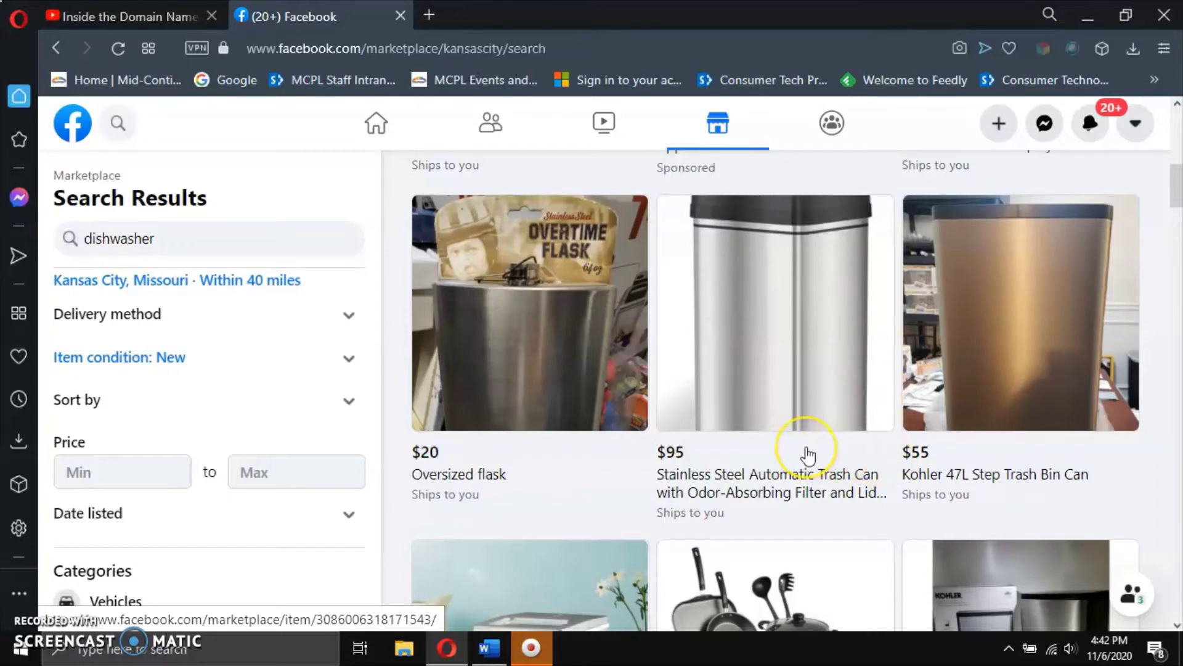
Open the Groups feed and scroll down to the groups you manage.
left_click(837, 130)
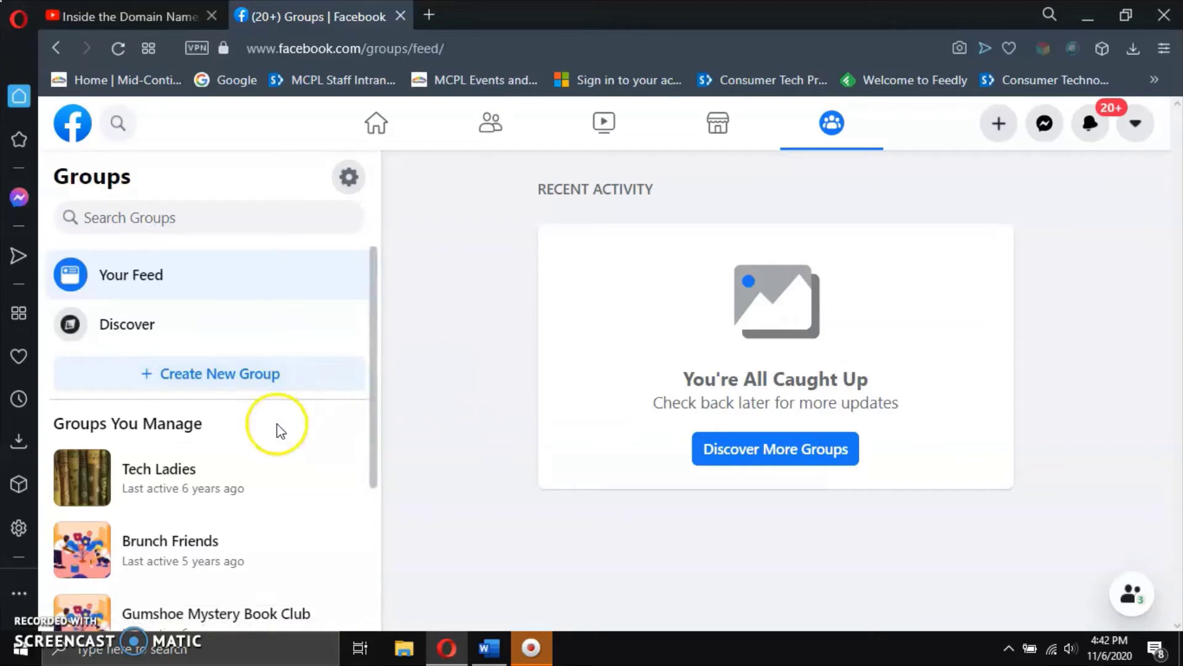
scroll(257, 506, "down", 2)
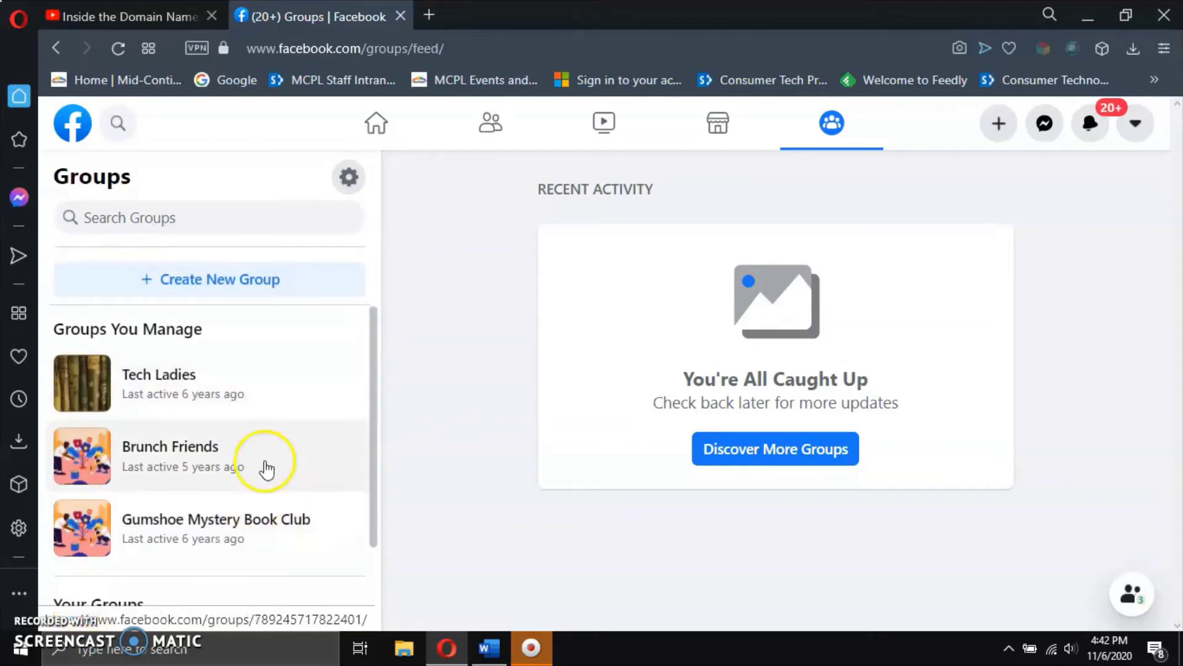
Open the Gumshoe Mystery Book Club group page and scroll through its posts.
left_click(286, 538)
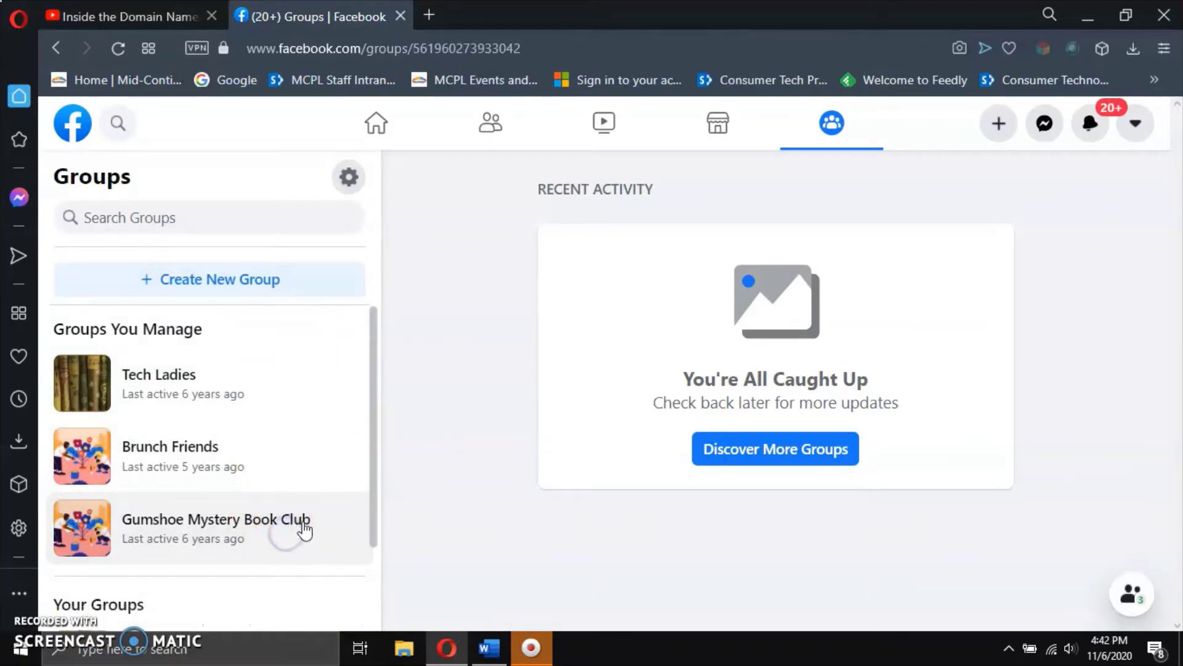
scroll(492, 462, "down", 2)
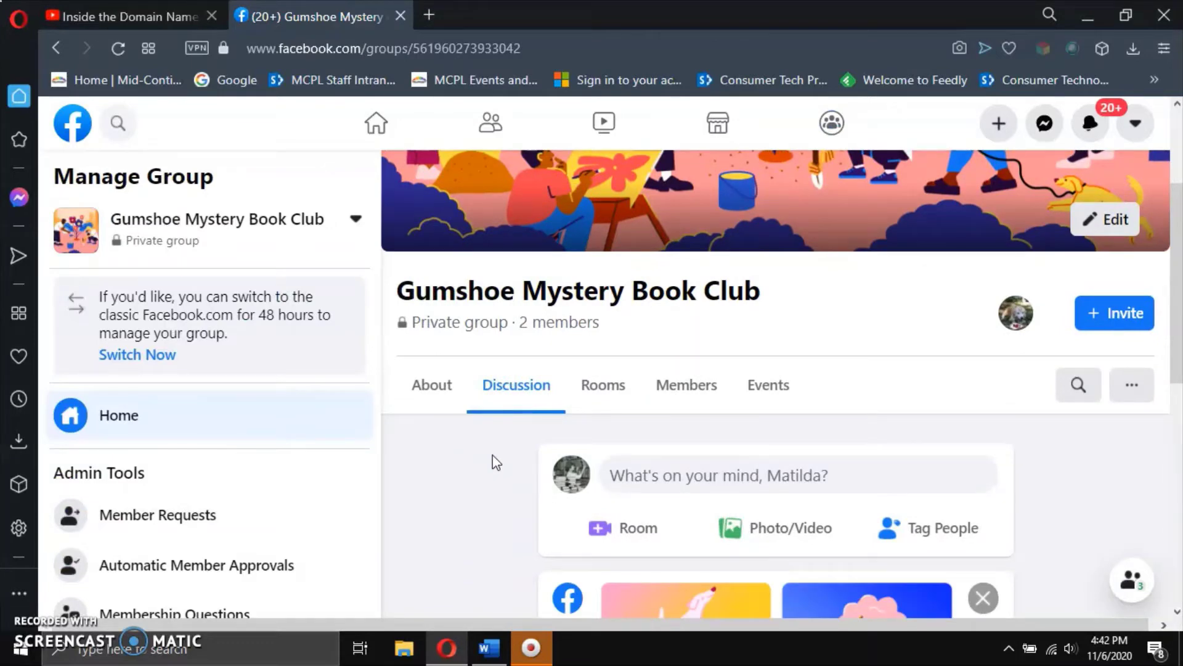
left_click(468, 336)
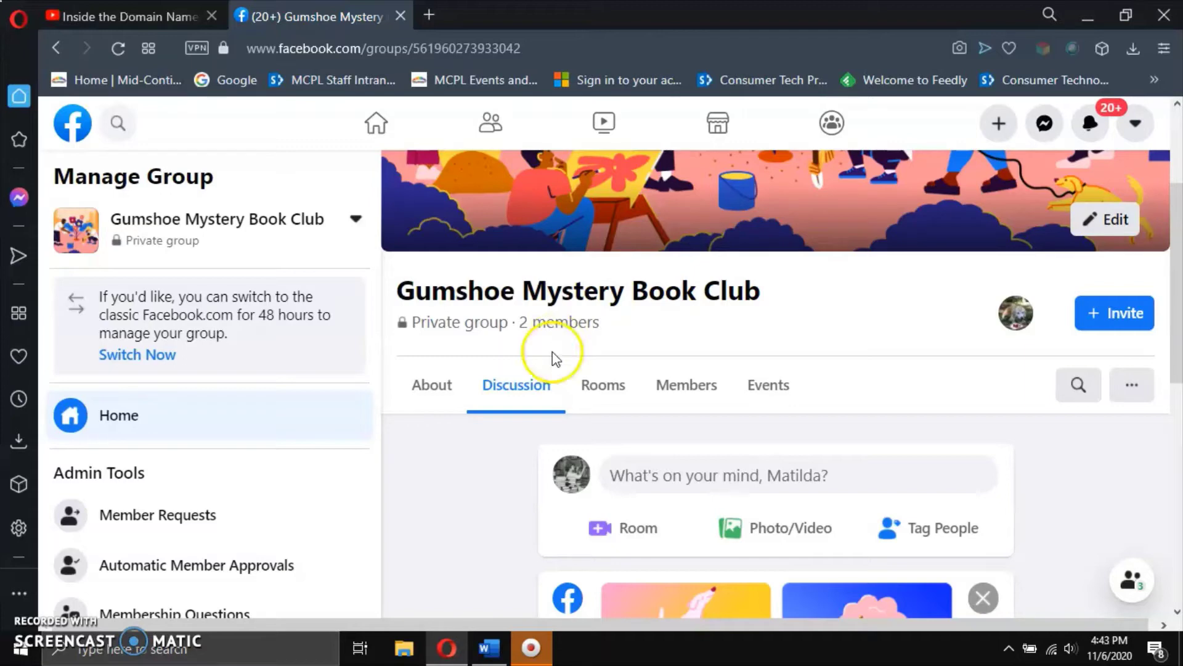
scroll(558, 349, "down", 6)
scroll(557, 362, "down", 3)
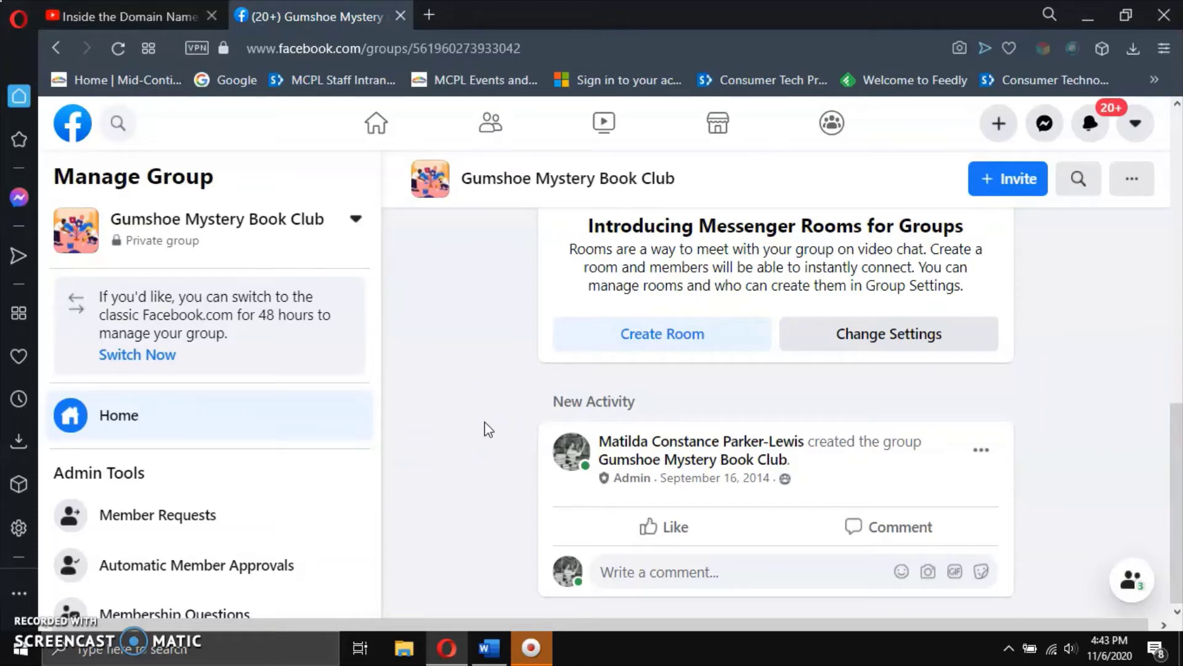
Finish looking over the group's activity and return to the home news feed.
left_click(485, 397)
left_click(469, 386)
scroll(470, 370, "up", 5)
scroll(470, 364, "up", 2)
left_click(378, 123)
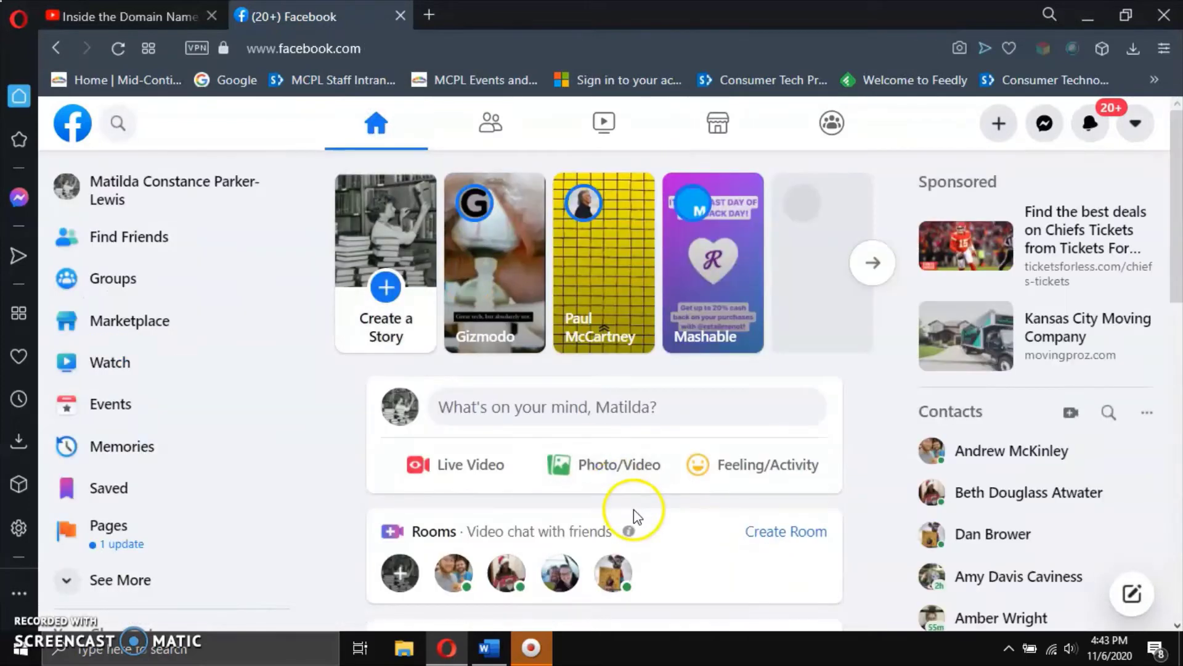
mouse_move(905, 527)
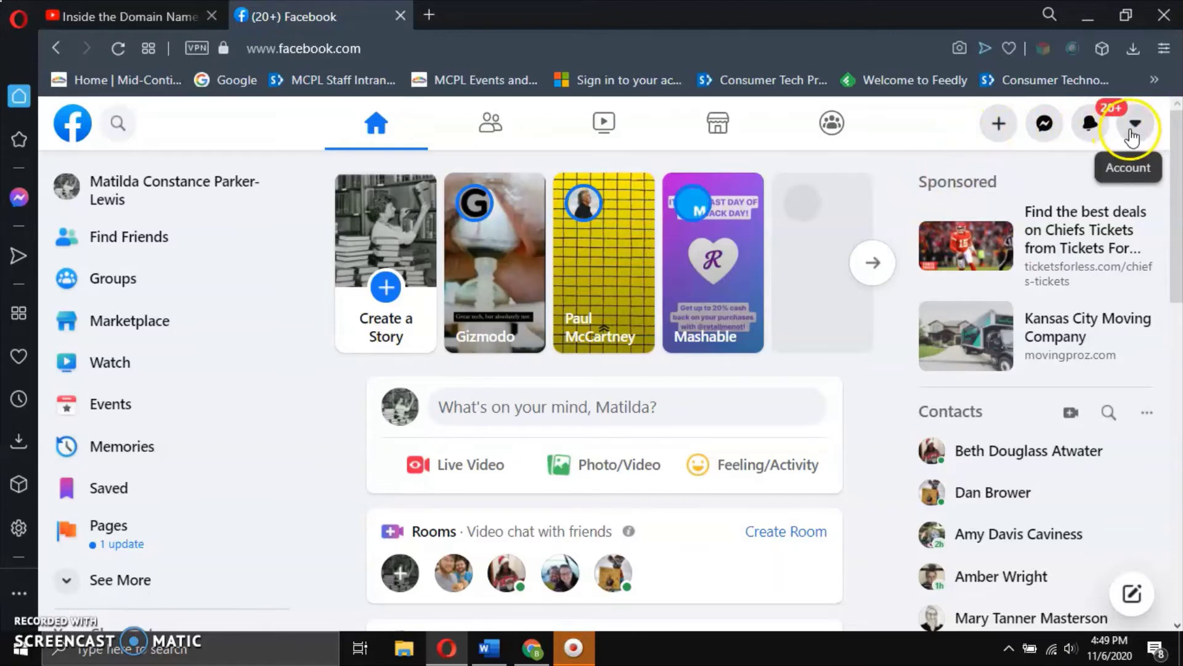
left_click(1002, 127)
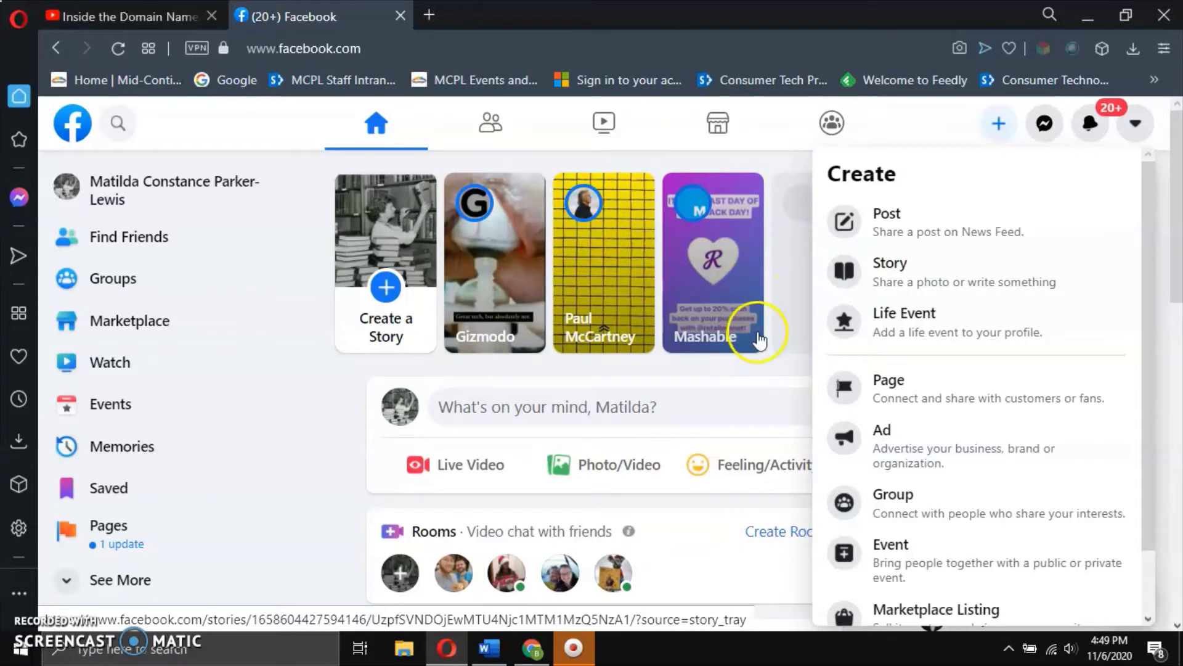
left_click(757, 377)
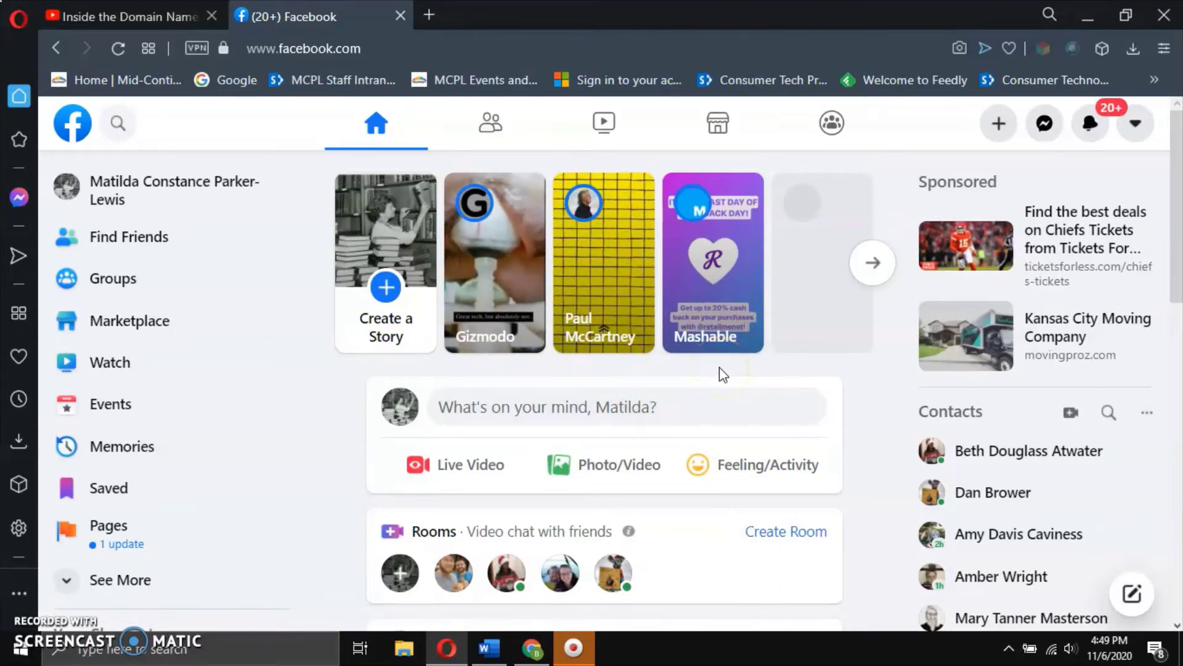
left_click(719, 284)
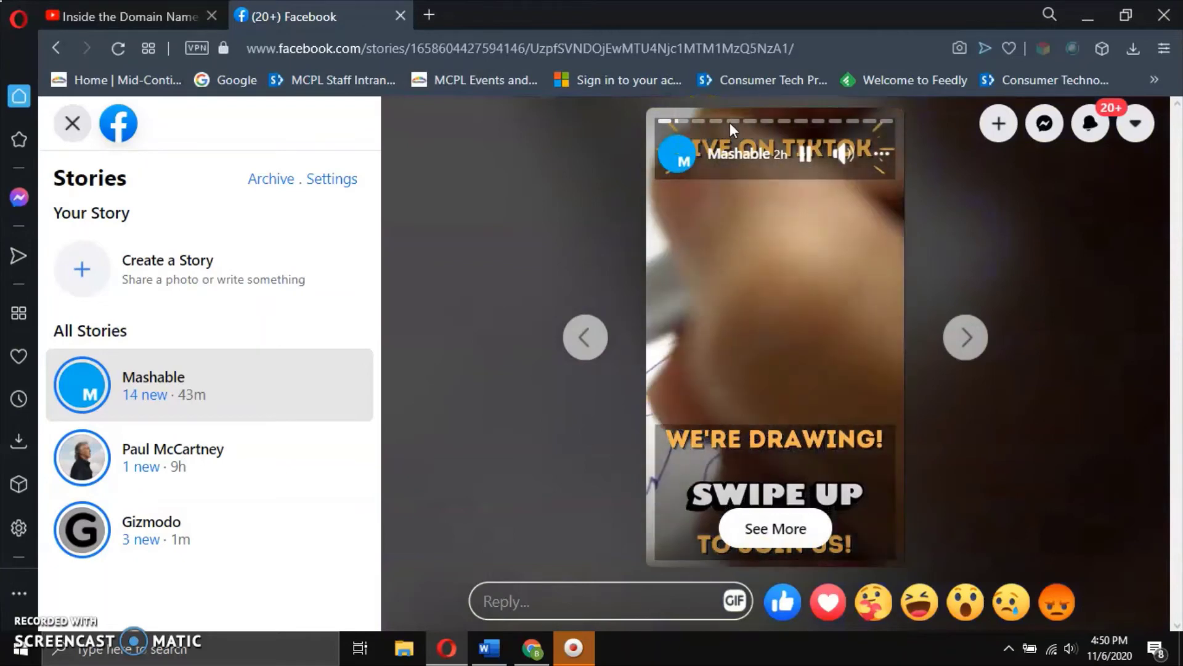
left_click_drag(736, 123, 768, 124)
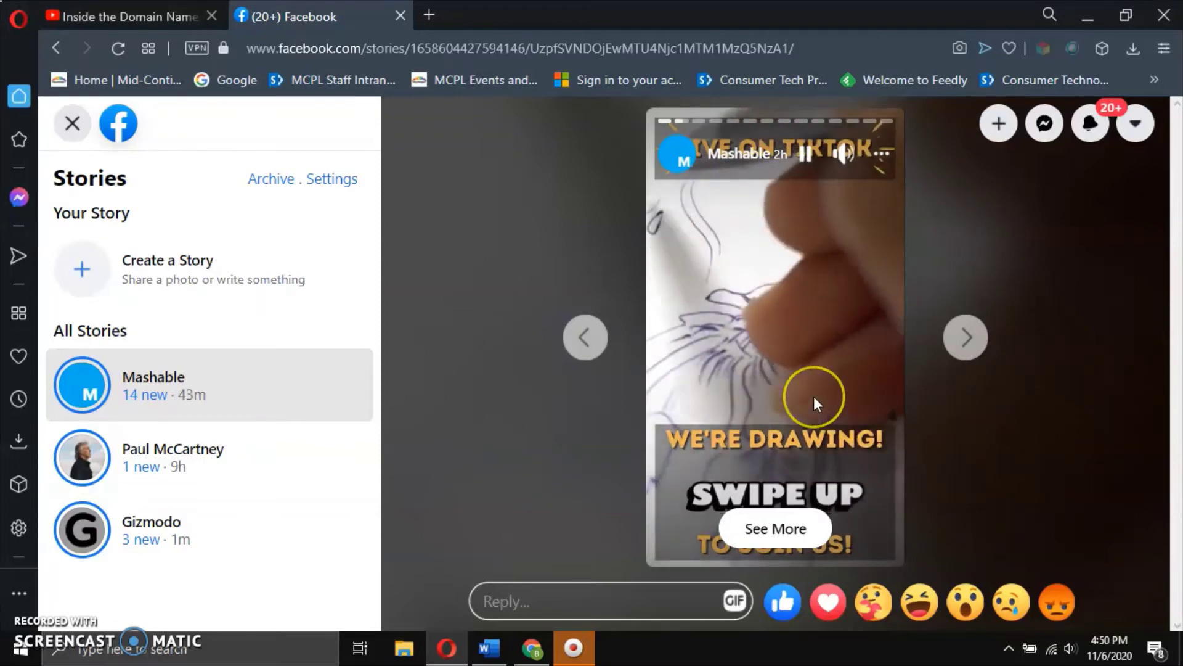
left_click(867, 400)
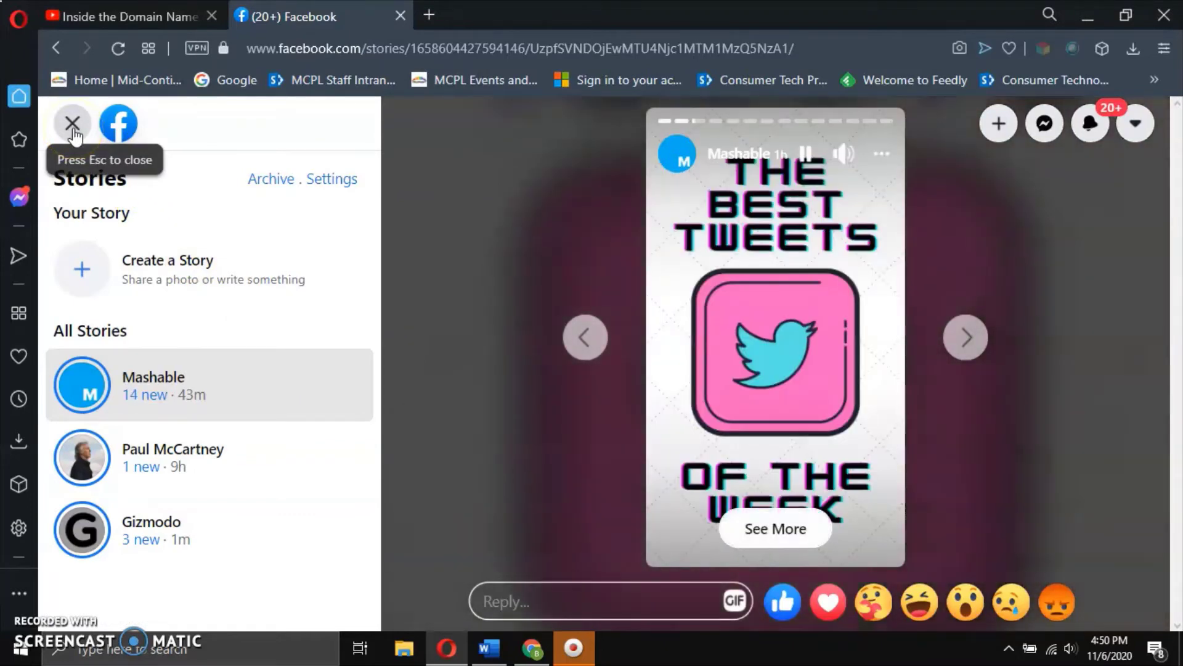
left_click(73, 126)
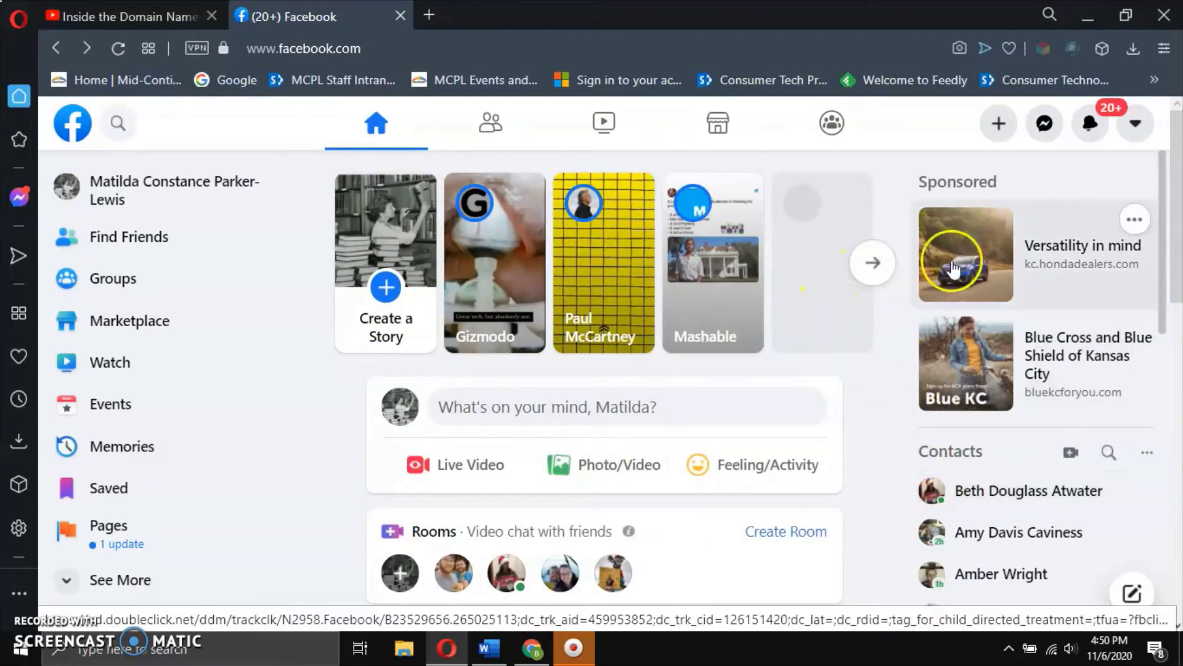
left_click(999, 125)
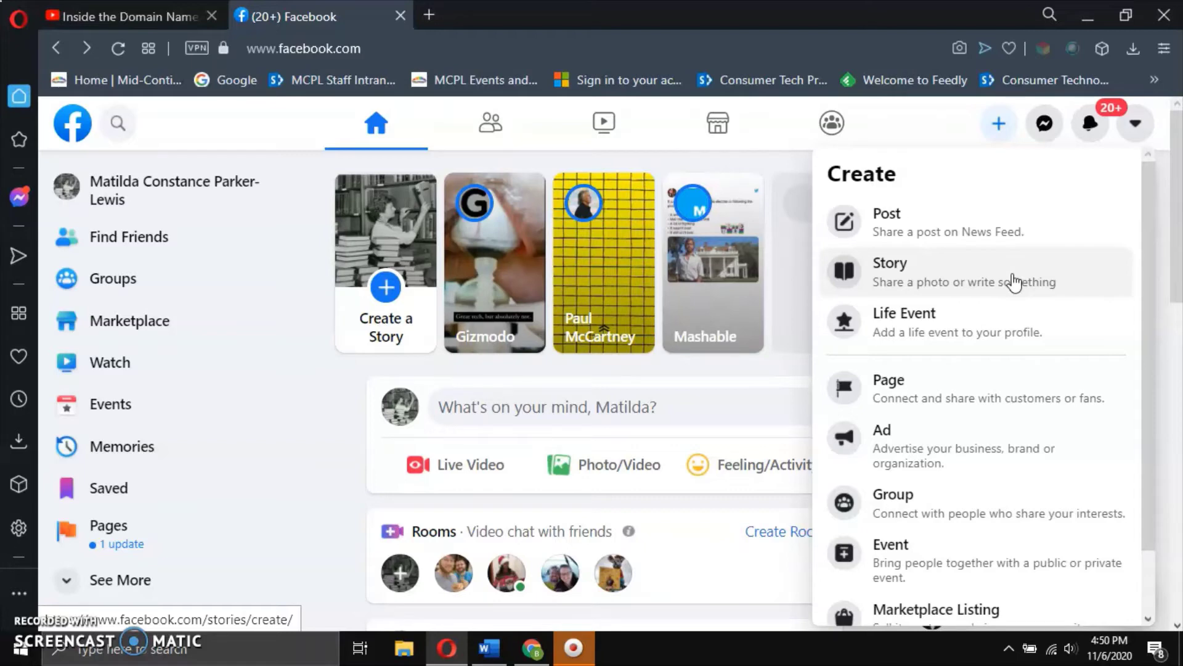
left_click(1019, 287)
left_click(1023, 325)
left_click(1028, 389)
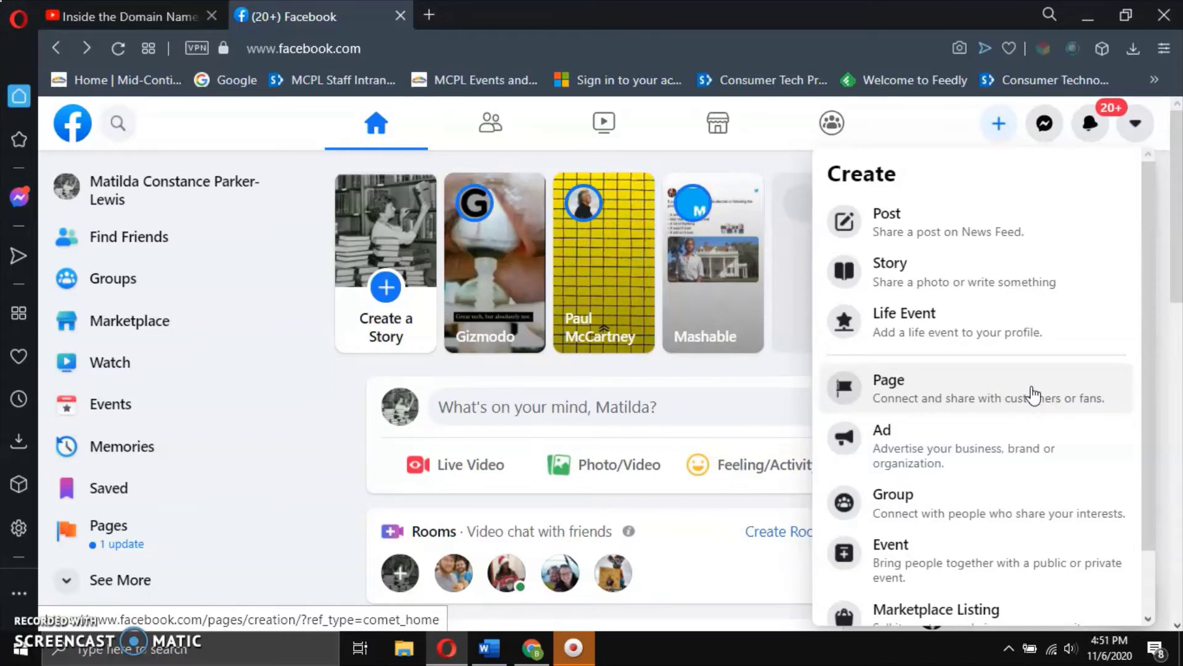
scroll(1033, 395, "down", 1)
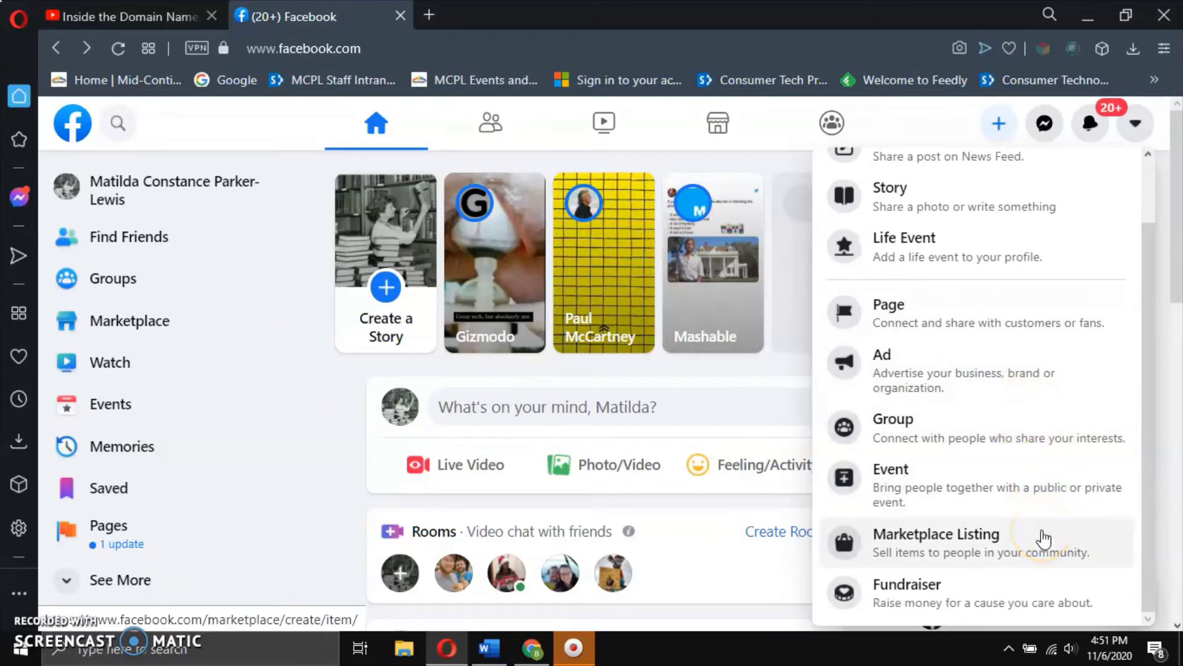
left_click(940, 127)
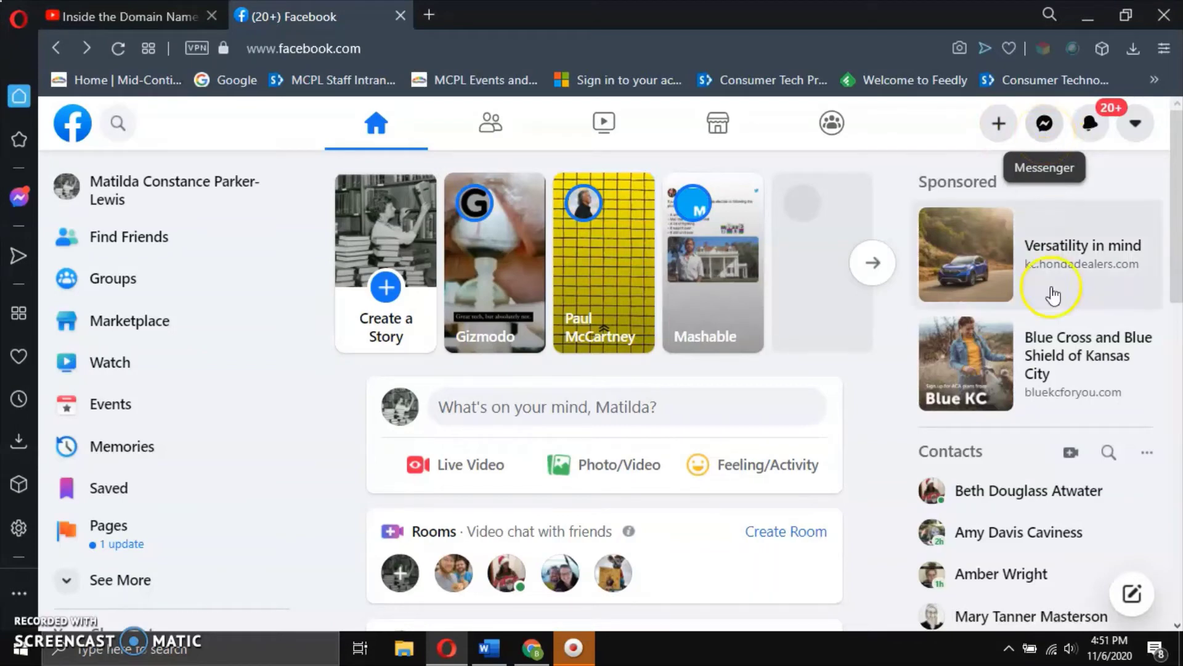
mouse_move(1009, 595)
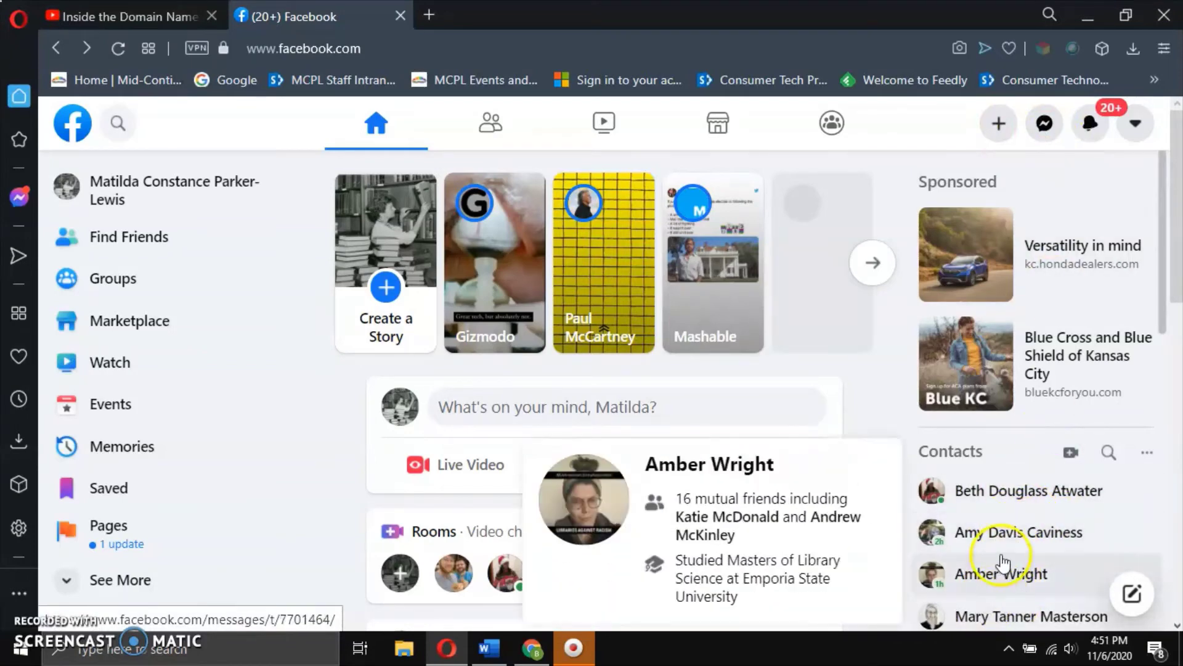
left_click(1044, 127)
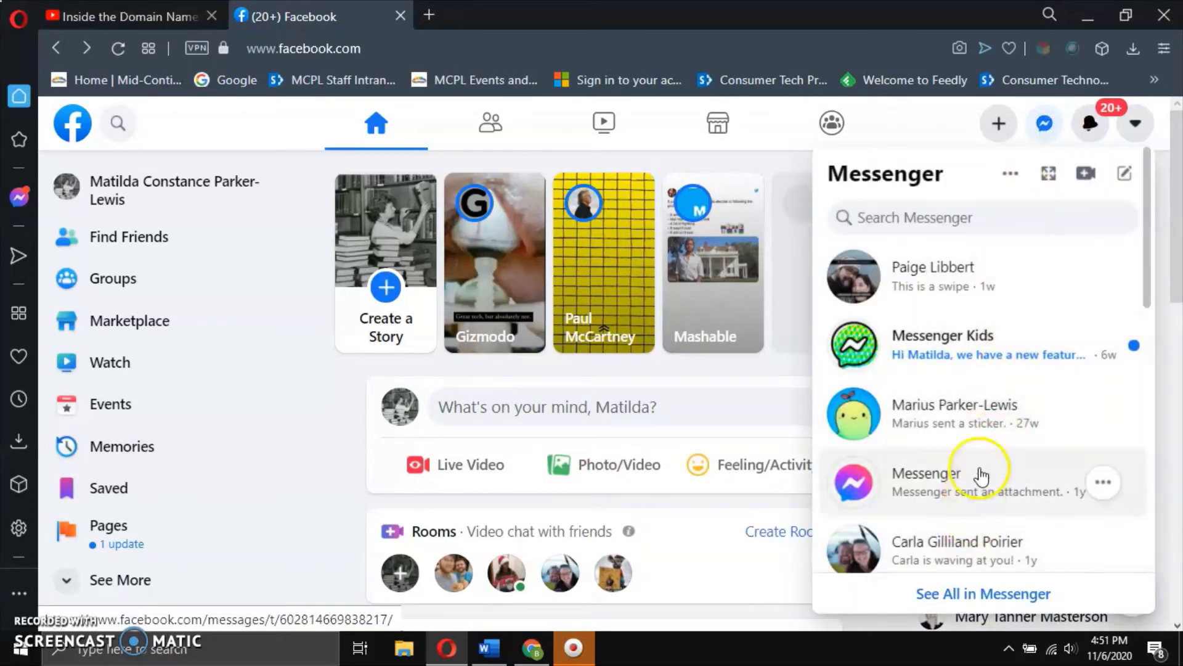
scroll(986, 350, "down", 2)
scroll(989, 353, "down", 2)
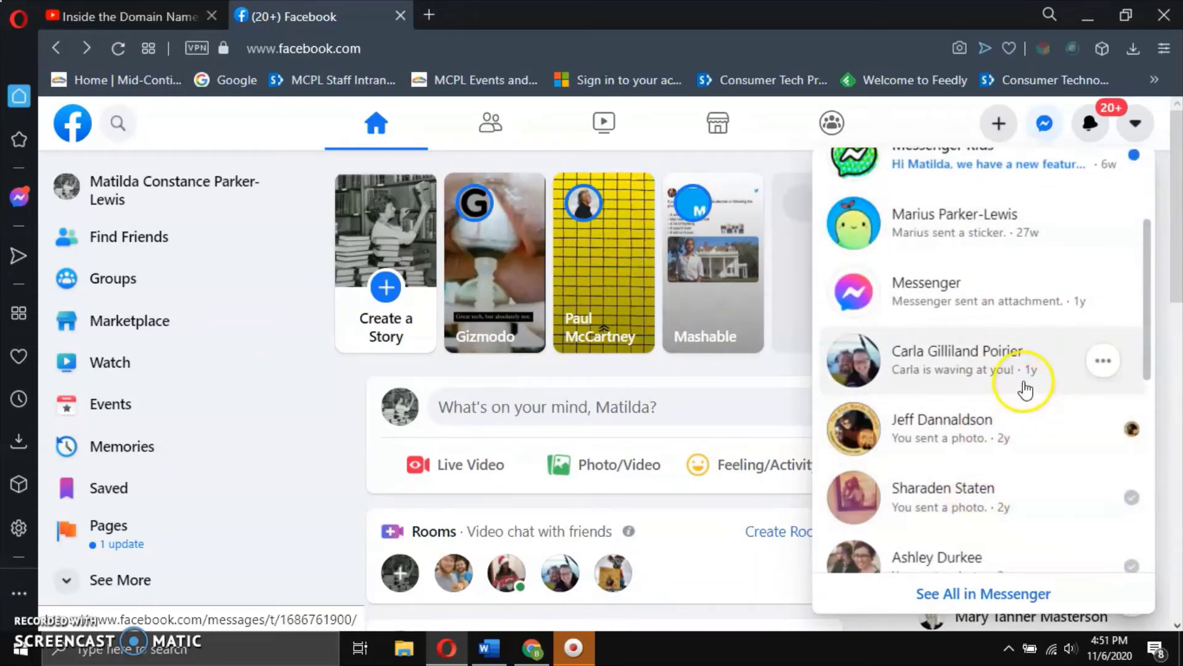
left_click(1048, 125)
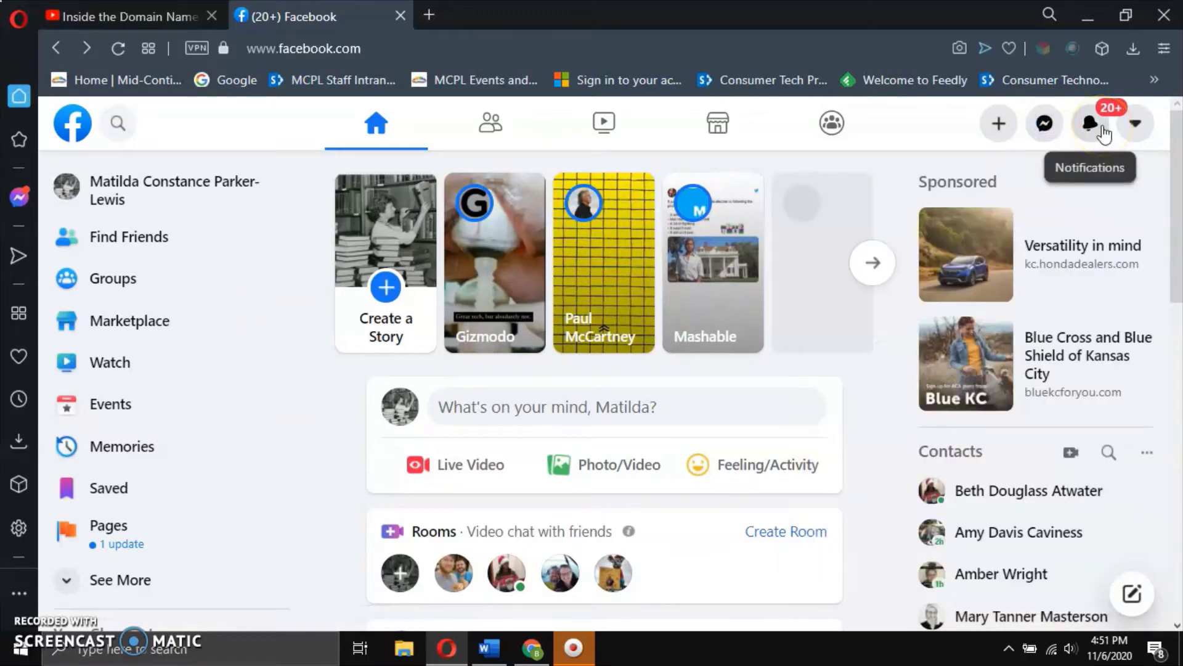
Open the notifications list to clear the unread count, look through it, then close it.
left_click(1099, 126)
left_click(1099, 126)
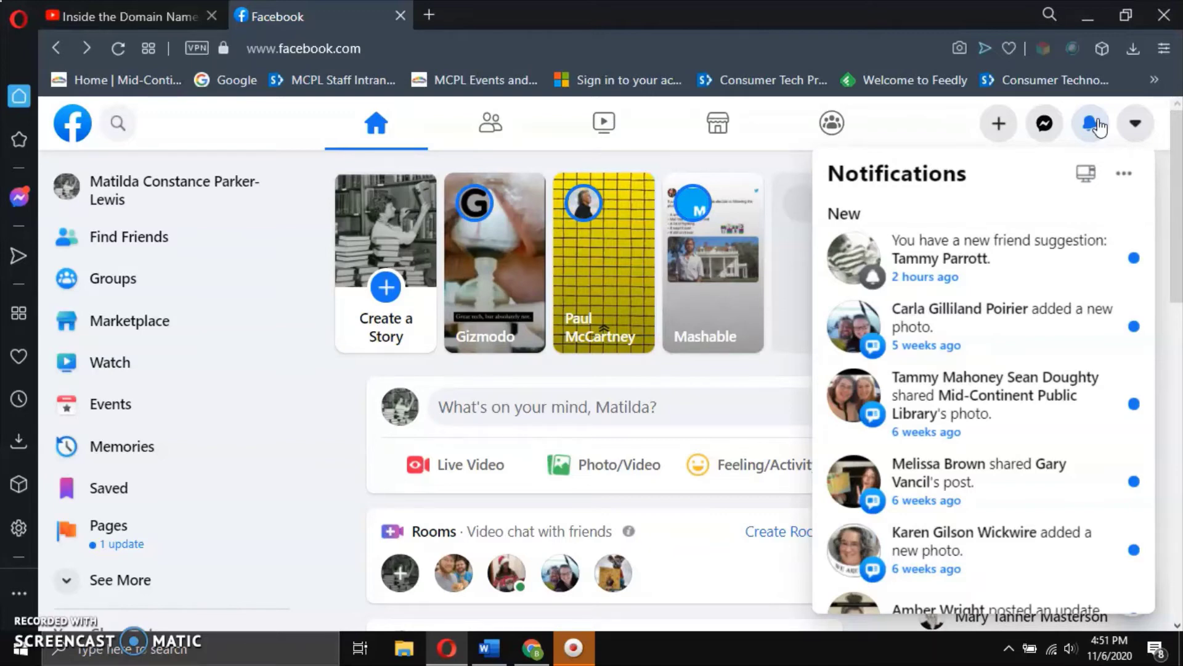
left_click(1050, 341)
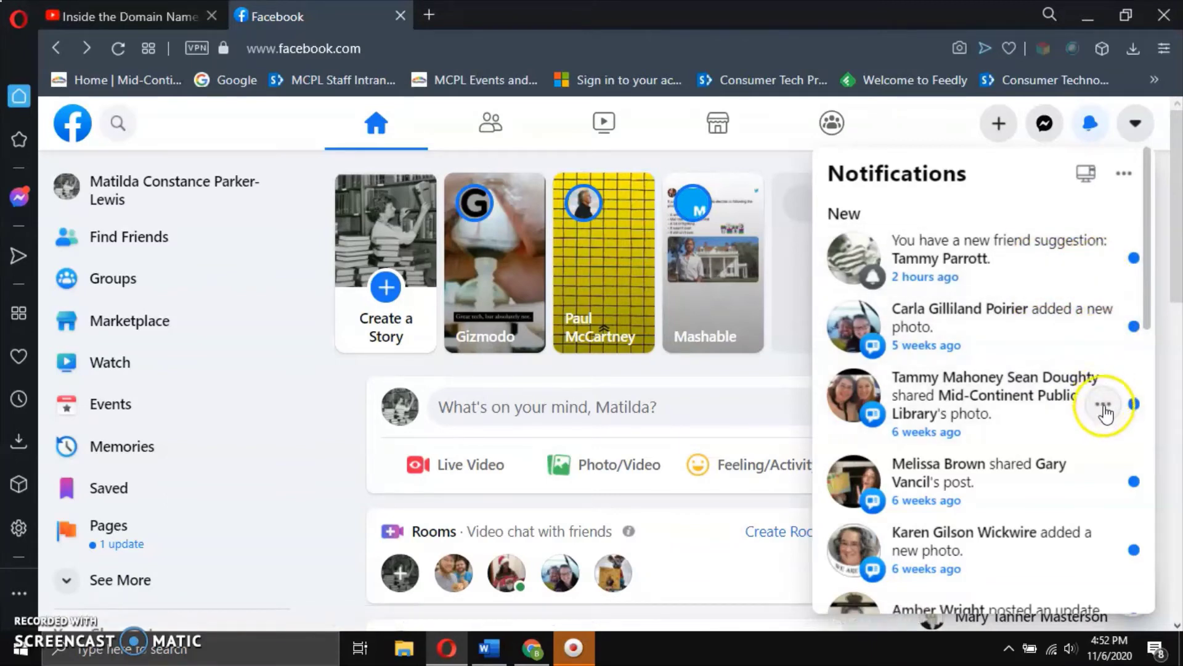
left_click(1104, 403)
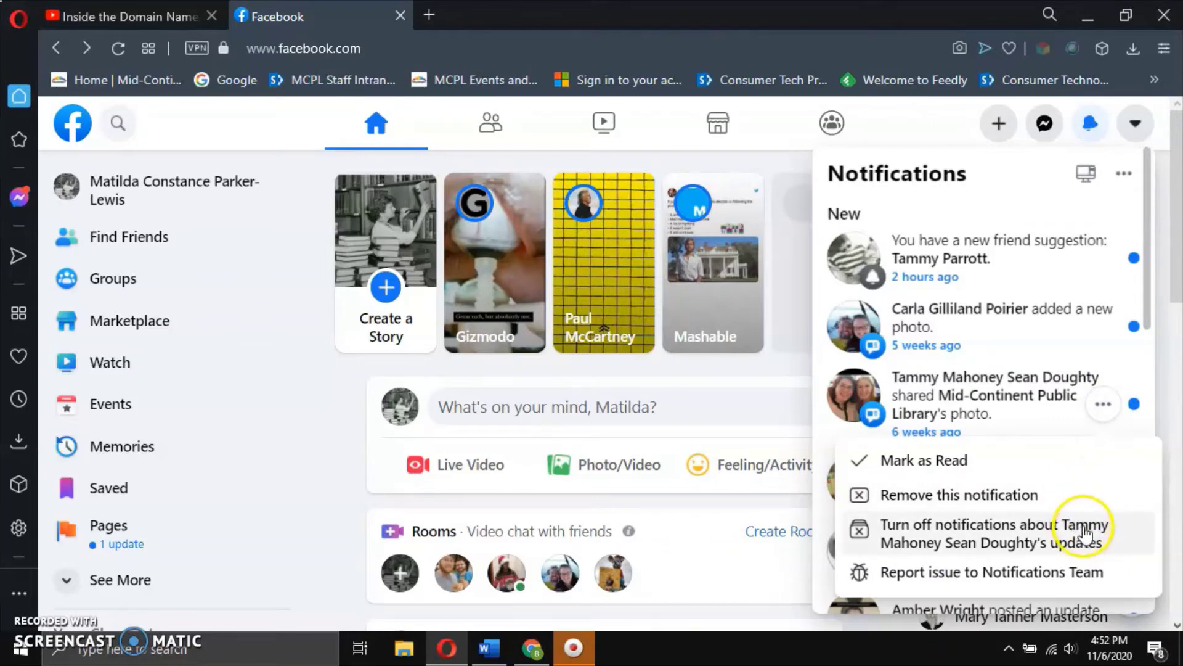
left_click(1151, 317)
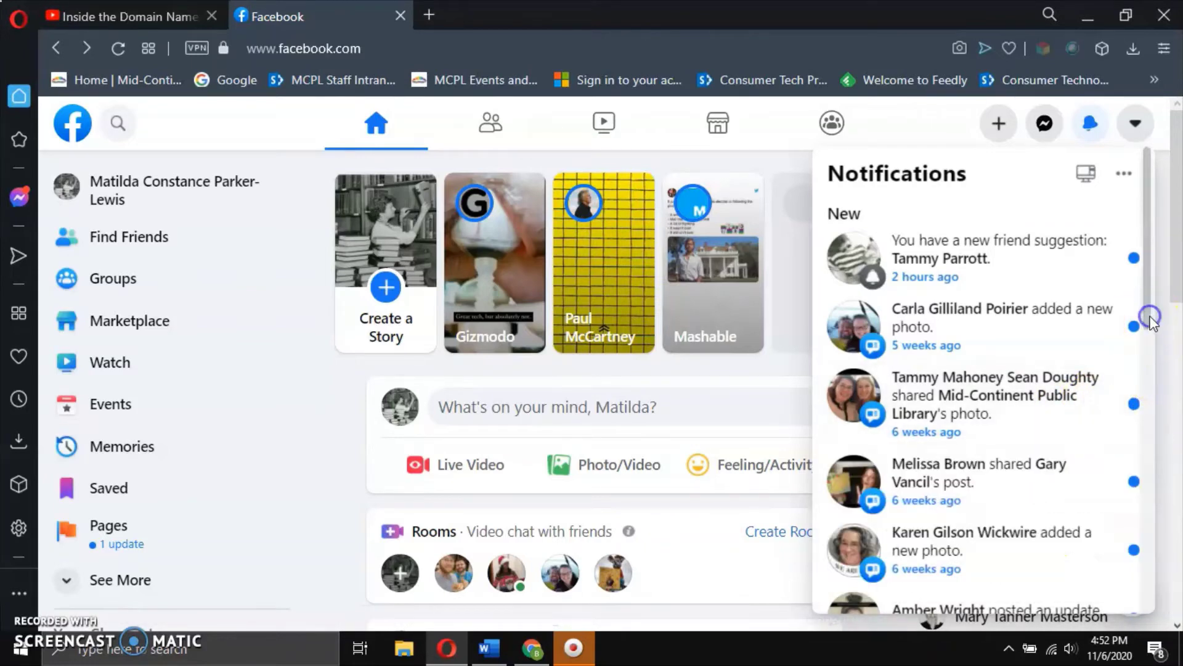
left_click_drag(1151, 317, 1151, 463)
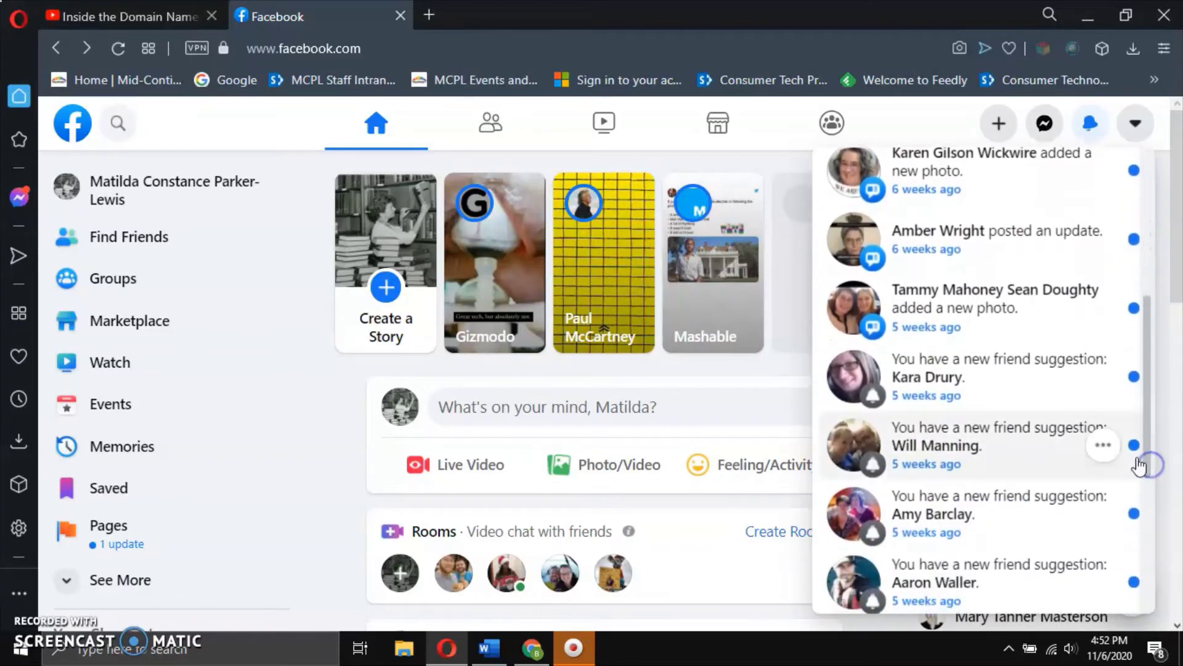
scroll(1136, 419, "down", 1)
left_click_drag(1152, 391, 1169, 527)
left_click(1171, 530)
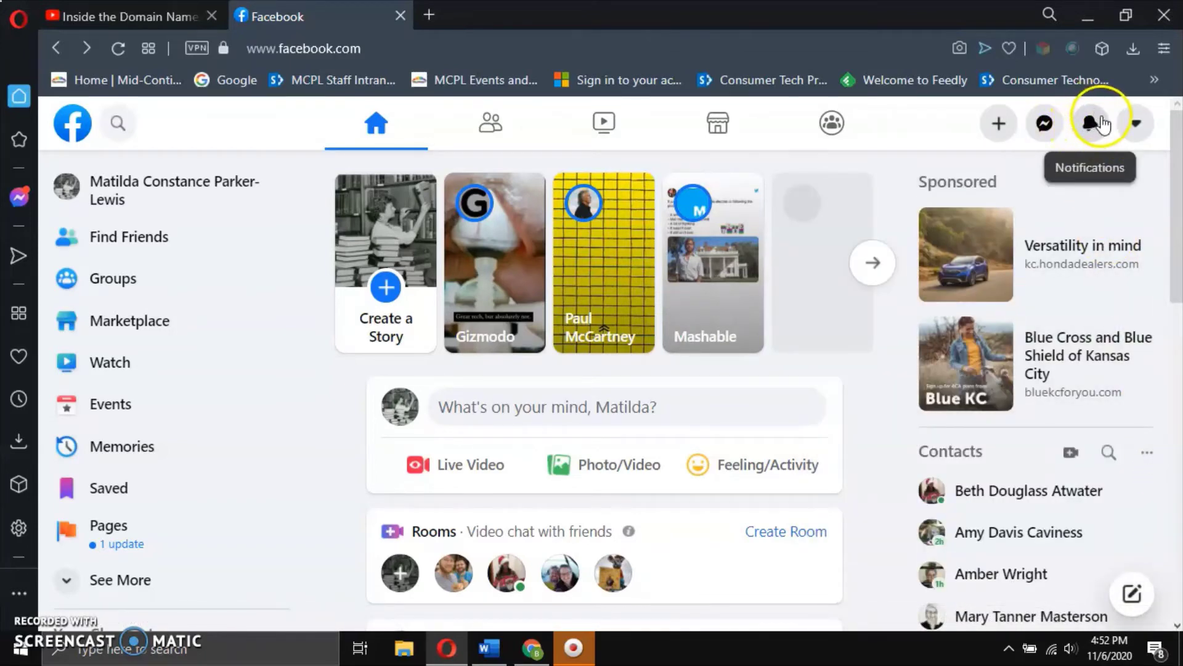
Mark the Mid-Continent Public Library photo-share notification as read.
left_click(1093, 123)
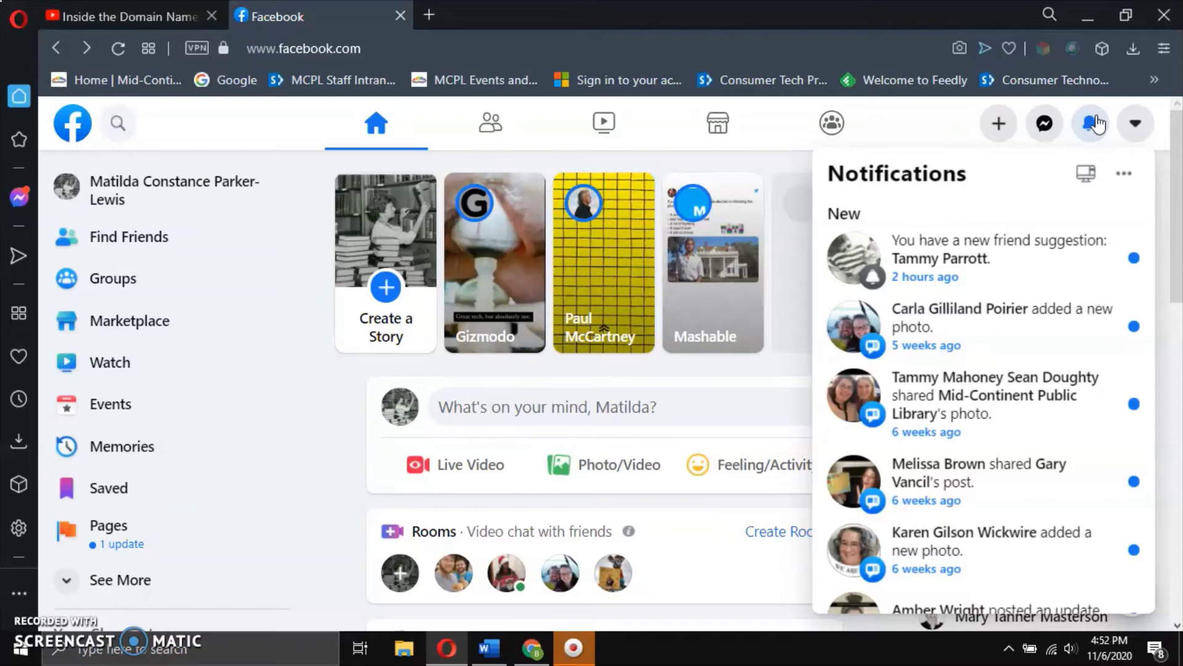
left_click(997, 350)
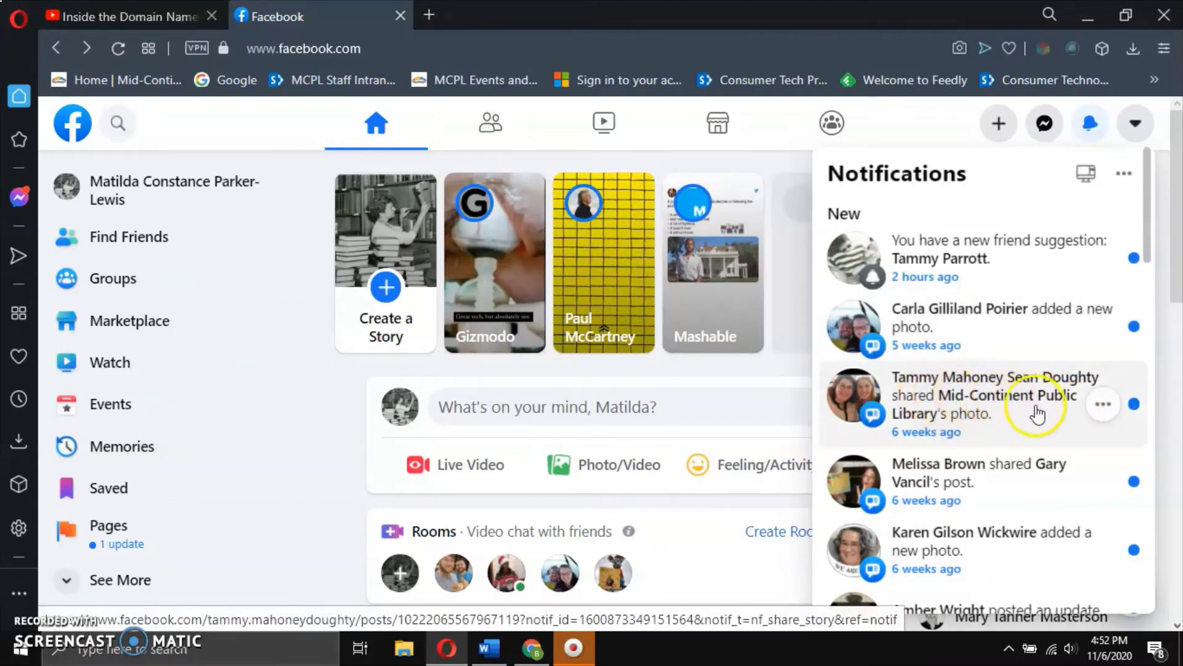
left_click(1103, 407)
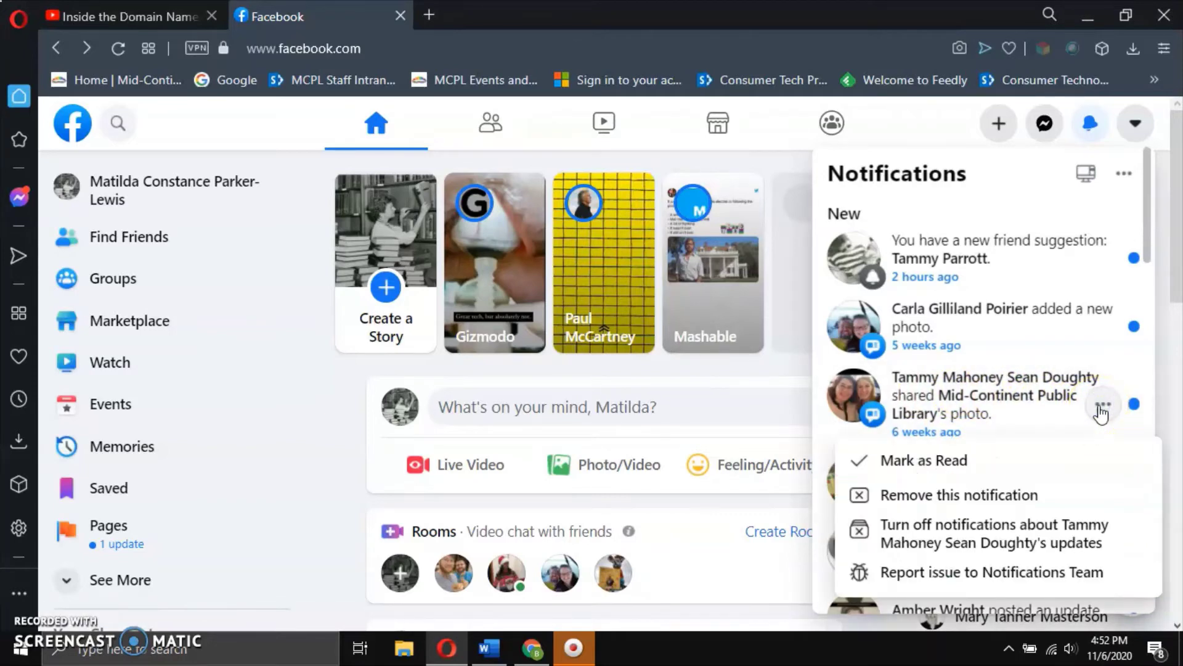
left_click(1052, 471)
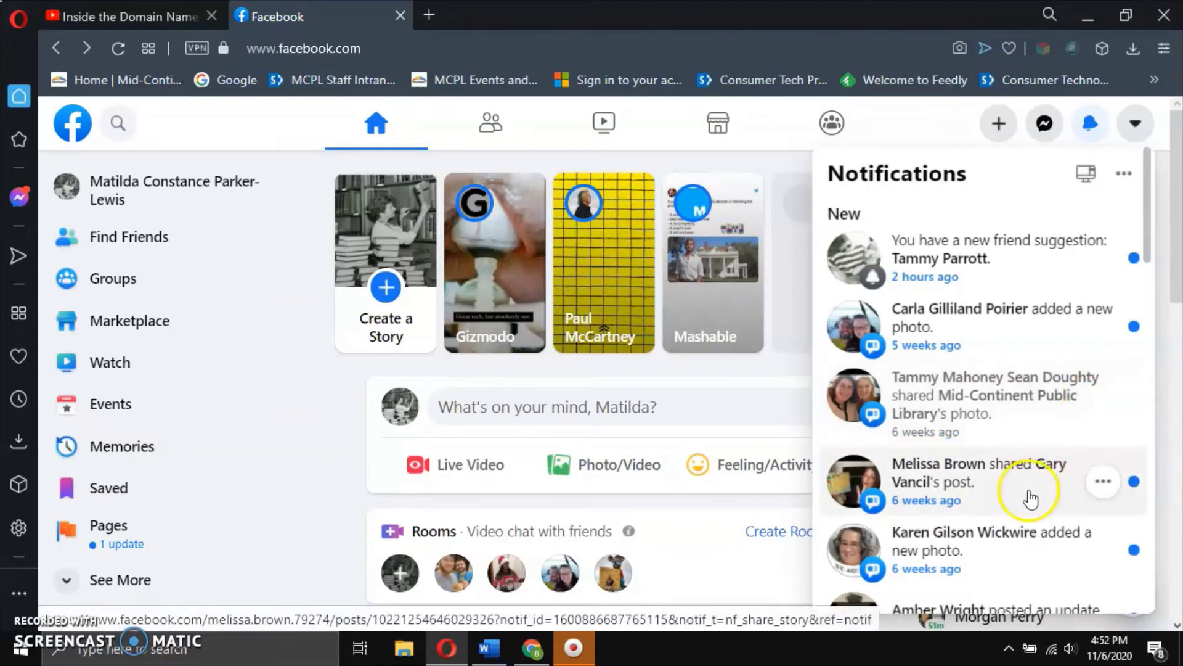
Open the shared library notary-service post and scroll to its Like/Comment/Share row.
left_click(998, 400)
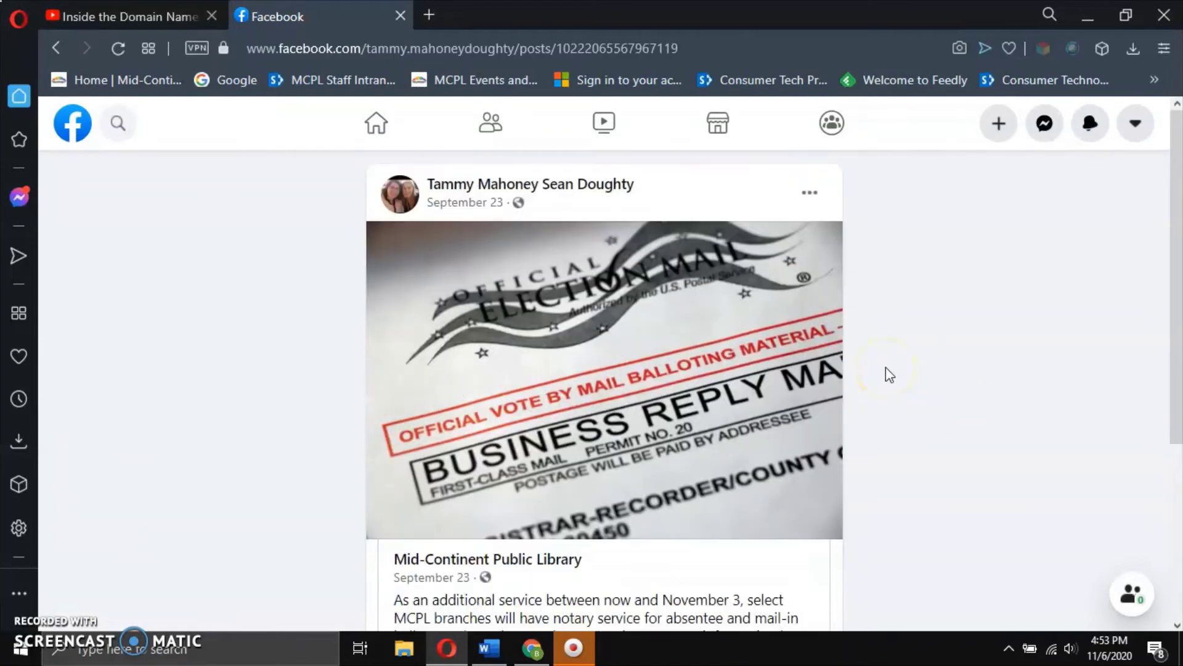
mouse_move(468, 198)
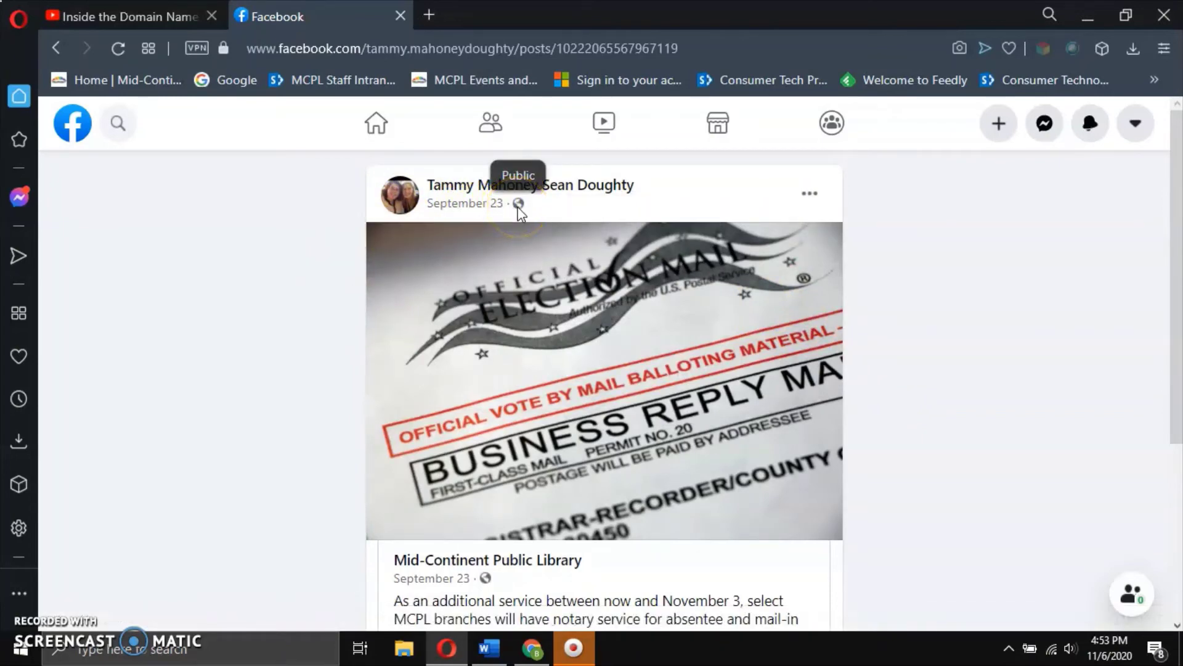
scroll(401, 325, "down", 3)
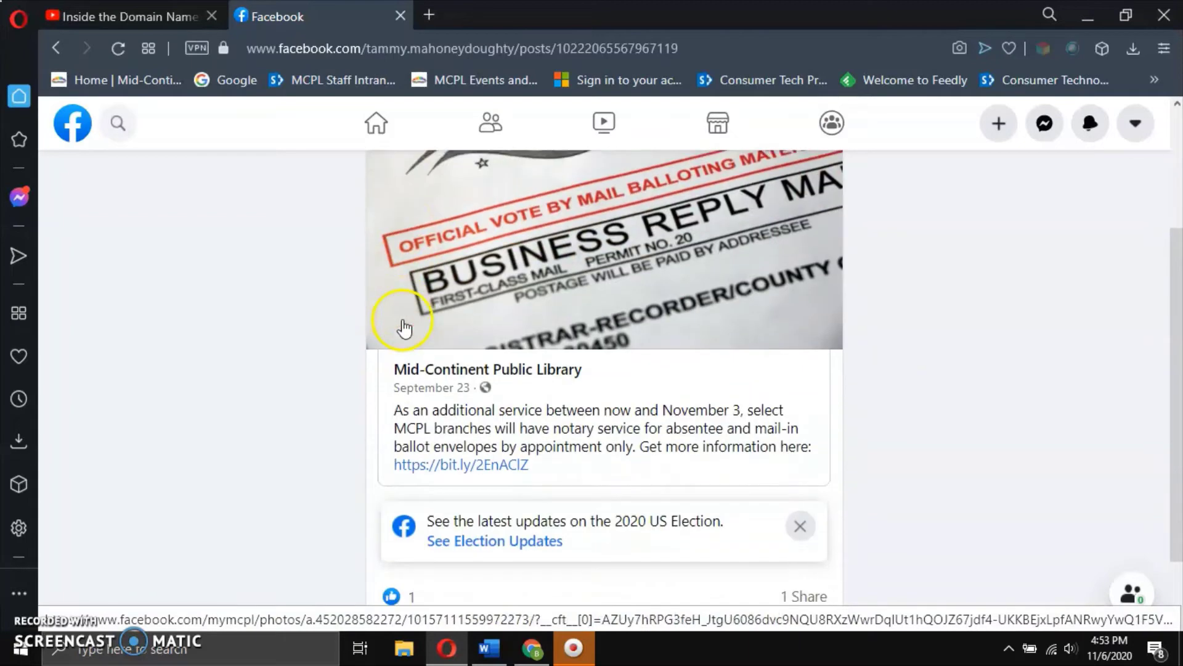
mouse_move(463, 378)
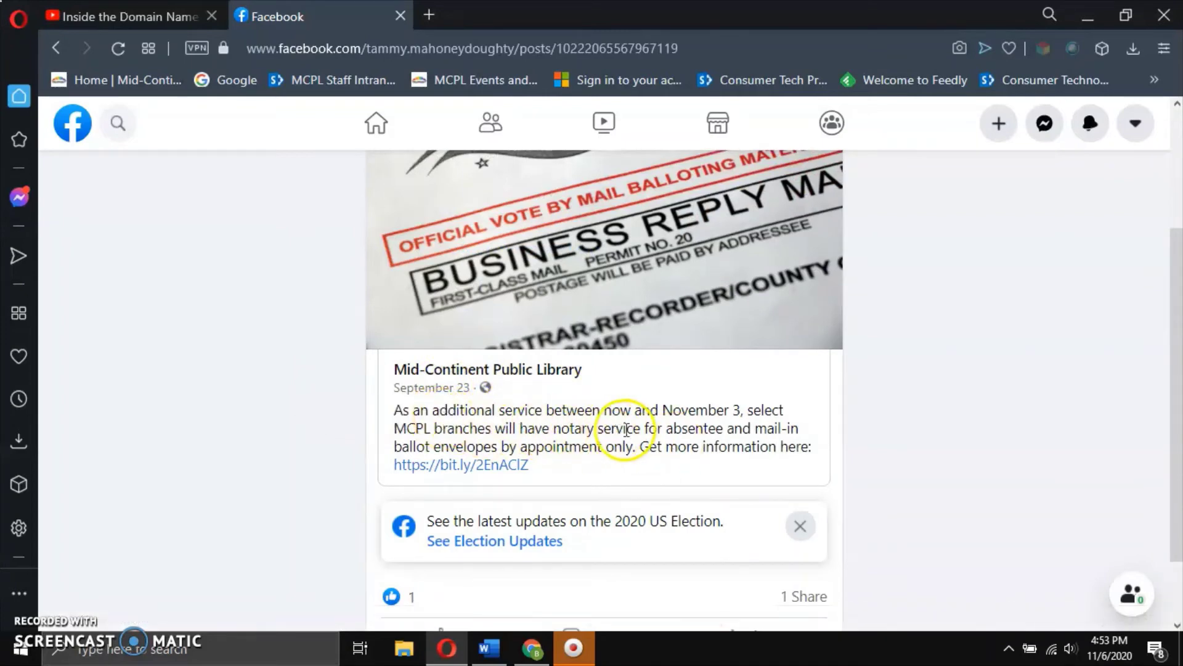
scroll(626, 430, "down", 1)
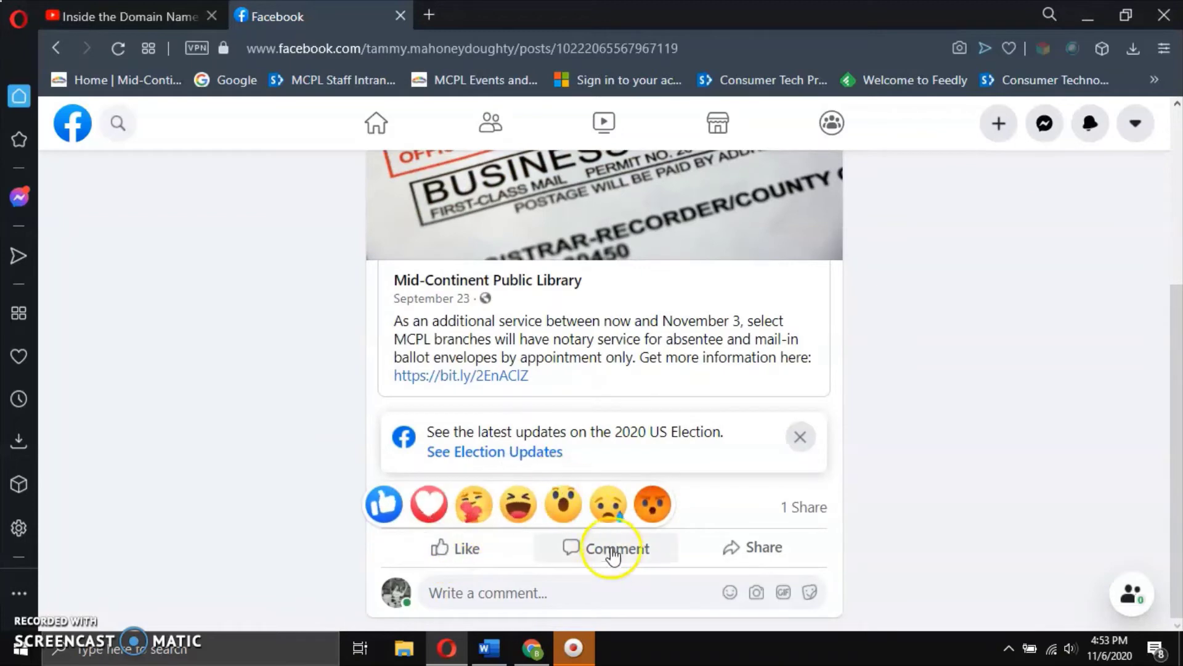
left_click(775, 555)
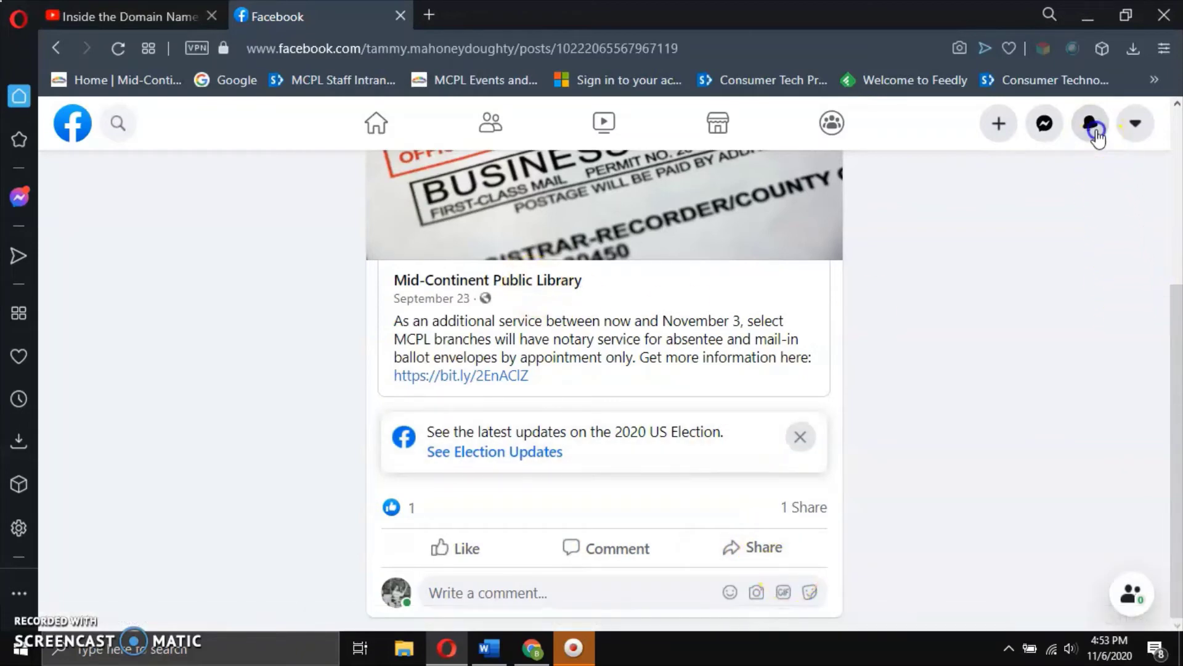
Scroll through the Notifications list, then bring up the account dropdown menu.
left_click(1091, 124)
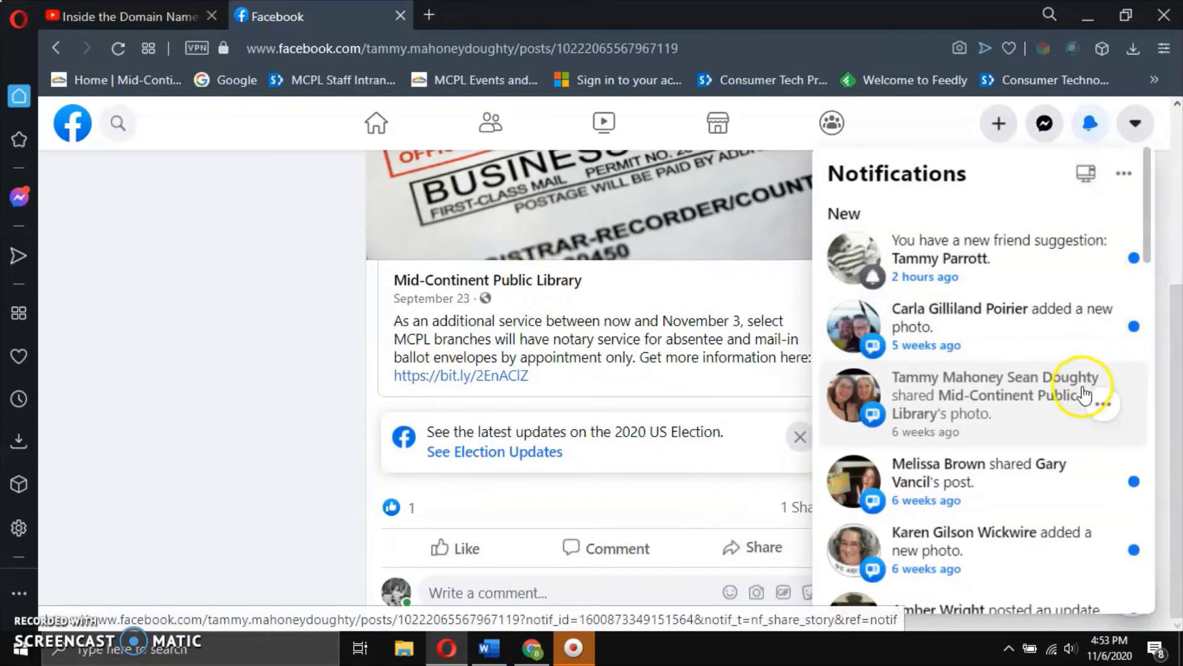
scroll(1048, 396, "down", 5)
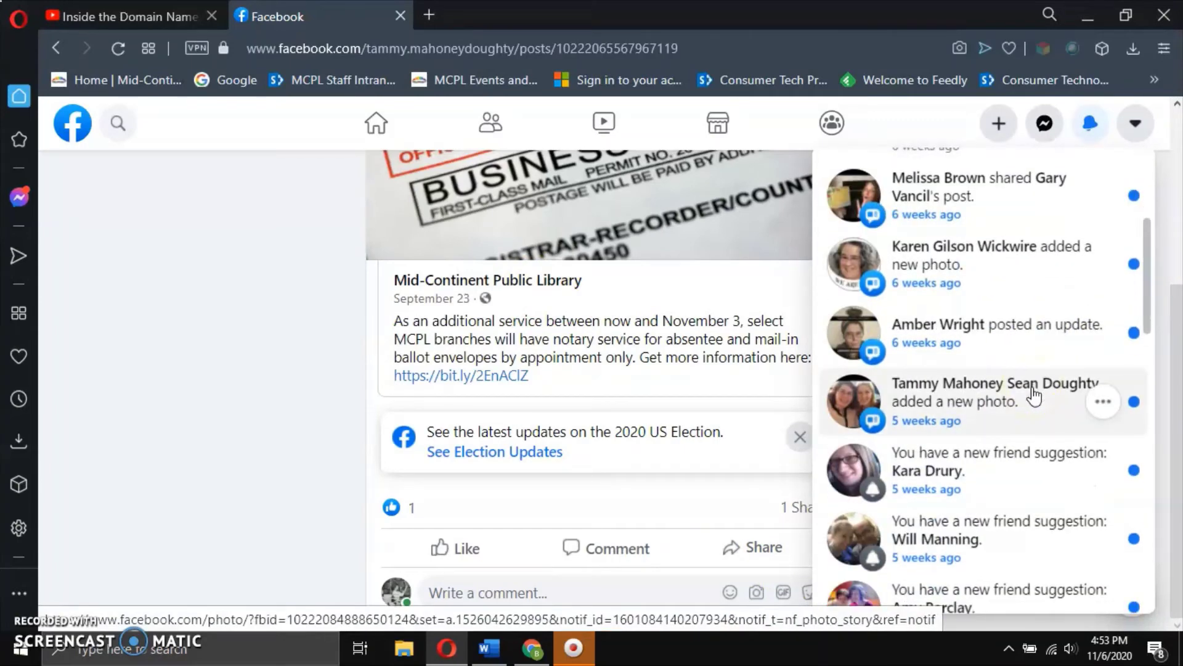
scroll(1031, 393, "down", 2)
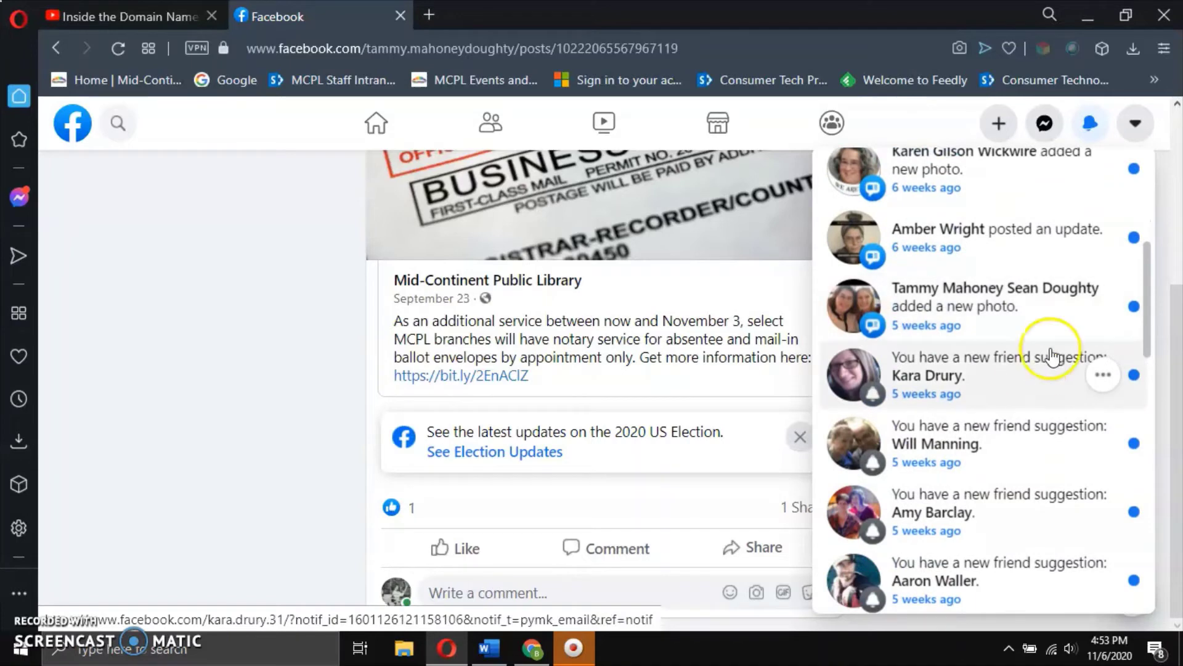
left_click(1136, 125)
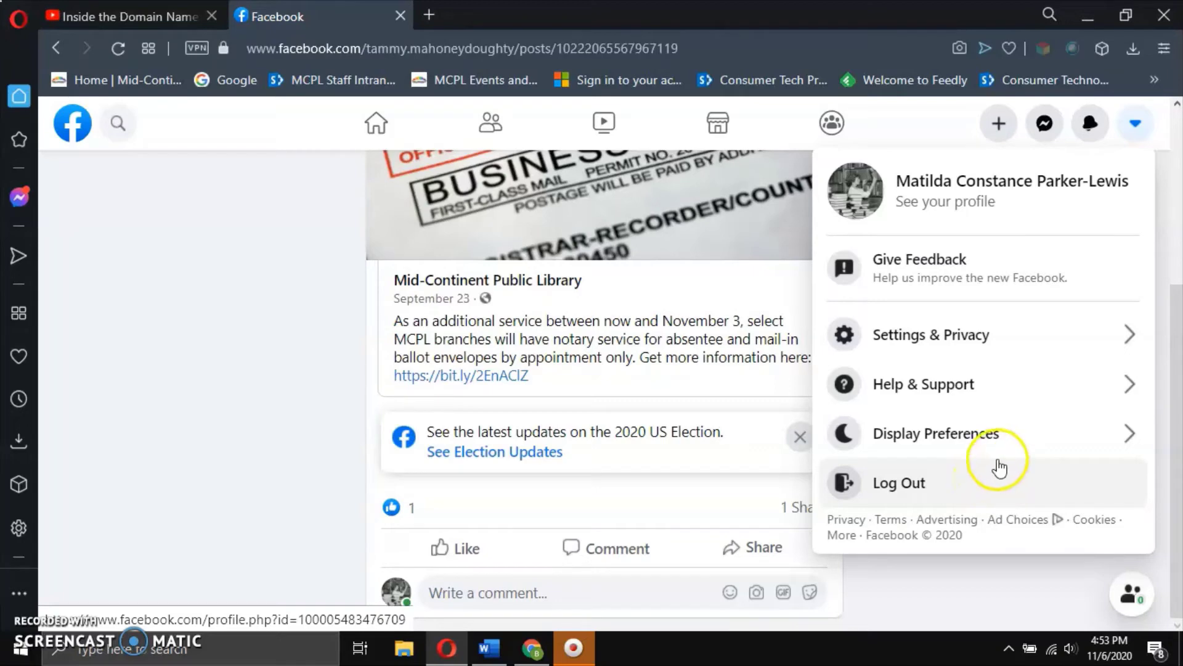
left_click(1010, 437)
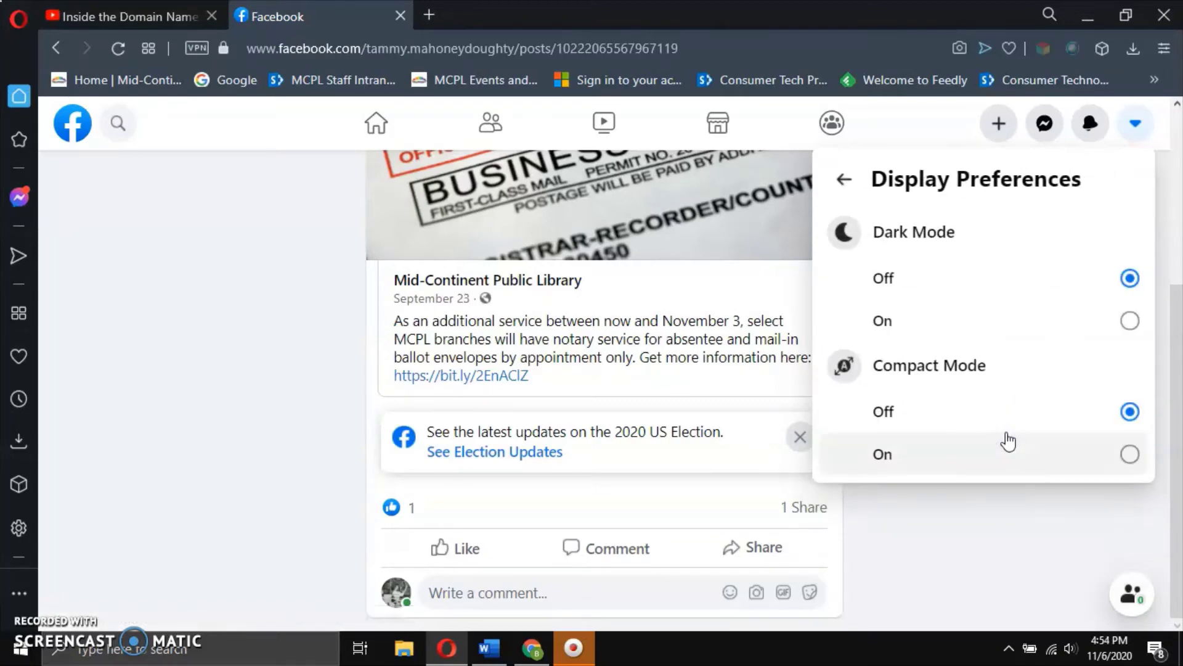
left_click(1037, 336)
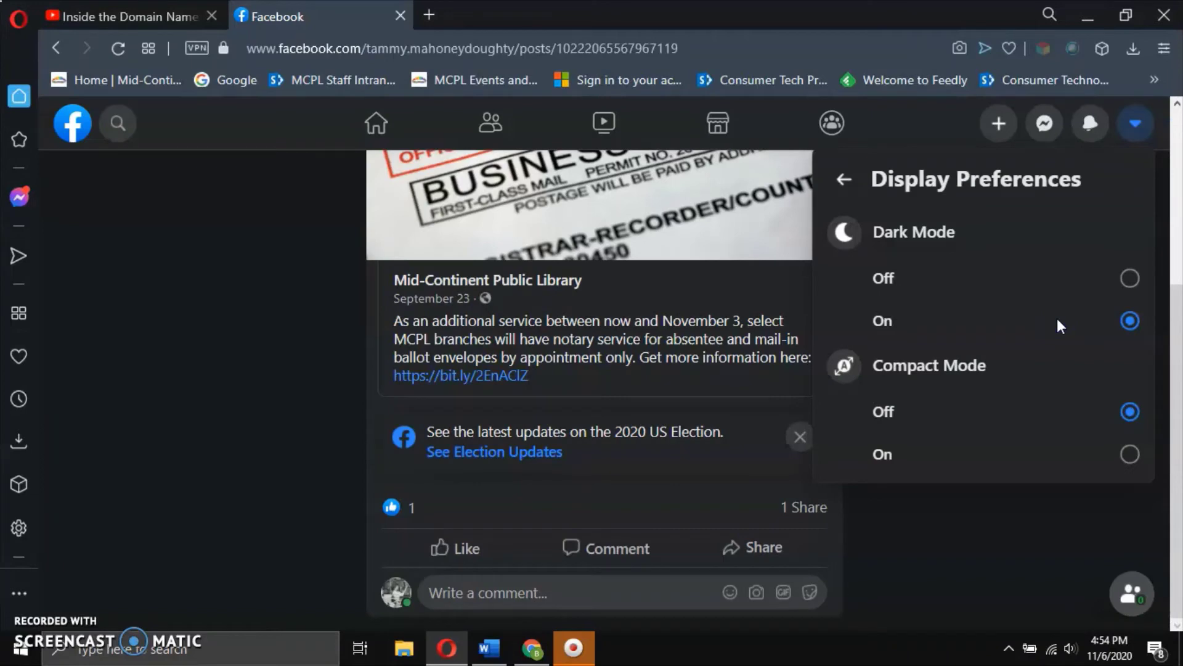
left_click(1073, 456)
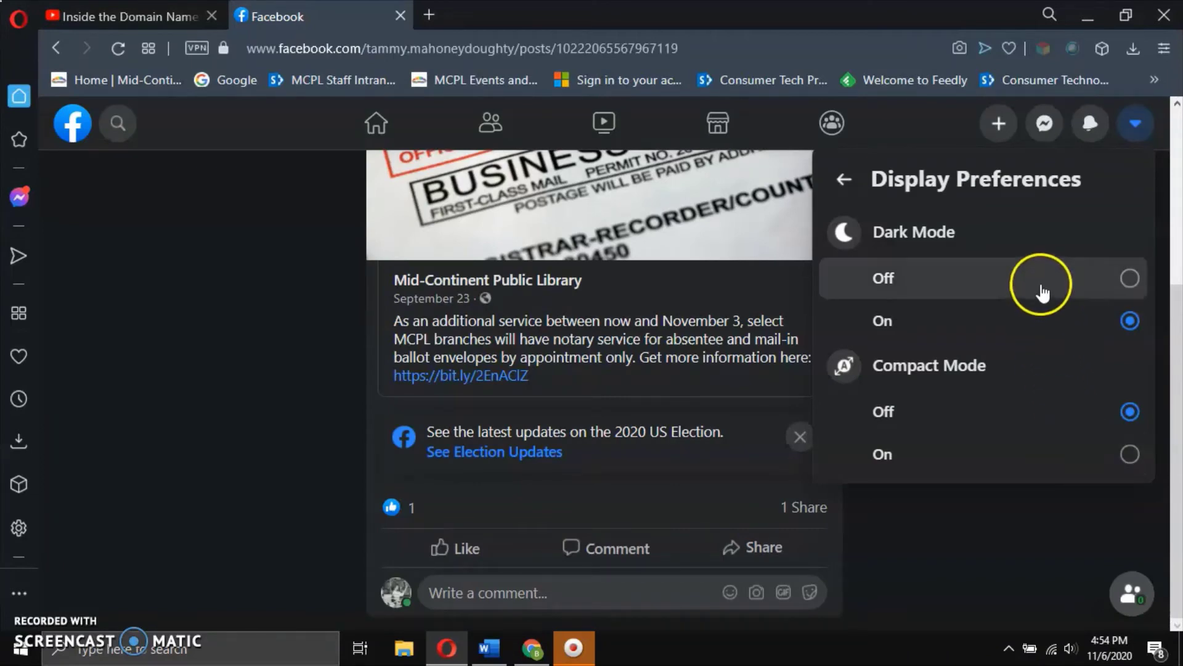
left_click(1060, 455)
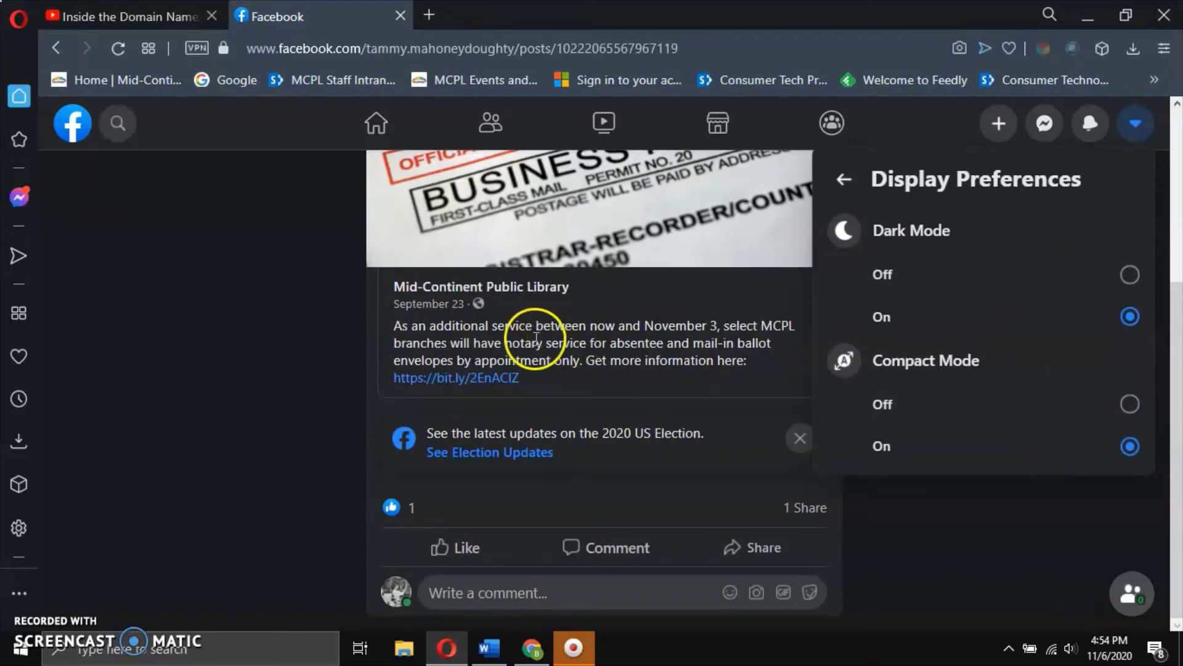
left_click(1089, 403)
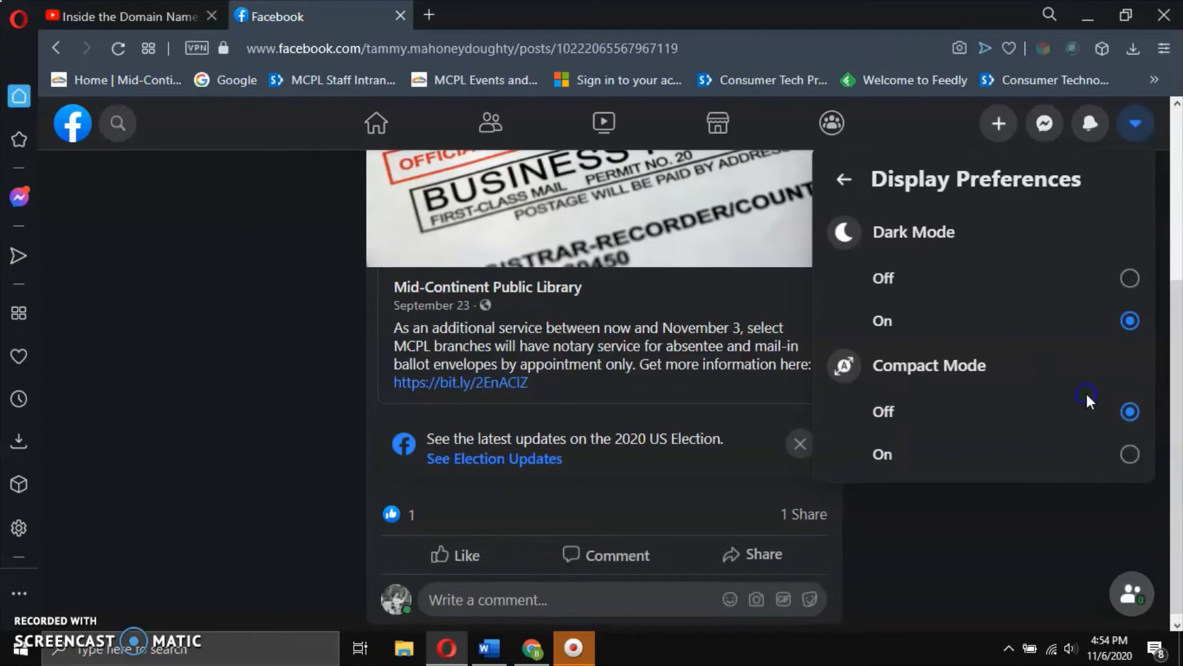
left_click(1078, 453)
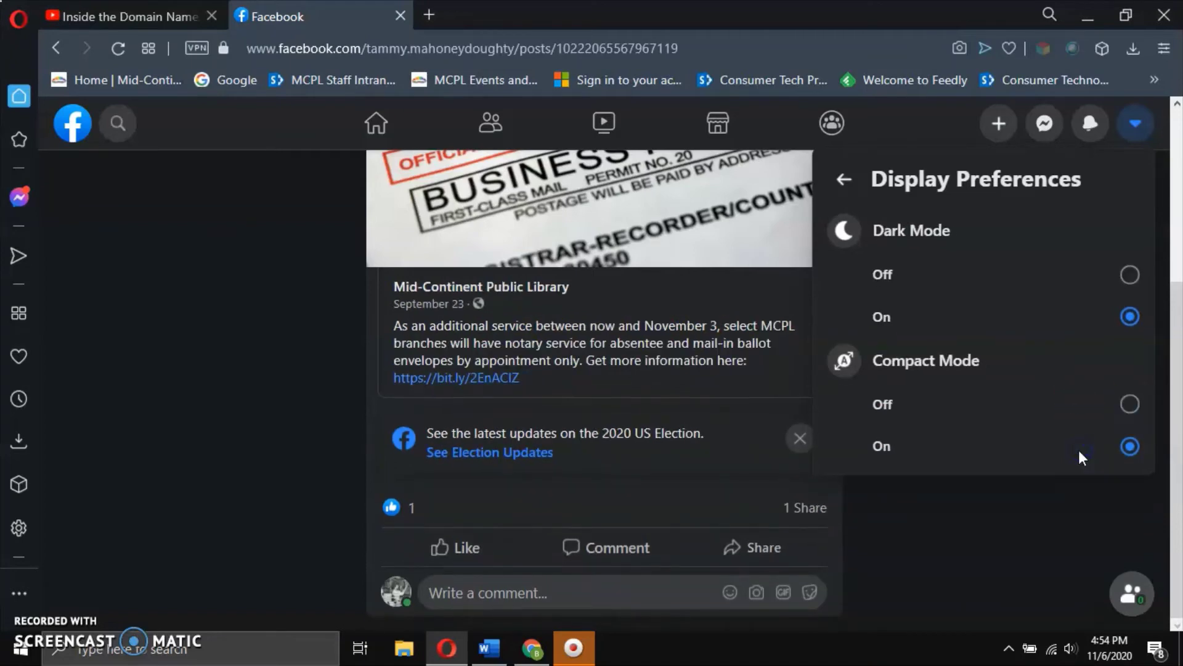
left_click(1065, 422)
left_click(1060, 411)
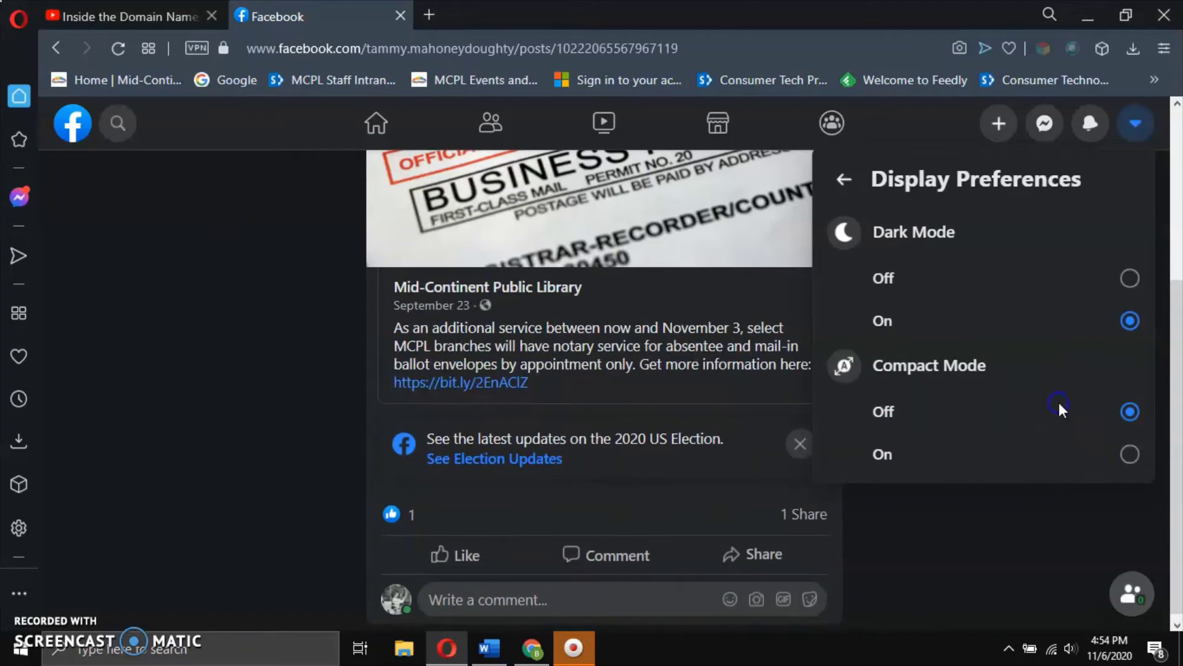
left_click(1055, 278)
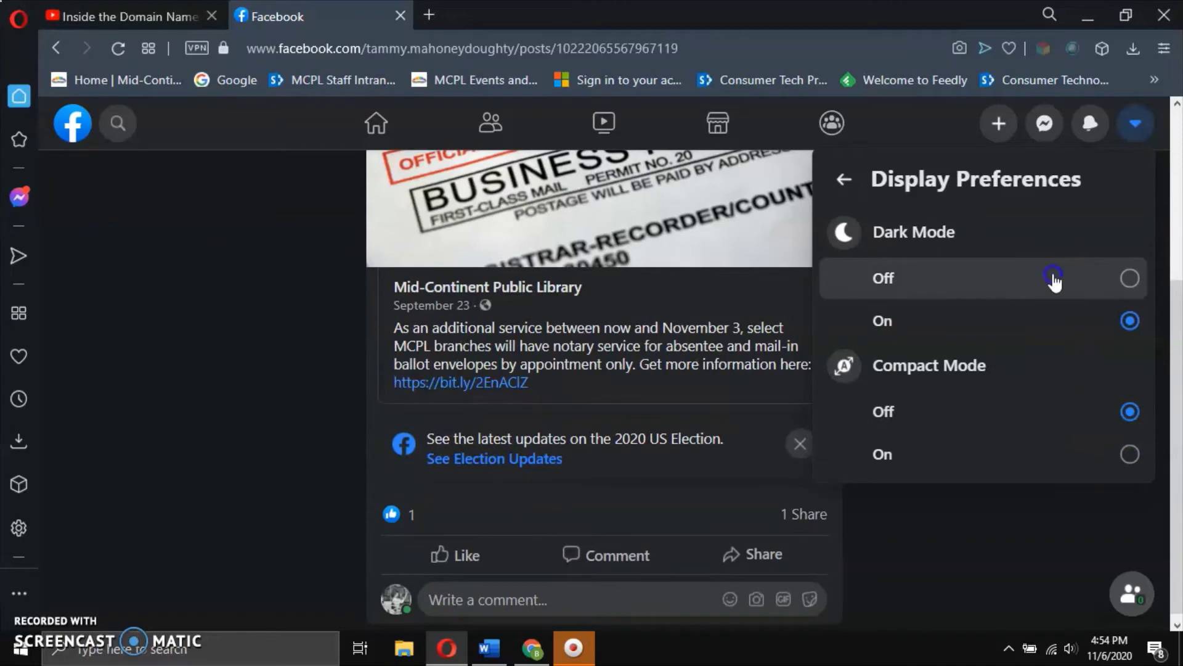
left_click(844, 179)
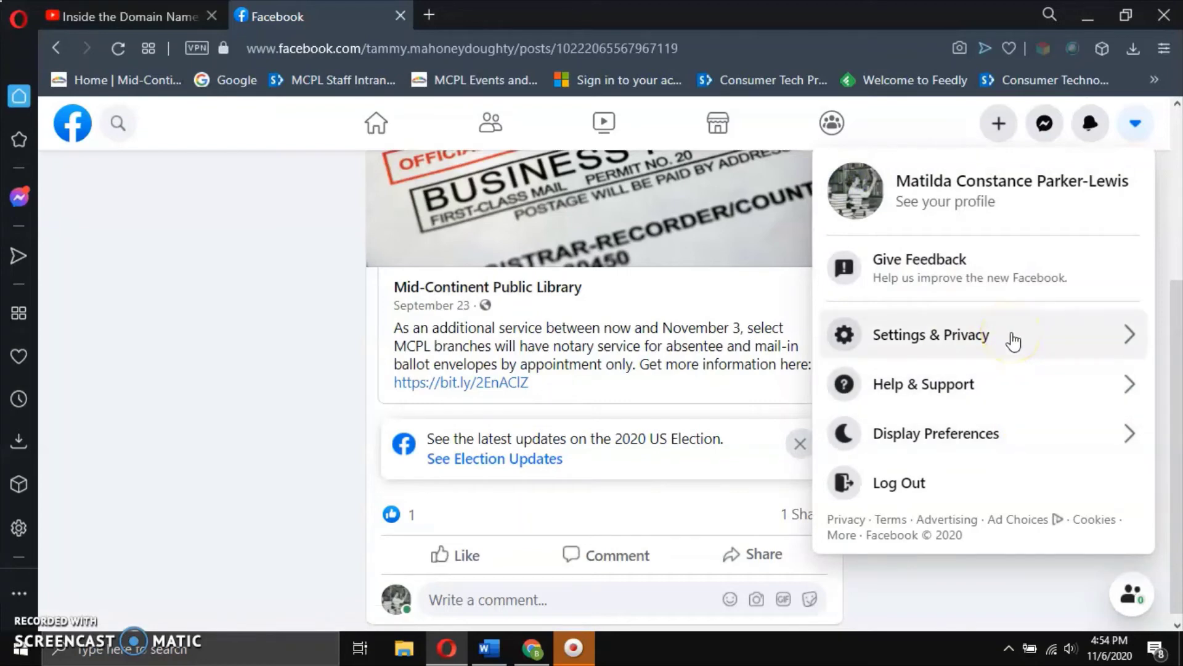
Dismiss the account menu, return to the home news feed and scroll through it.
left_click(916, 590)
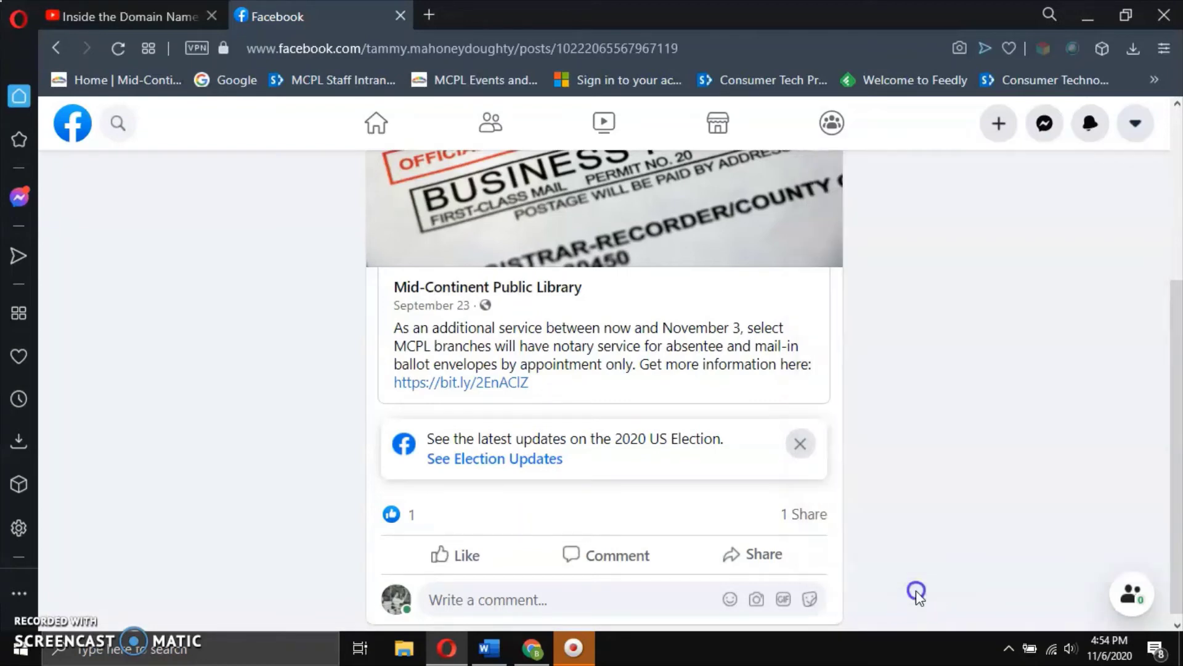
left_click(377, 123)
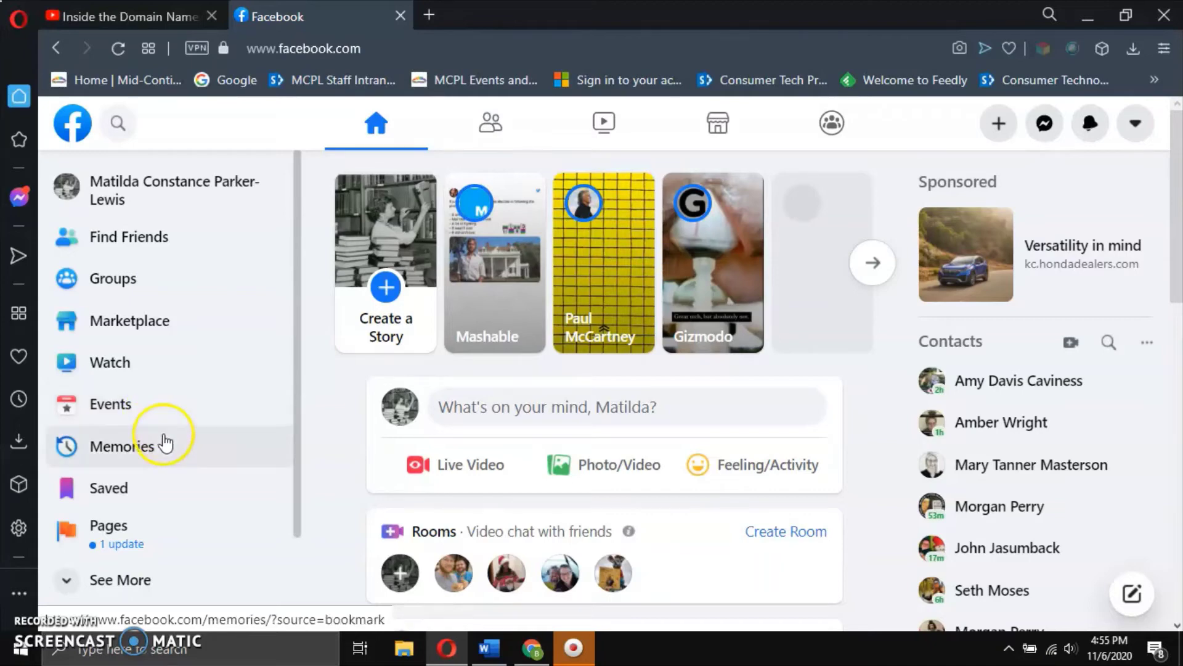
scroll(161, 444, "down", 2)
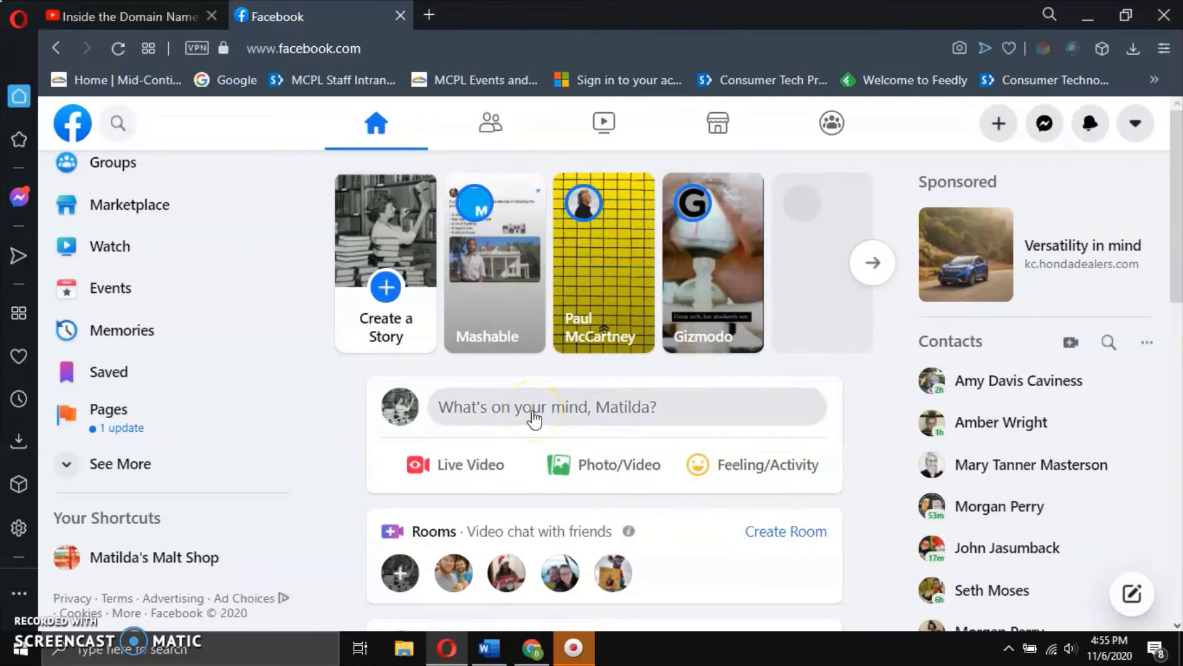
scroll(533, 419, "down", 2)
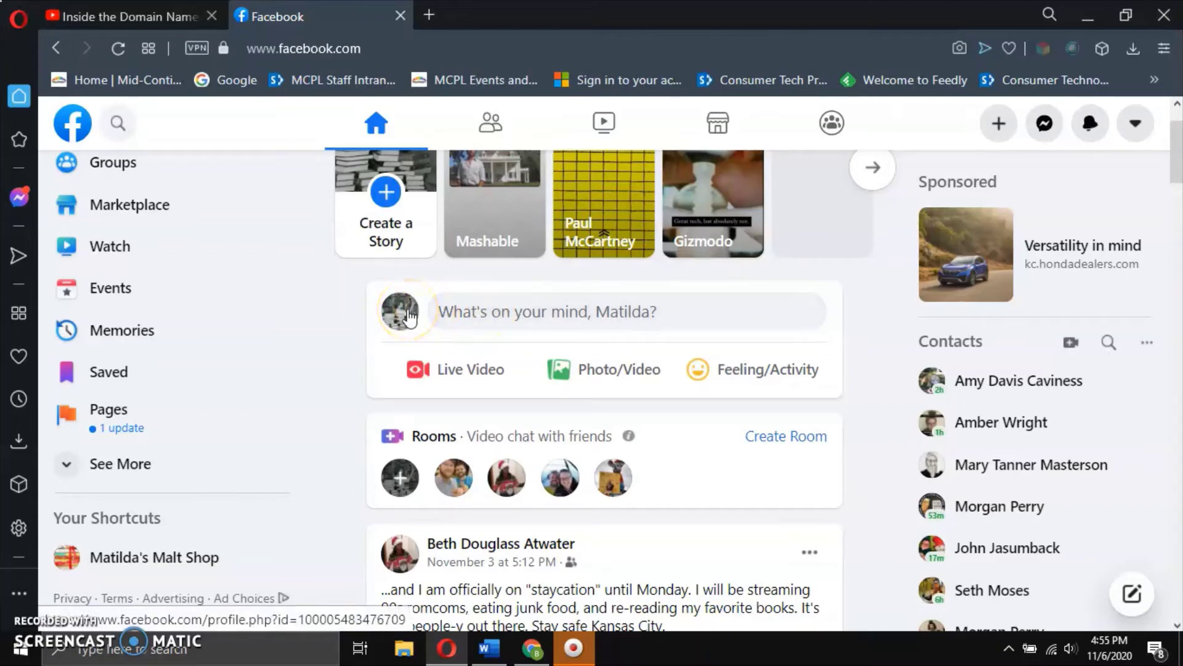
scroll(164, 320, "up", 2)
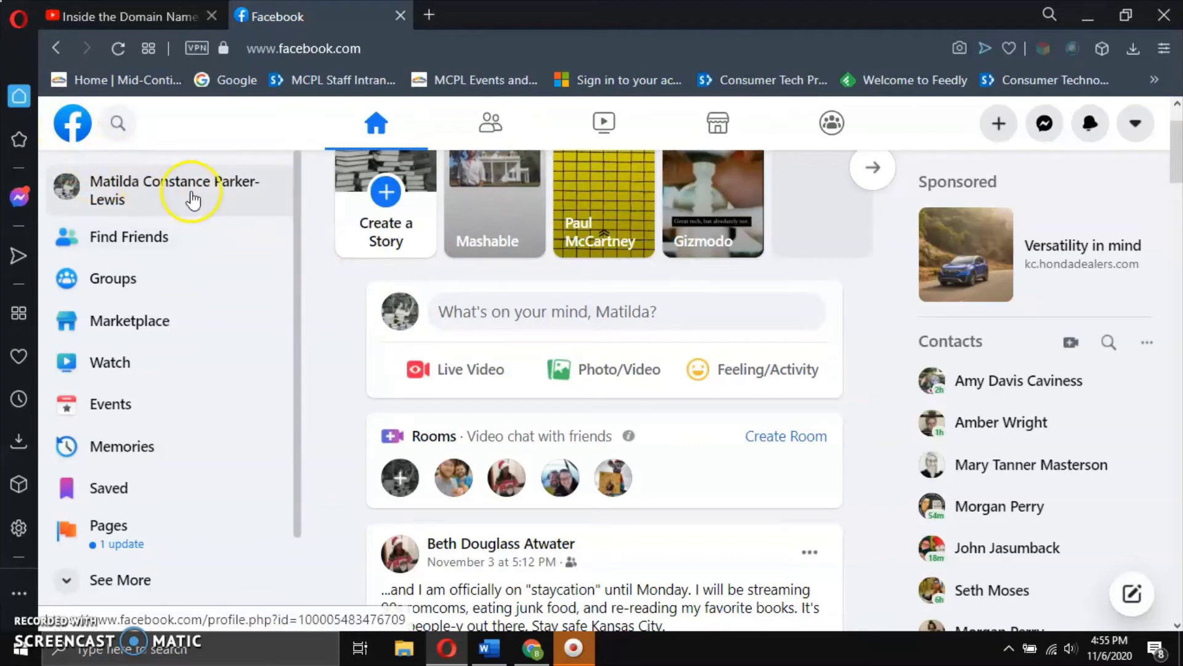
Open your profile from the left sidebar and scroll past the Happy Halloween cover photo.
left_click(193, 198)
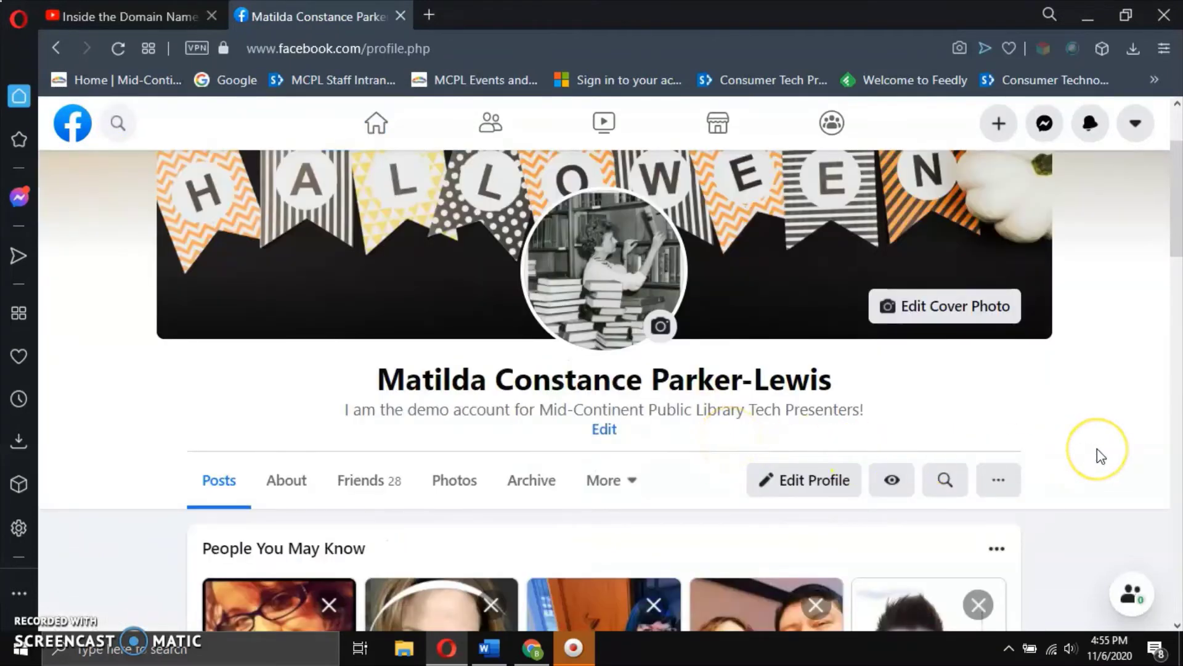
scroll(1097, 448, "up", 2)
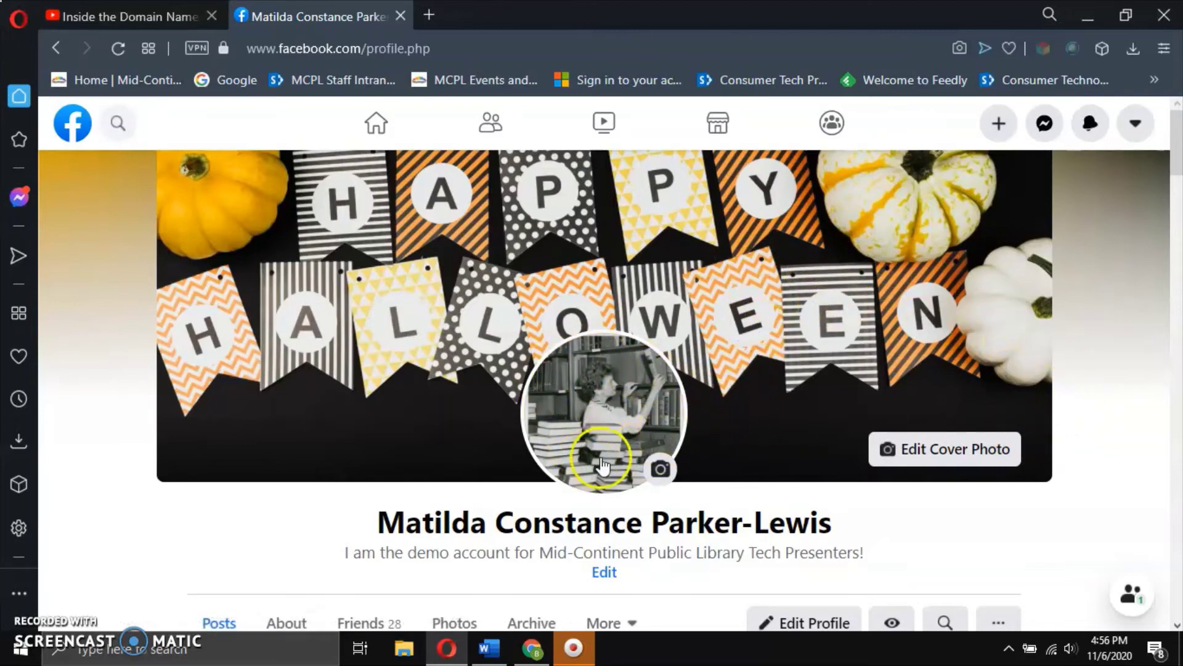
scroll(994, 567, "down", 5)
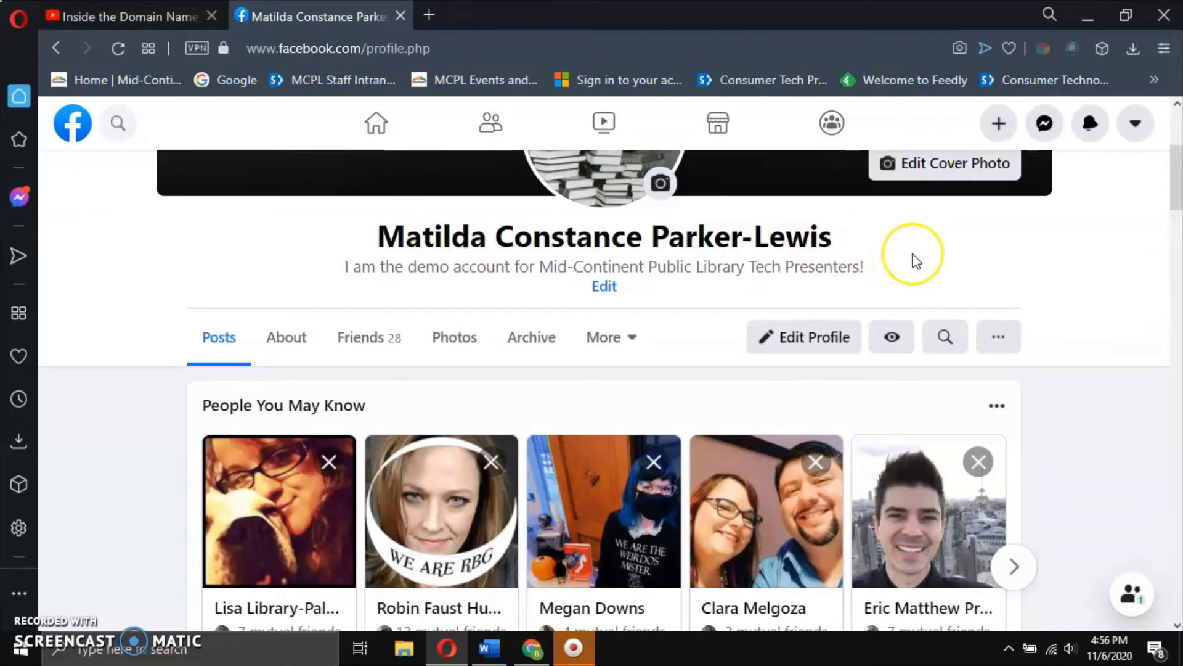
scroll(1102, 283, "down", 2)
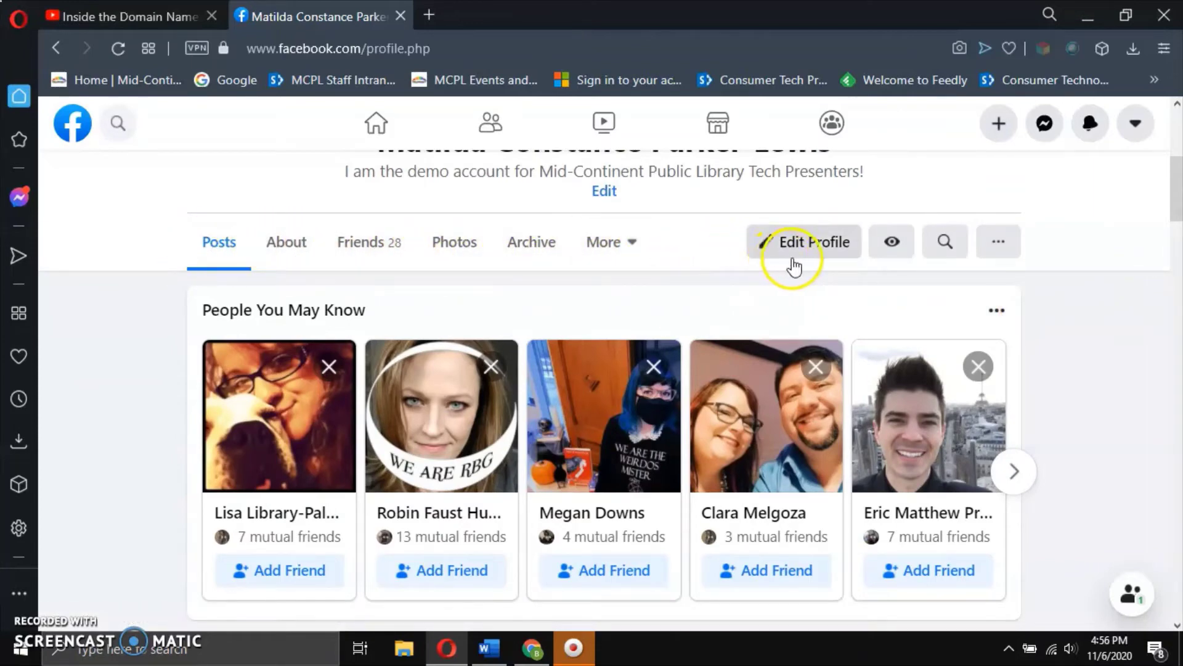
Choose Hide People You May Know from that section's options menu on your profile.
left_click(893, 242)
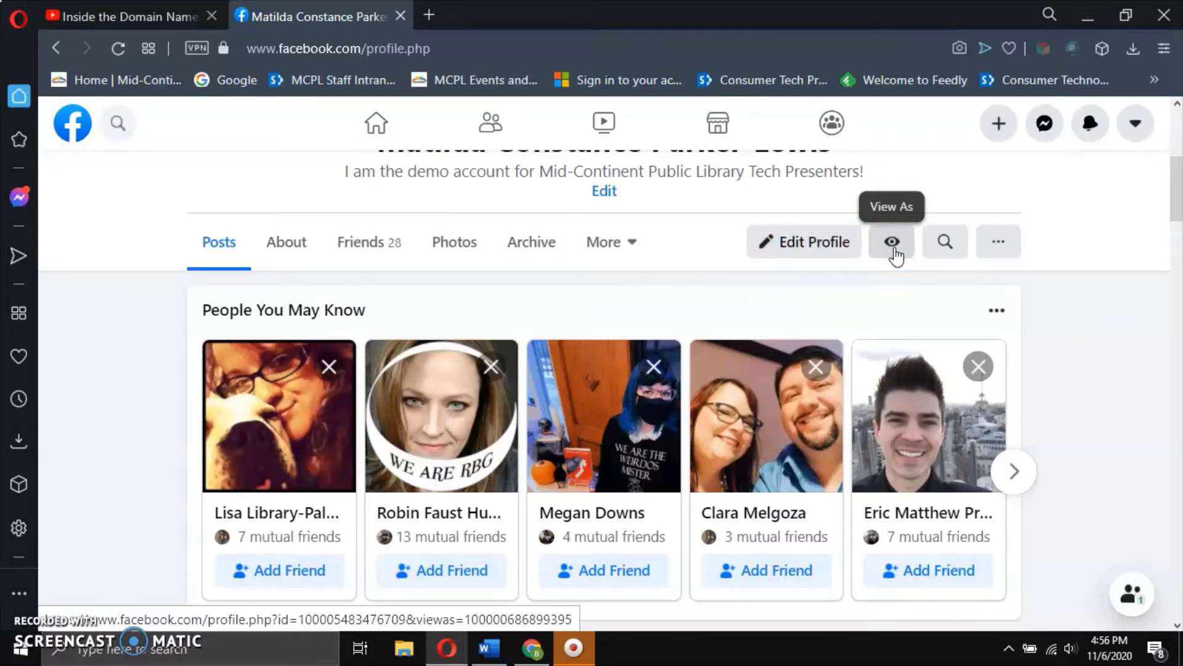
left_click(950, 242)
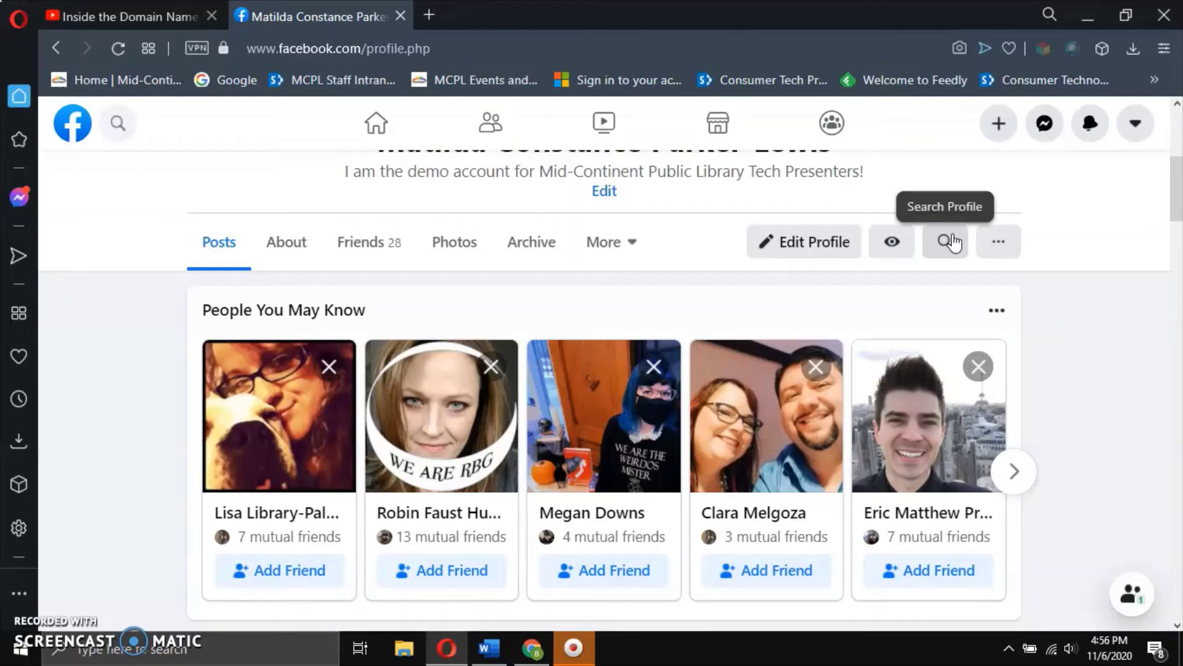
left_click(1002, 243)
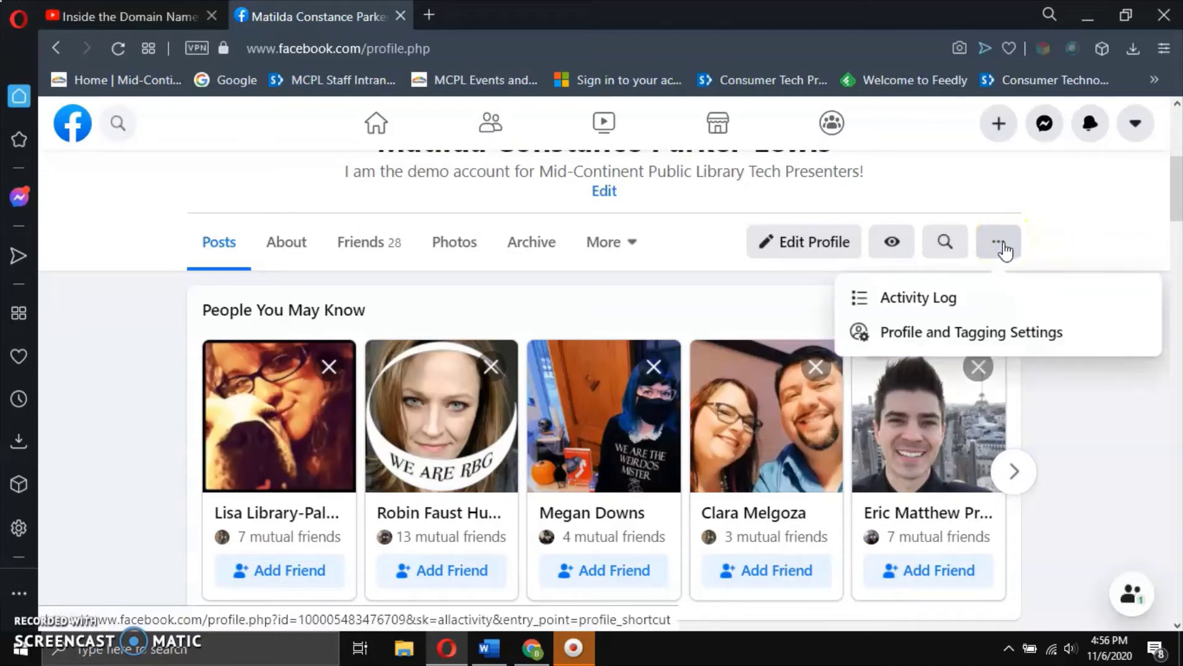
left_click(1009, 299)
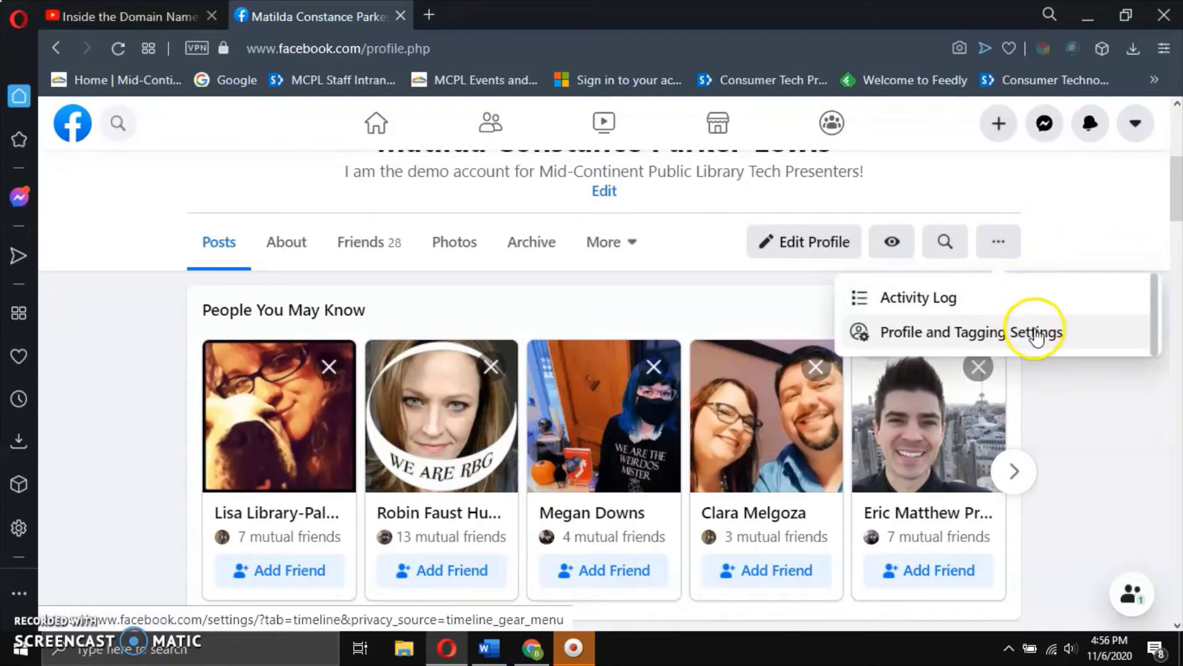
left_click(1102, 410)
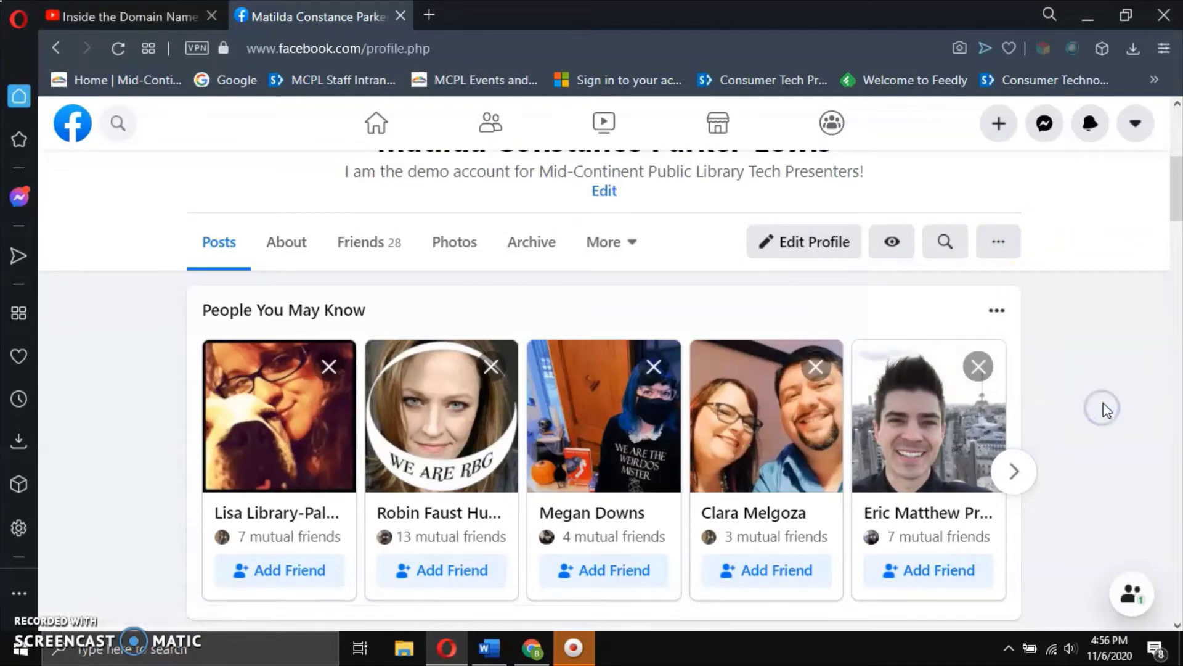
scroll(1107, 410, "down", 2)
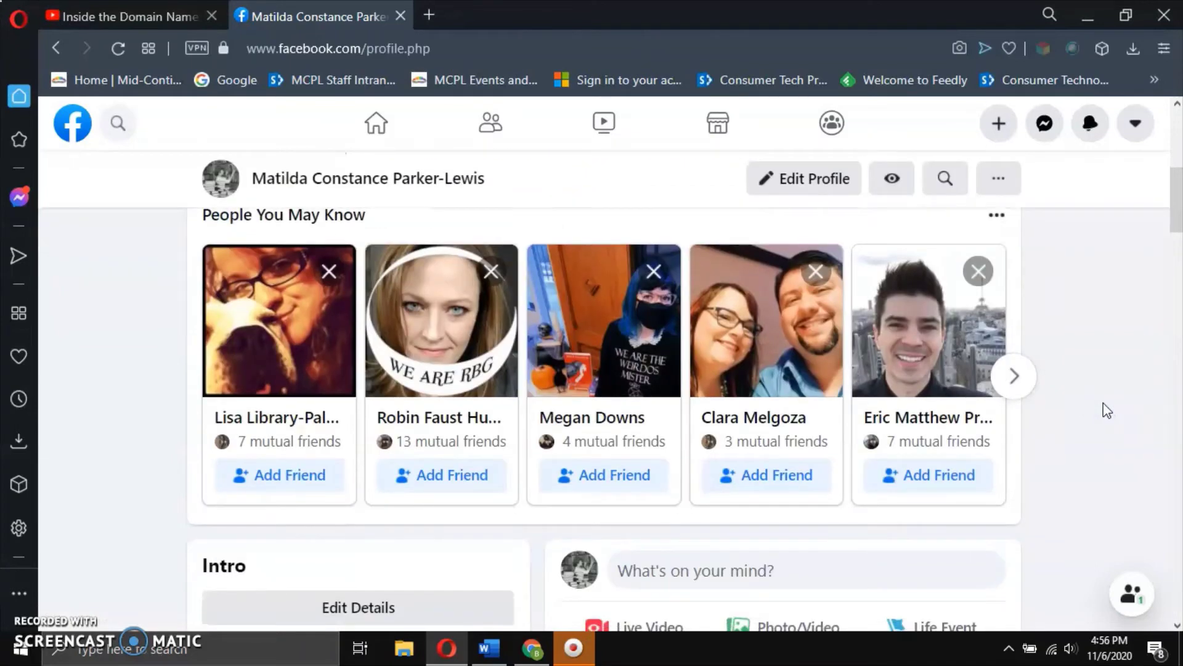
scroll(1108, 410, "up", 2)
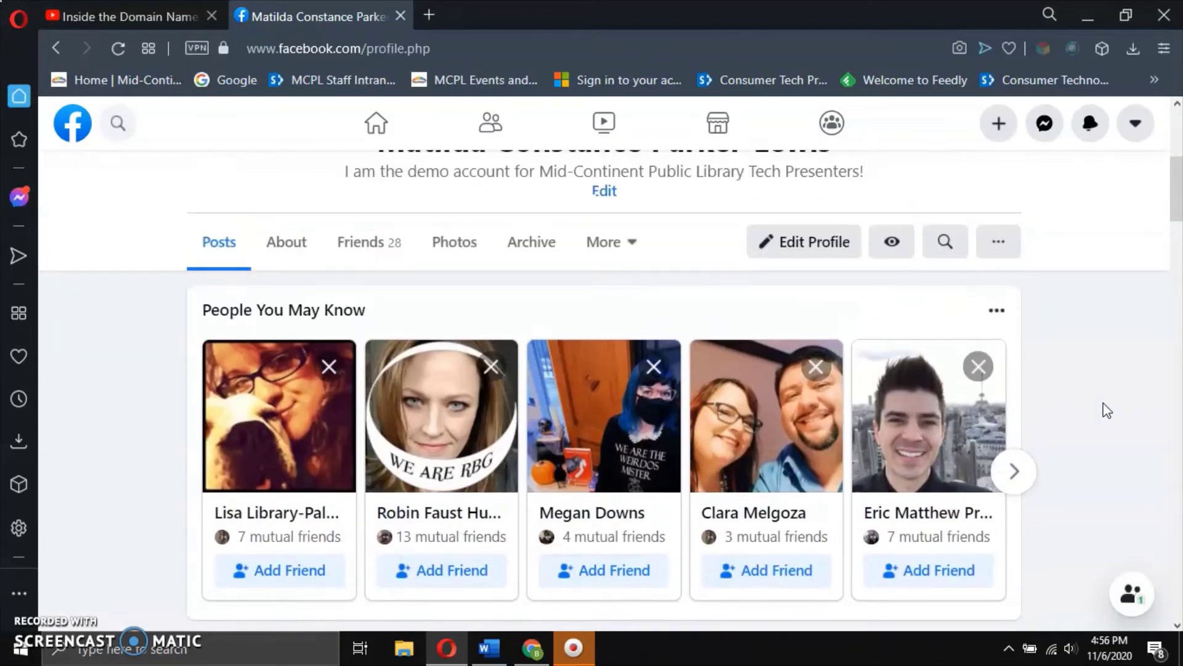
left_click(995, 311)
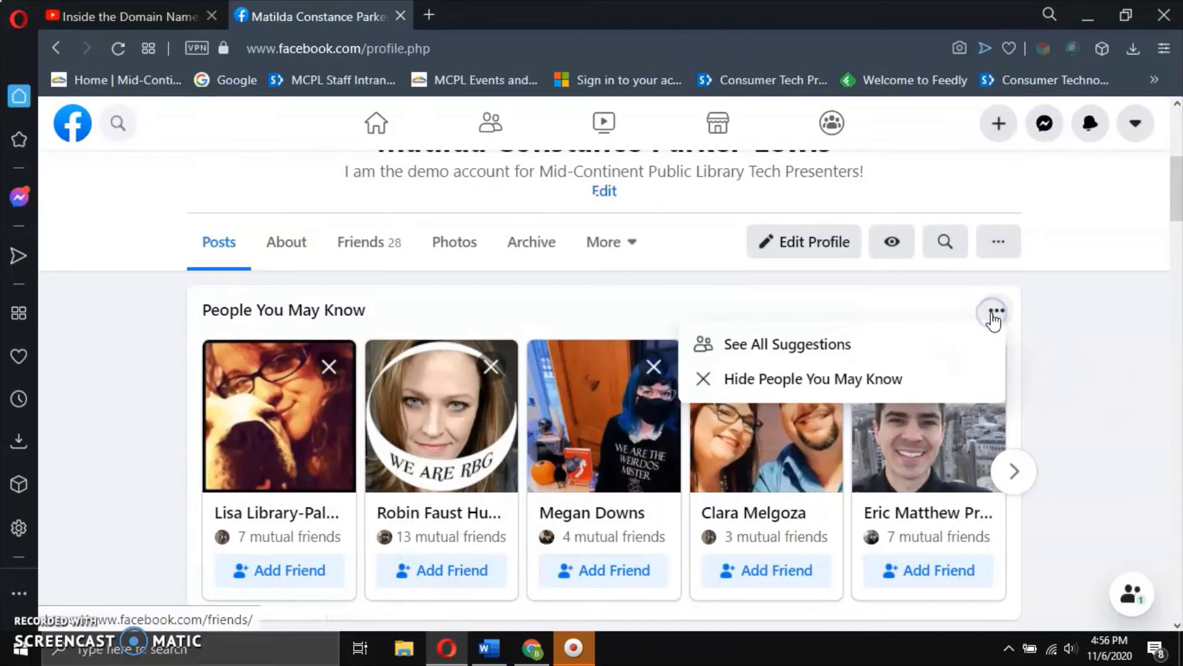
left_click(890, 381)
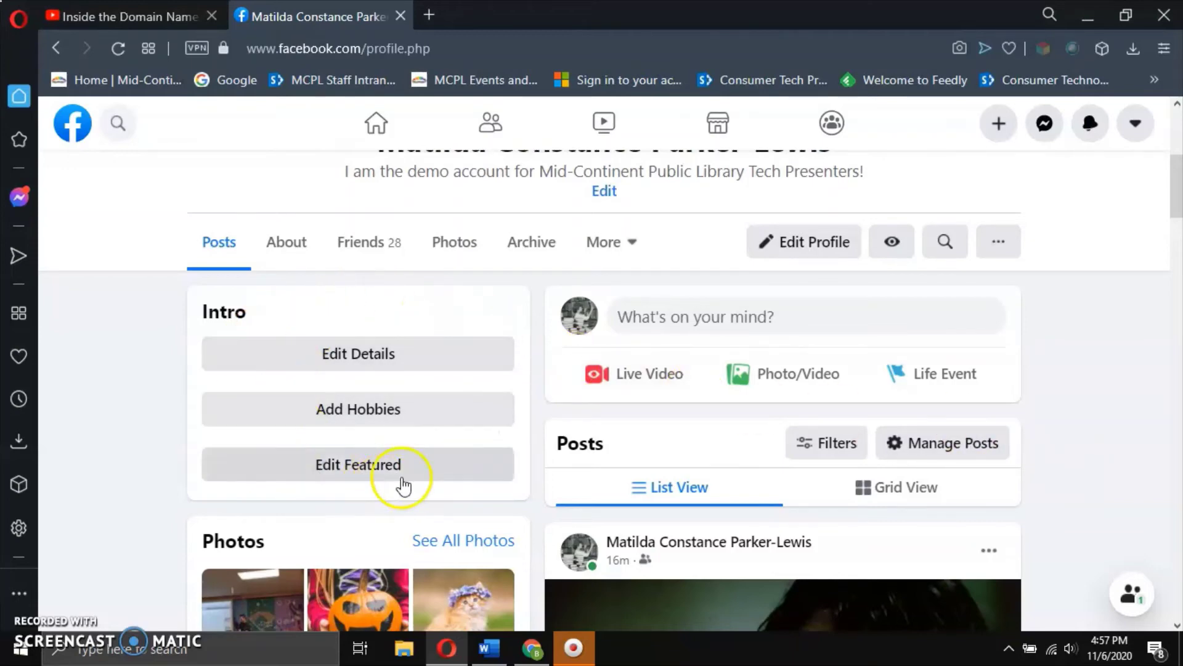
scroll(404, 487, "down", 2)
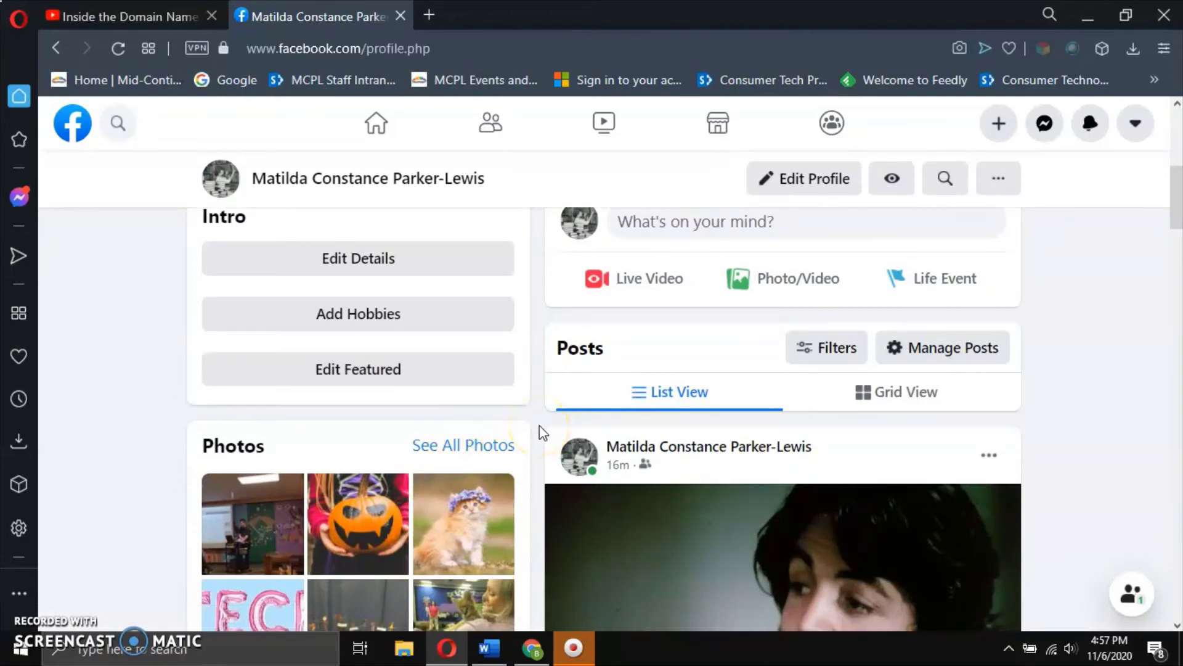
scroll(539, 426, "down", 2)
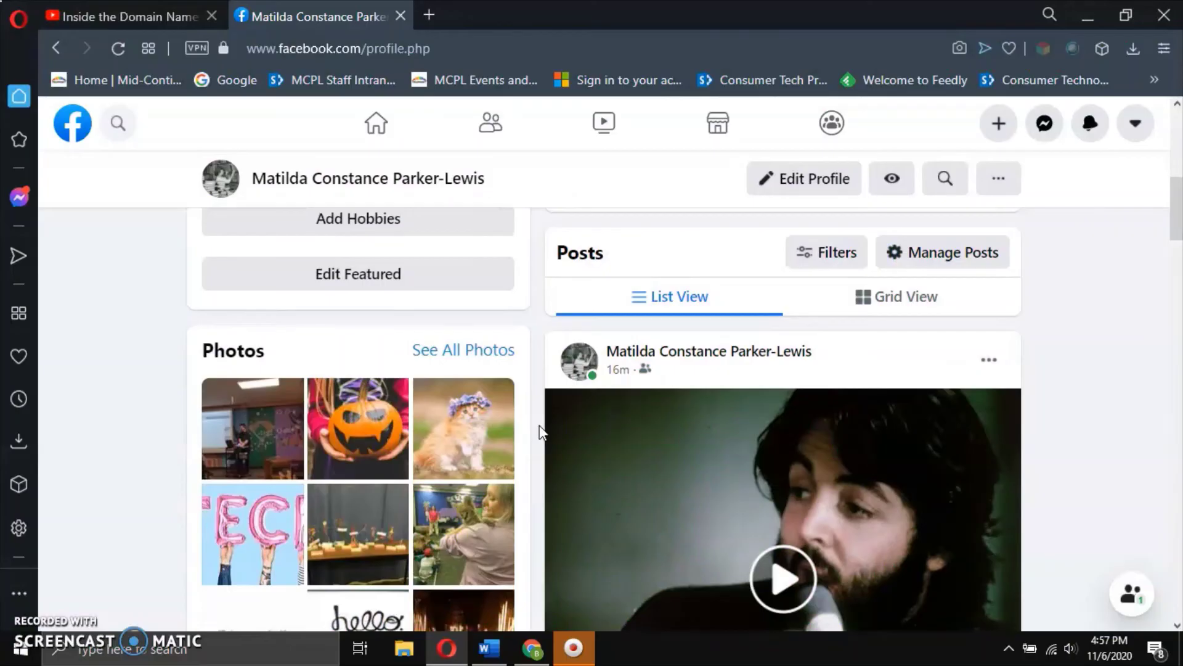
scroll(534, 419, "down", 2)
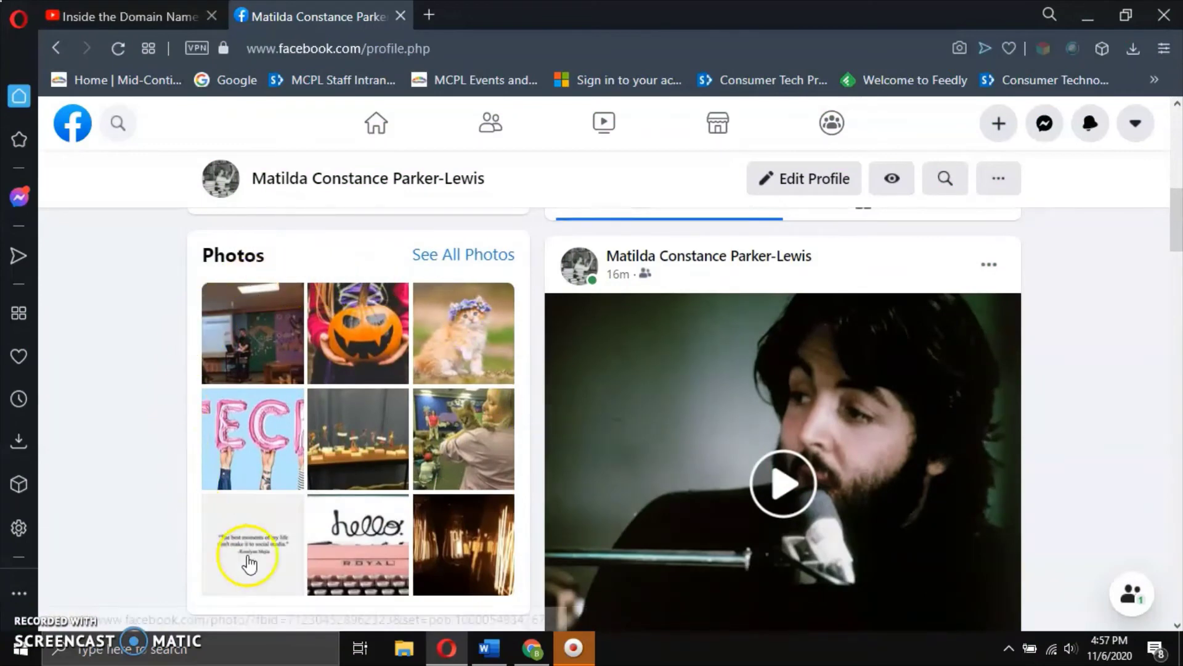
scroll(542, 501, "down", 4)
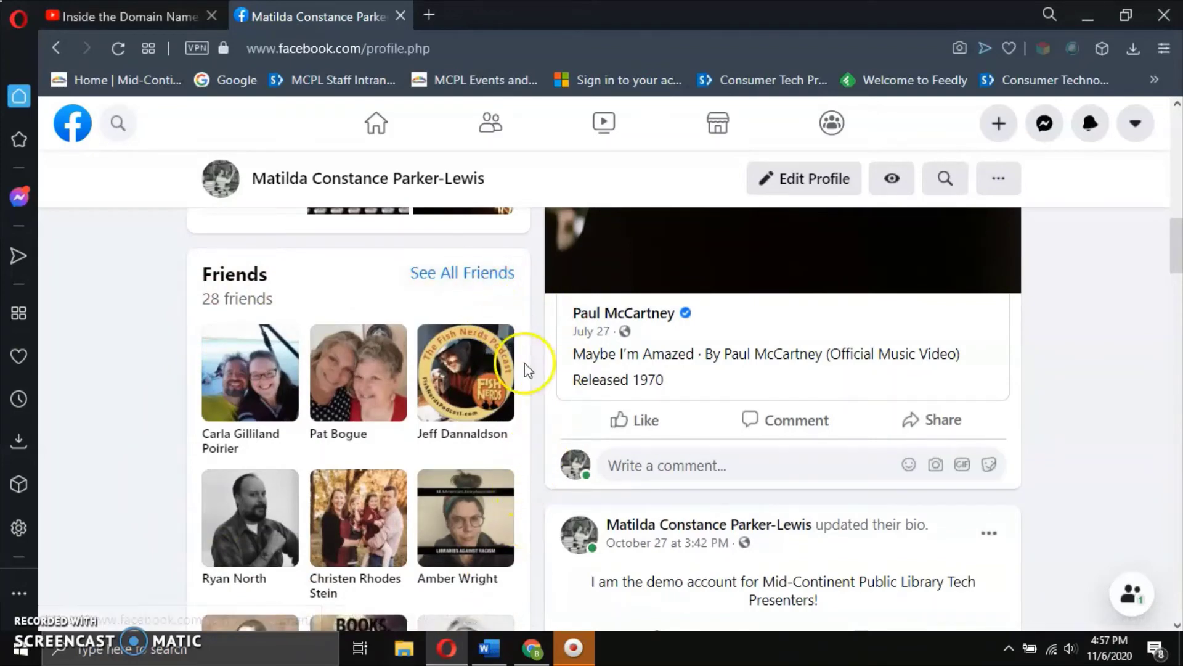
scroll(549, 409, "down", 4)
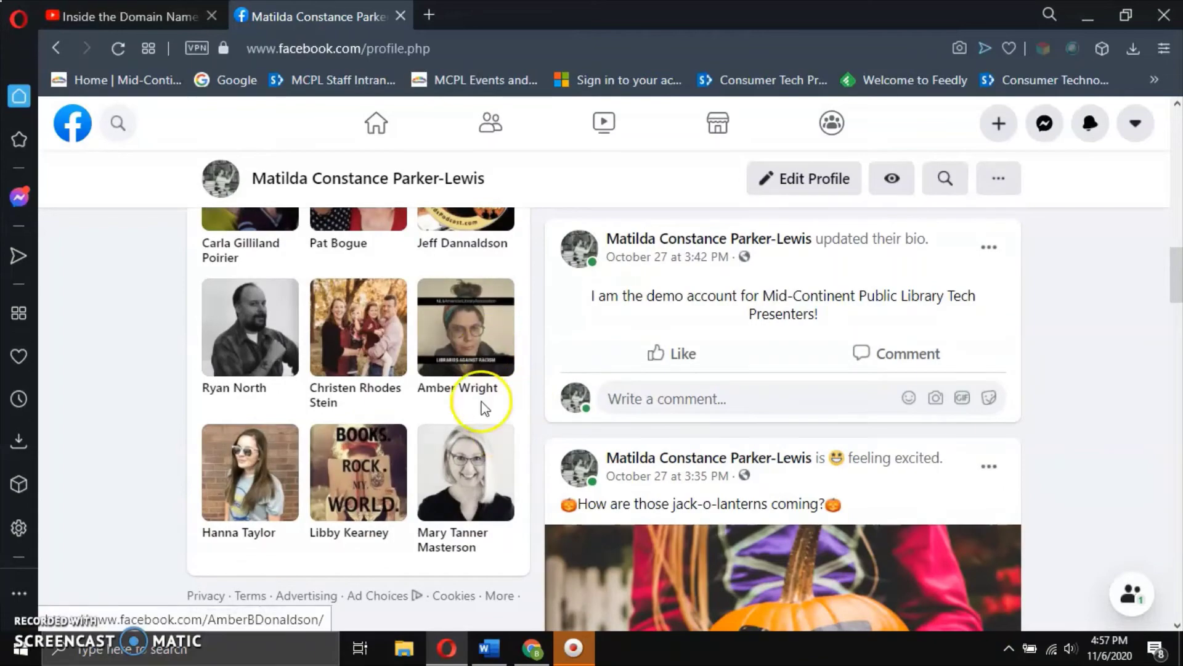
left_click(644, 368)
scroll(647, 368, "down", 5)
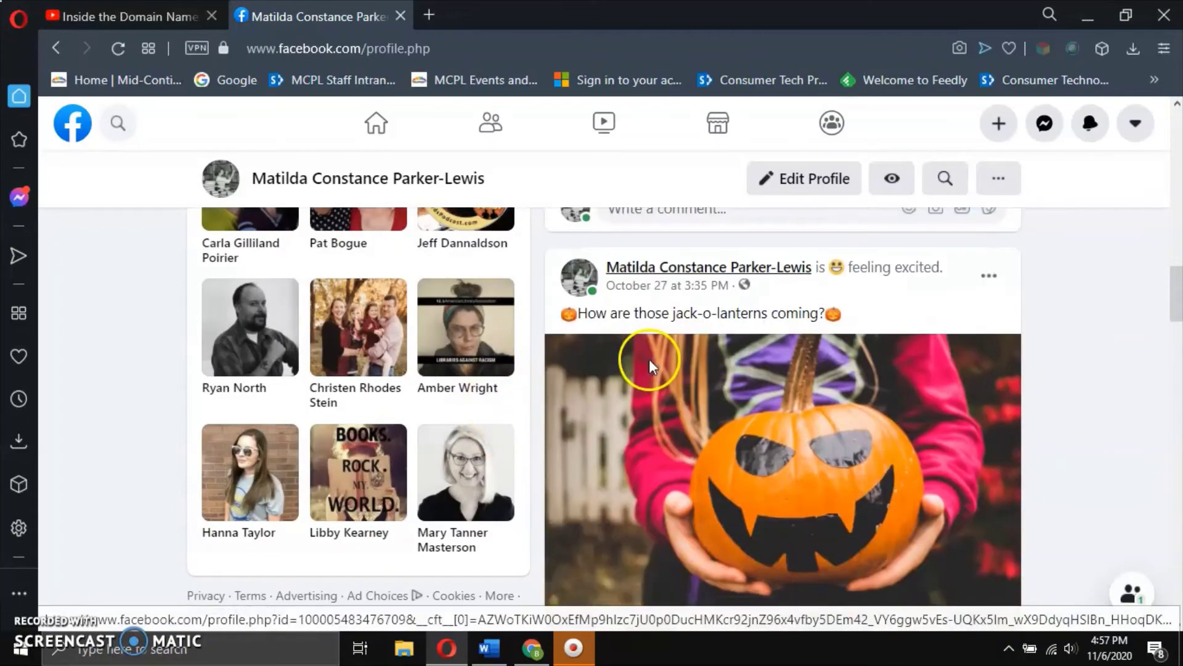
scroll(650, 368, "down", 5)
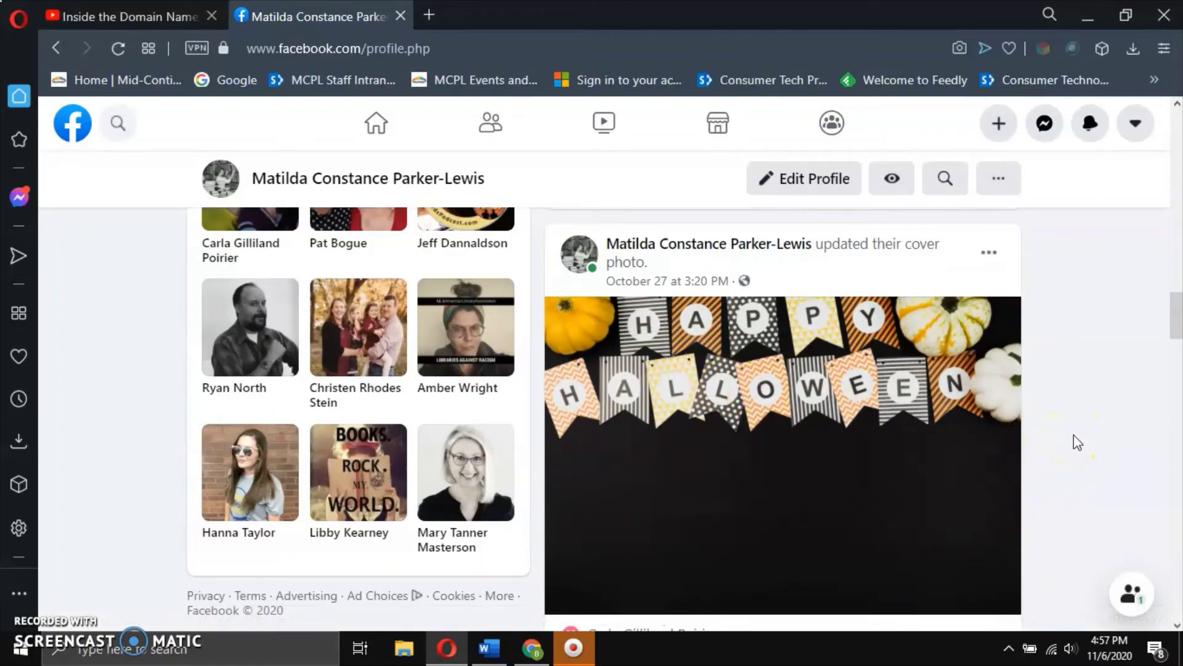
scroll(1073, 434, "up", 6)
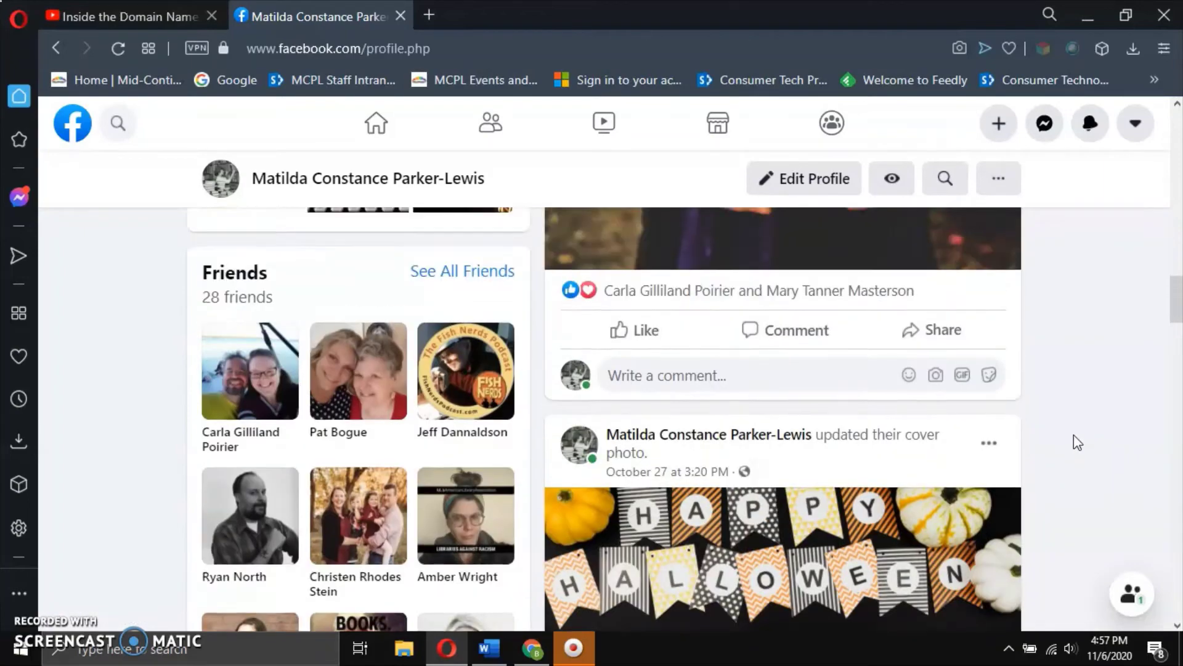
scroll(1073, 436, "up", 10)
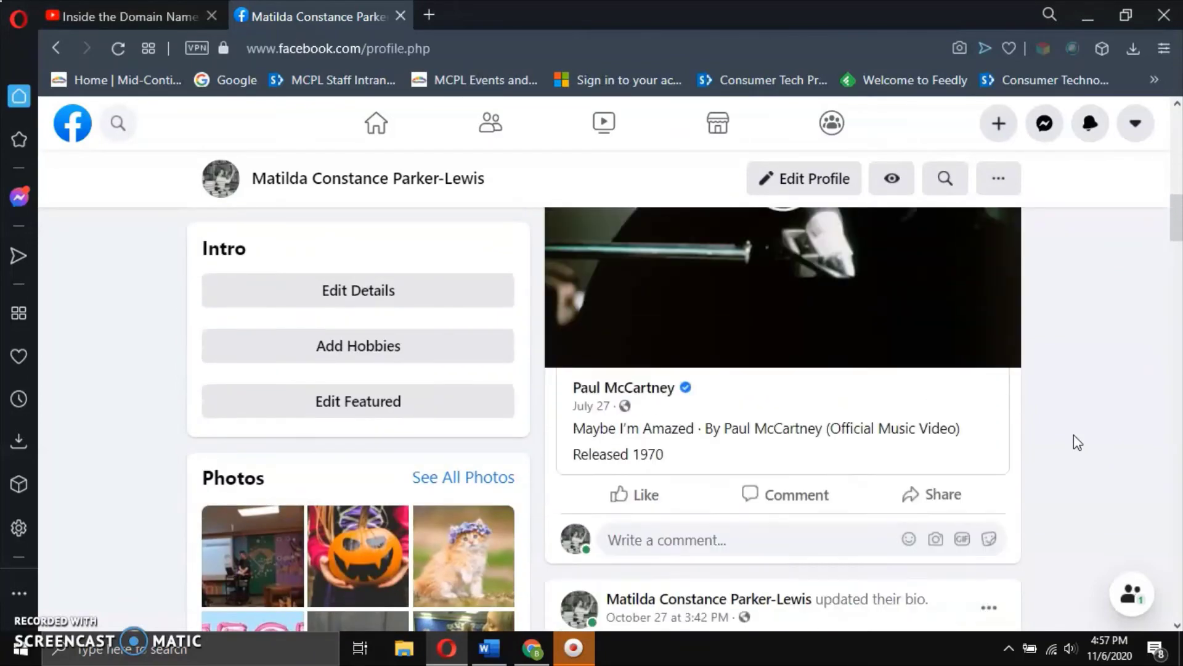
scroll(1073, 434, "up", 5)
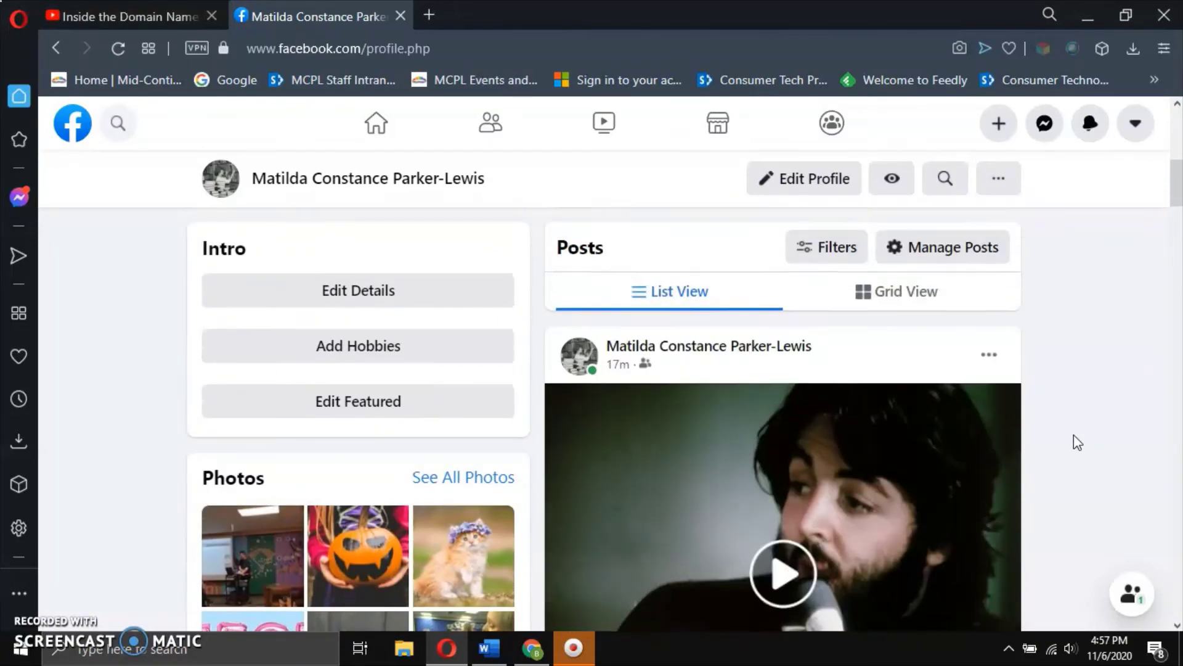
scroll(1073, 435, "down", 2)
mouse_move(748, 259)
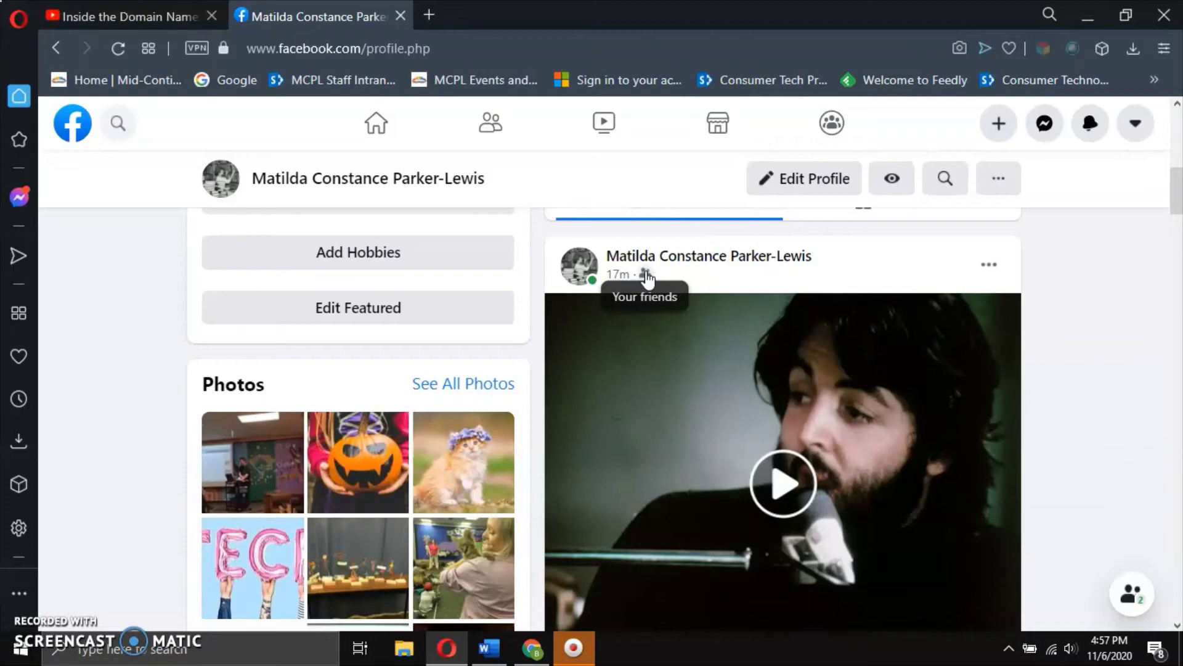
left_click(646, 276)
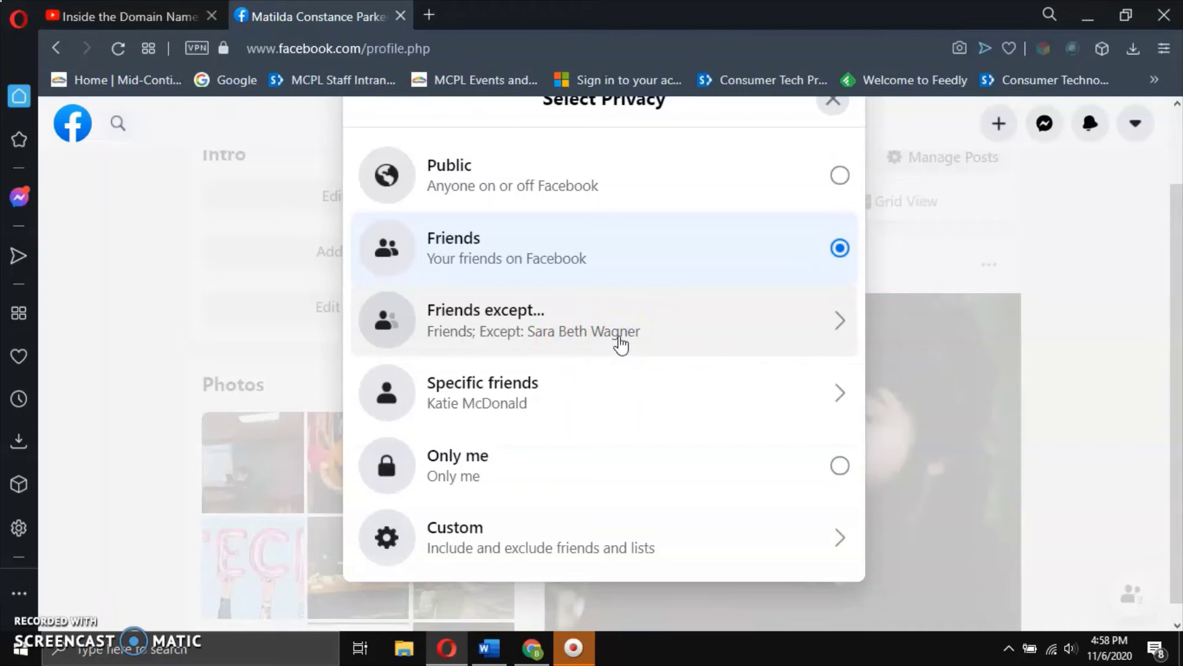
left_click(629, 334)
scroll(631, 339, "up", 2)
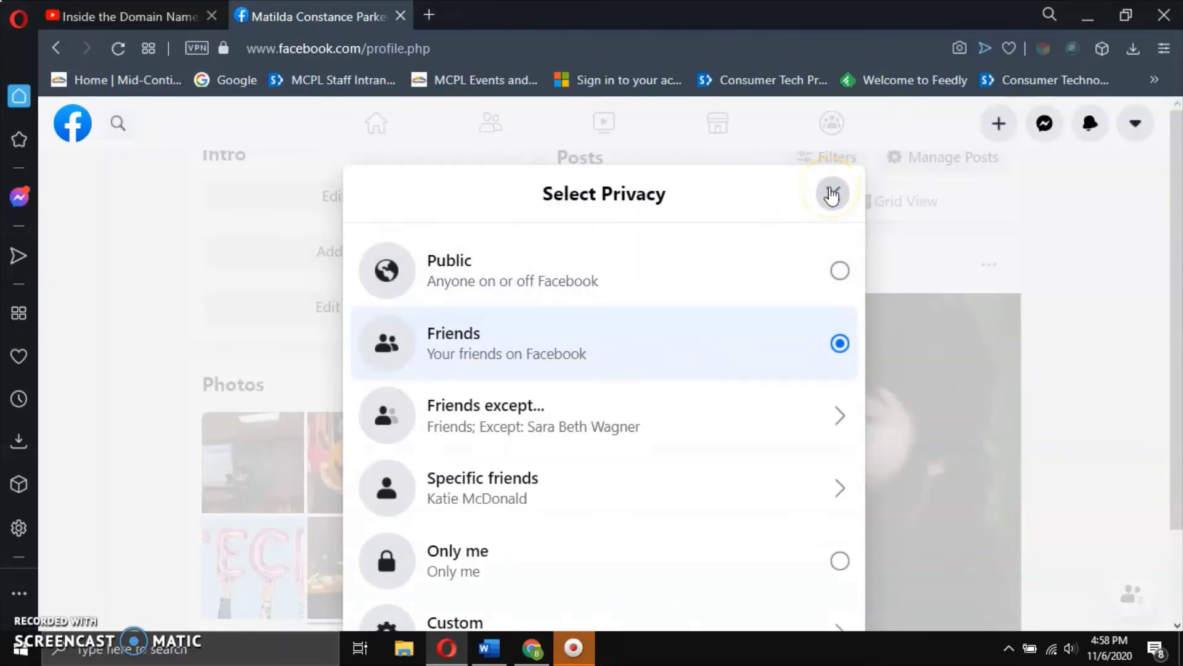
left_click(832, 194)
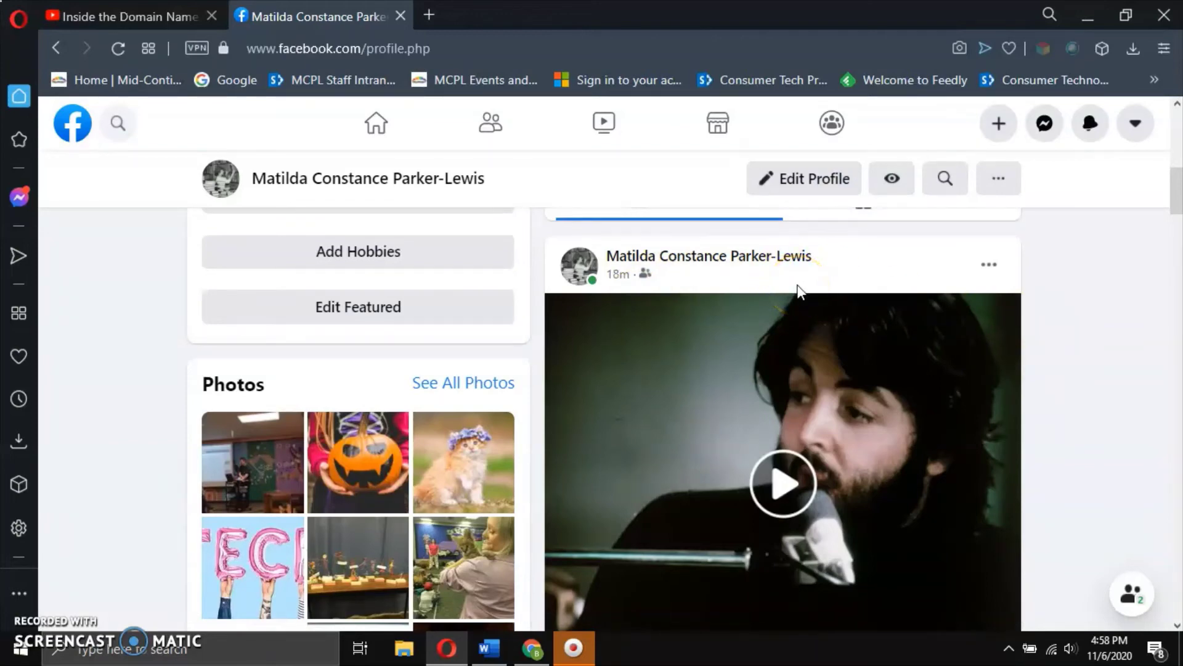
Close the Select Privacy dialog, keeping the shared video friends-only, and scroll down the profile.
mouse_move(652, 284)
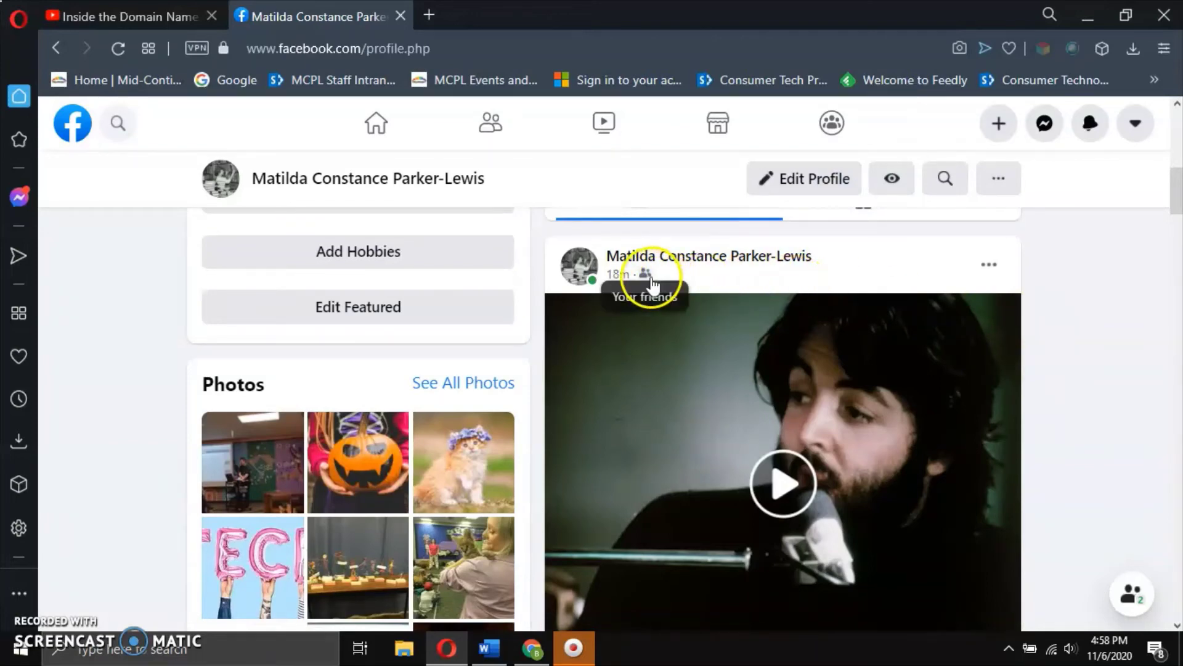
scroll(1042, 299, "down", 2)
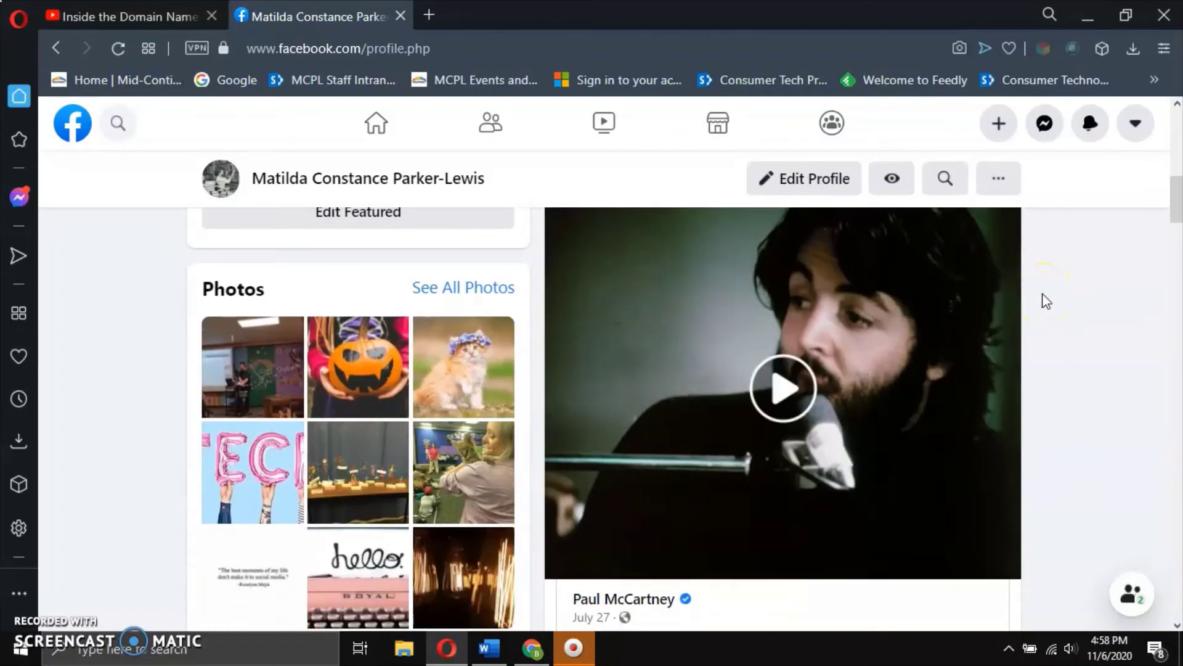
scroll(1046, 300, "down", 5)
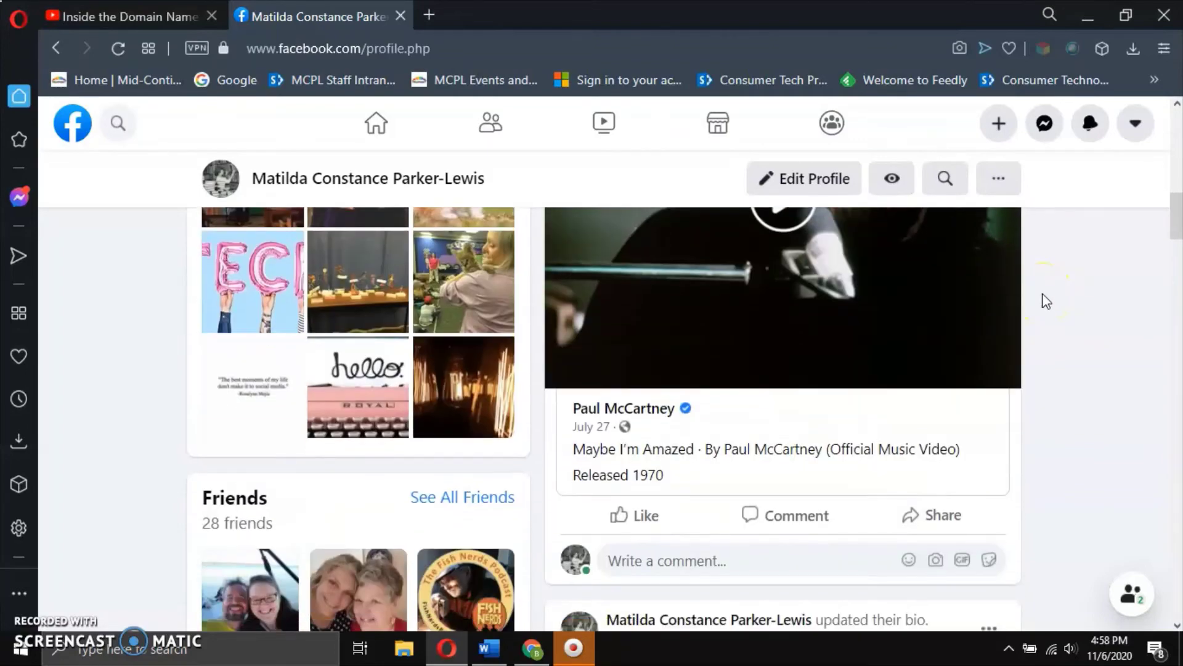
left_click(1080, 381)
scroll(1084, 386, "down", 5)
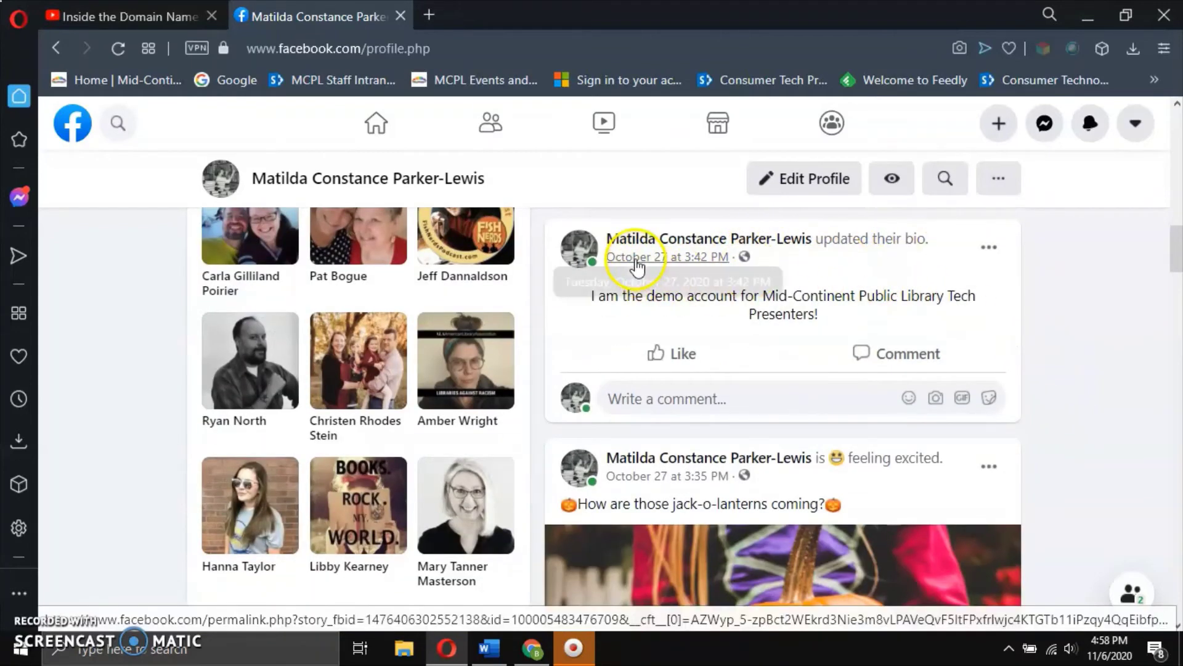
scroll(798, 342, "down", 1)
scroll(799, 343, "down", 3)
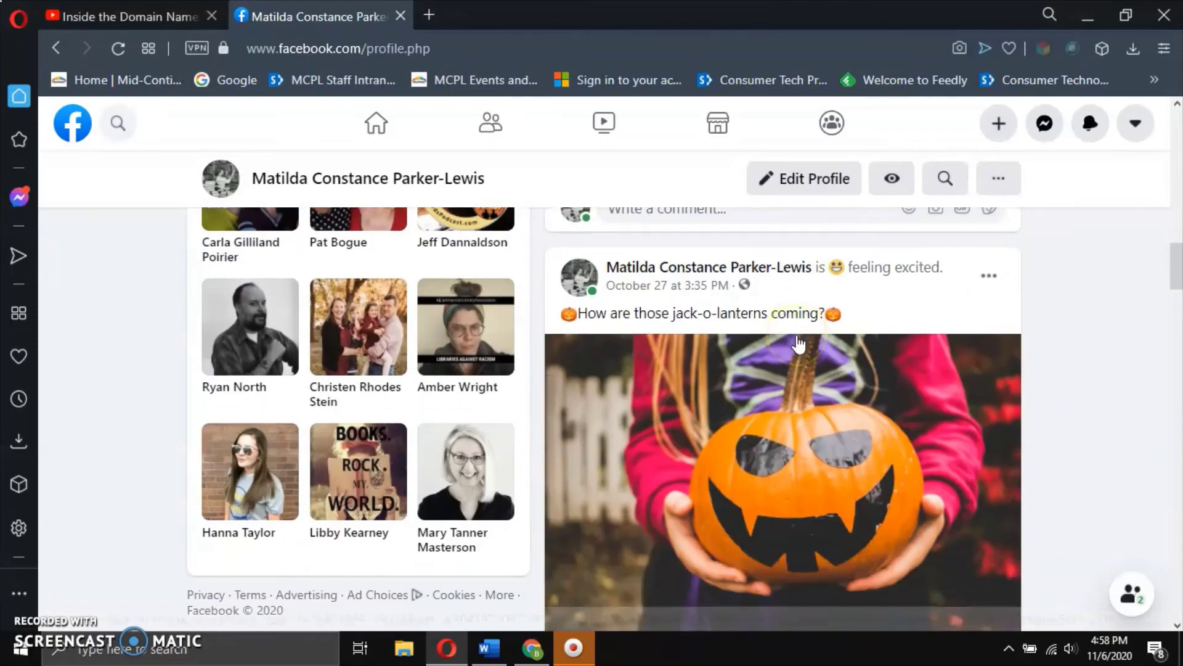
scroll(1051, 349, "down", 5)
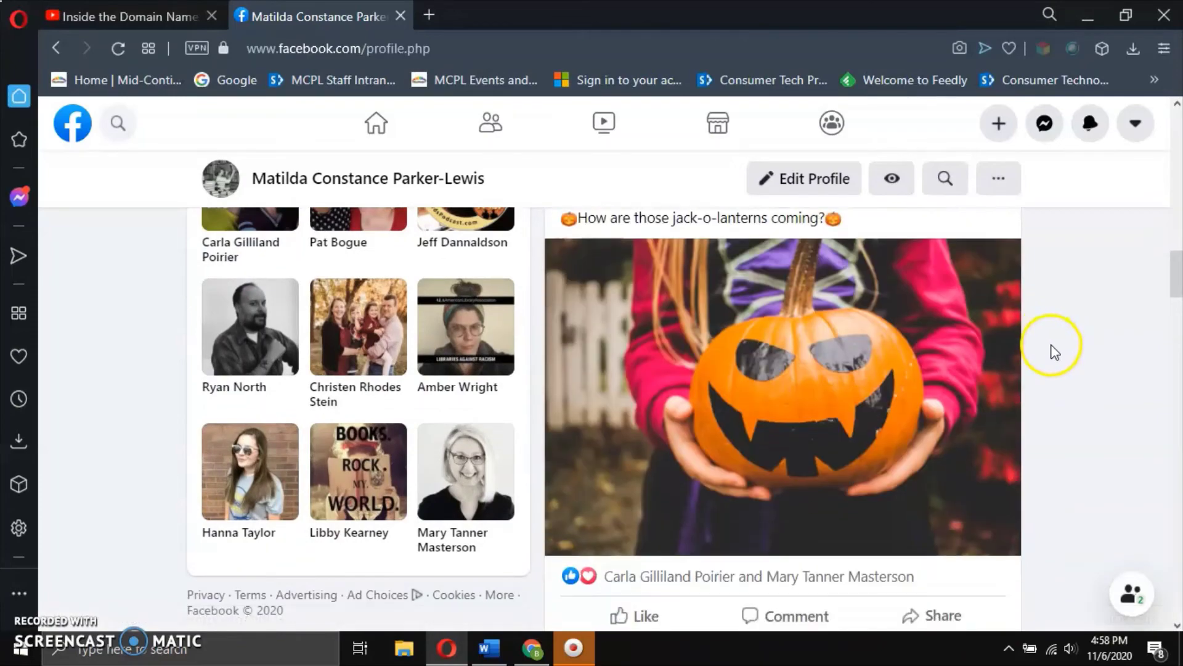
scroll(1052, 349, "up", 5)
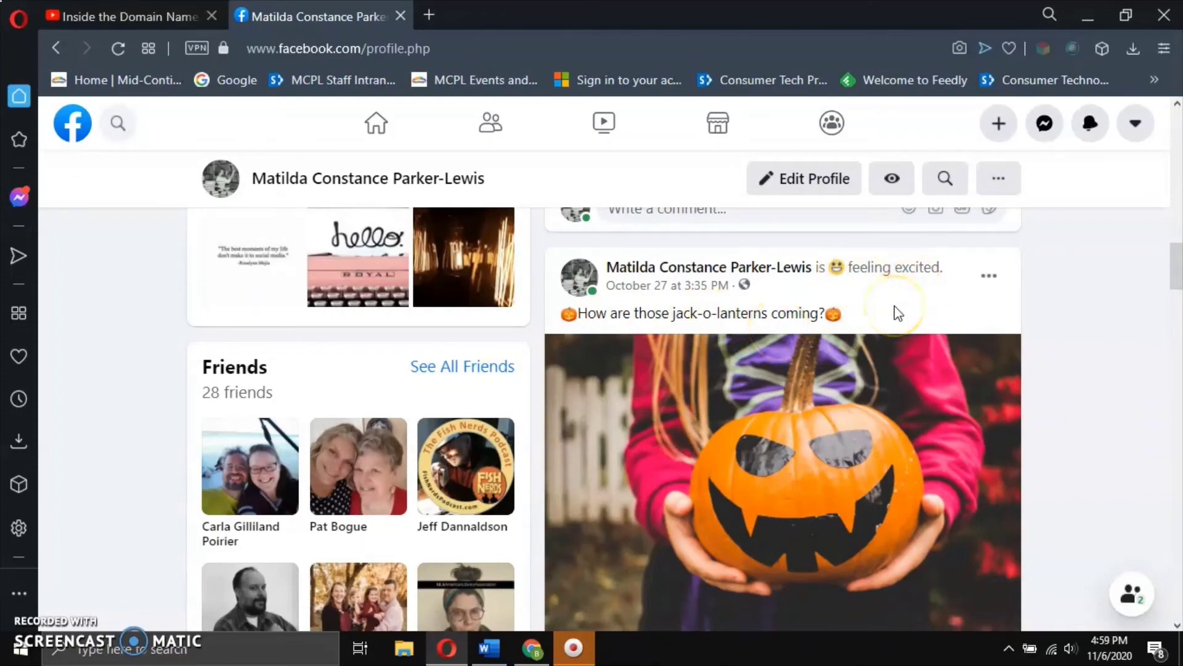
Scroll back up to the Posts area and select the 'What's on your mind?' composer.
scroll(898, 314, "down", 3)
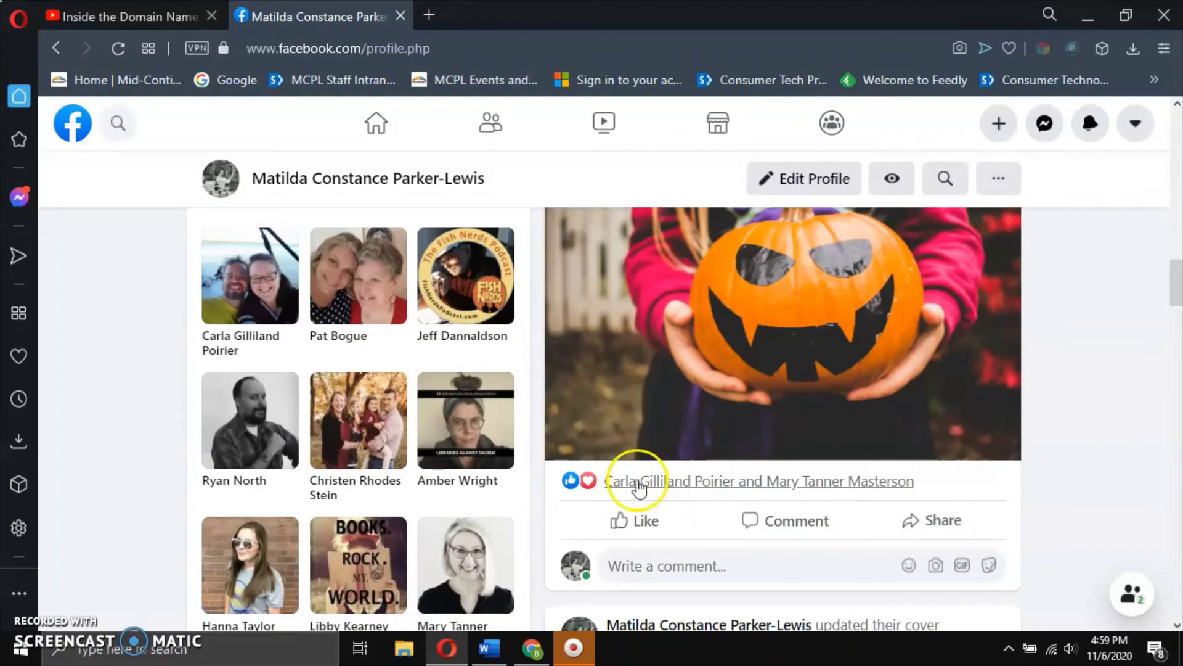
mouse_move(589, 485)
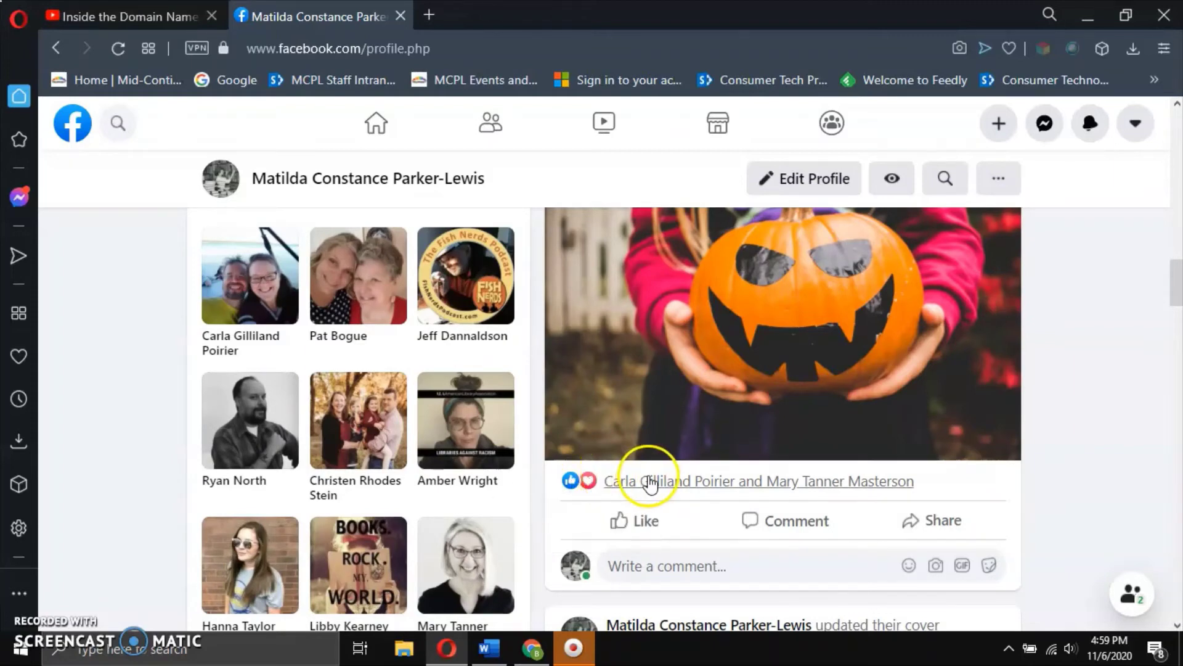
scroll(709, 492, "down", 3)
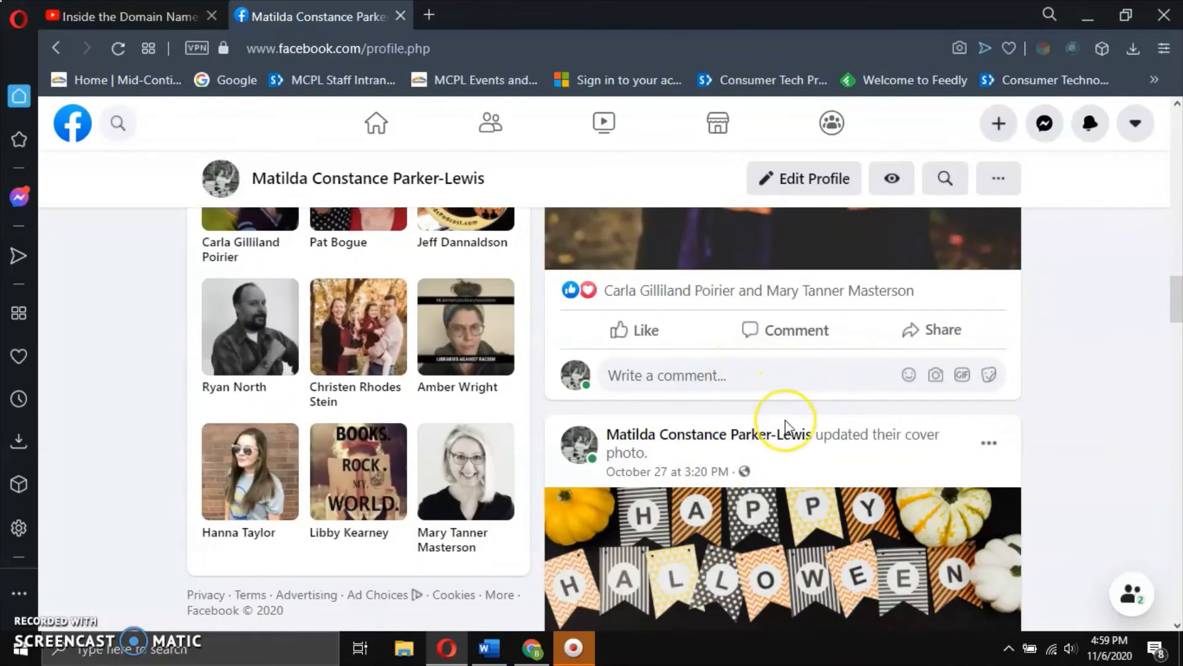
scroll(785, 422, "down", 5)
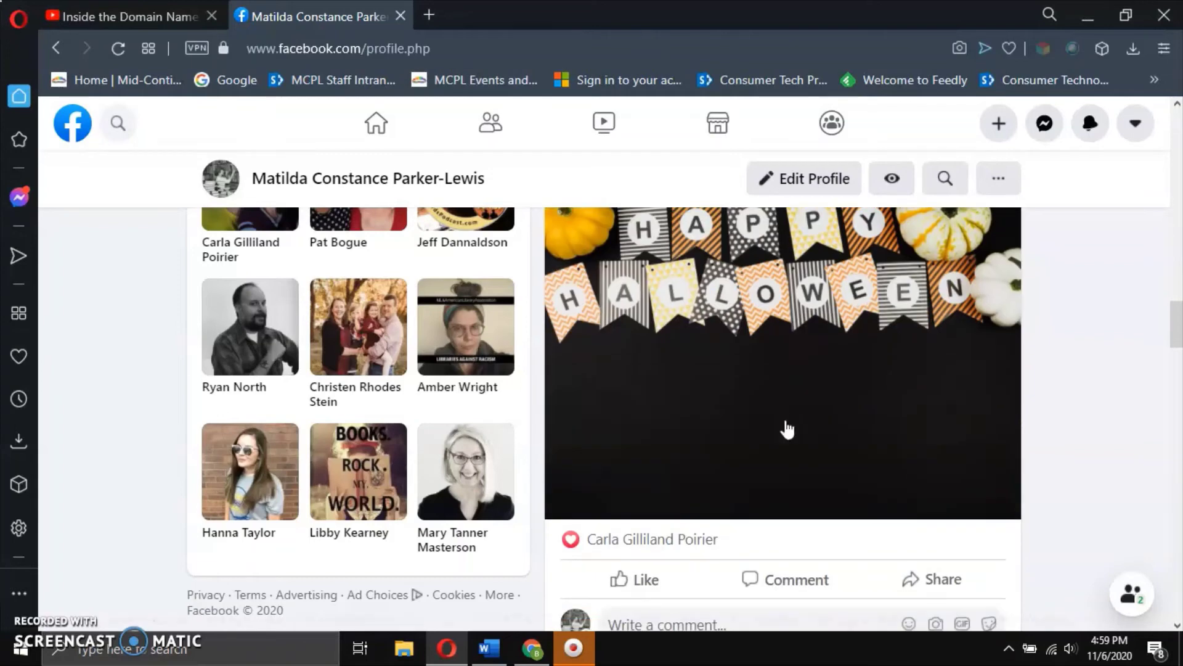
scroll(787, 428, "down", 8)
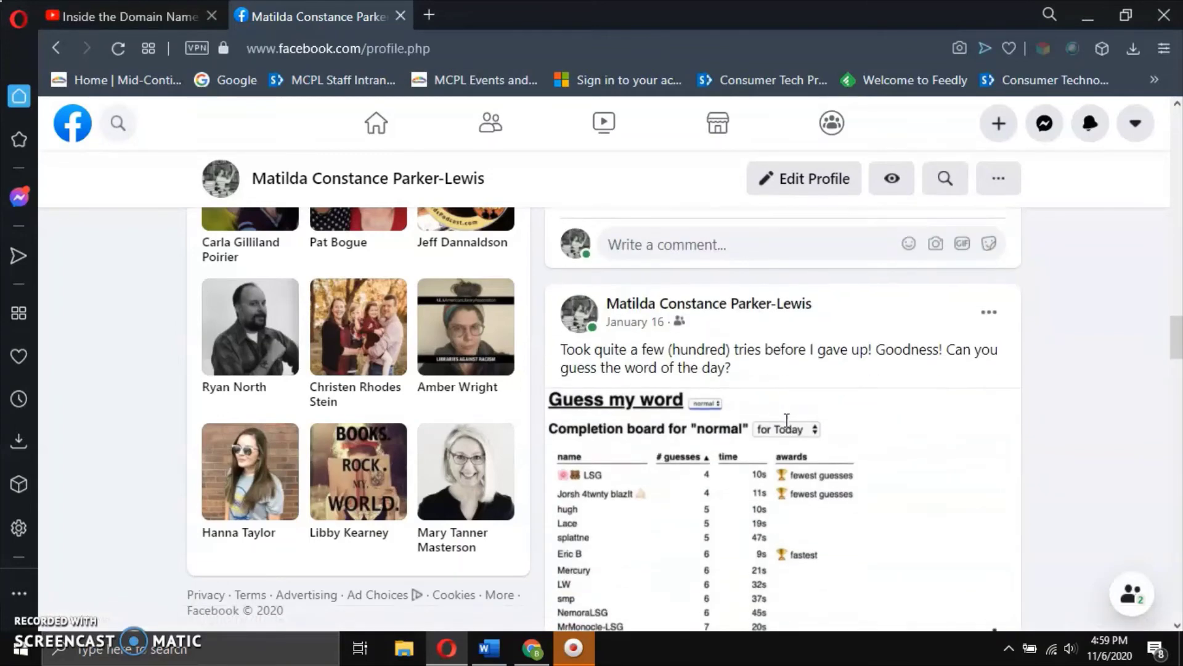
scroll(787, 422, "down", 3)
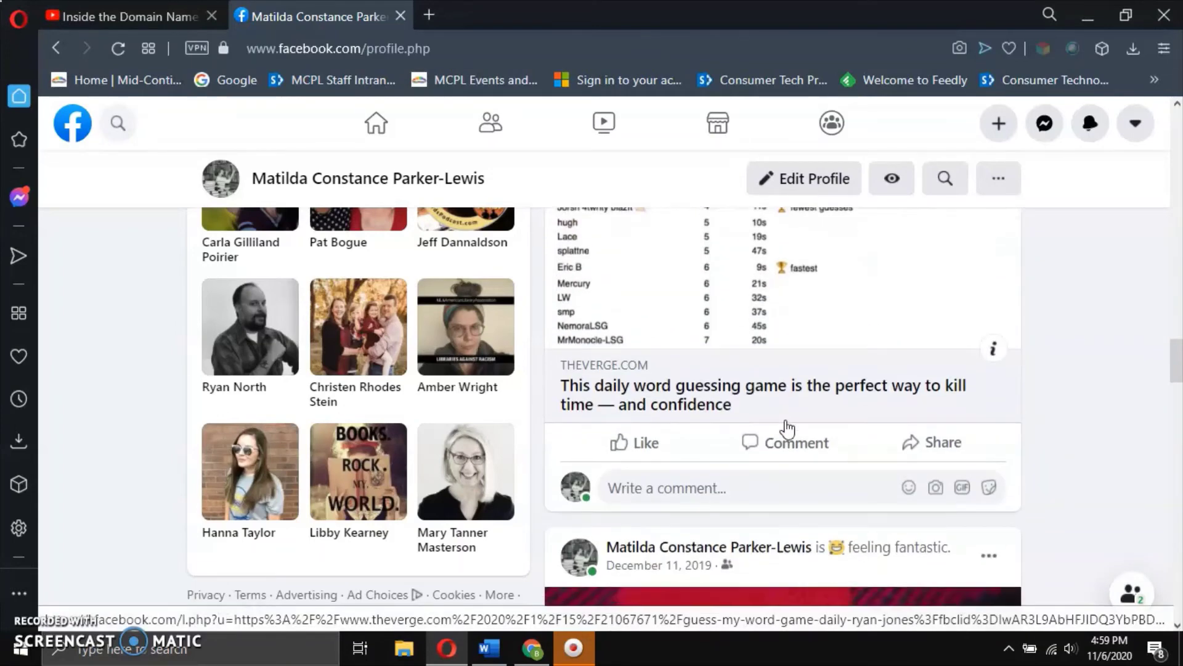
scroll(787, 426, "up", 10)
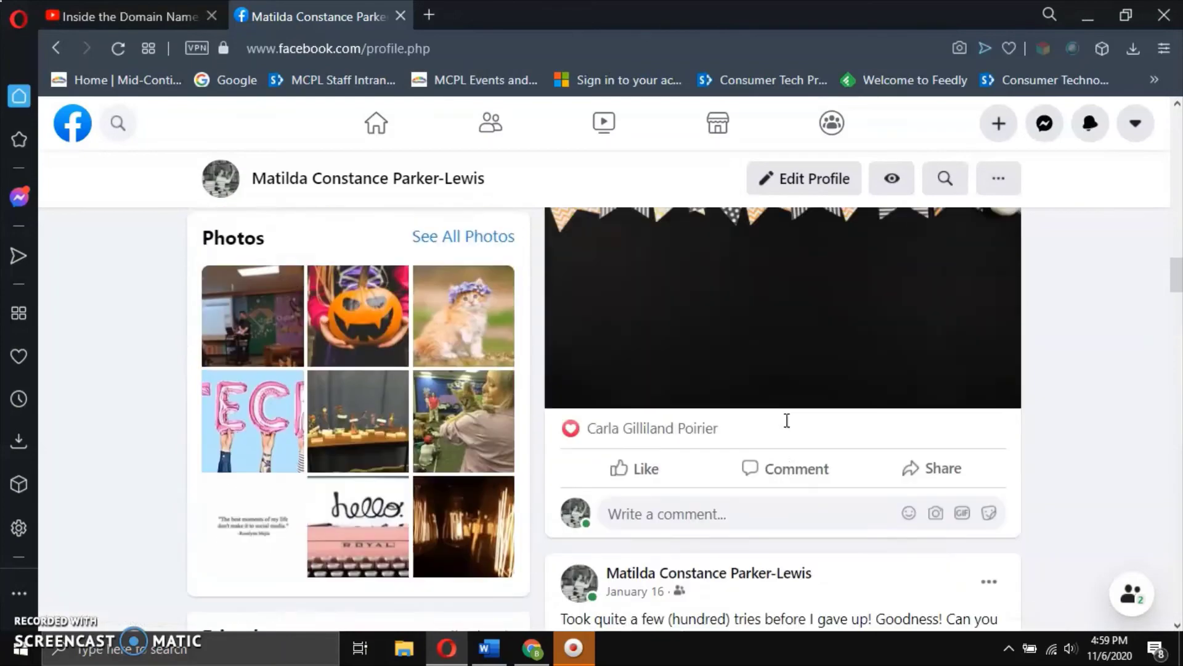
scroll(787, 427, "up", 14)
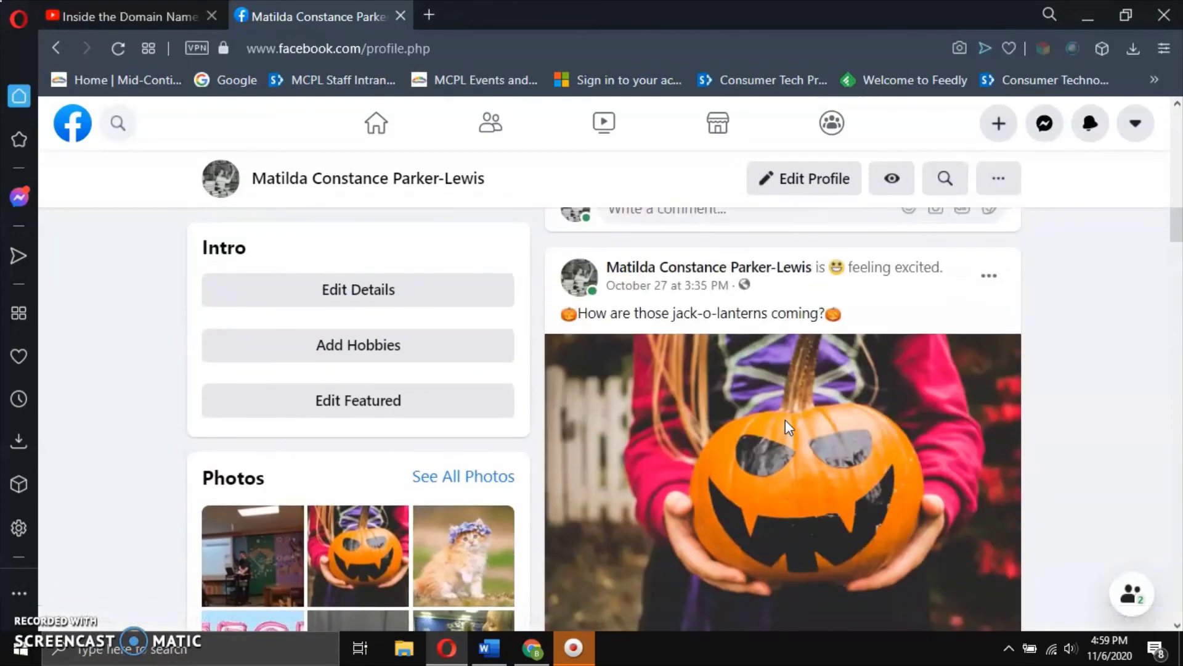
scroll(787, 427, "up", 8)
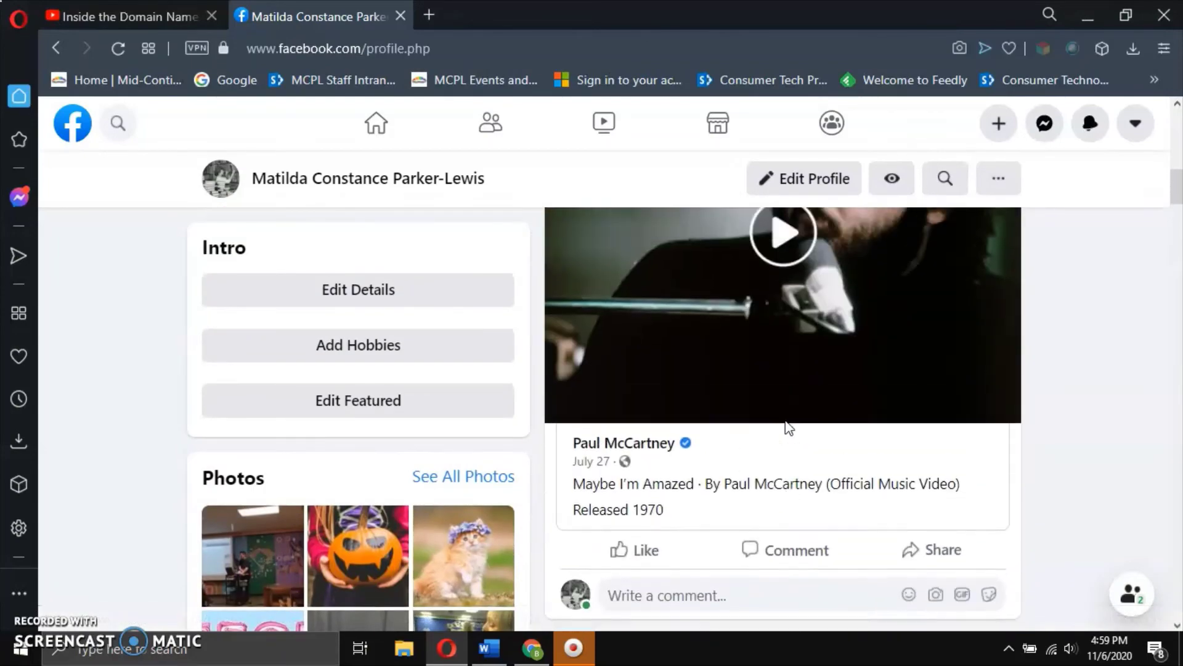
scroll(787, 427, "up", 6)
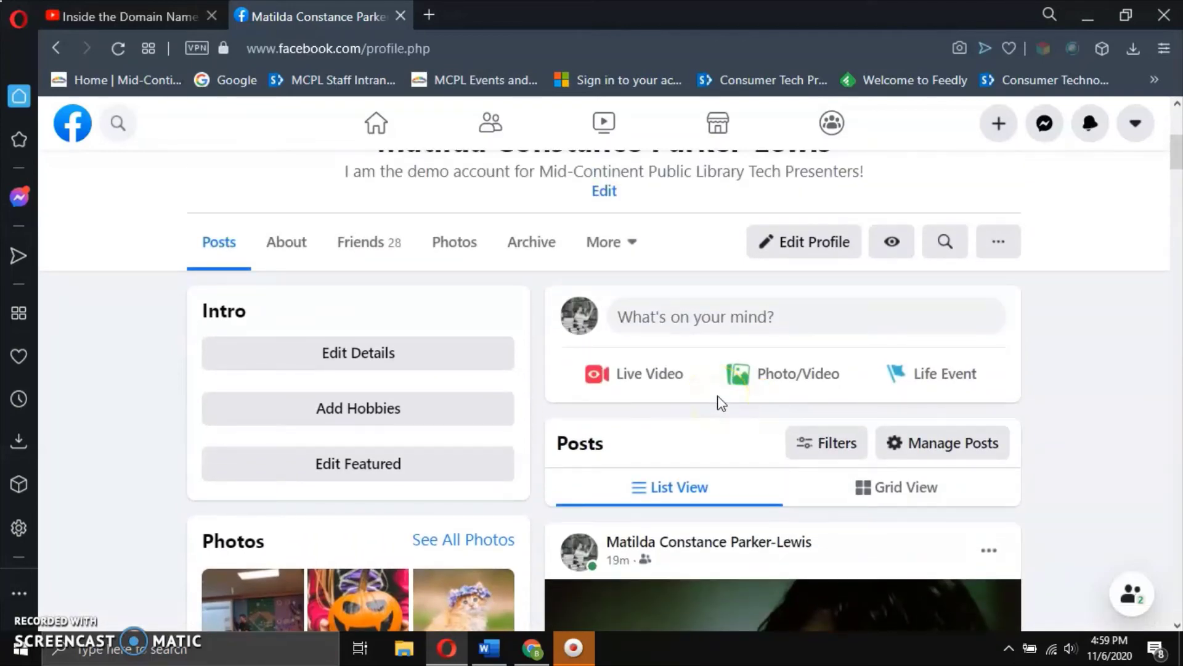
left_click(694, 318)
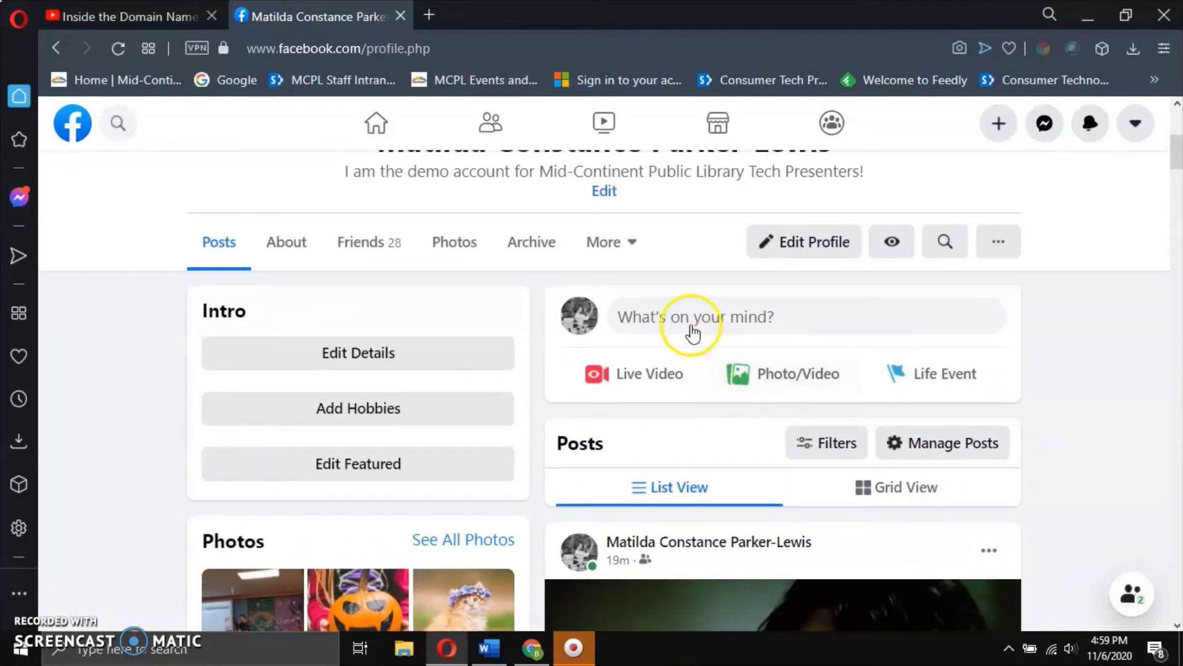
Open the Create Post window and set its audience to Public.
left_click(654, 320)
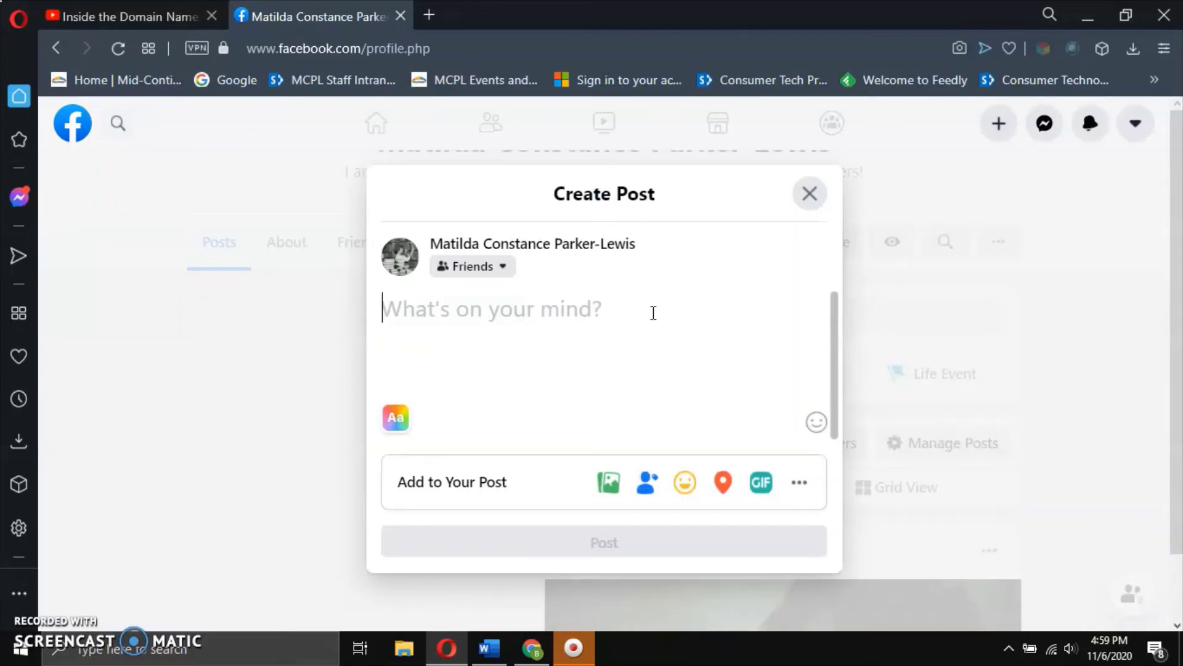
left_click(507, 267)
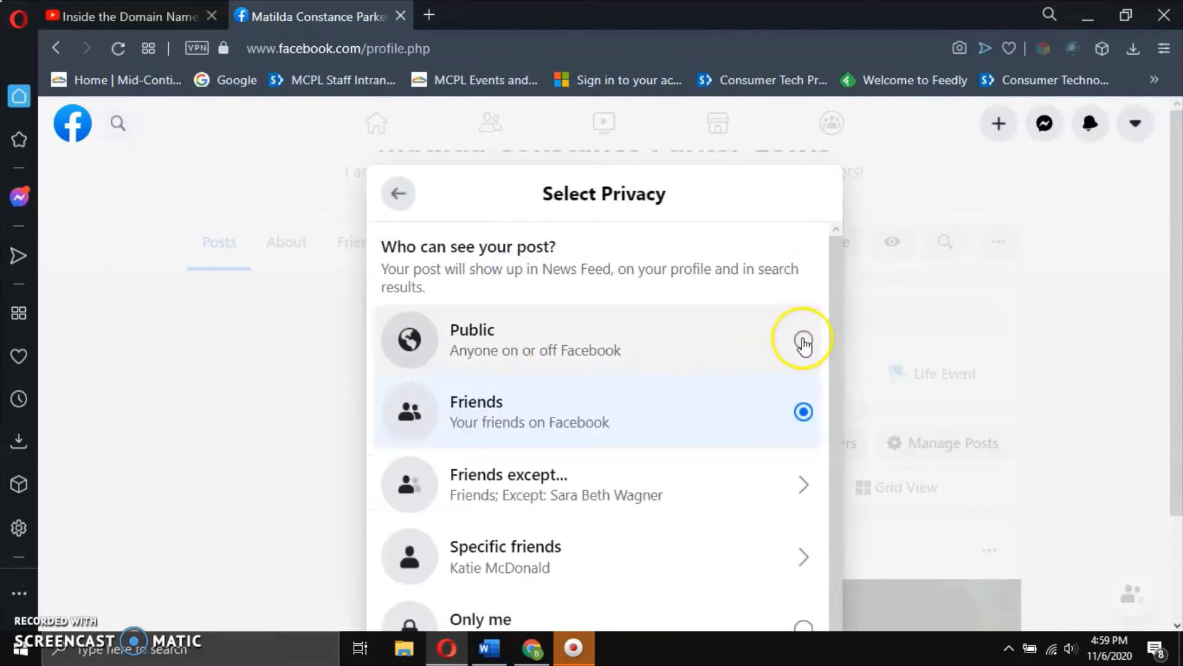
left_click(803, 341)
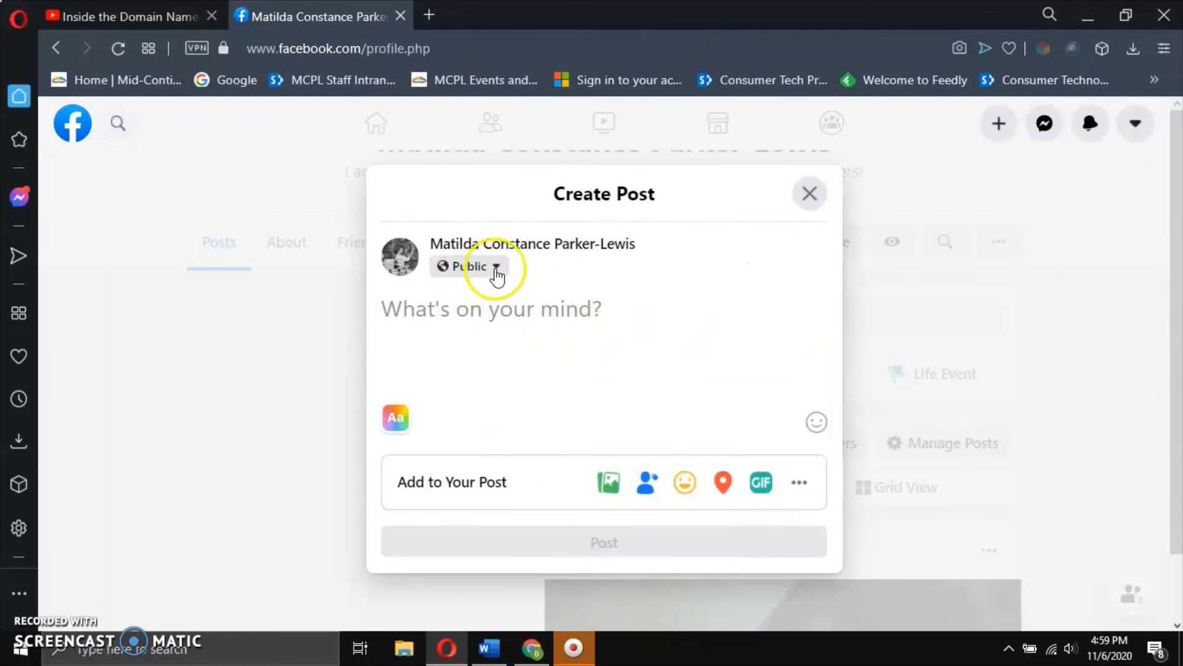
Preview 'Friends except…', then set the audience to Friends and place the cursor in the post box.
left_click(496, 269)
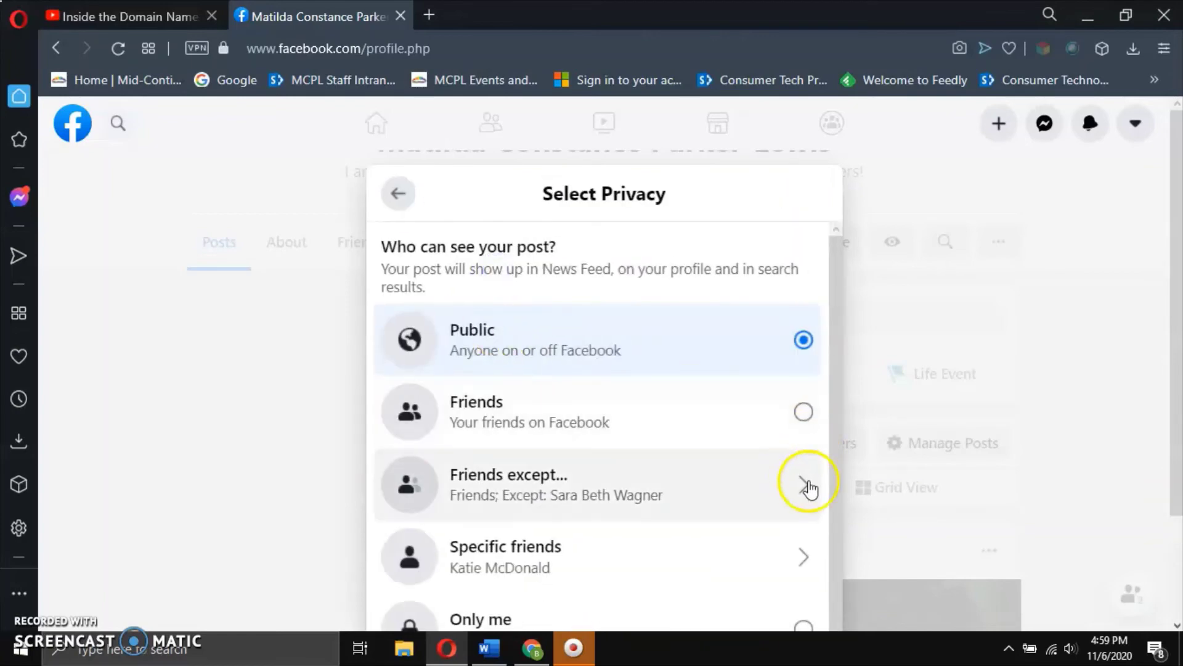
left_click(719, 479)
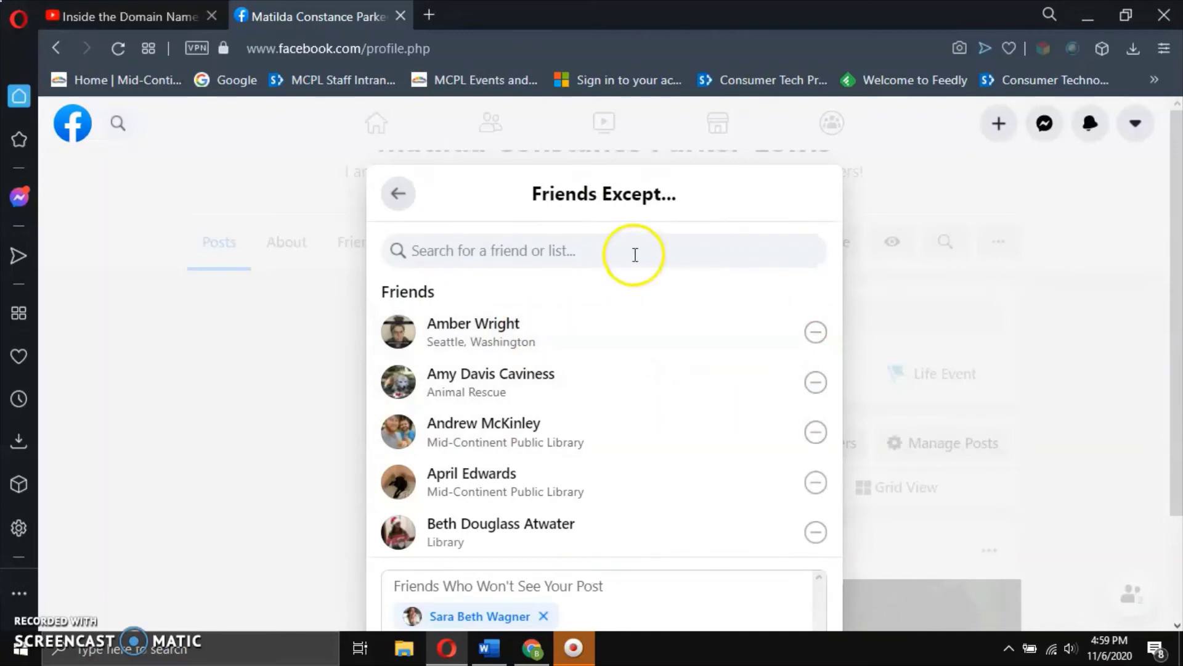
left_click(542, 617)
left_click(397, 192)
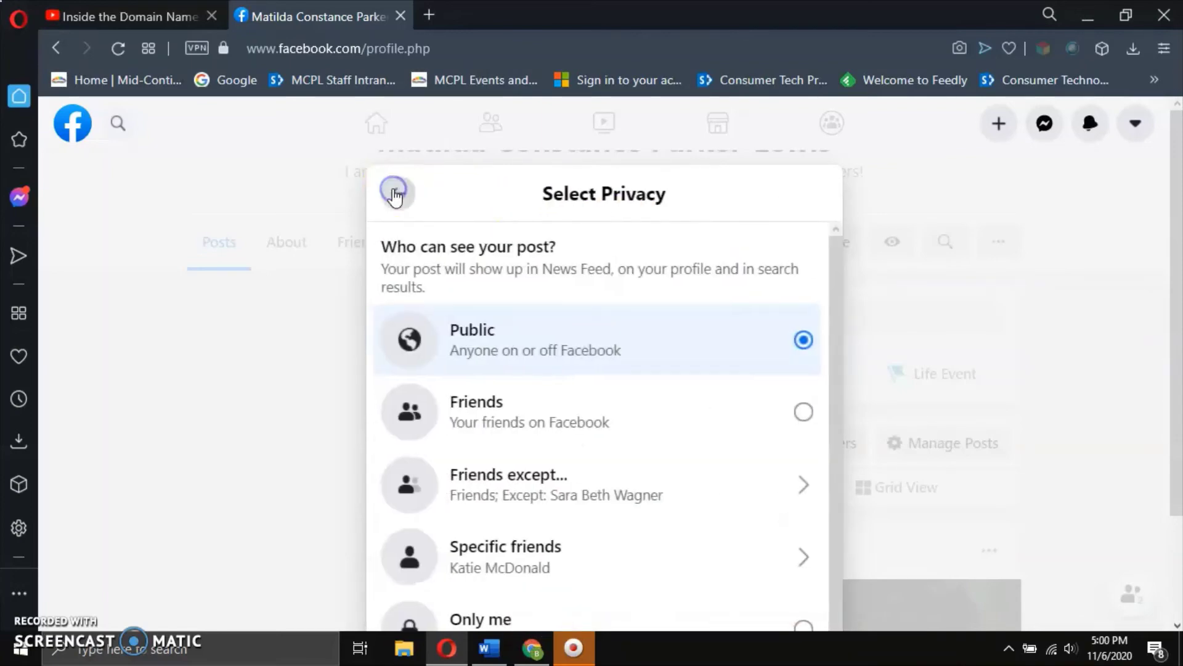
left_click(683, 419)
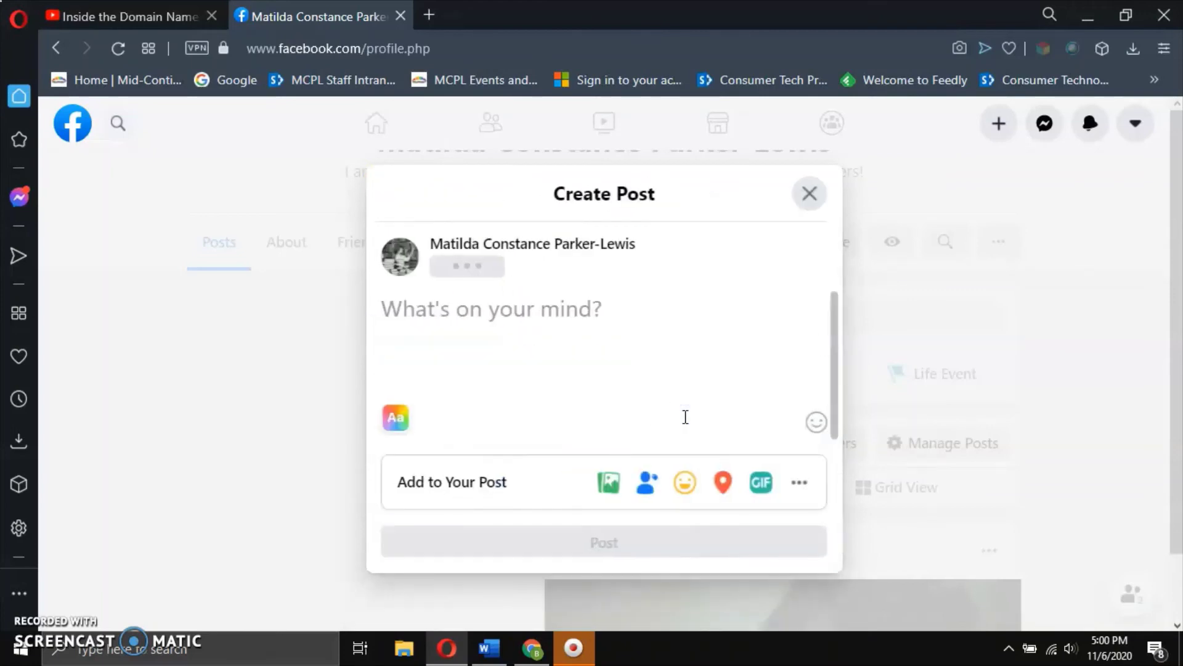
left_click(438, 308)
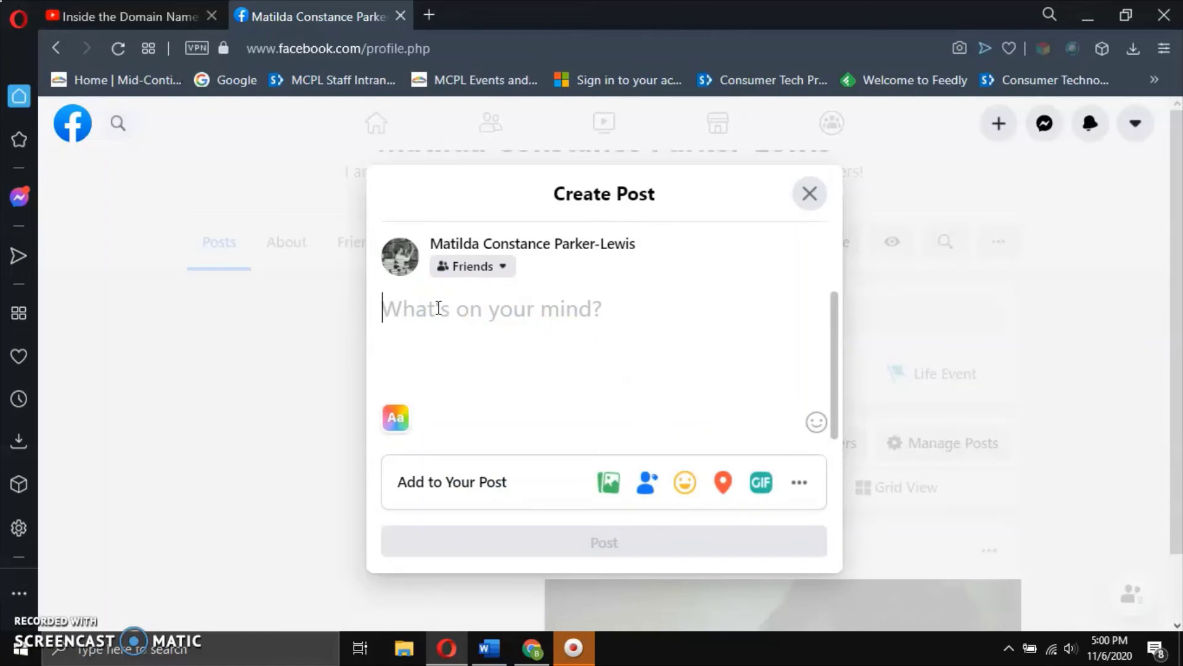
Write the post text 'I'm so happy it's Friday!' and show the background colour choices.
type("I'm so happy it's ")
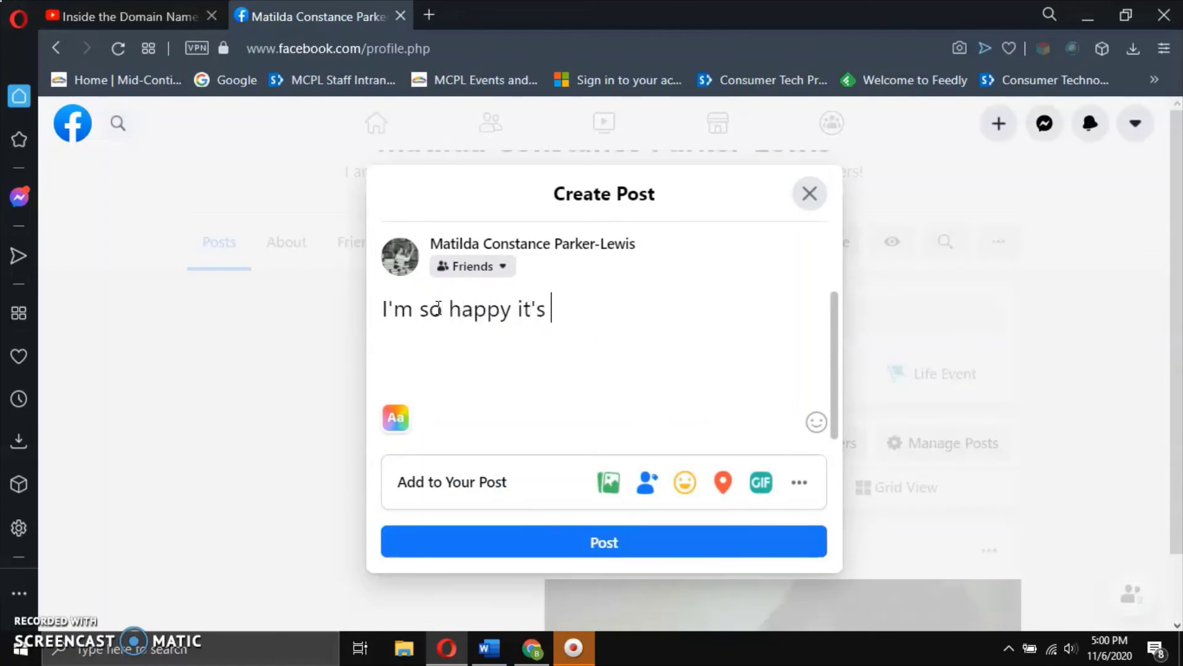
type("Friday!")
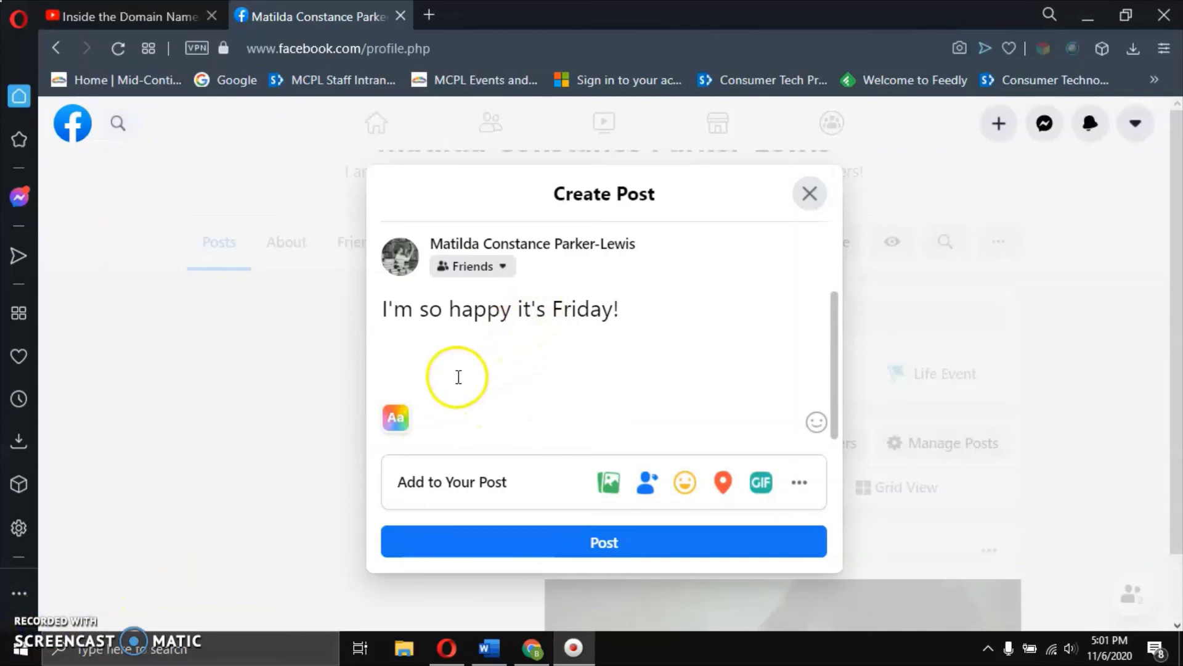
left_click(398, 421)
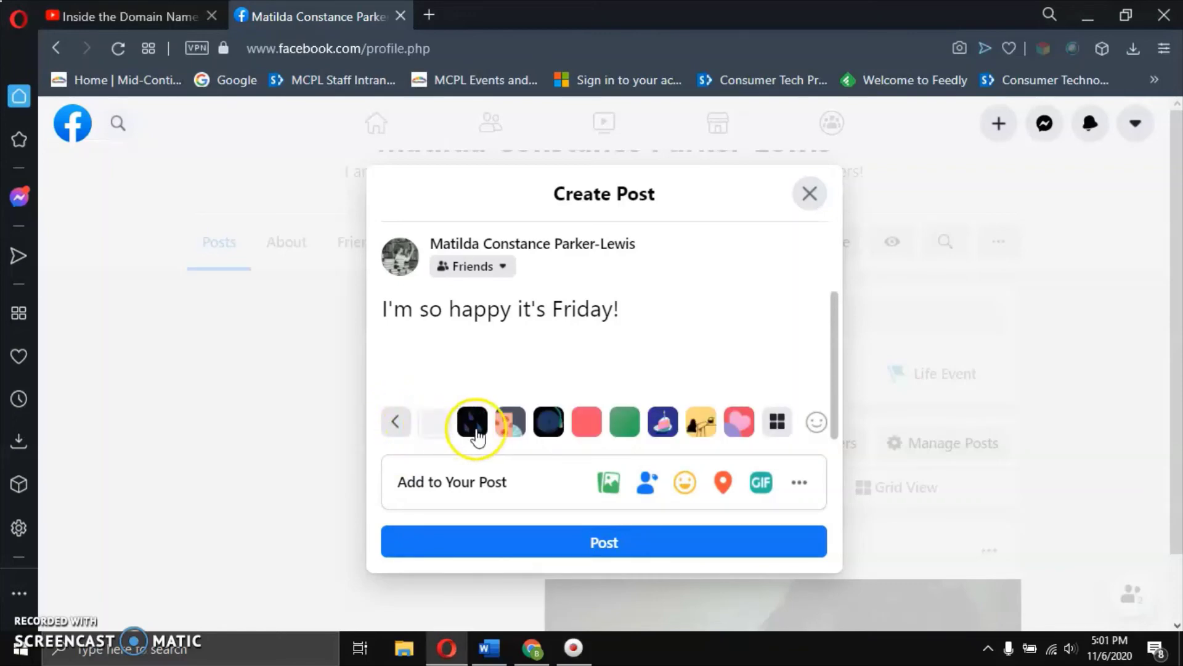
left_click(397, 422)
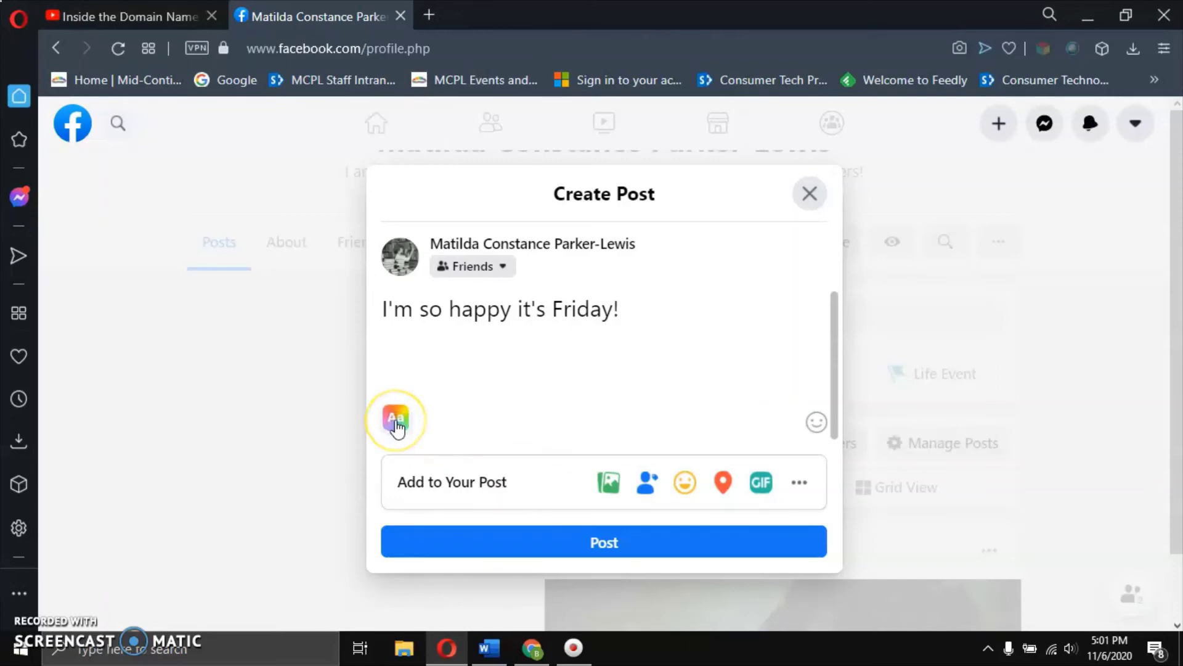
left_click(397, 422)
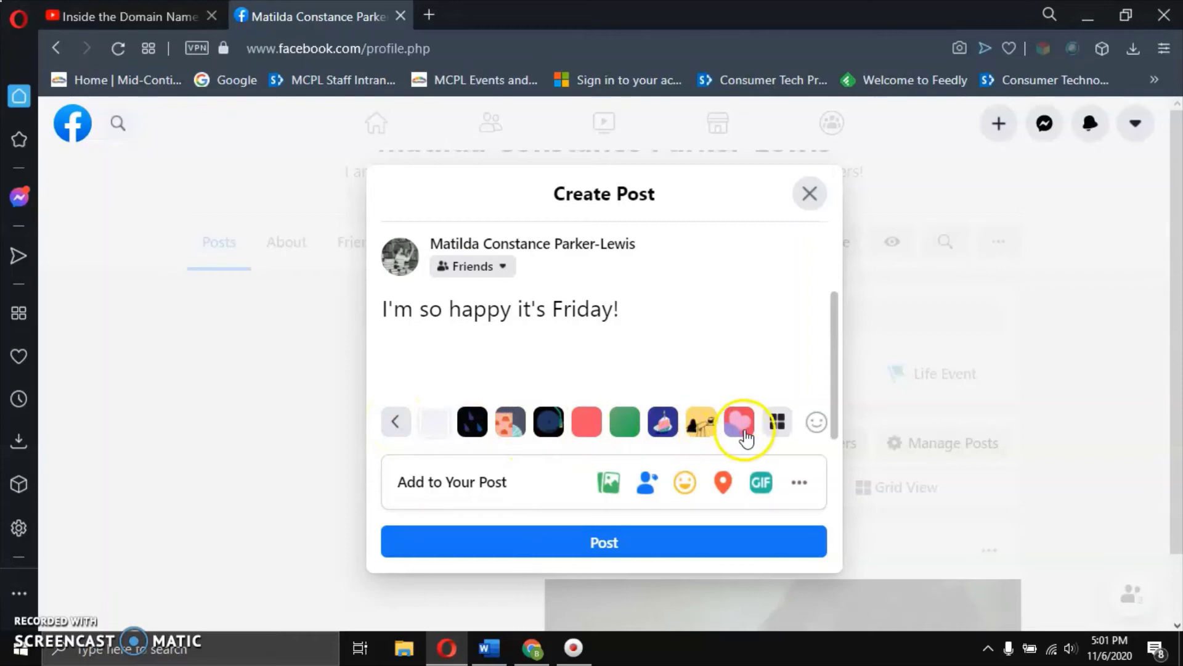
left_click(778, 424)
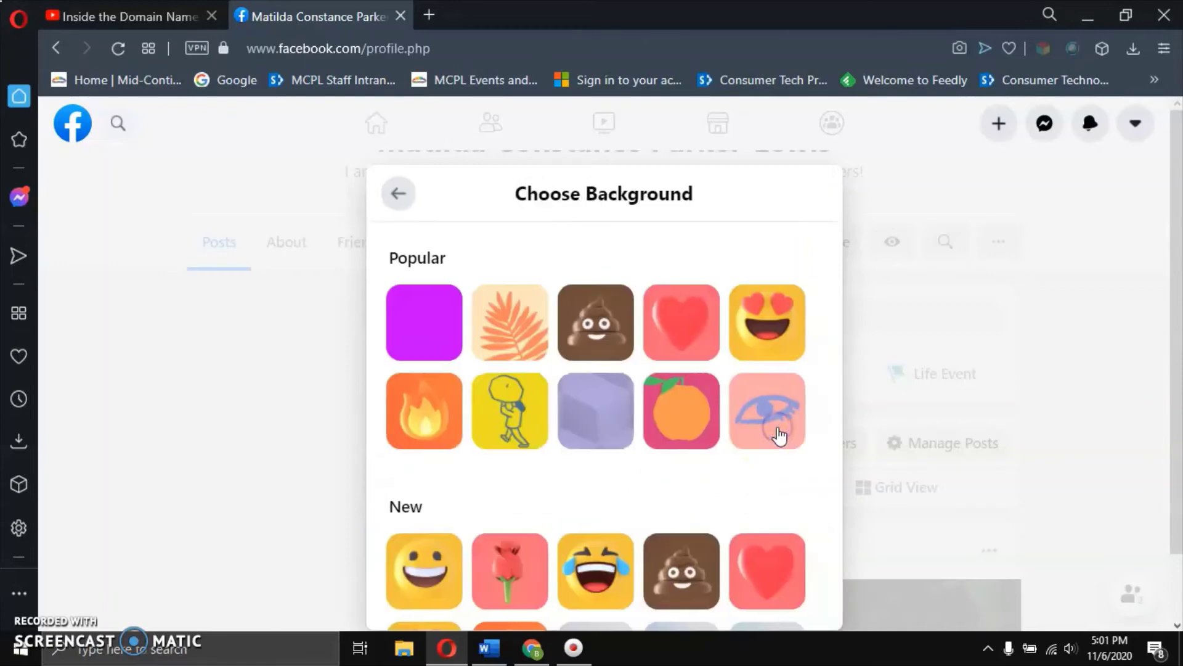
left_click(679, 468)
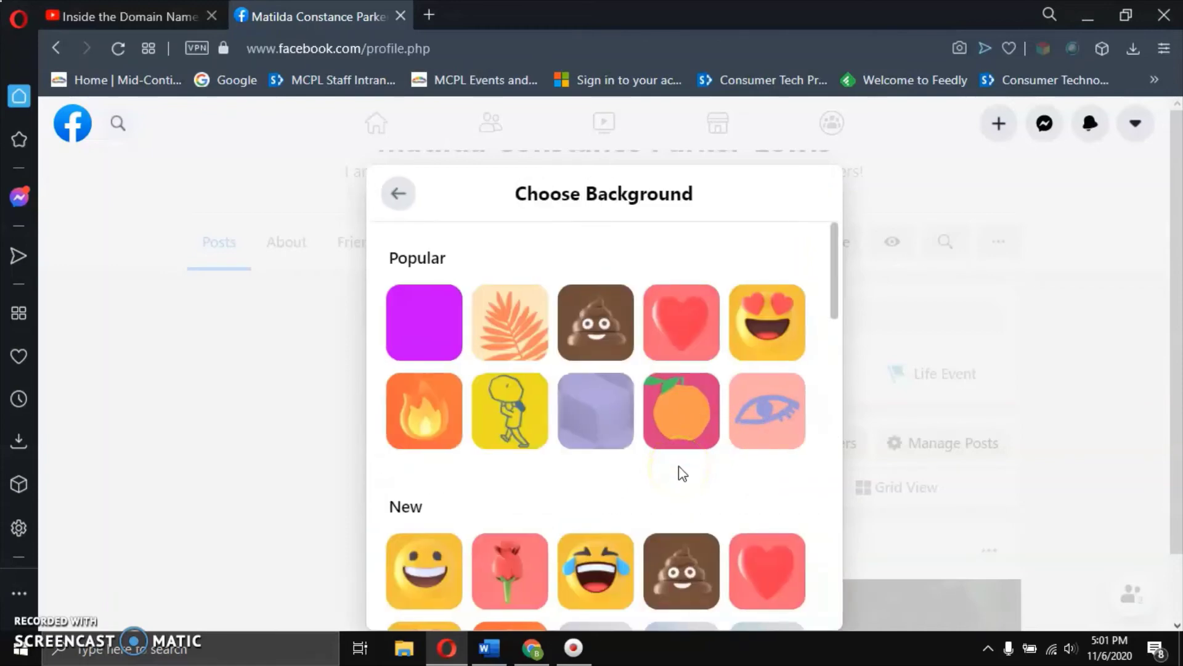
scroll(678, 471, "down", 5)
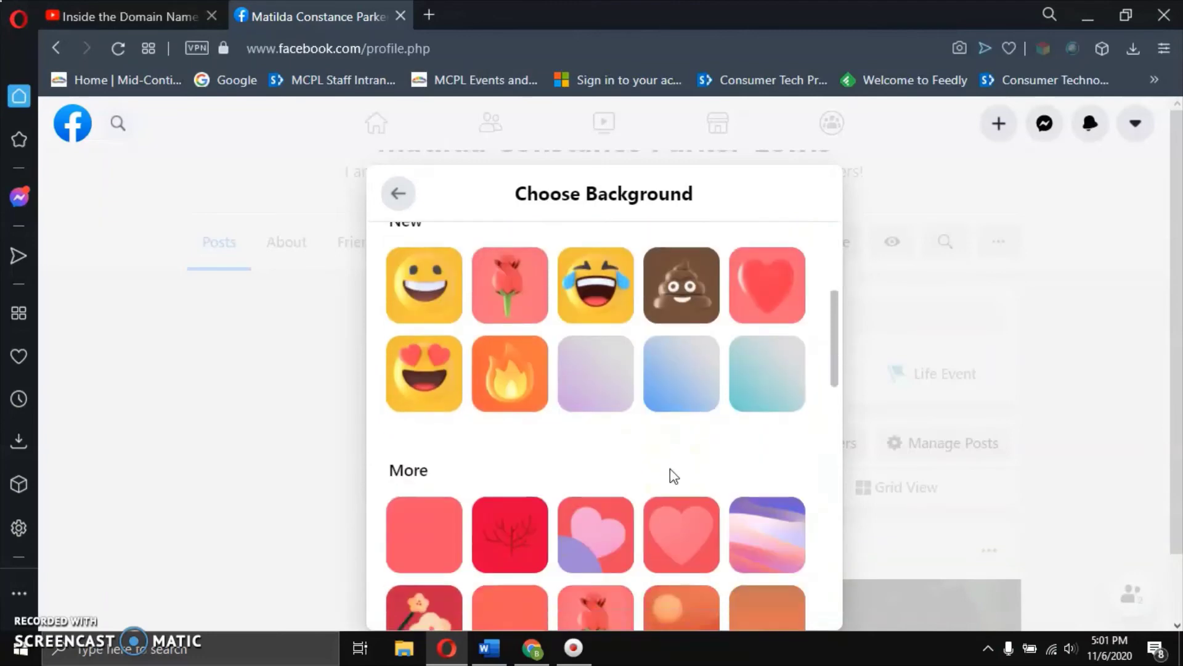
scroll(670, 468, "down", 5)
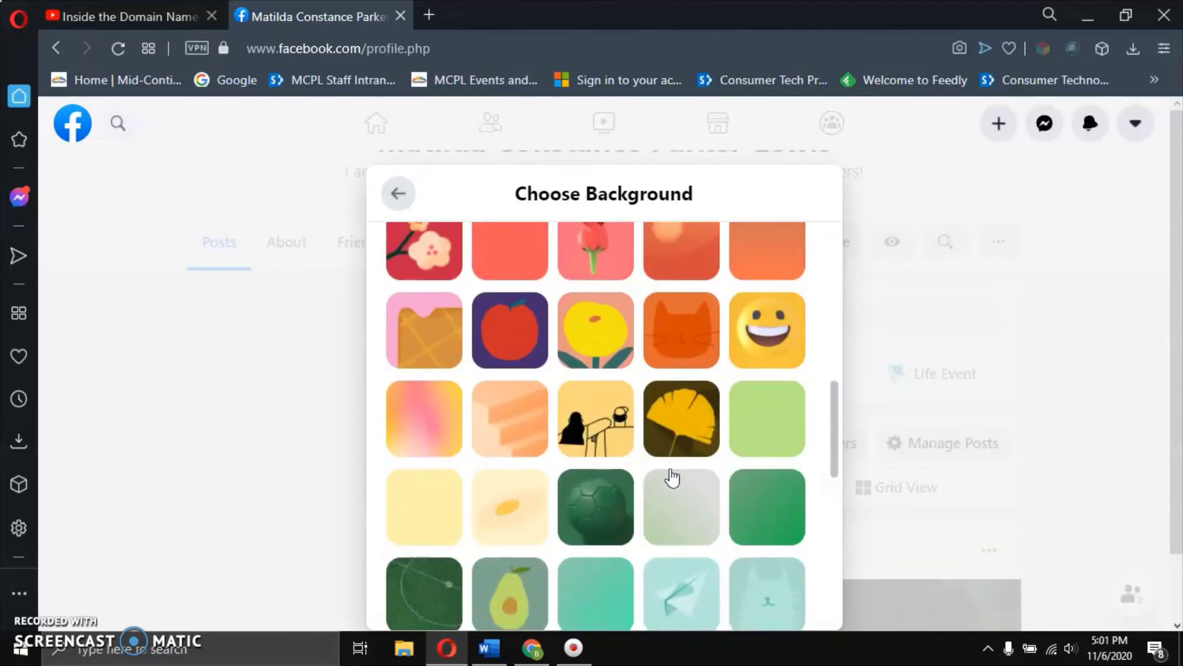
scroll(672, 478, "down", 4)
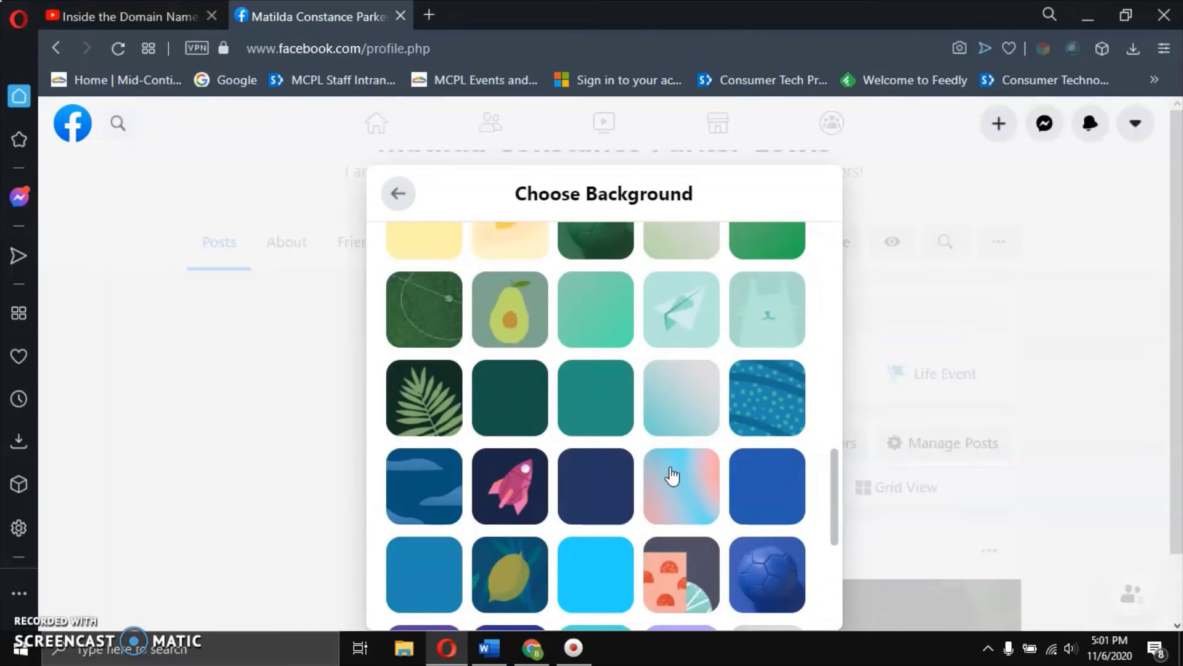
scroll(672, 476, "down", 5)
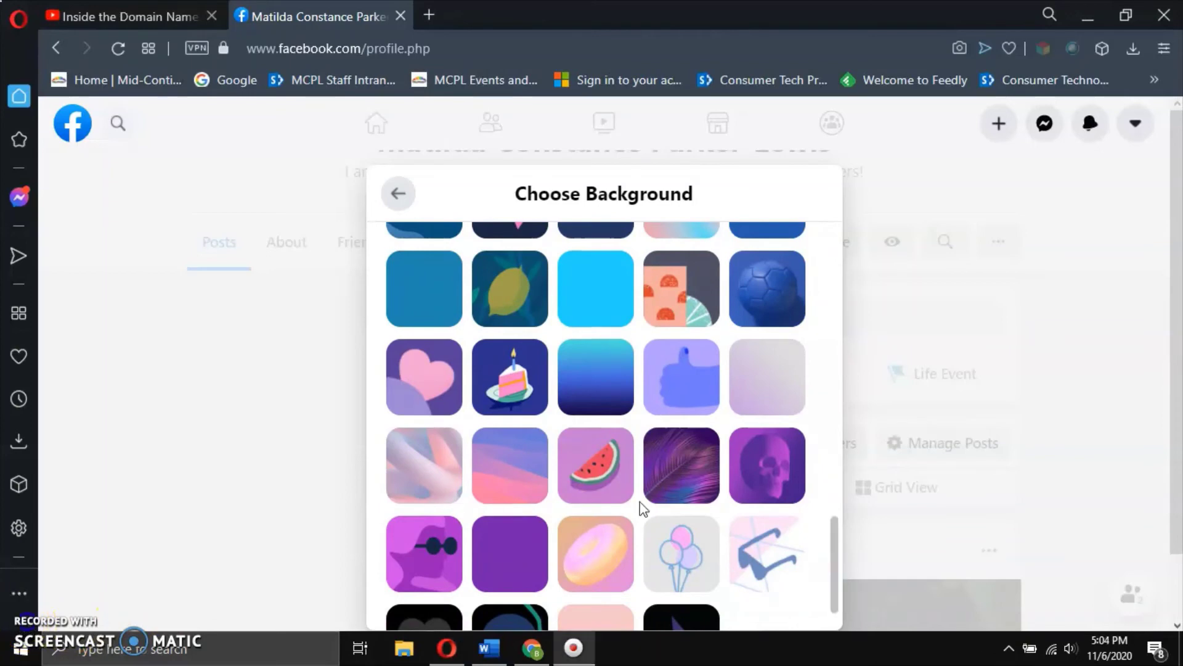
scroll(640, 502, "down", 2)
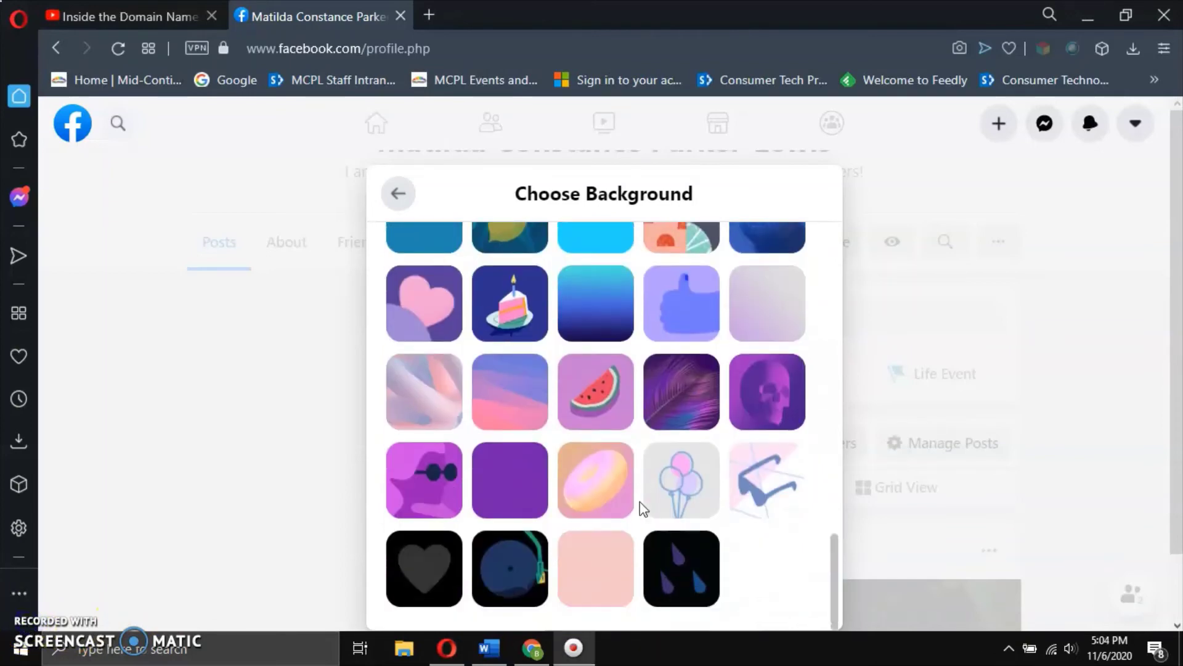
scroll(640, 502, "up", 10)
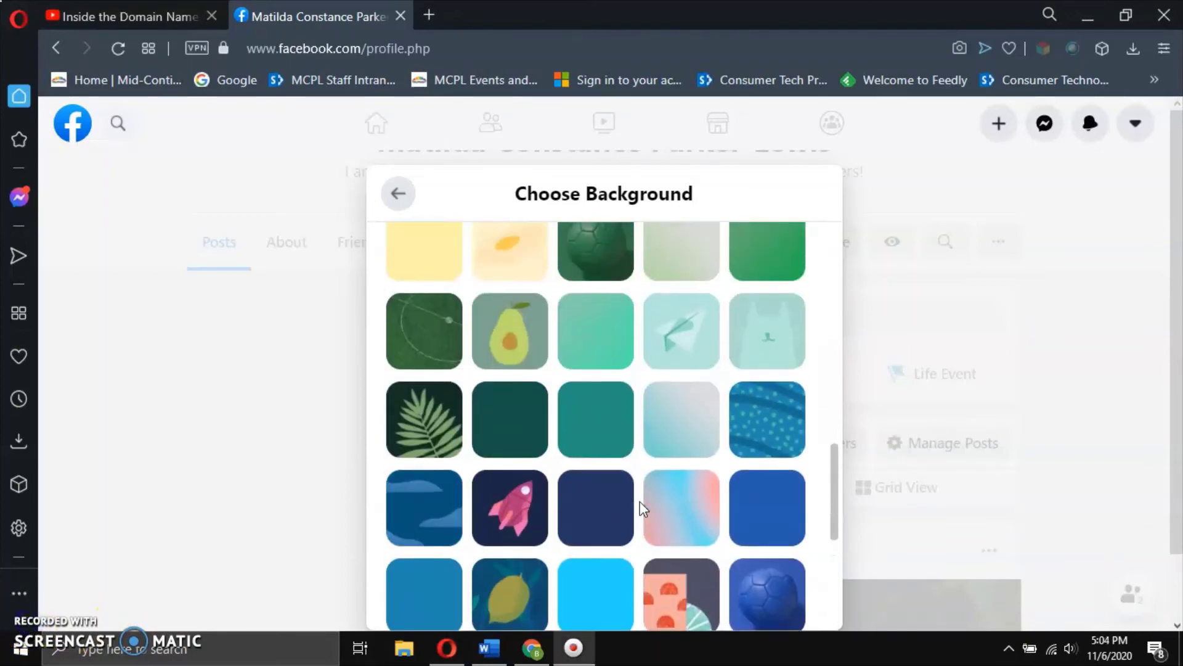
scroll(639, 502, "up", 5)
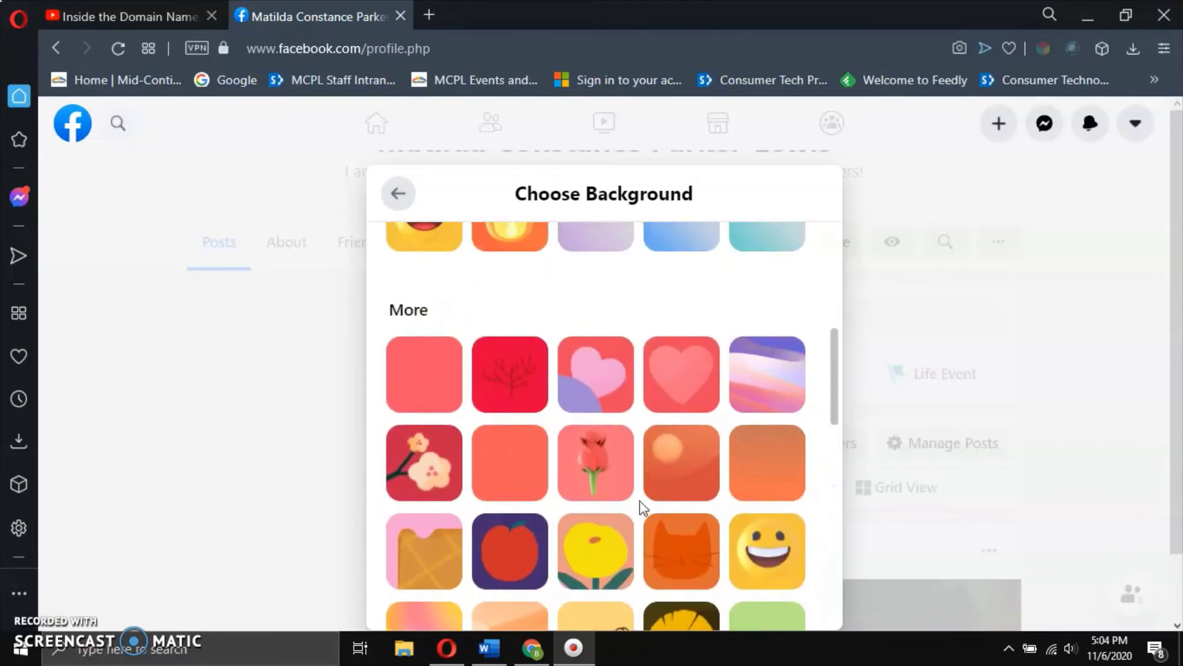
left_click(464, 274)
left_click(399, 193)
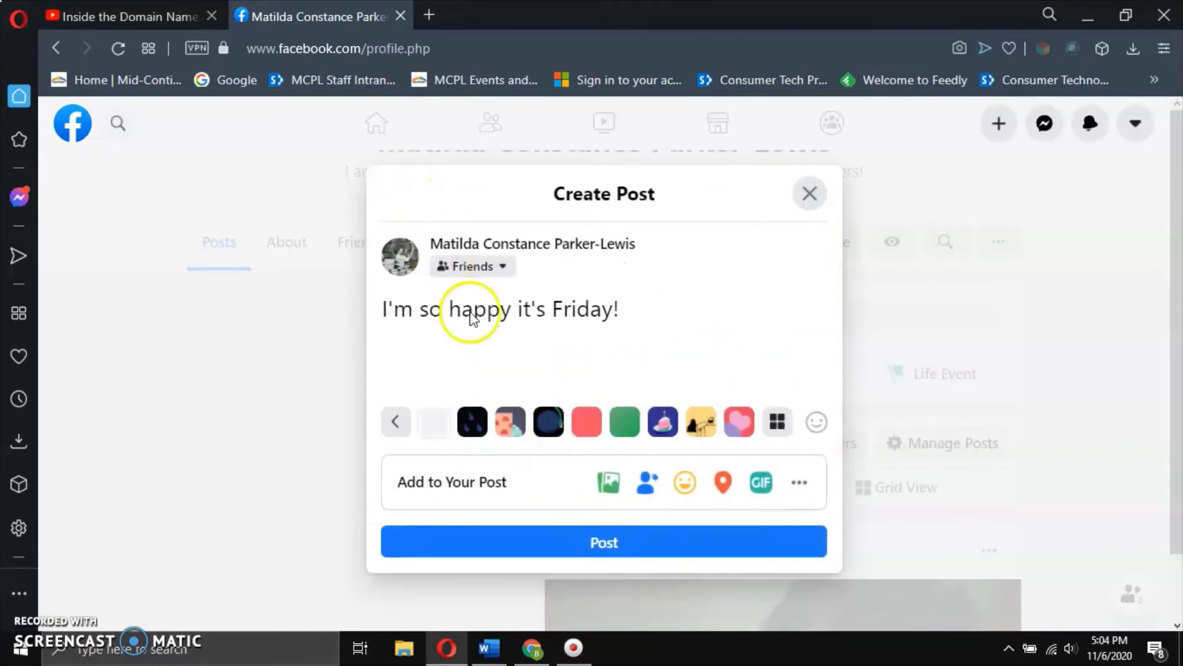
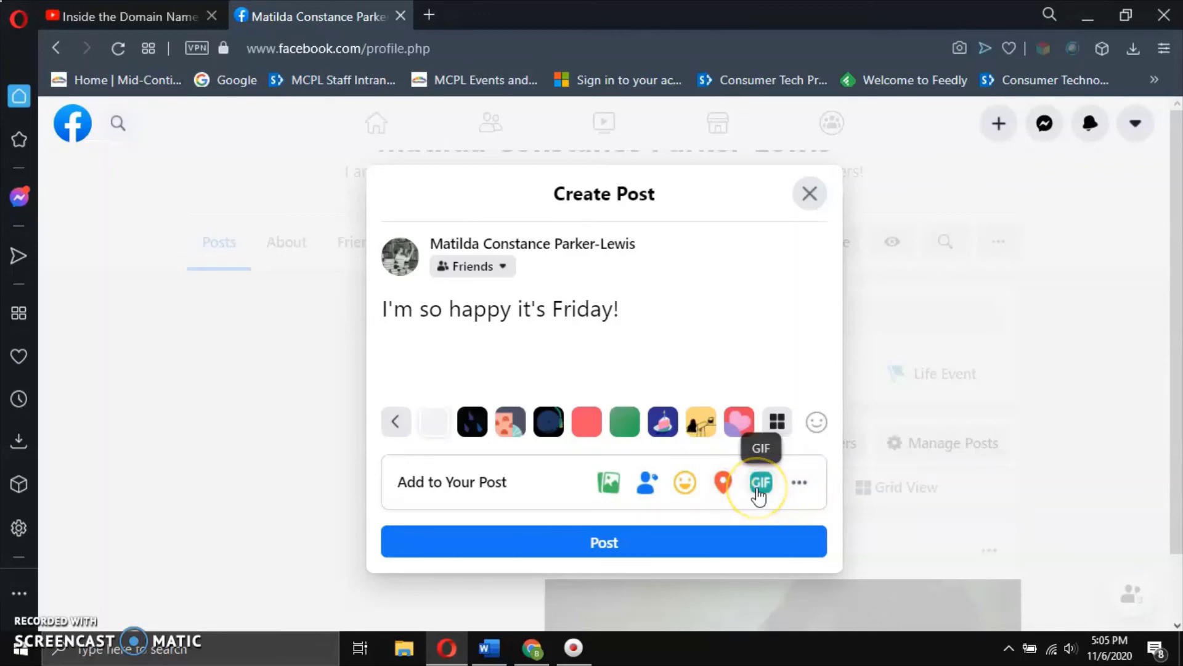
Open the post's GIF picker and browse the default GIFs.
left_click(760, 487)
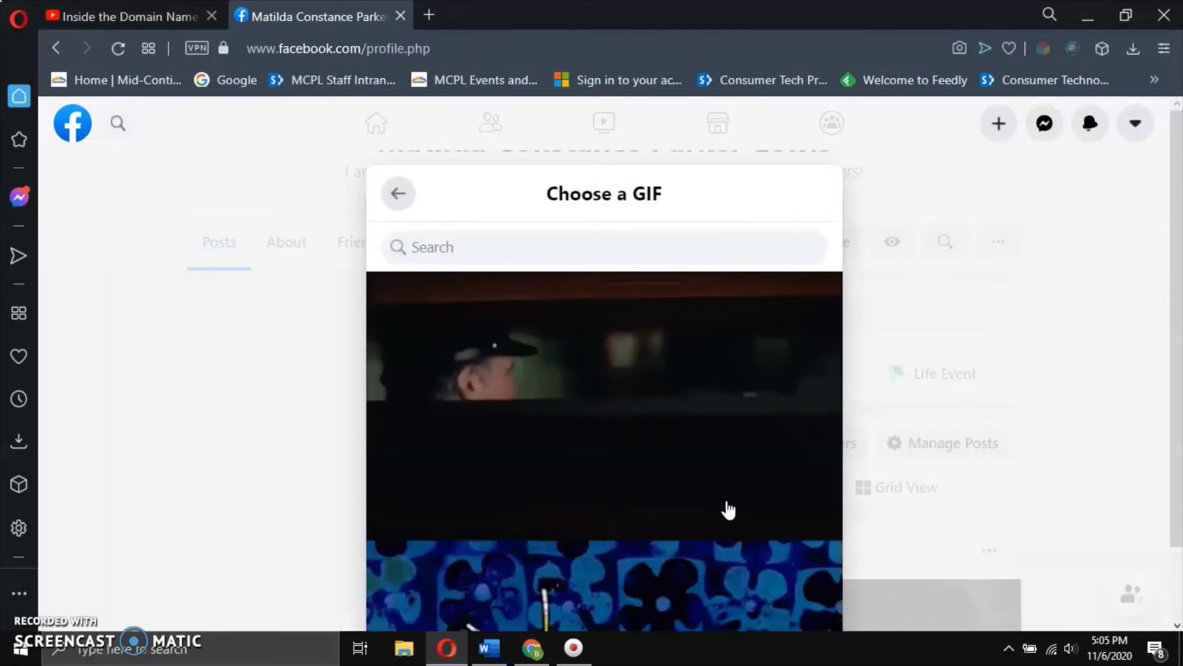
scroll(619, 448, "down", 3)
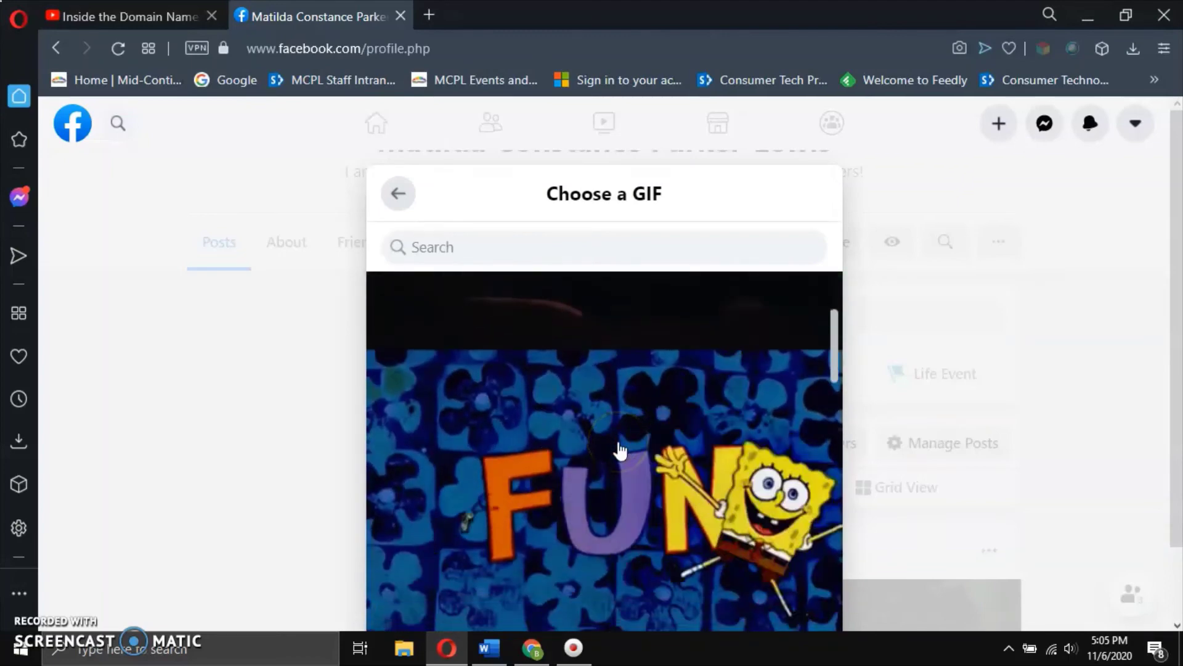
scroll(620, 451, "down", 3)
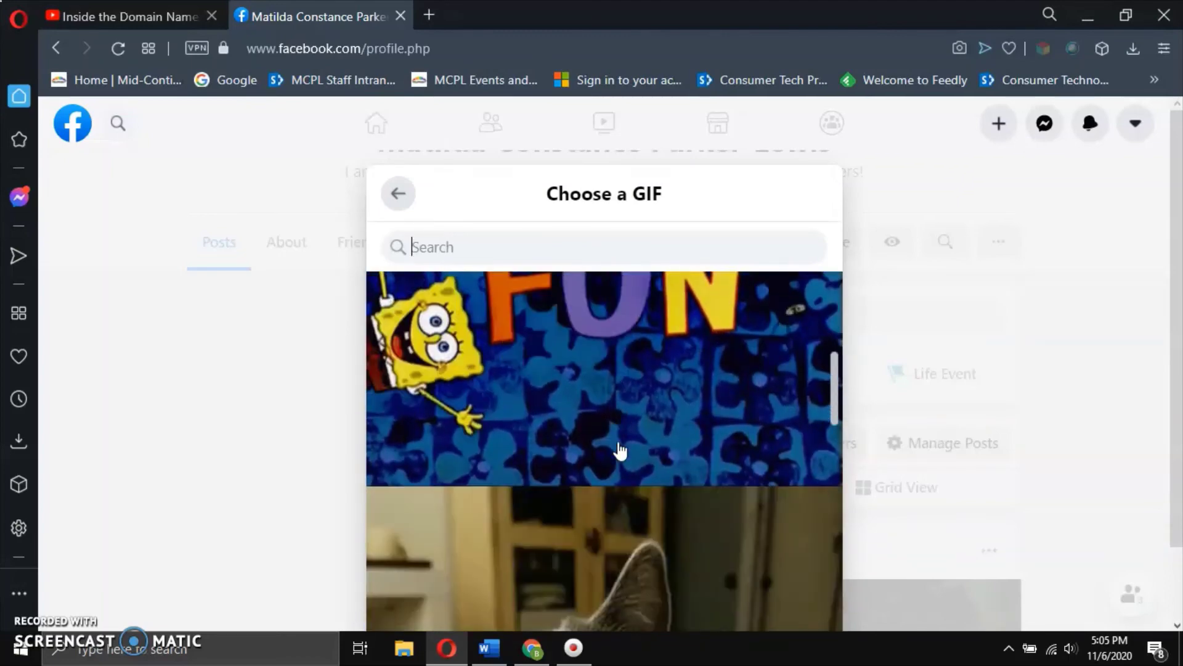
scroll(620, 450, "down", 3)
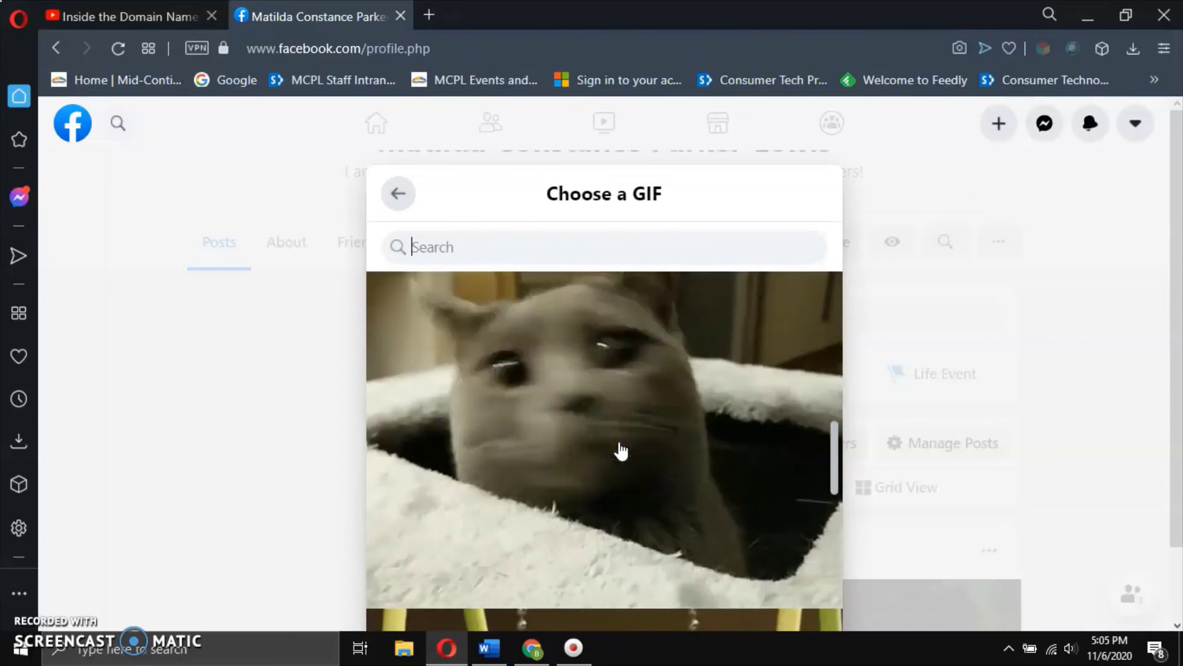
scroll(621, 452, "down", 5)
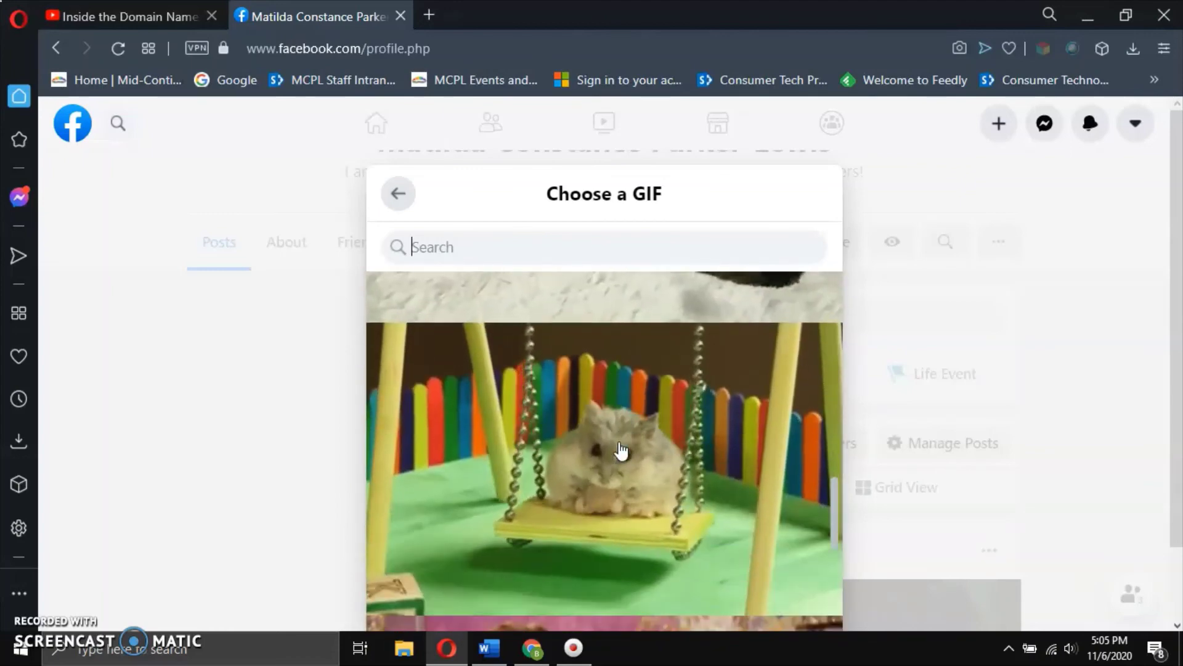
scroll(621, 452, "down", 2)
scroll(621, 452, "down", 3)
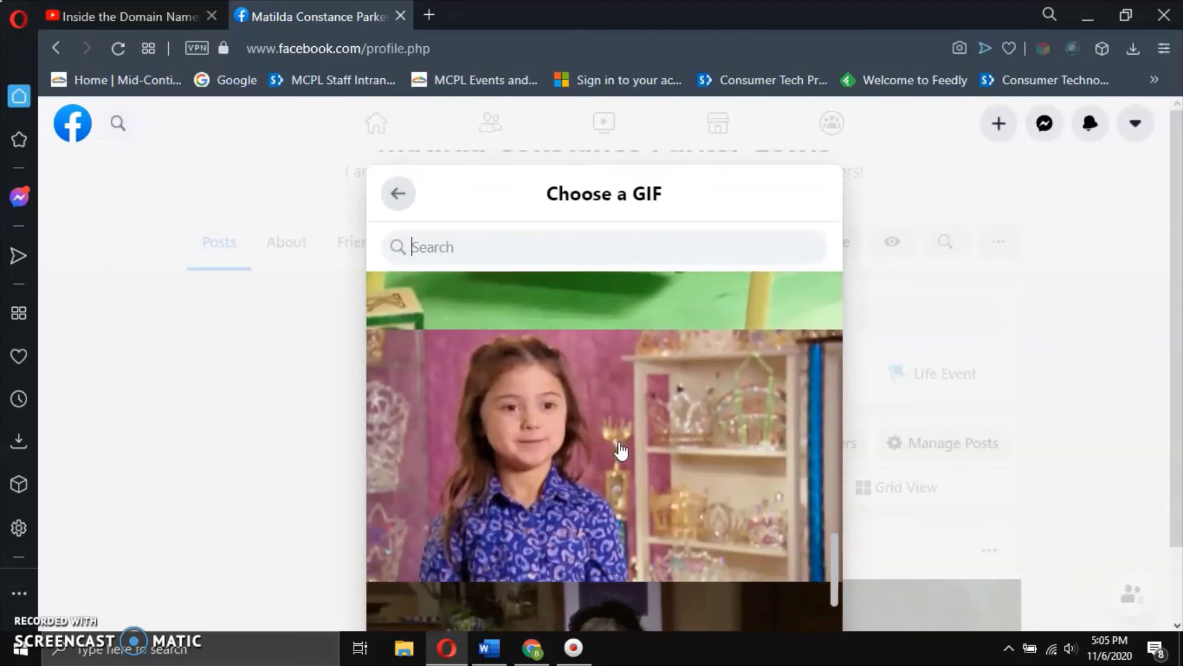
scroll(620, 451, "down", 3)
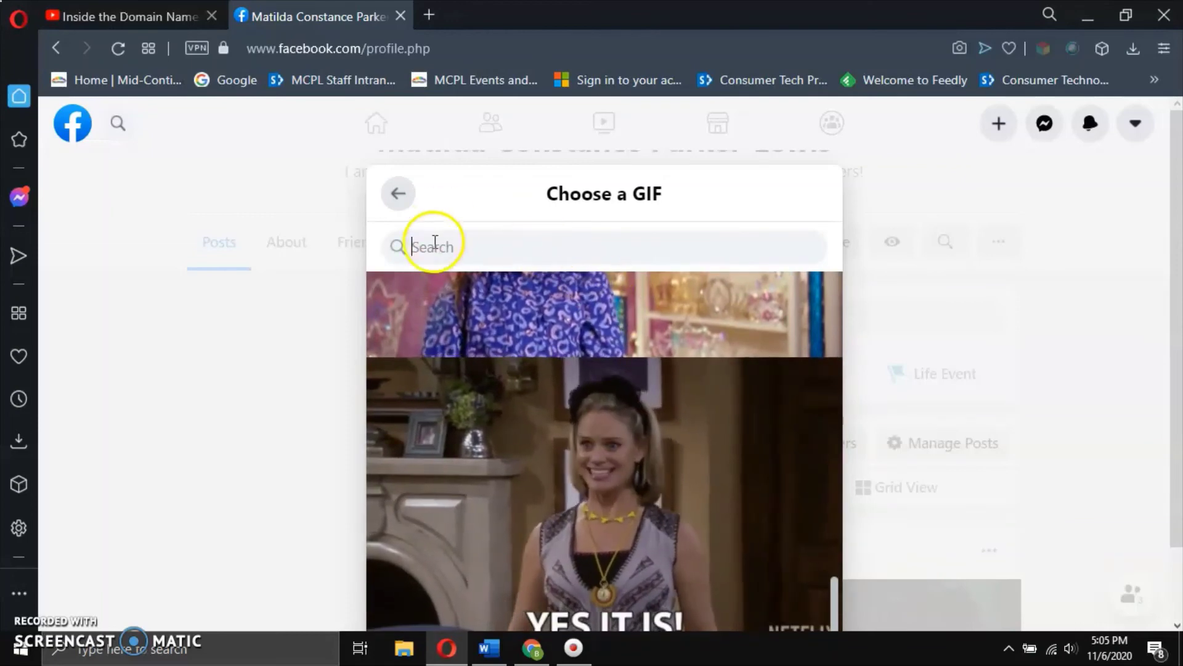
Search the GIFs for 'happy friday', correcting the typo.
left_click(401, 246)
type("happy")
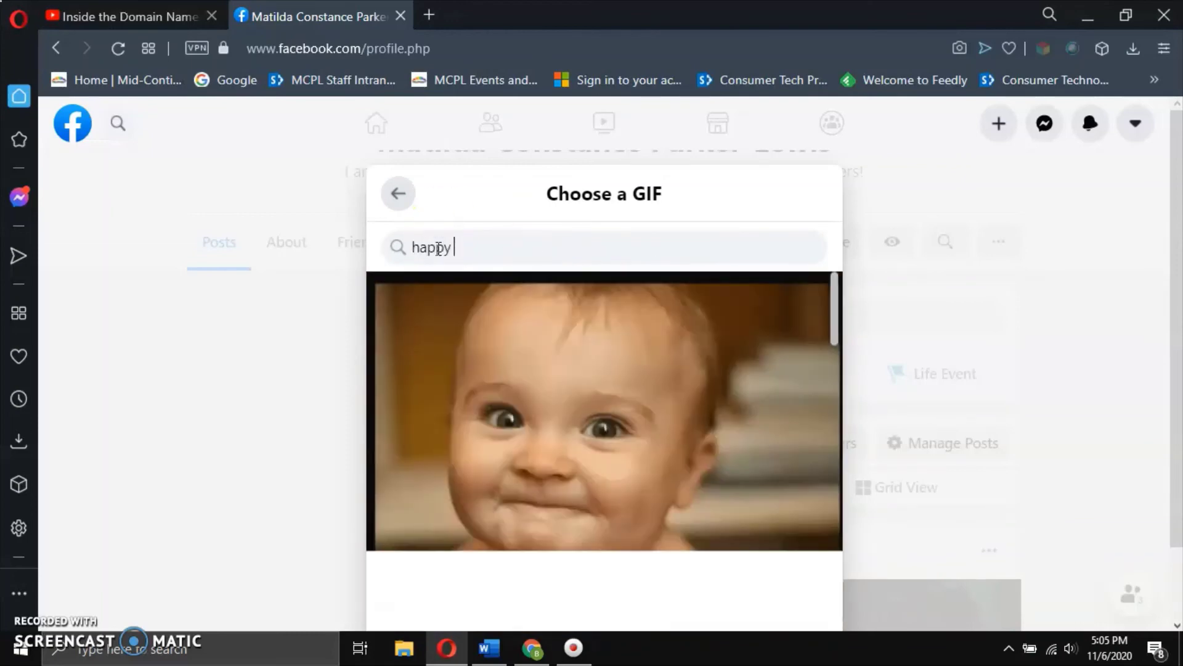
type(" fridya")
key("BackSpace")
key("BackSpace")
type("ay")
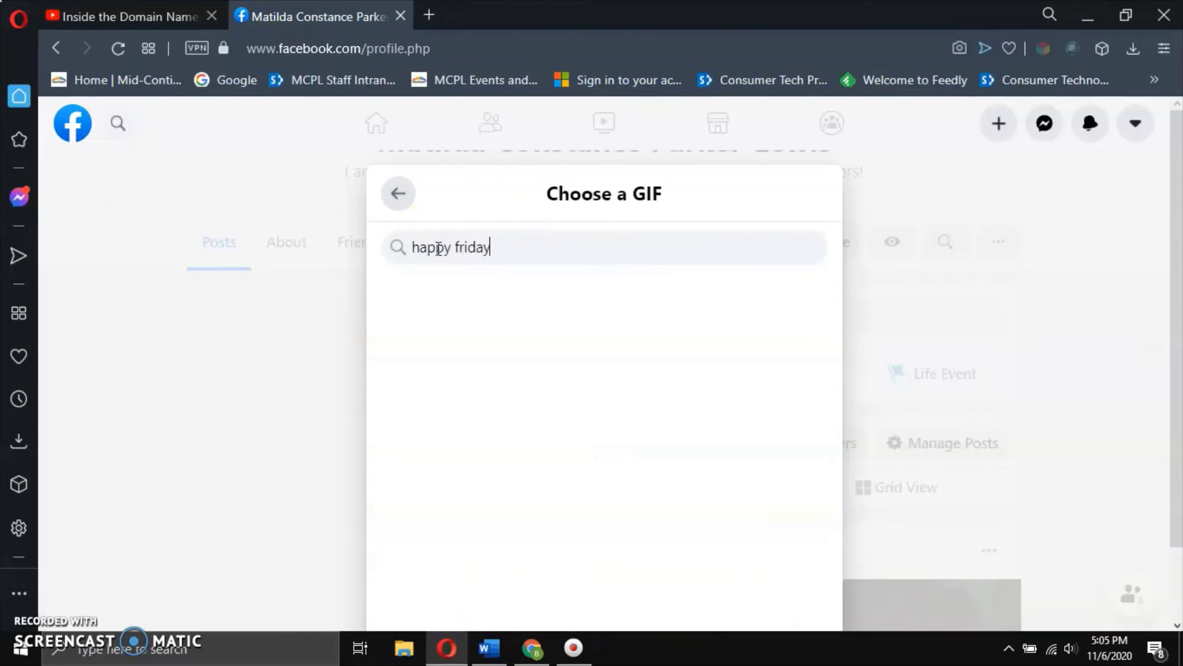
Browse the results and attach the 'FEEL THAT? THAT'S FRIDAY.' GIF.
scroll(615, 370, "down", 4)
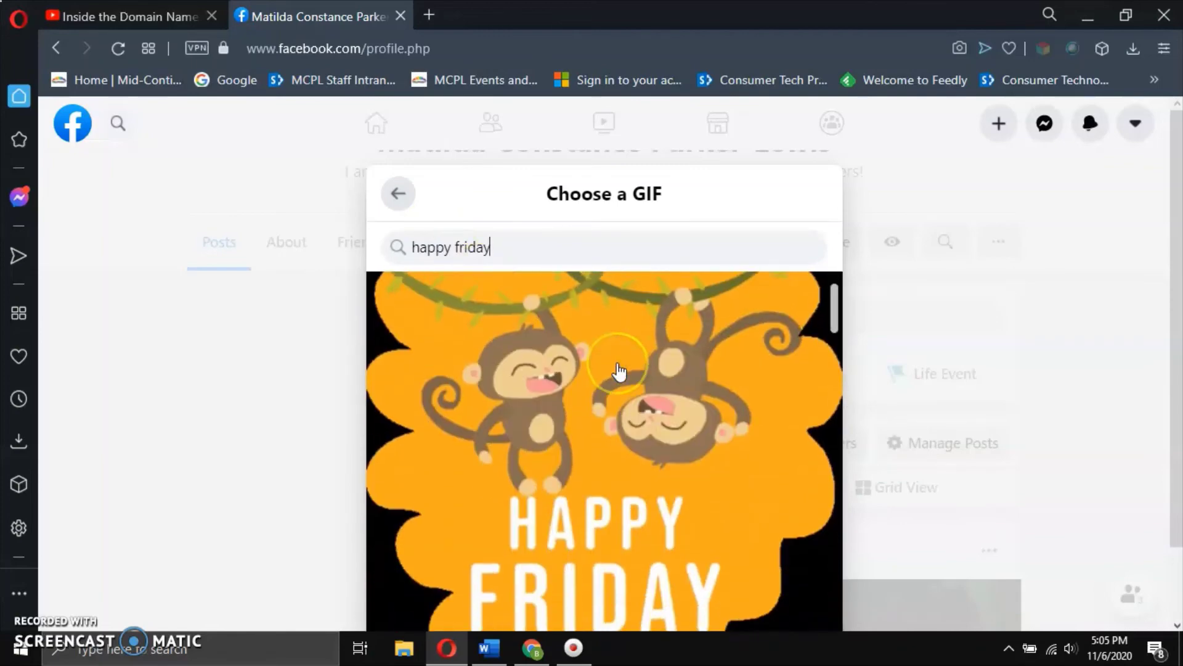
scroll(619, 372, "down", 7)
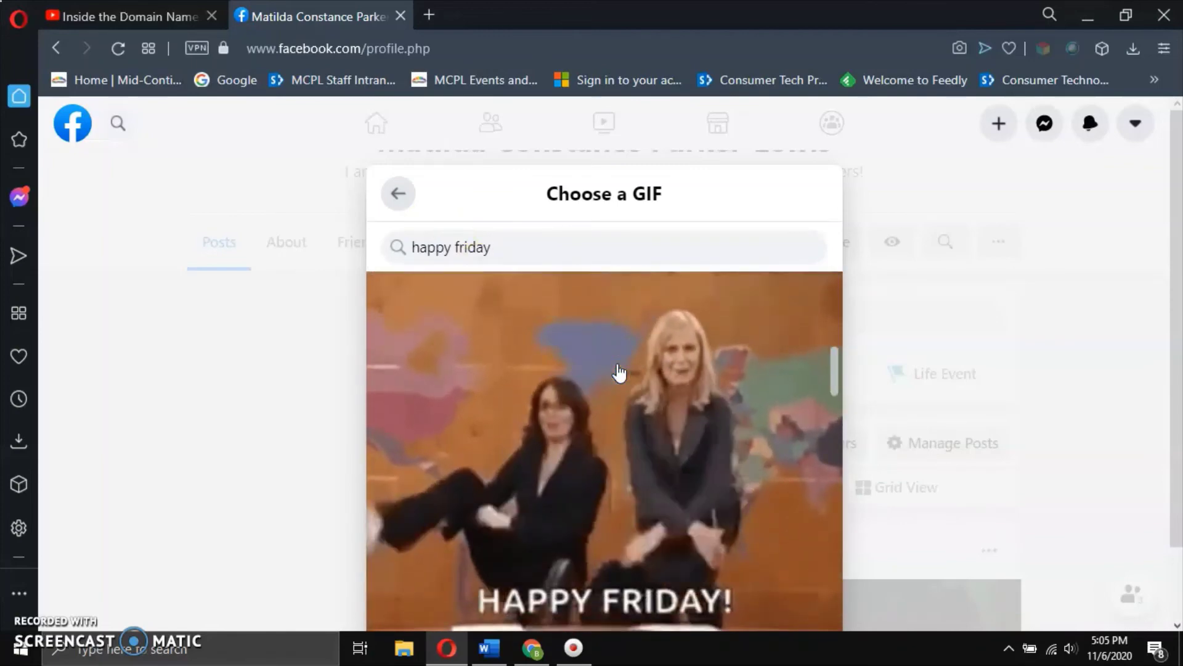
scroll(619, 372, "down", 6)
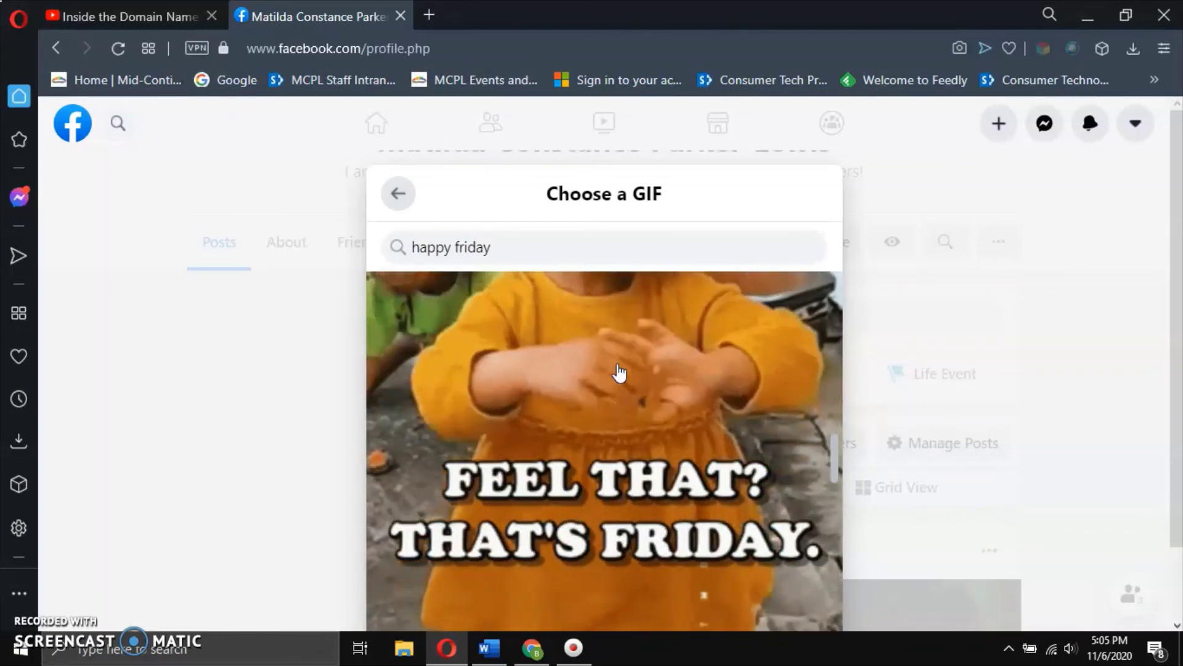
scroll(619, 371, "down", 4)
scroll(619, 372, "down", 5)
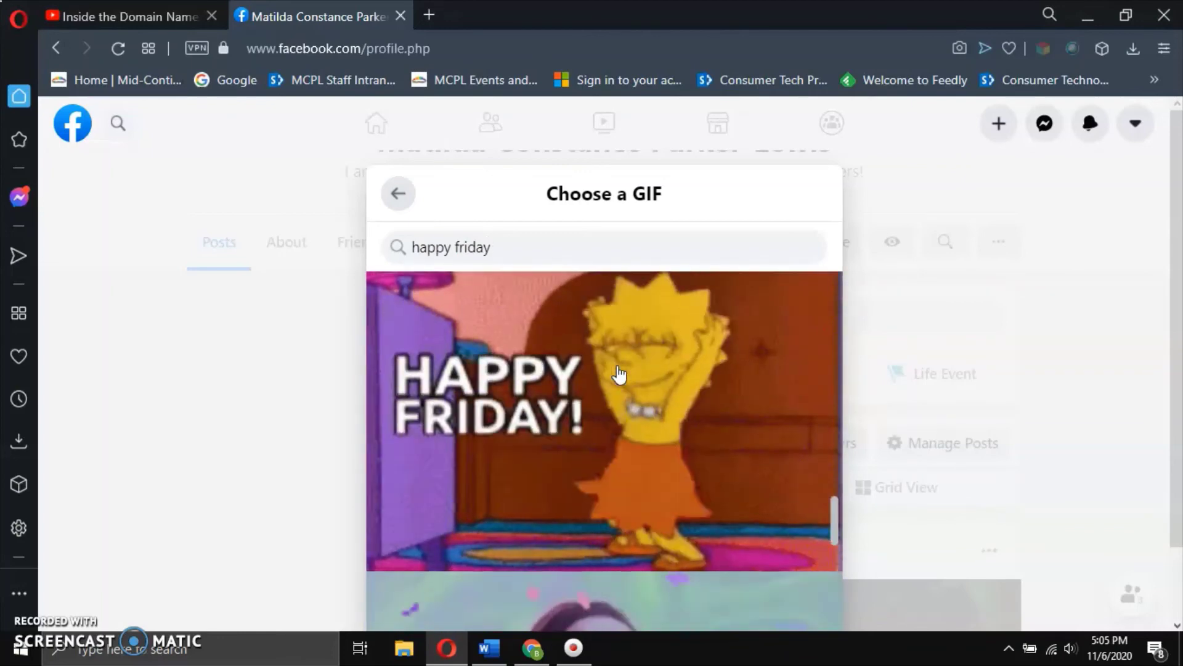
scroll(620, 373, "down", 5)
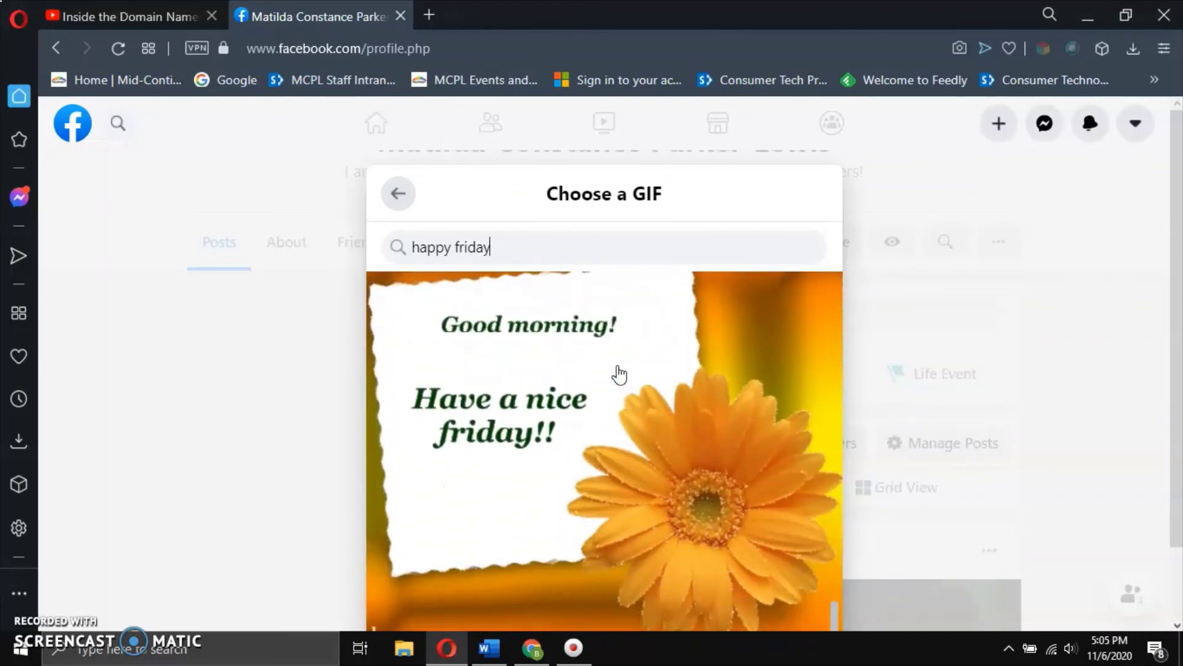
scroll(620, 374, "up", 5)
scroll(619, 373, "up", 5)
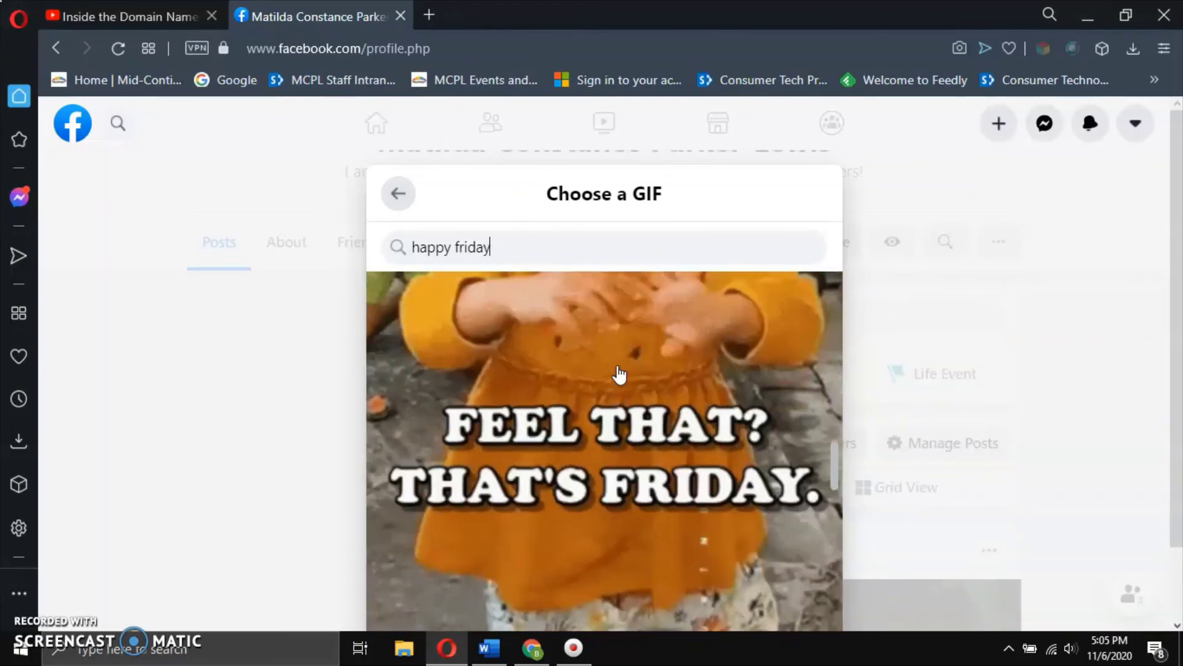
left_click(618, 372)
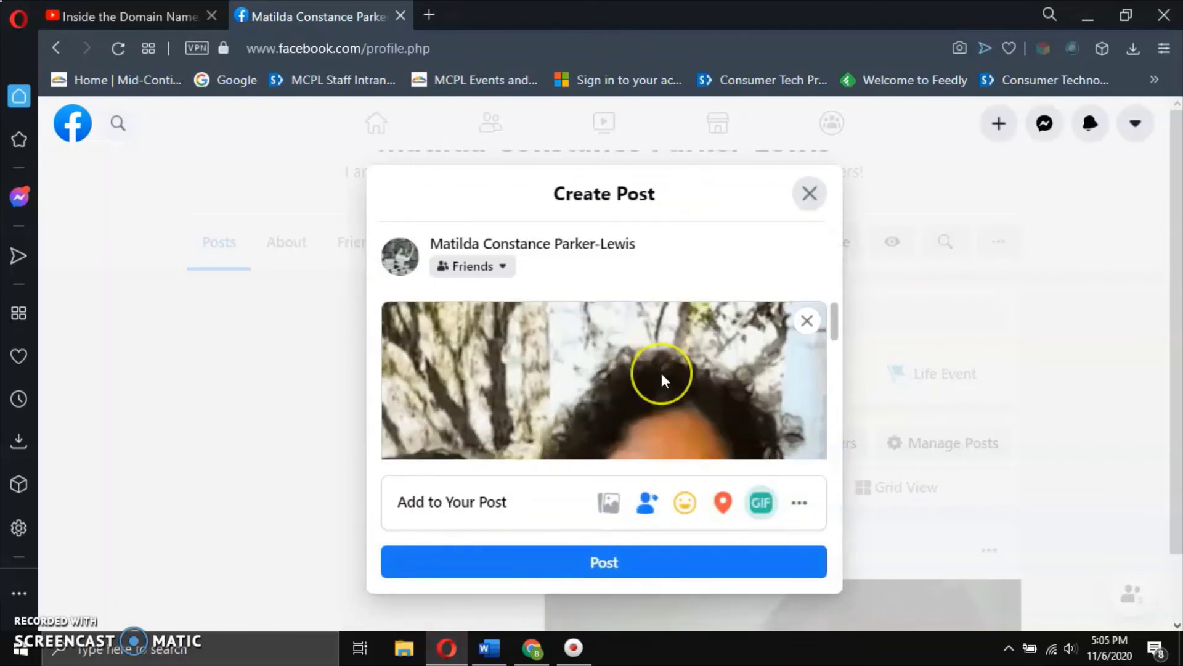
Publish the Friends-only 'I'm so happy it's Friday!' post with its GIF.
scroll(661, 373, "down", 3)
scroll(661, 372, "up", 3)
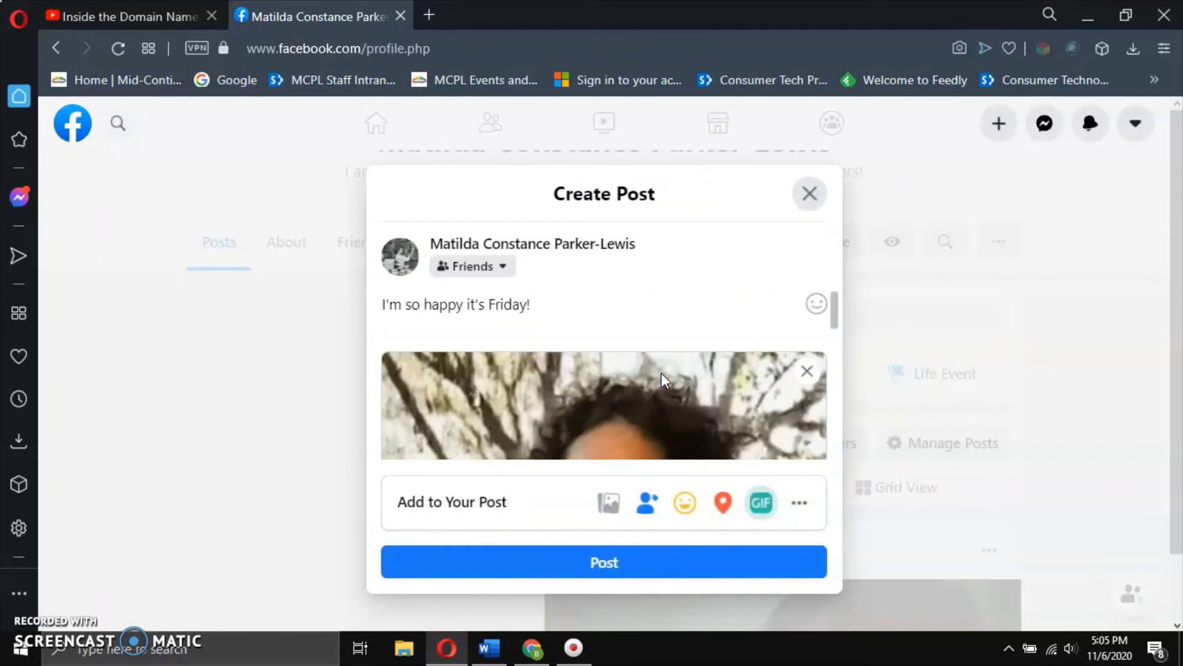
left_click(586, 343)
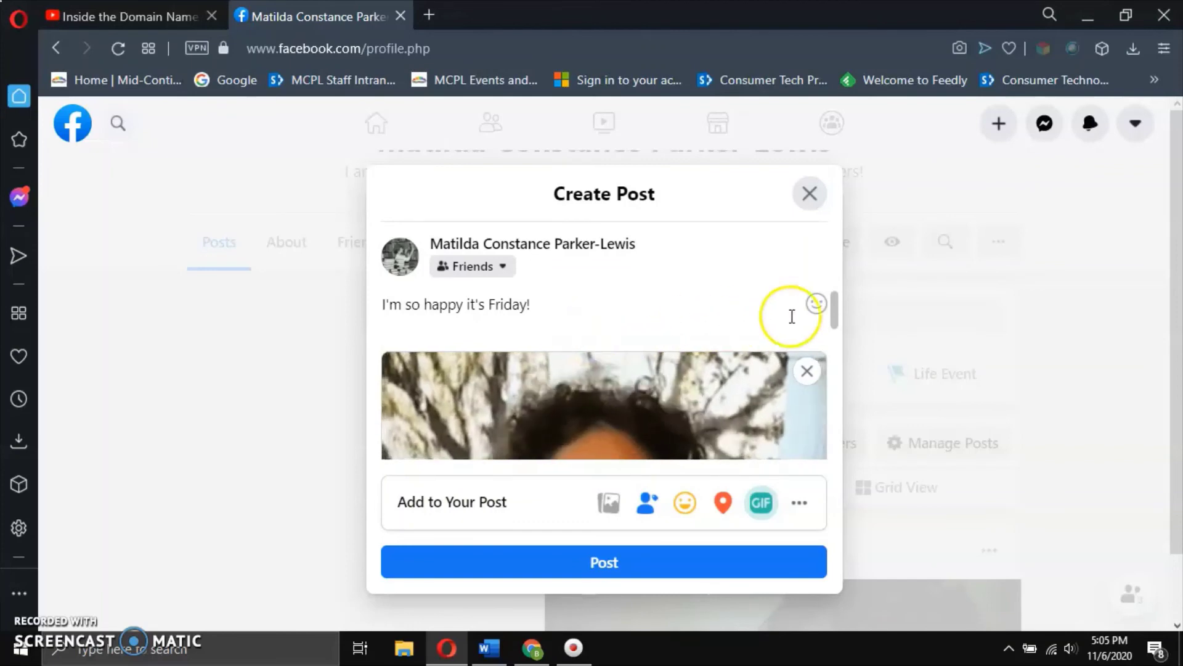
left_click(607, 562)
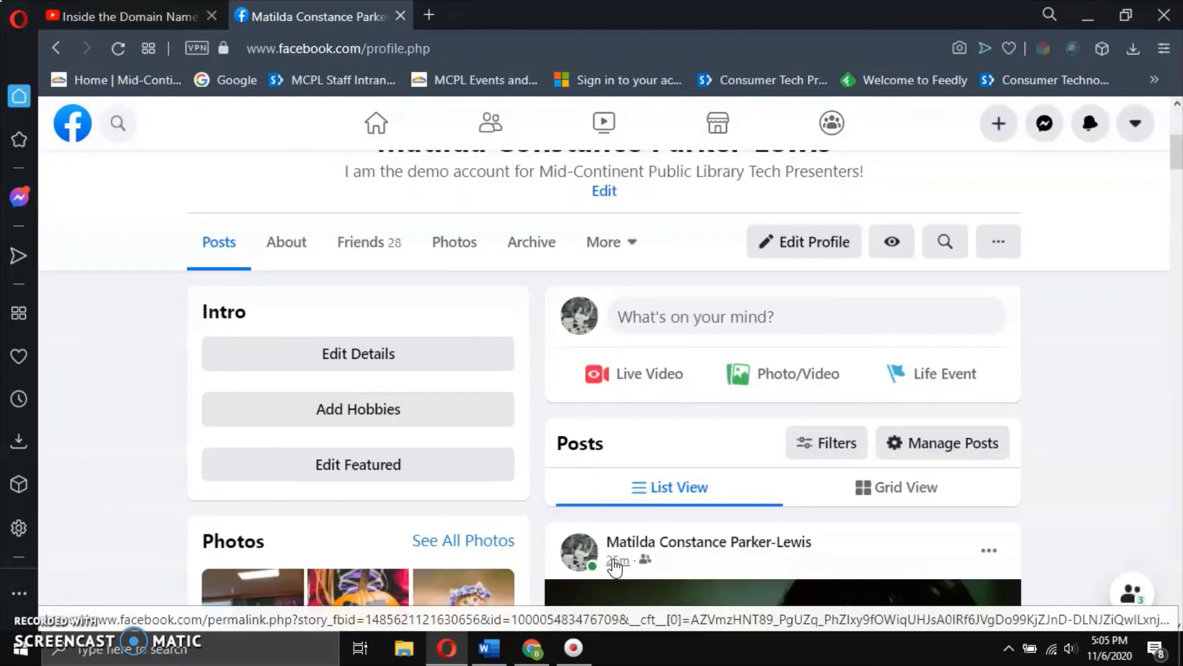
Find the new Friday post on the profile timeline and open its options menu.
scroll(1071, 471, "down", 5)
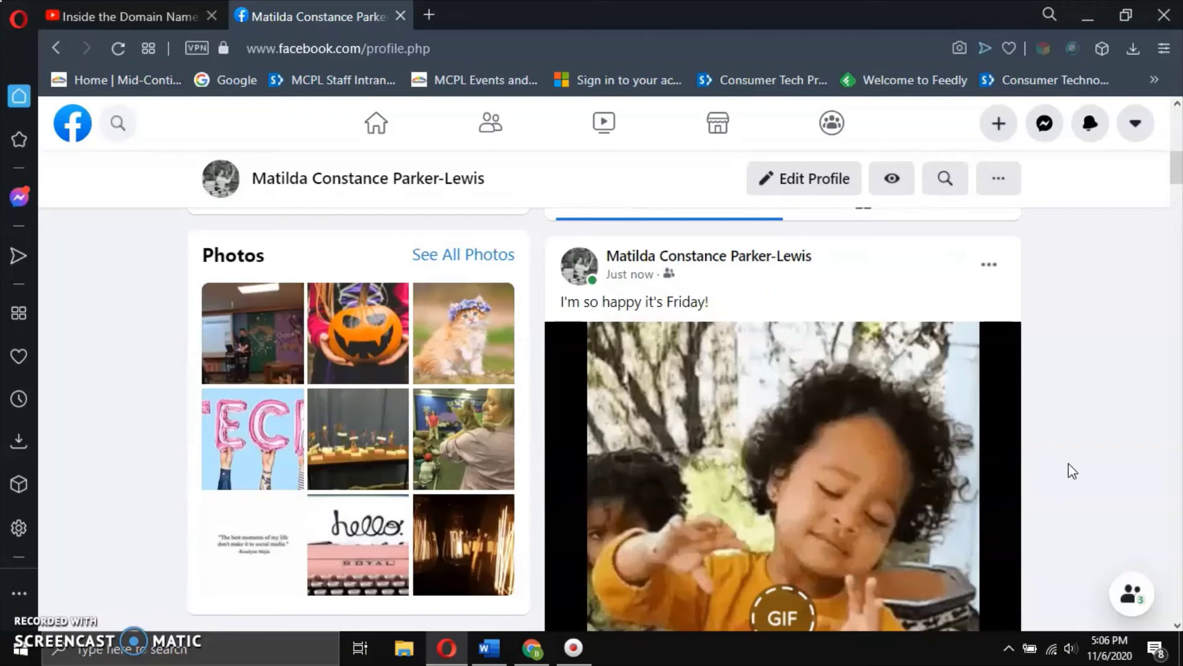
scroll(1030, 382, "down", 5)
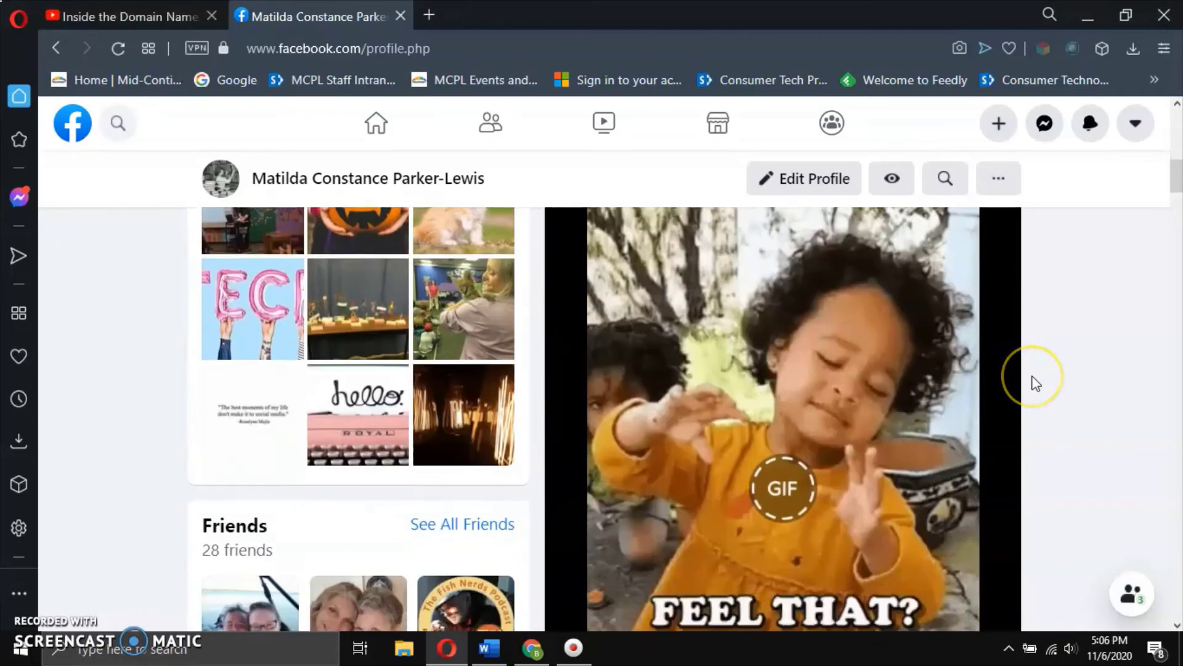
scroll(1036, 384, "down", 3)
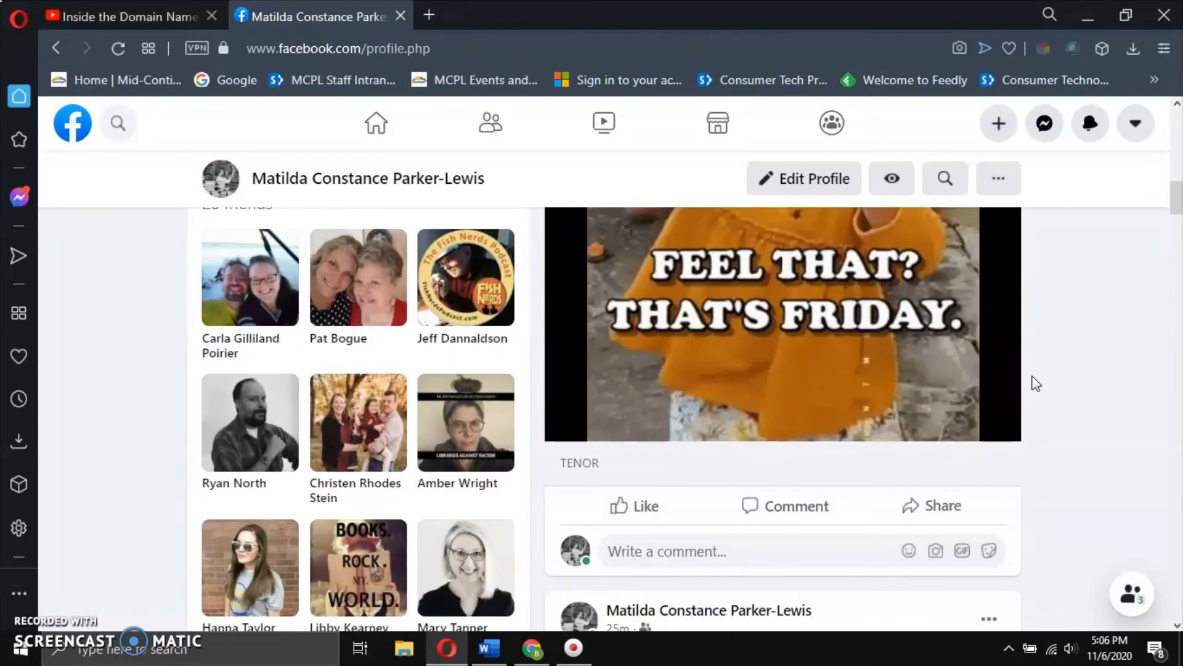
scroll(1037, 384, "up", 8)
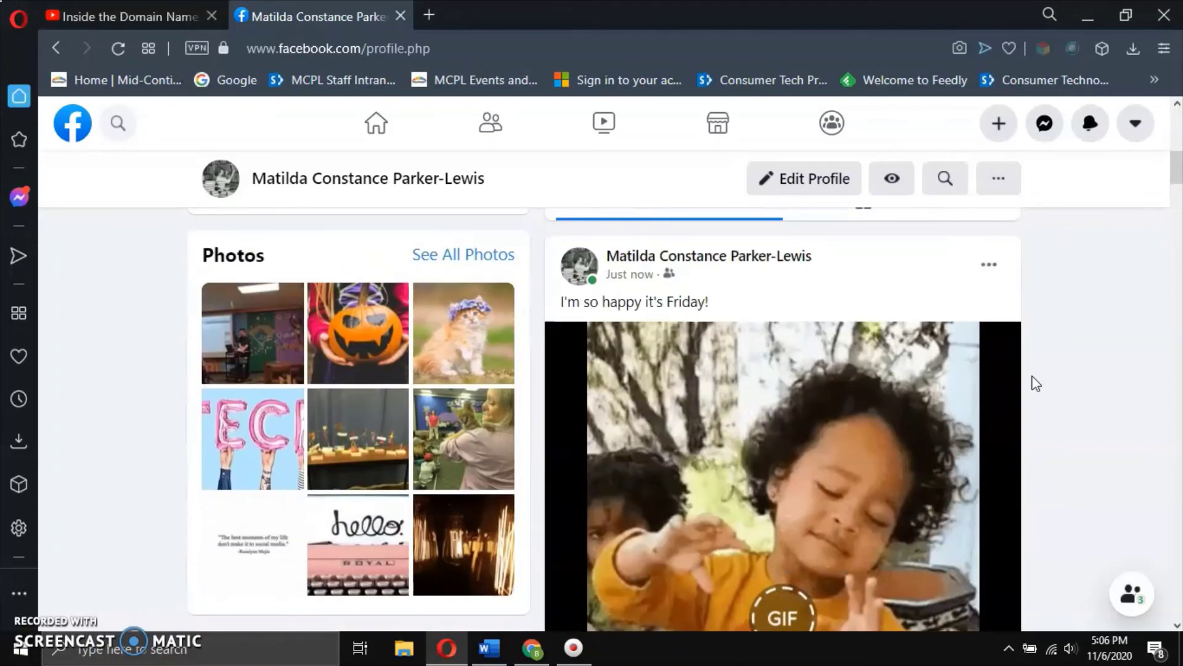
left_click(1030, 286)
left_click(993, 276)
left_click(986, 273)
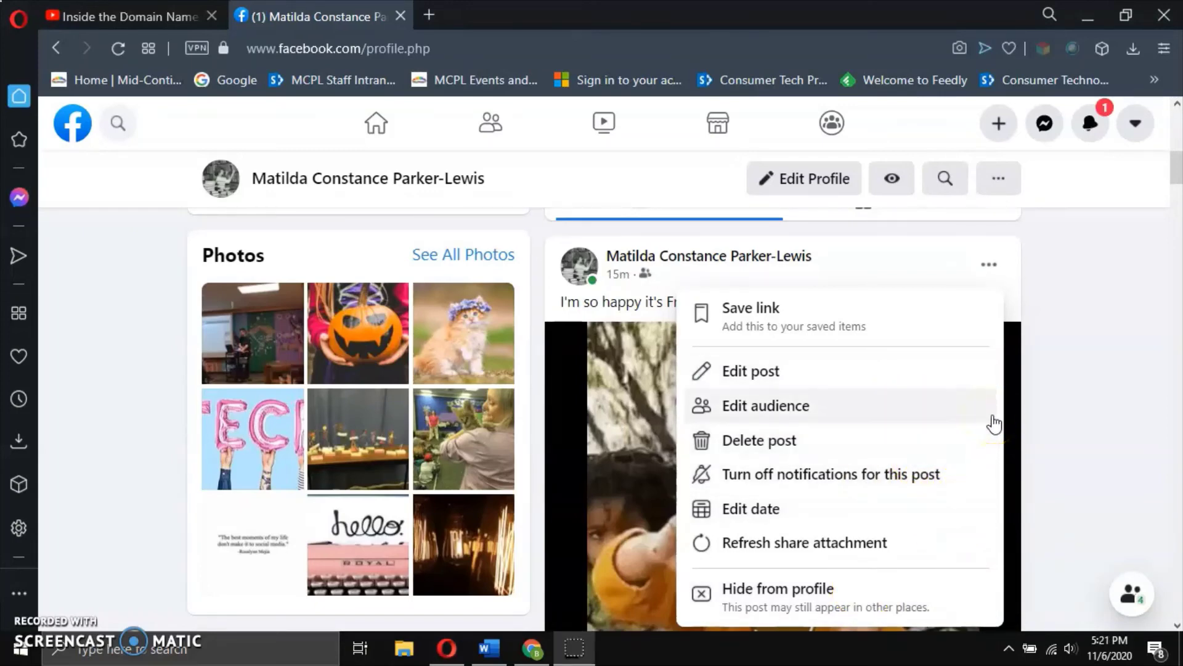
left_click(993, 275)
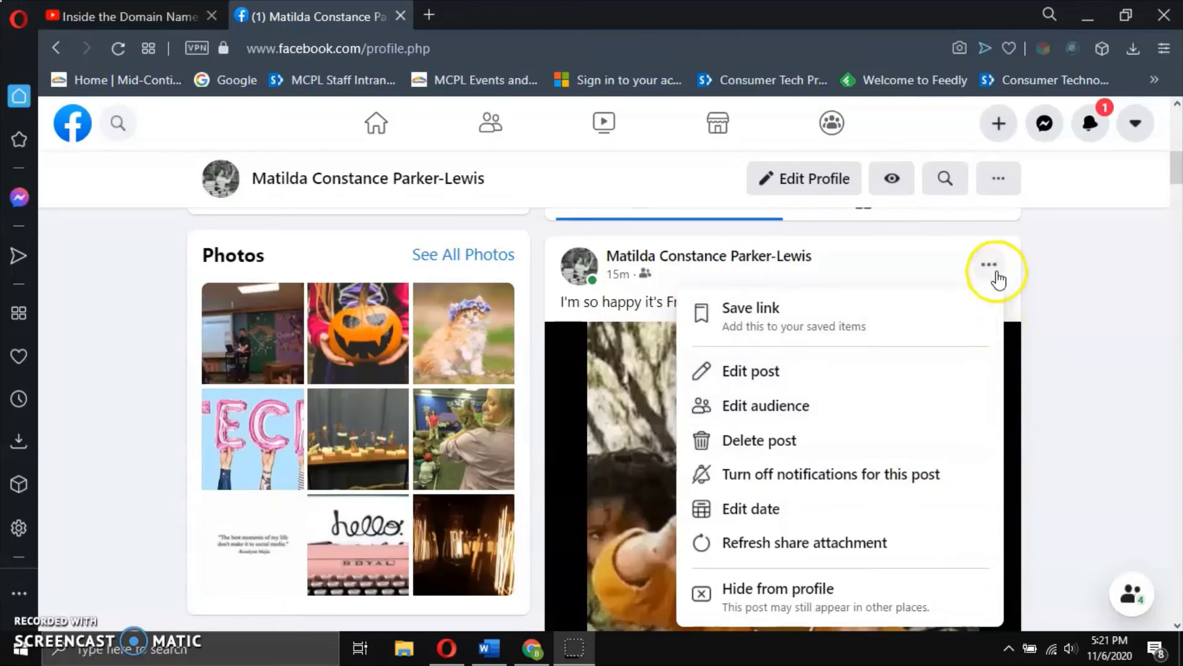
left_click(967, 368)
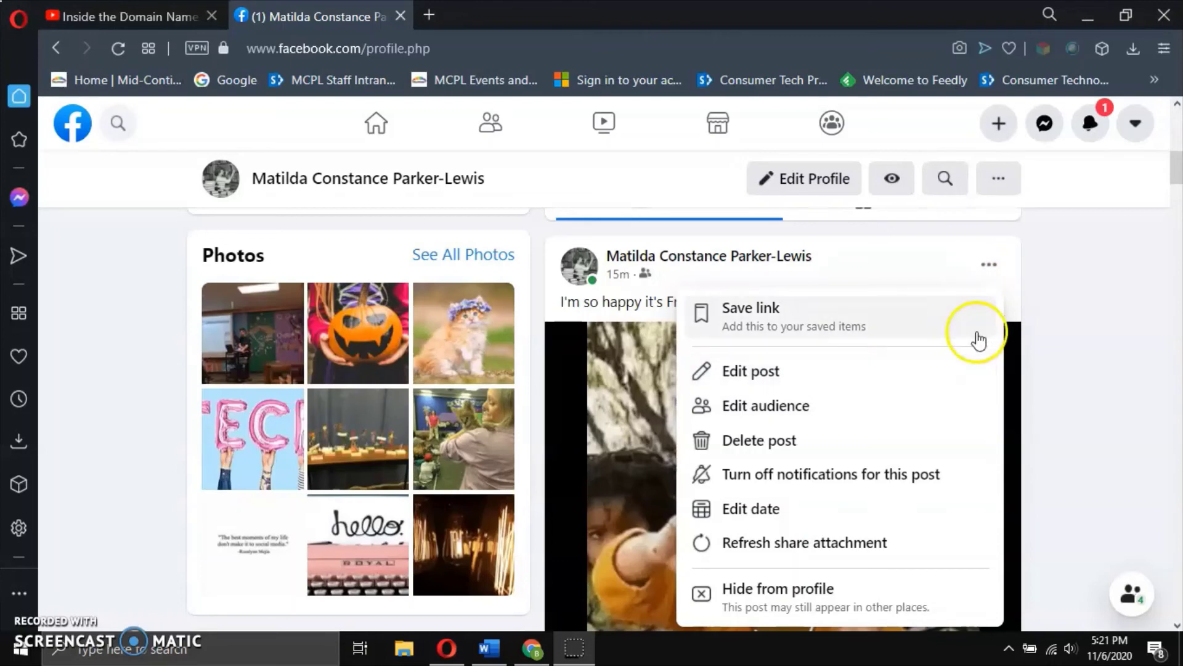
left_click(997, 272)
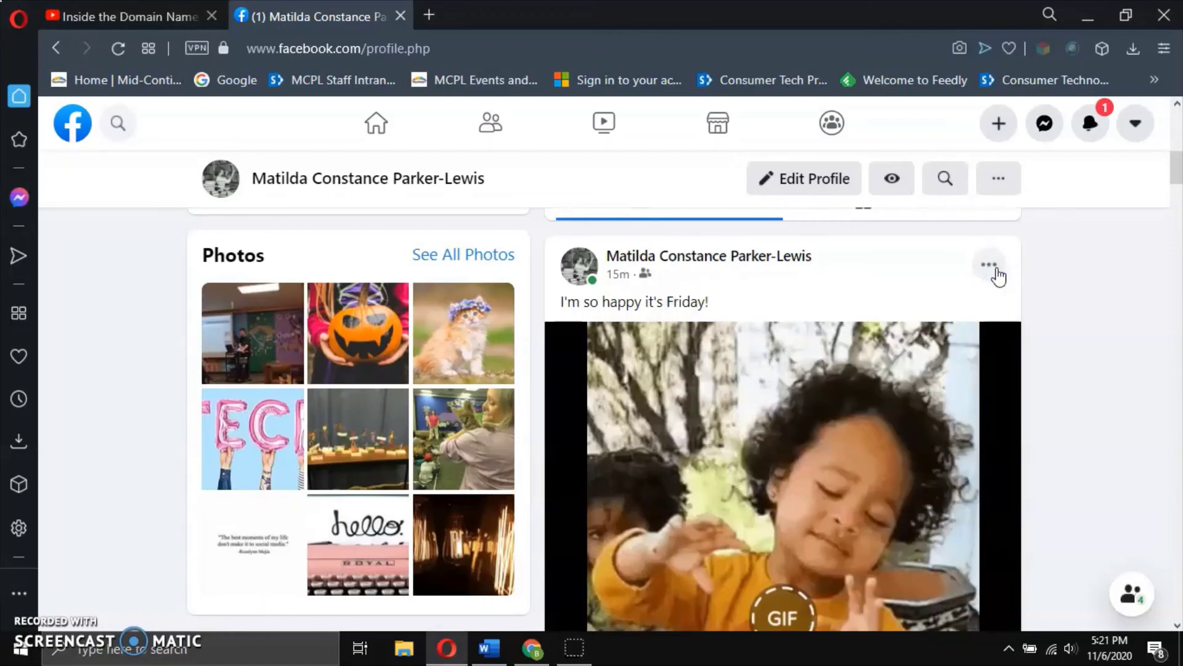
left_click(1066, 183)
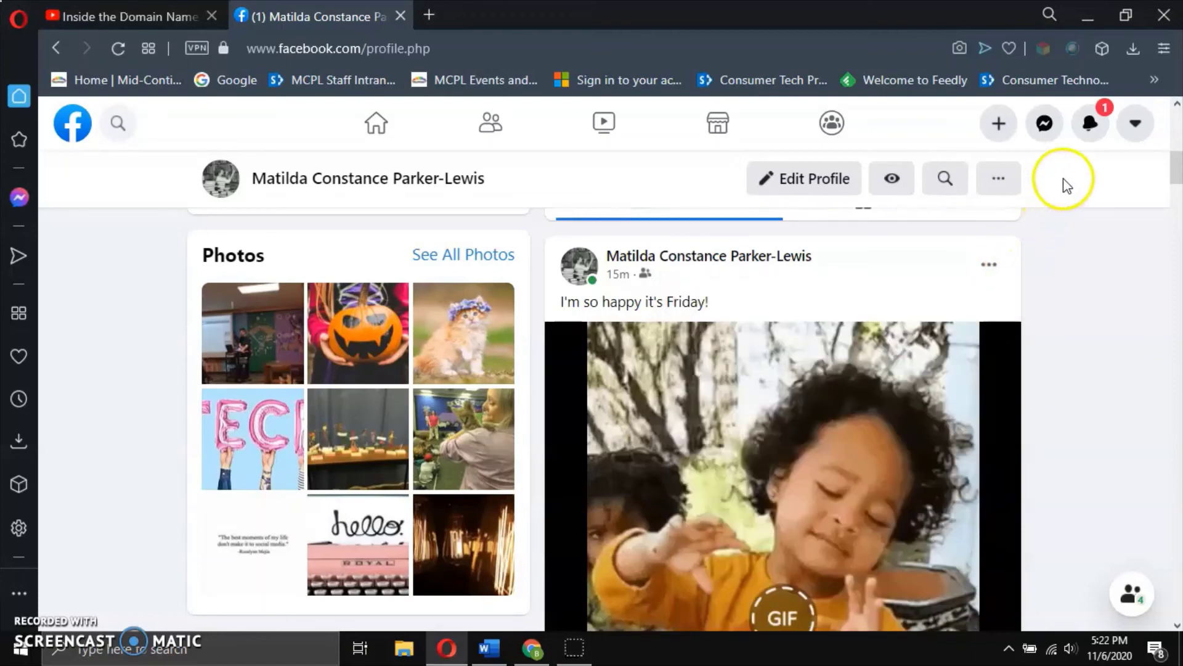
Open the Friday post from the notification about a friend's reaction.
left_click(1093, 128)
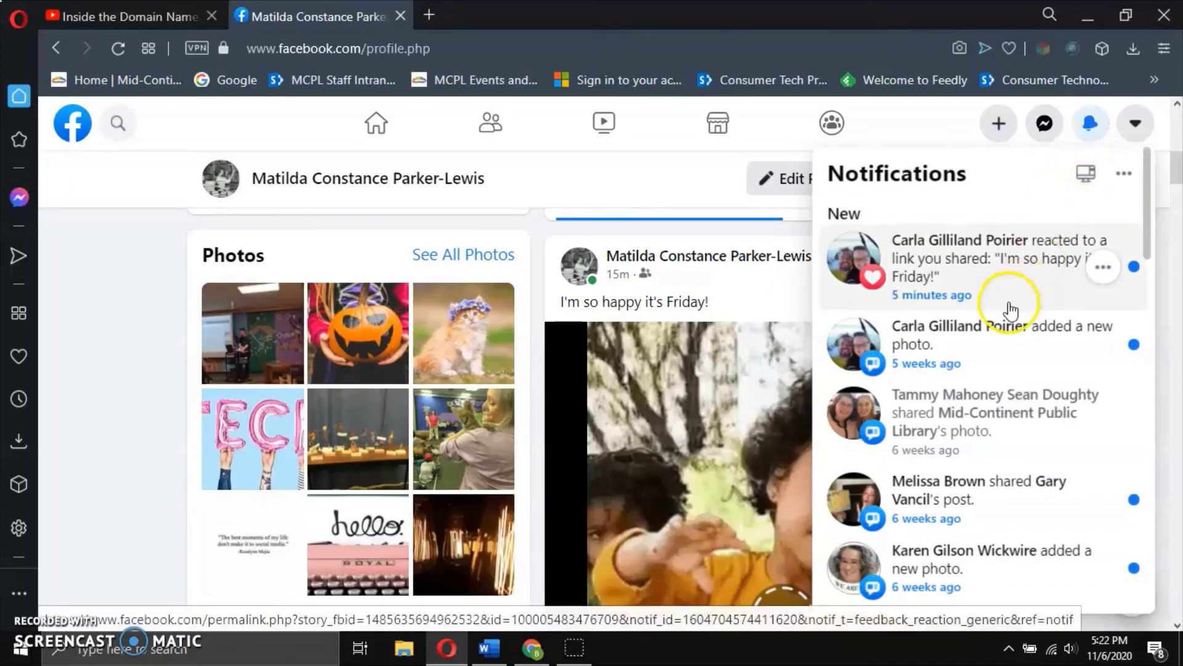
left_click(971, 298)
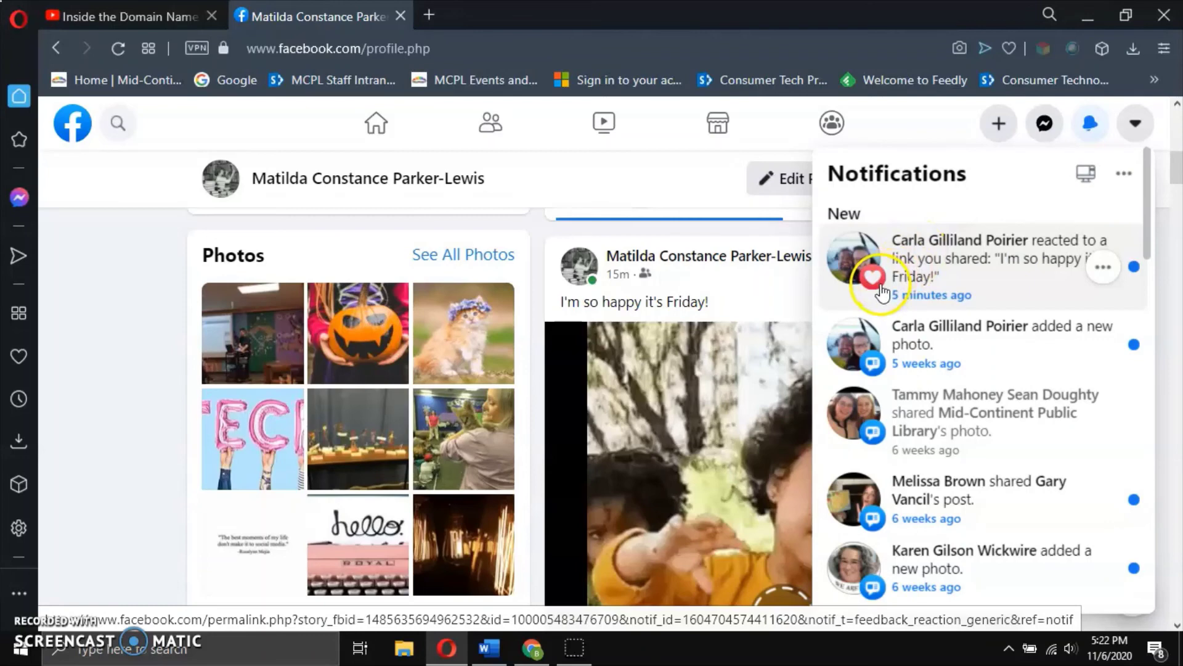
left_click(991, 271)
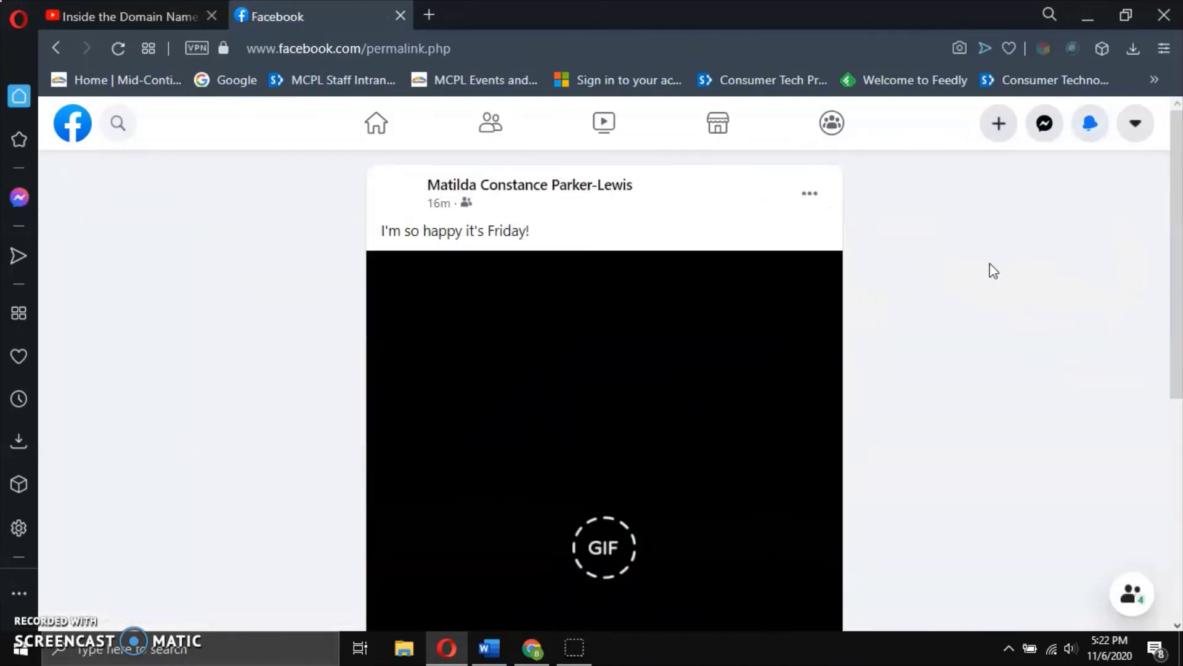
Check the friend's heart reaction on the post, then return to the News Feed.
left_click(895, 295)
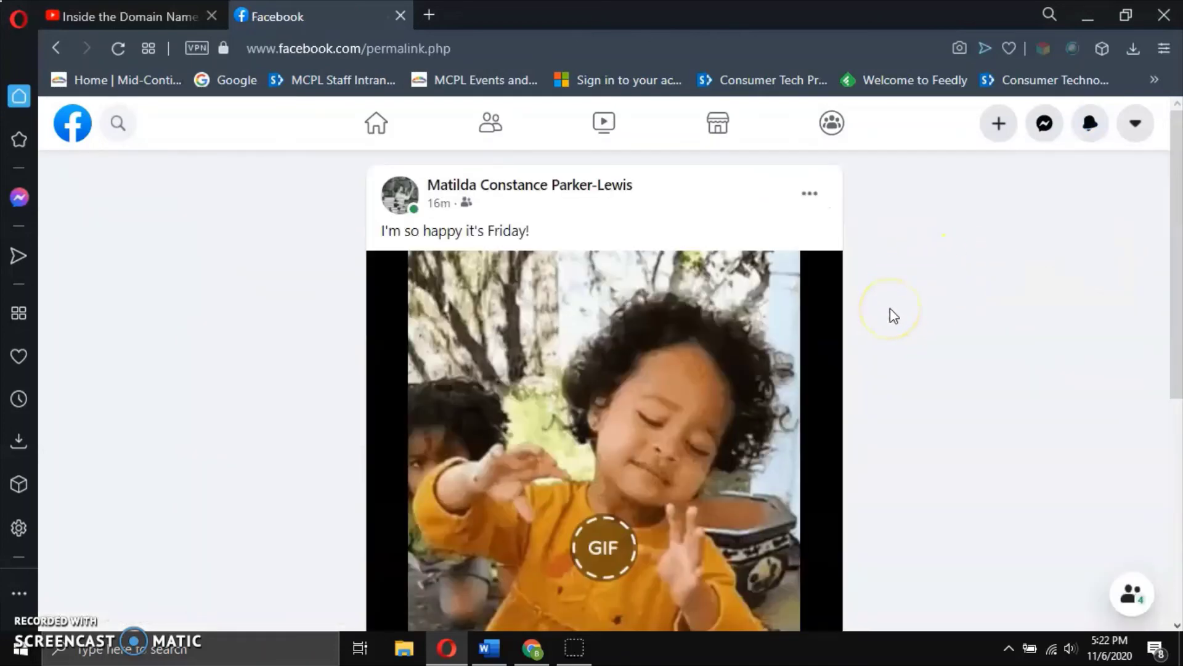
scroll(890, 308, "down", 6)
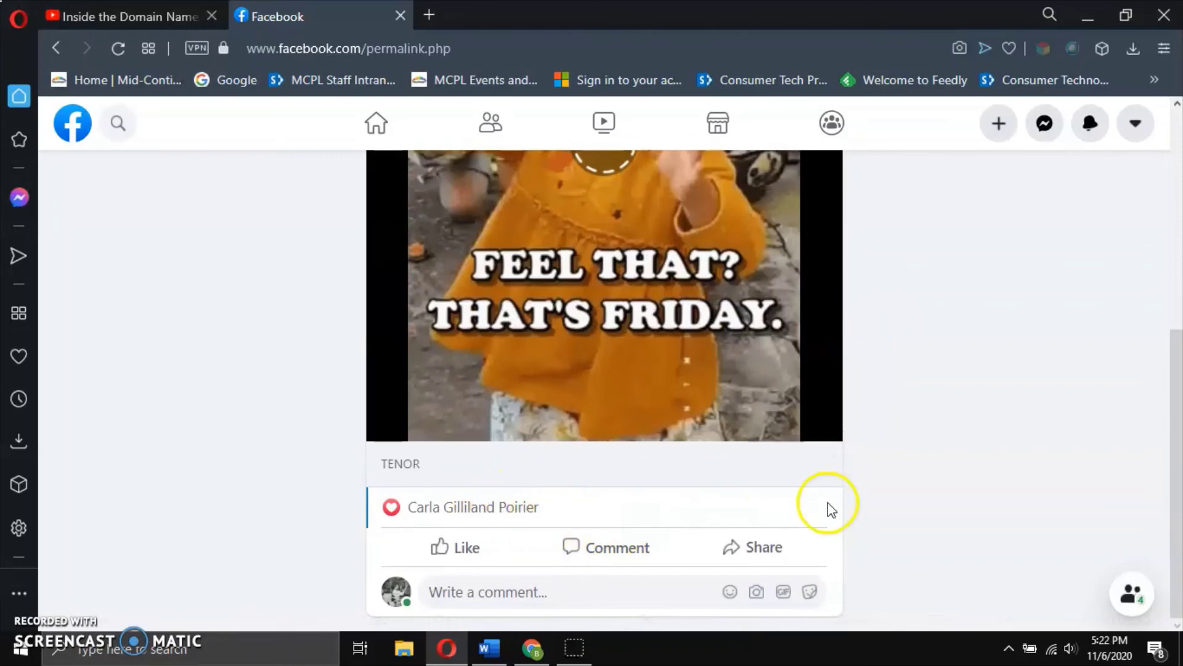
scroll(885, 470, "up", 6)
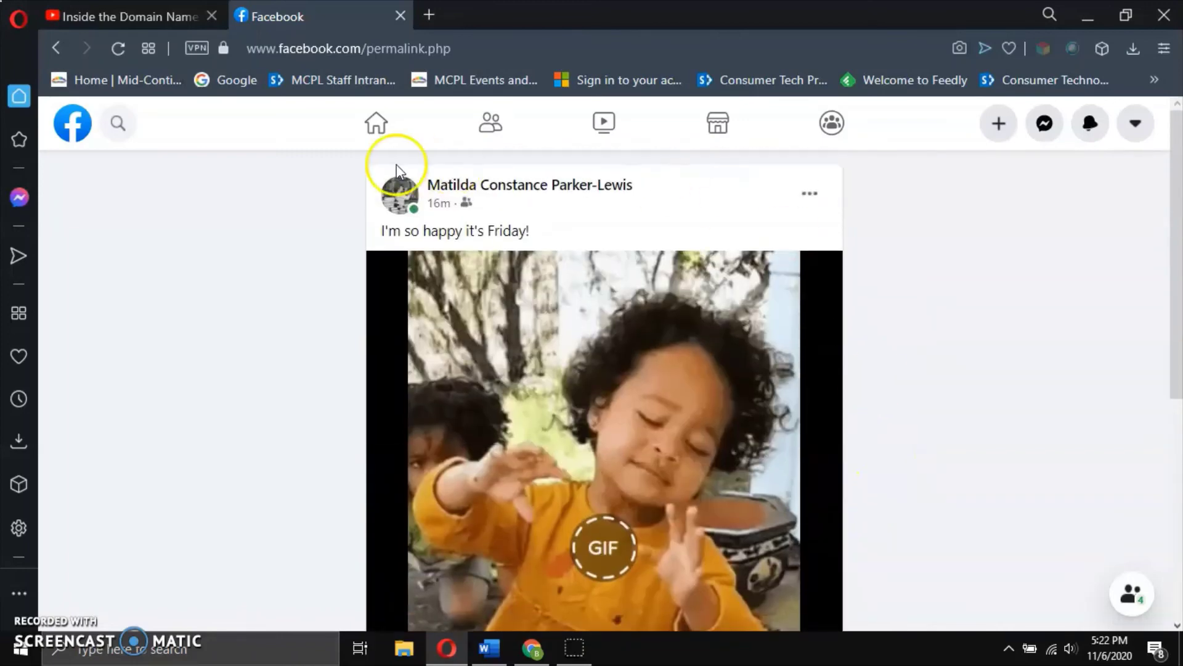
left_click(376, 123)
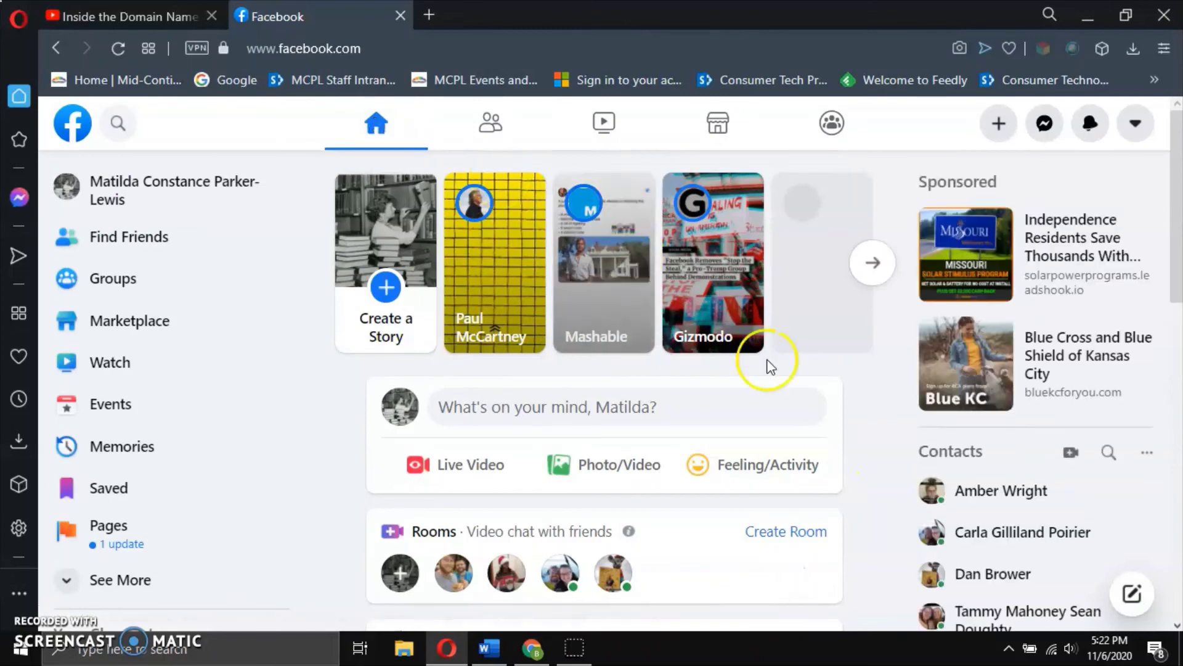
Scroll the News Feed to a friend's staycation post and open its options menu.
scroll(878, 450, "down", 5)
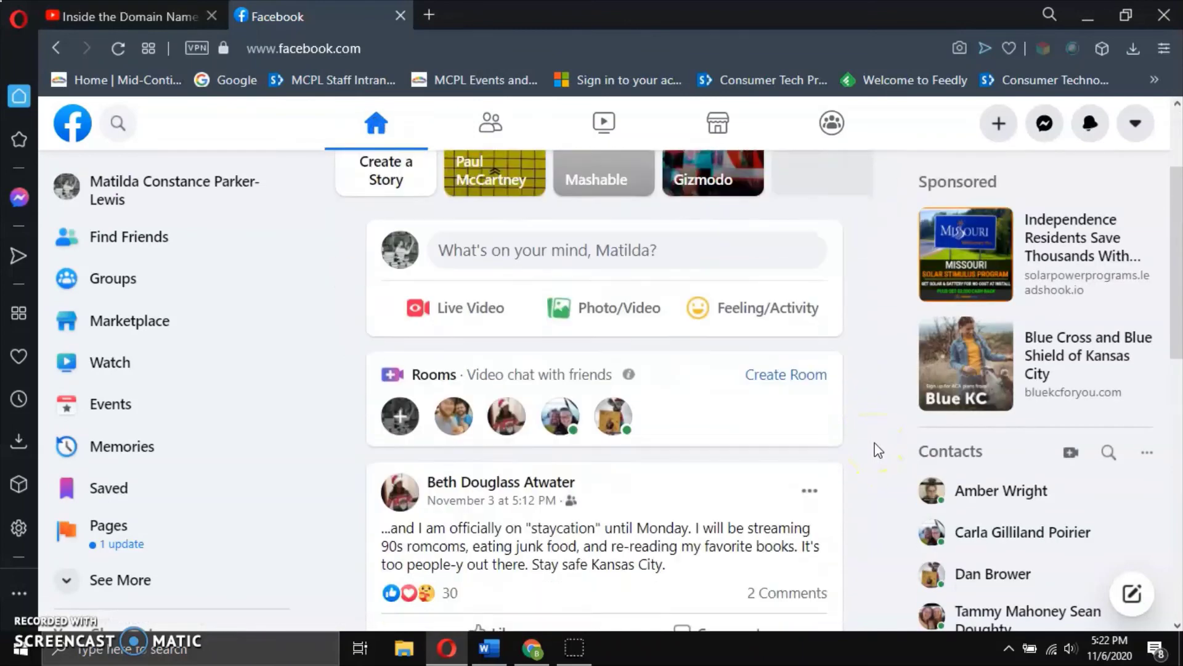
scroll(878, 450, "down", 2)
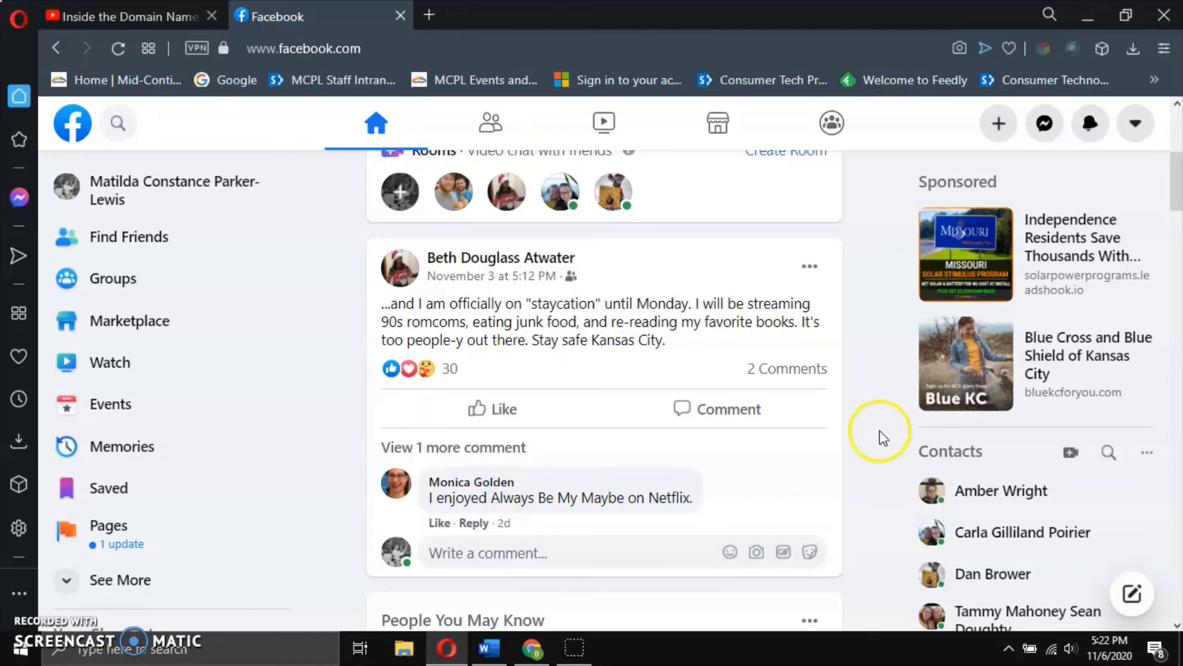
left_click(812, 274)
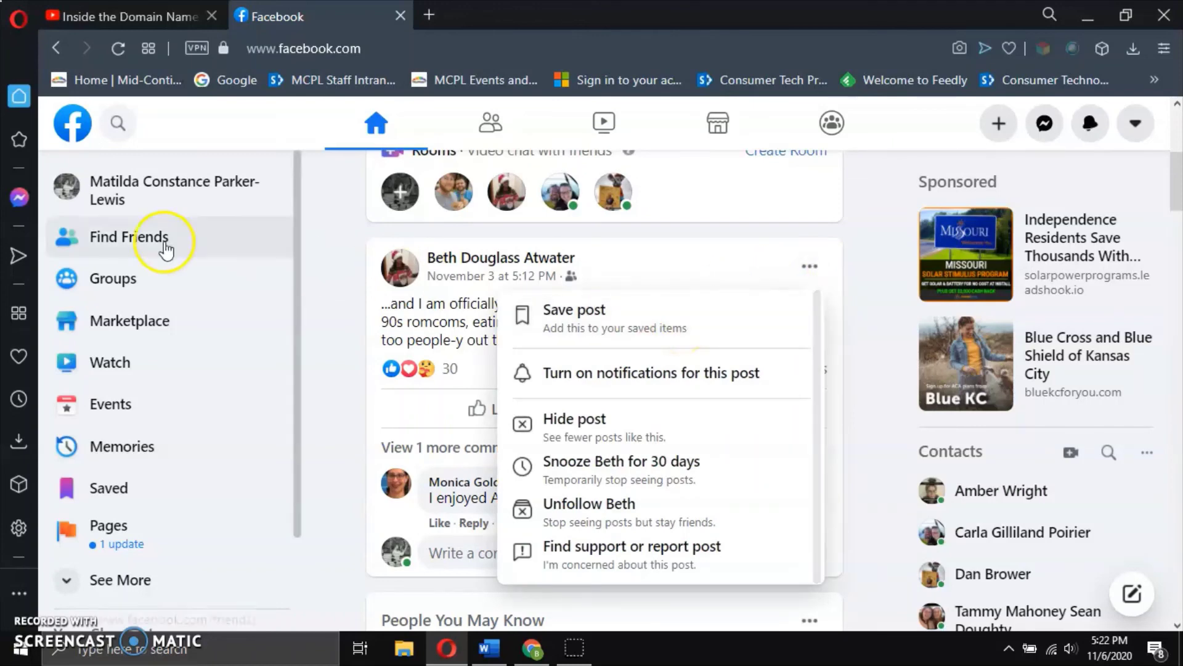
Expand the left sidebar shortcuts with See More, then reopen the staycation post's options.
left_click(100, 581)
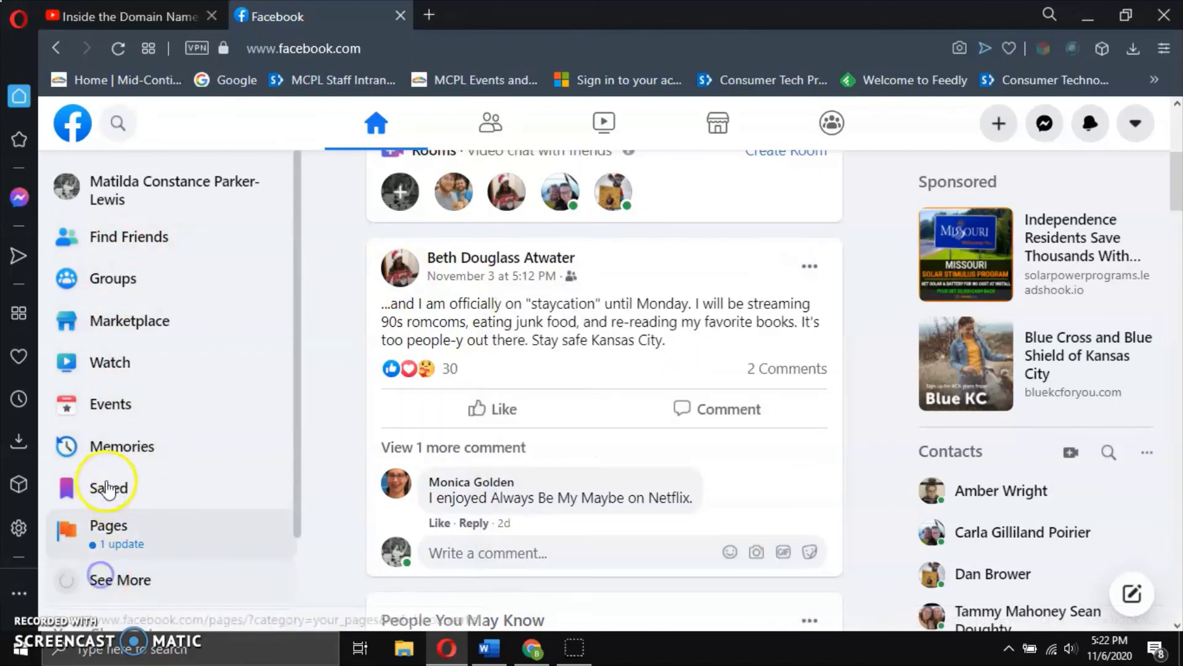
scroll(106, 475, "down", 4)
scroll(109, 473, "down", 2)
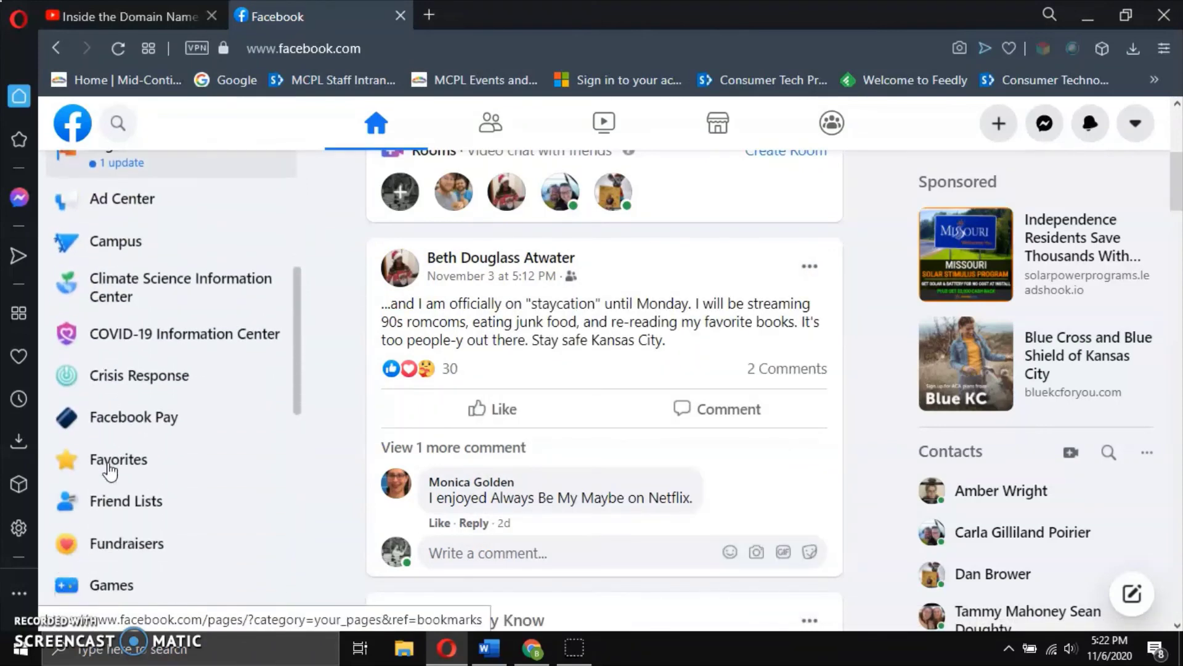
scroll(195, 373, "up", 5)
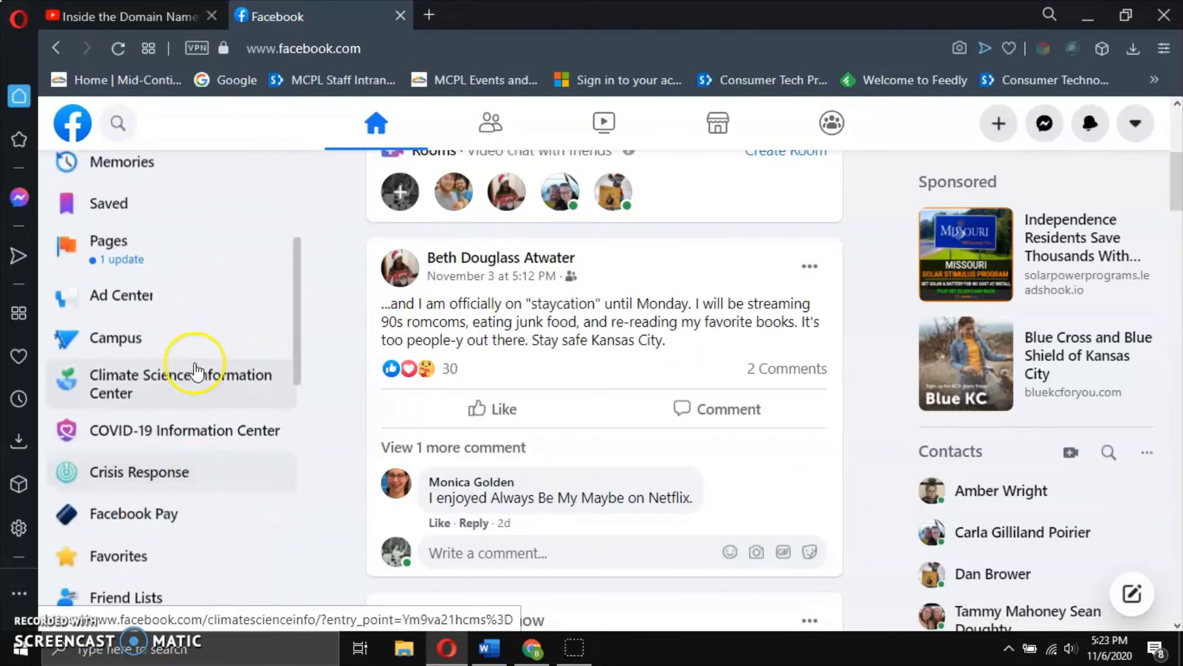
scroll(186, 459, "down", 3)
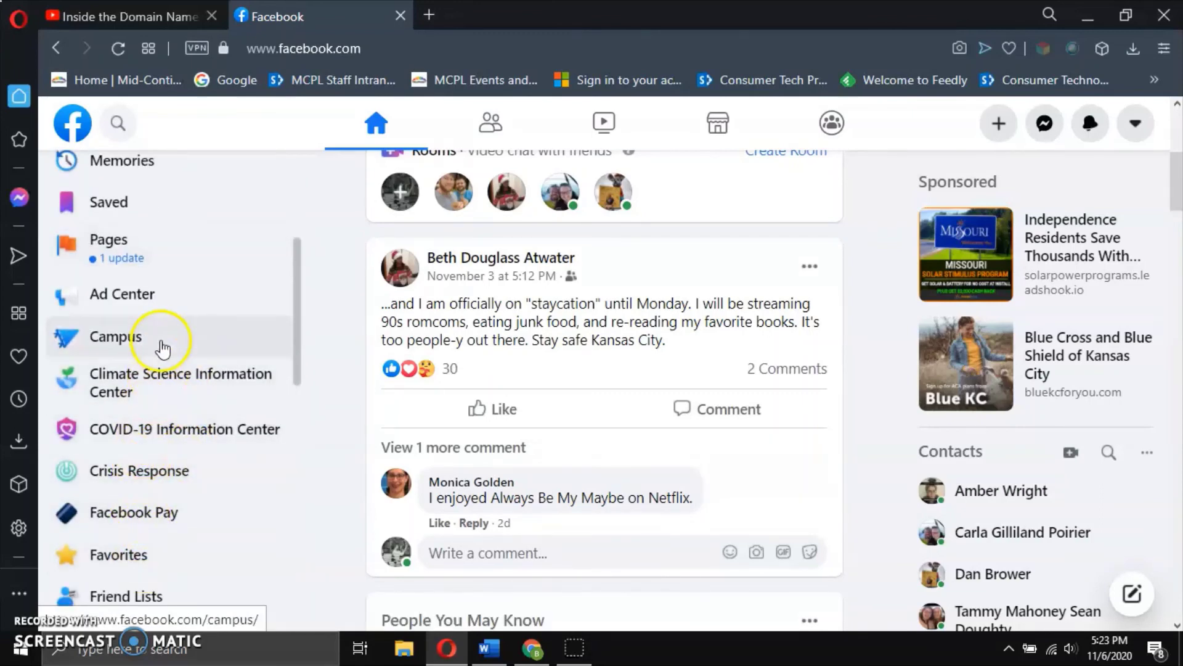
left_click(811, 269)
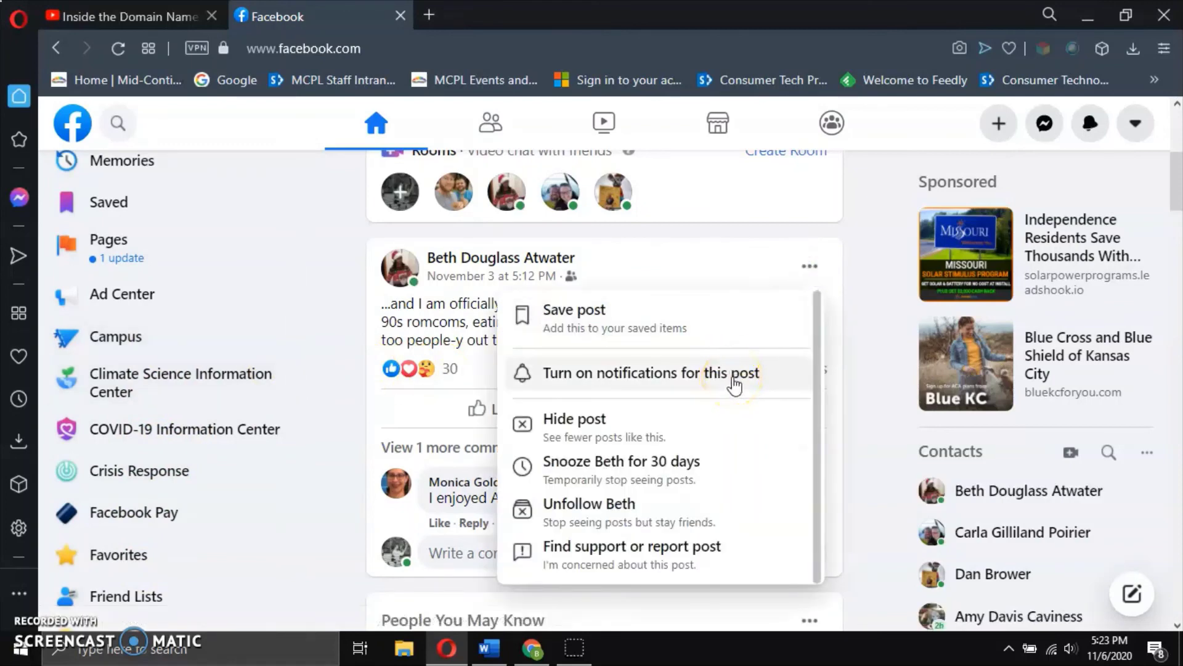
Close and reopen the staycation post's menu of save, hide, snooze, unfollow and report options.
left_click(695, 251)
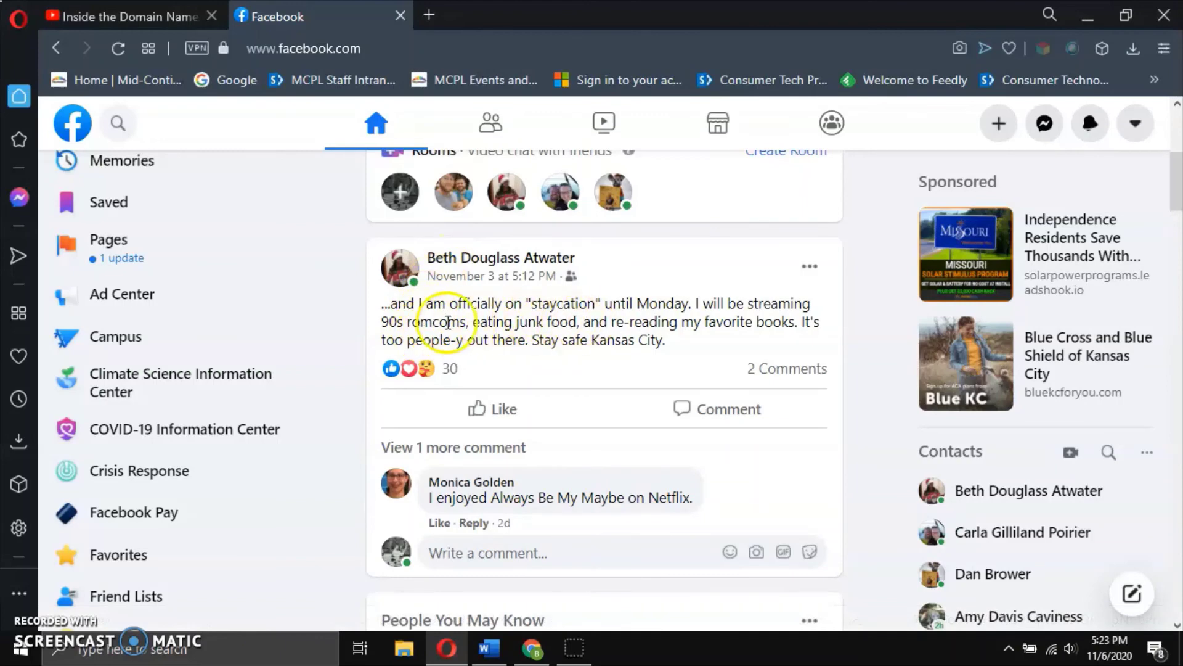
left_click(810, 266)
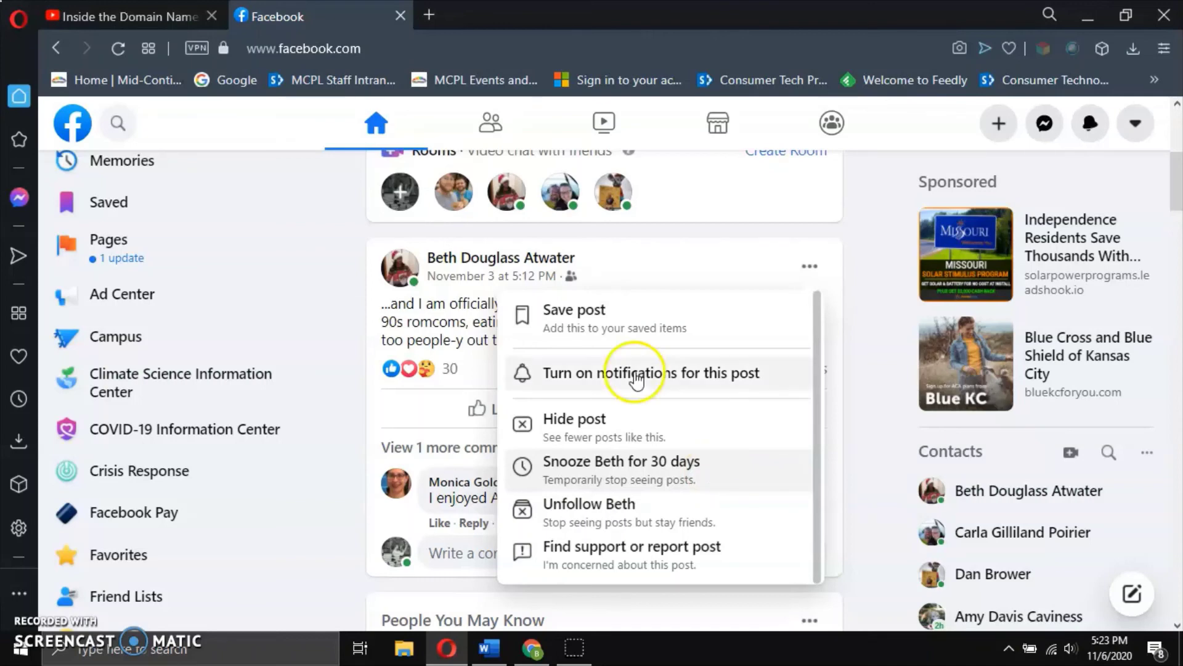
left_click(697, 236)
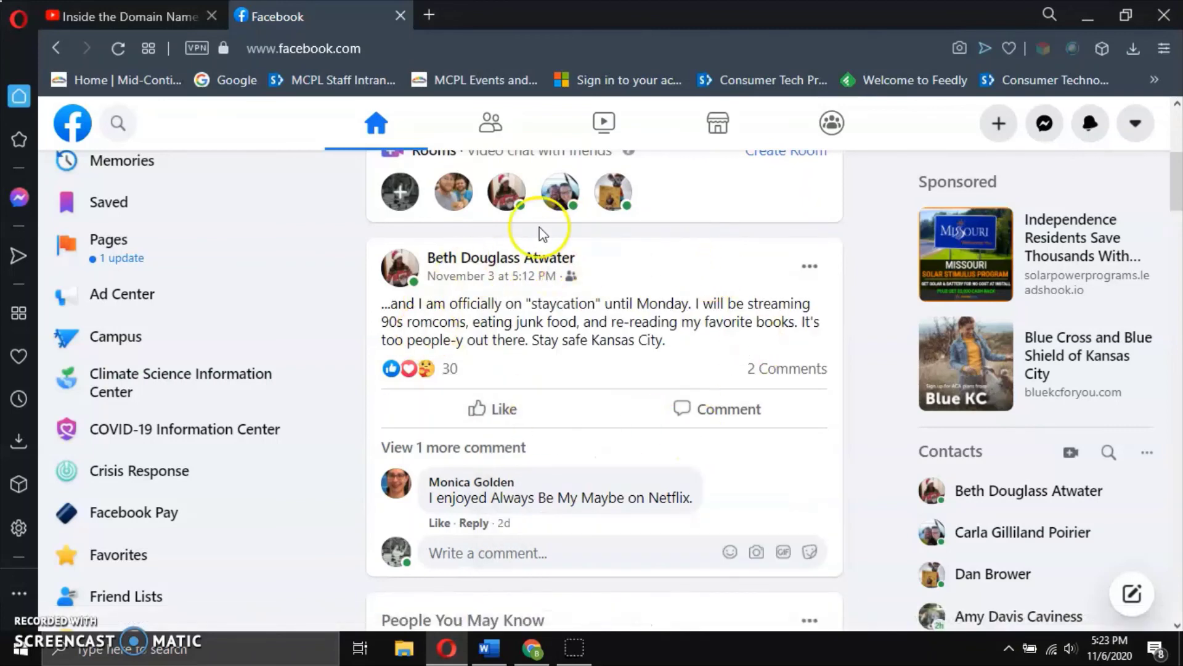
left_click(805, 262)
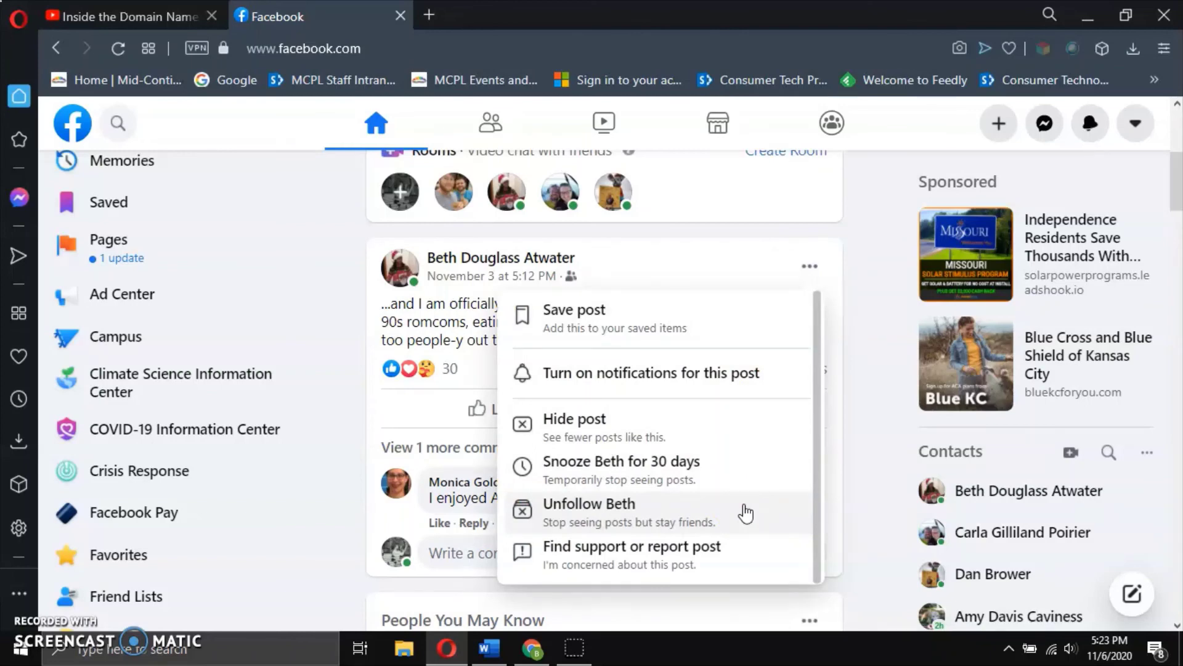
Review the post menu's snooze, unfollow, hide and support options, then open the author's profile.
left_click(597, 470)
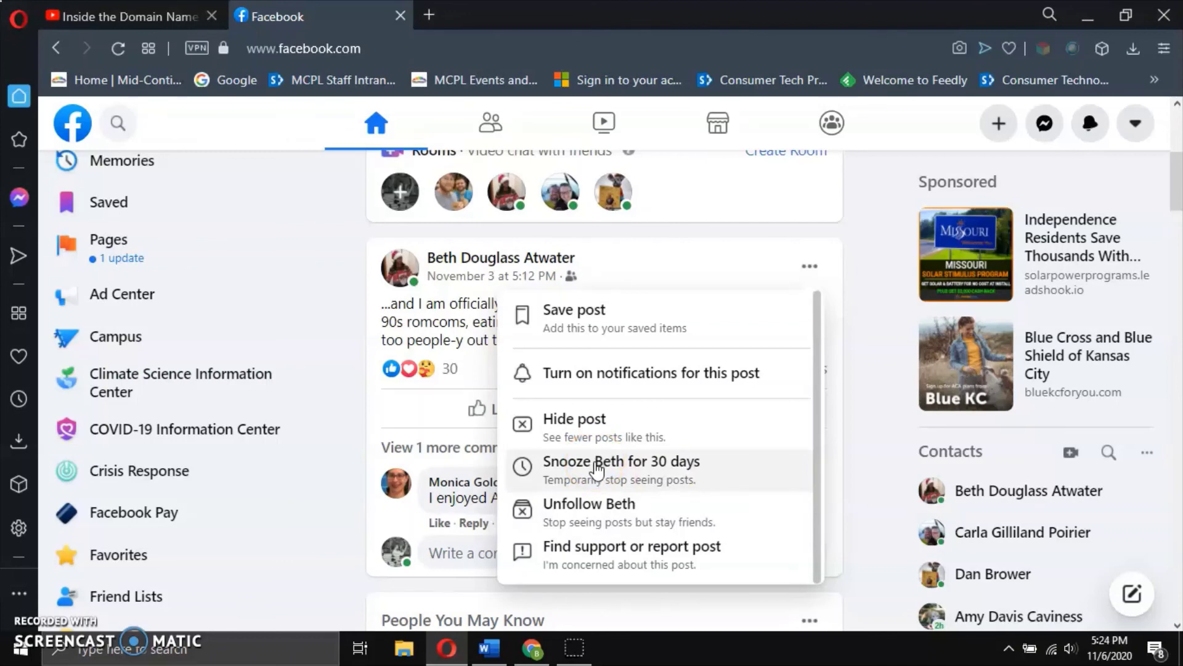
left_click(663, 514)
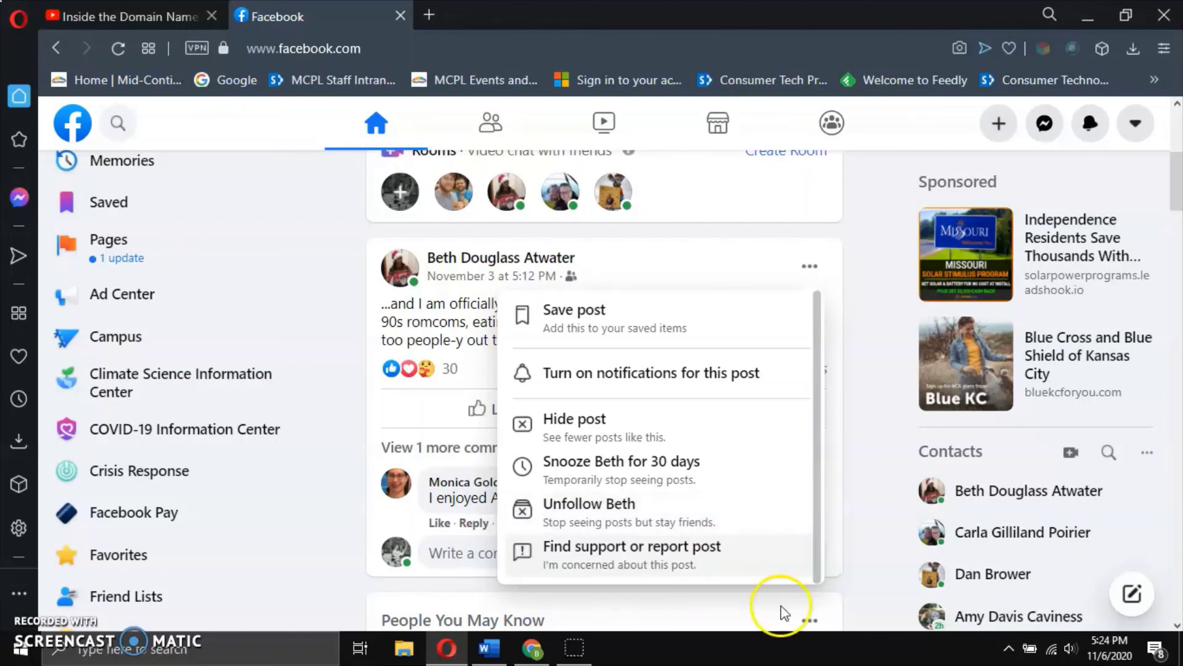
scroll(715, 561, "down", 2)
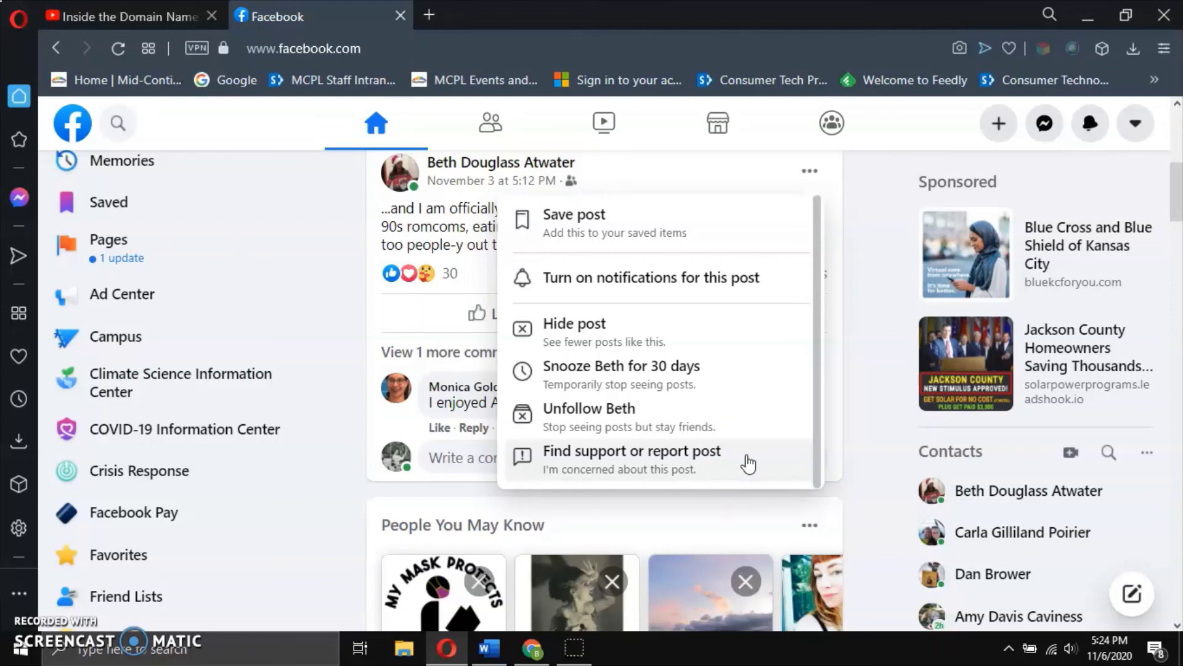
left_click(737, 343)
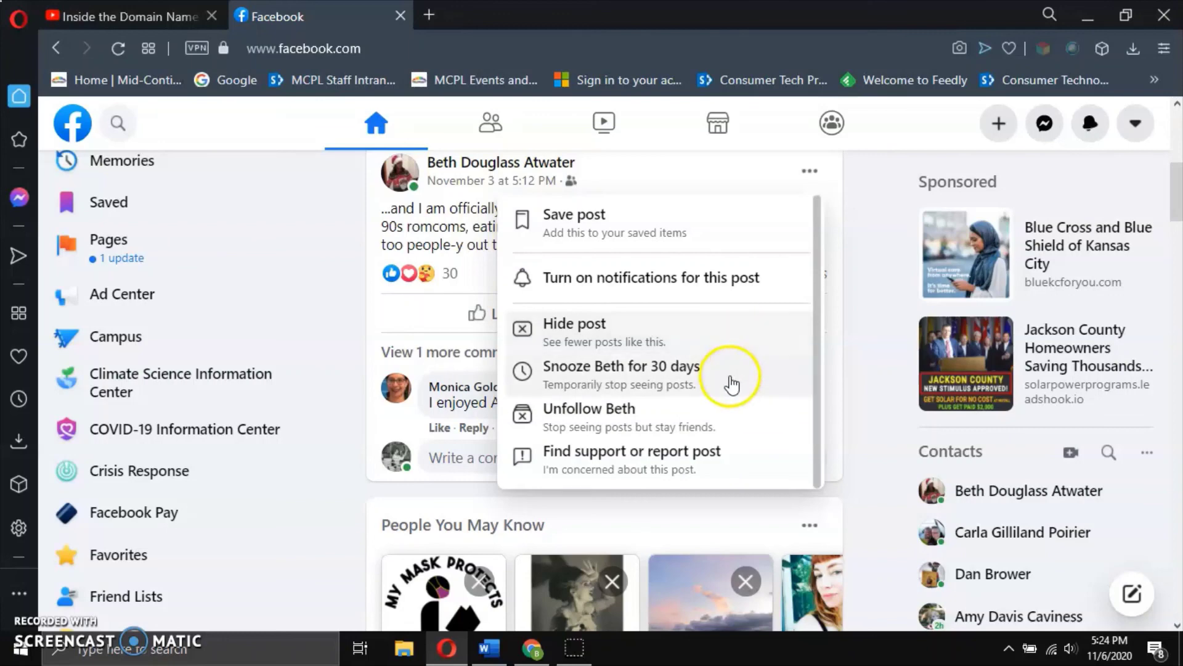
left_click(733, 409)
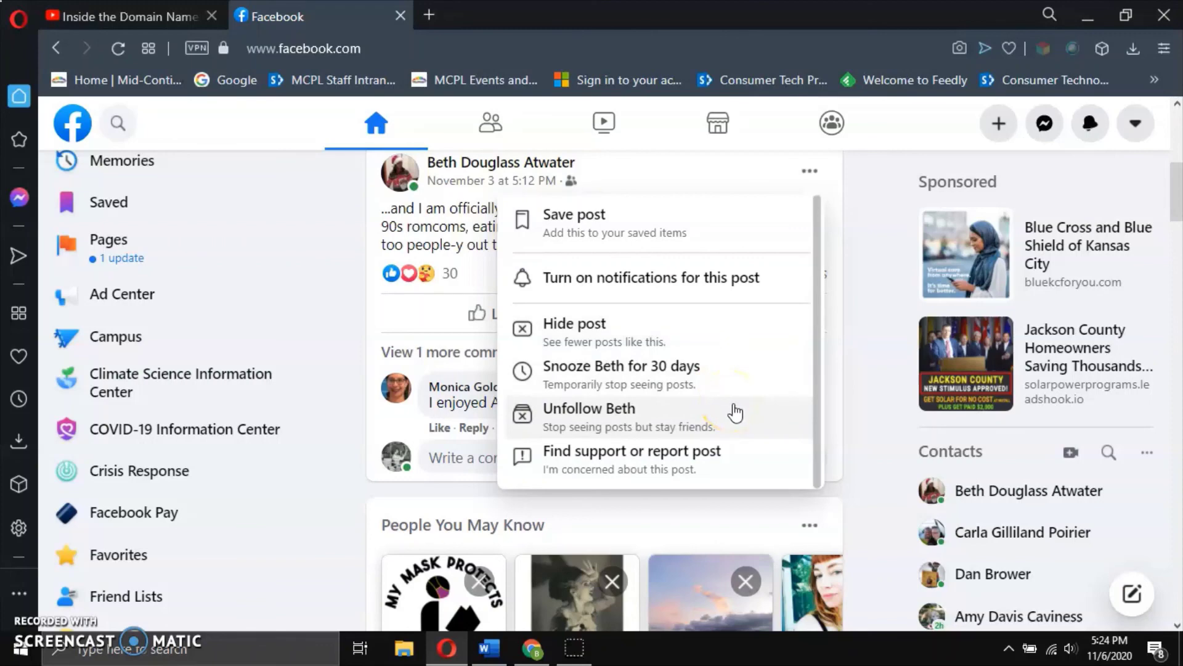
scroll(735, 412, "up", 2)
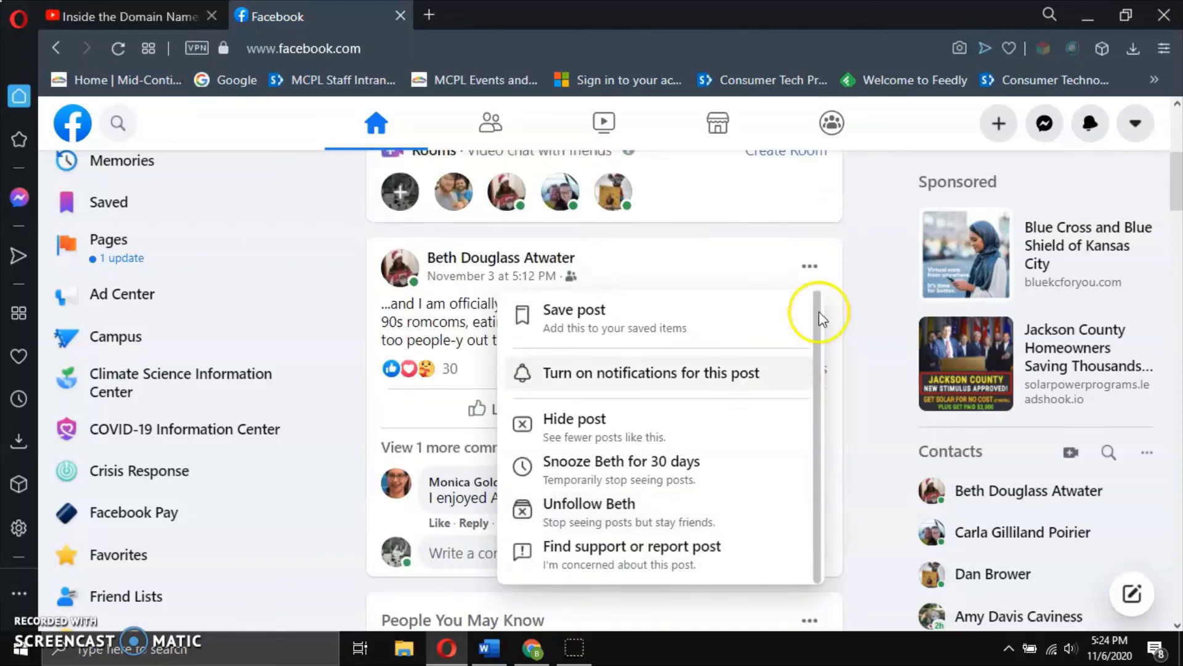
left_click(535, 255)
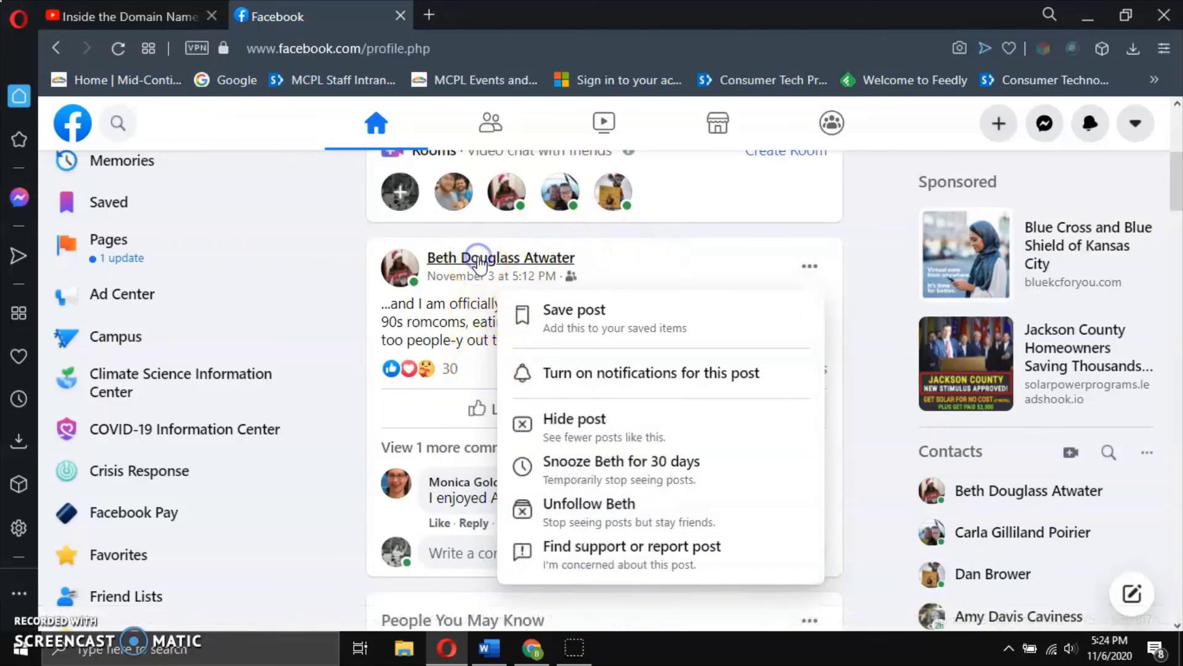
Show the friend's Favorites, Edit Friend List, Unfollow and Unfriend options, then return to the News Feed.
left_click(891, 424)
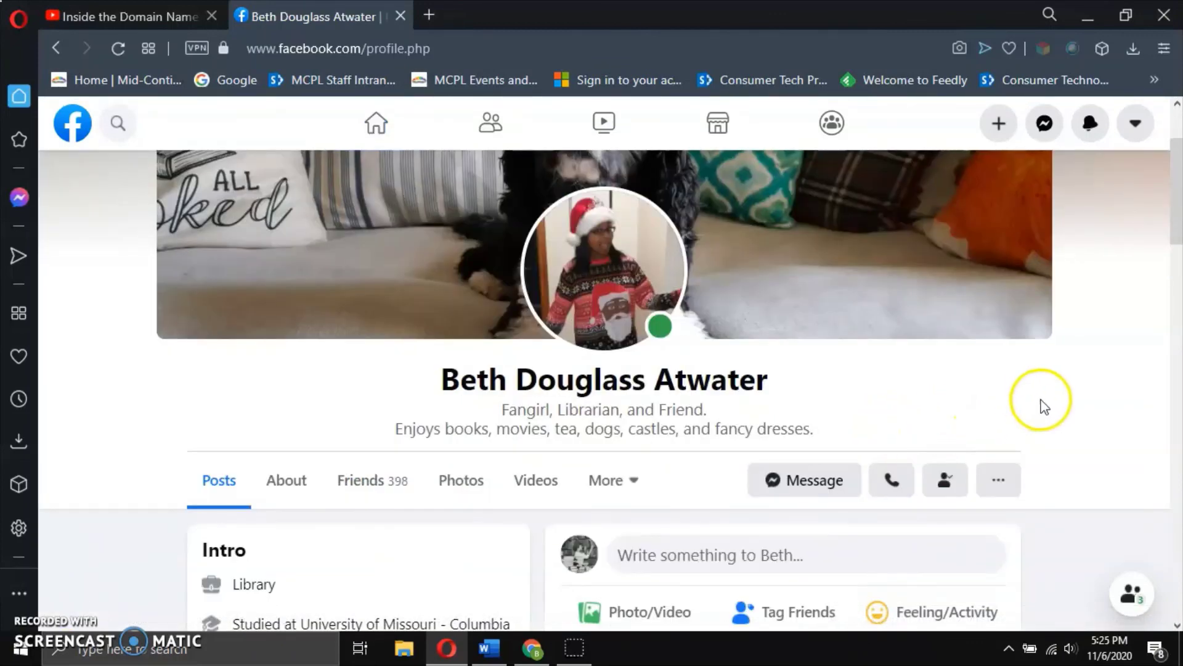
scroll(1035, 413, "down", 2)
left_click(952, 396)
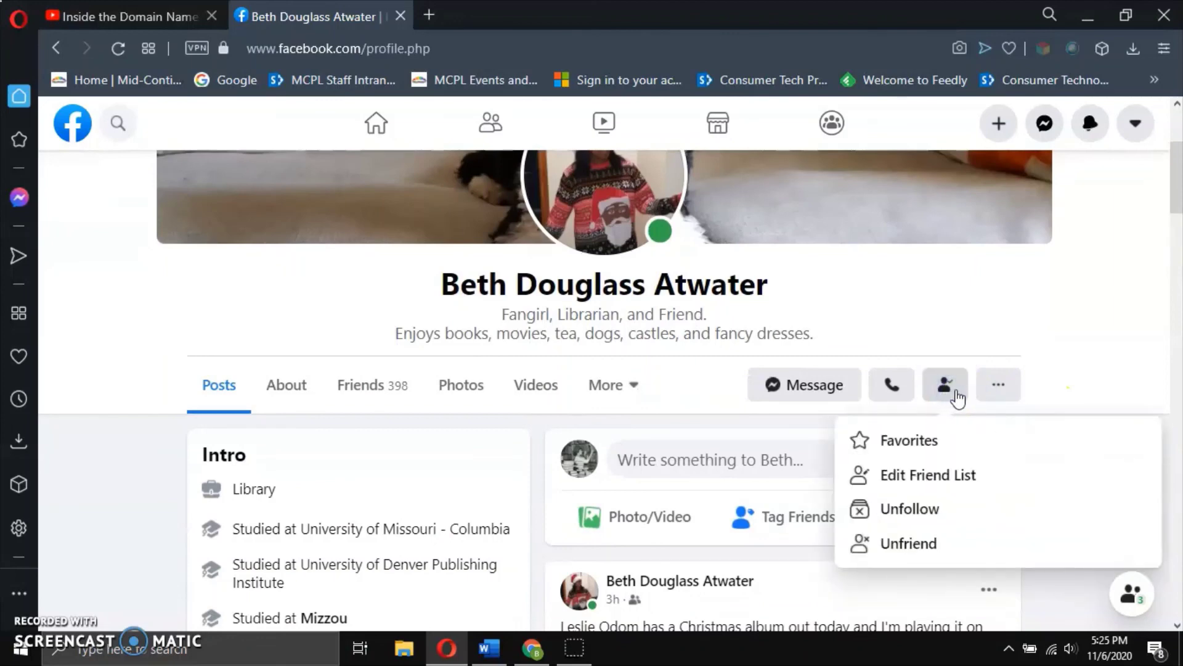
left_click(953, 395)
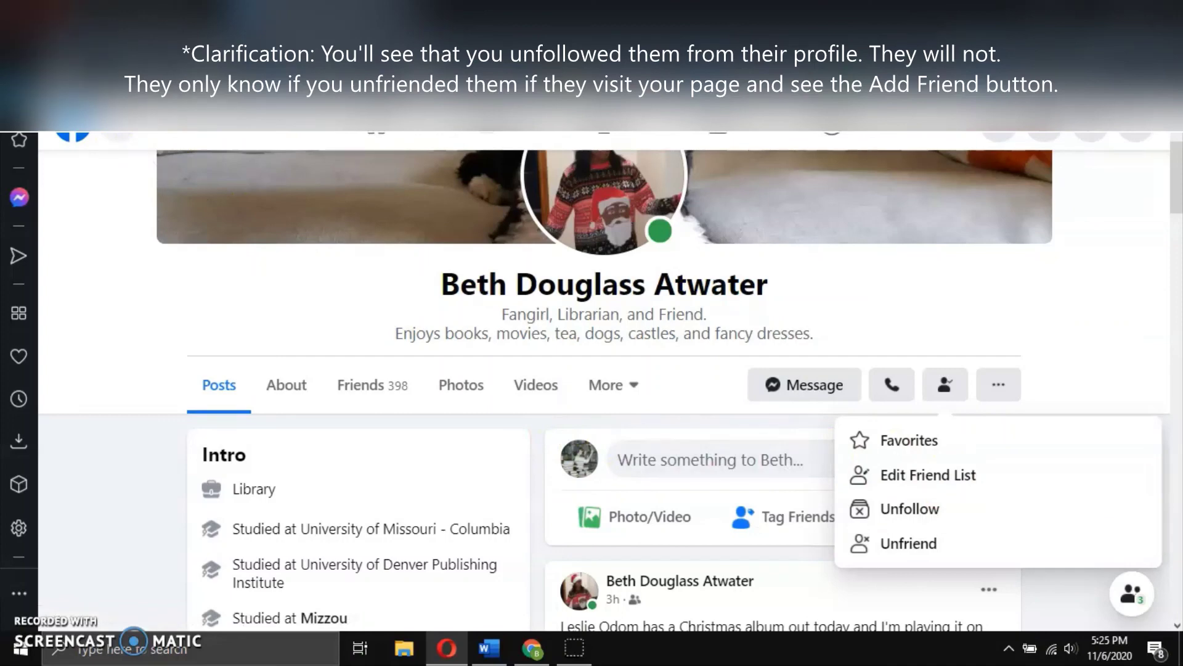
key("alt+Left")
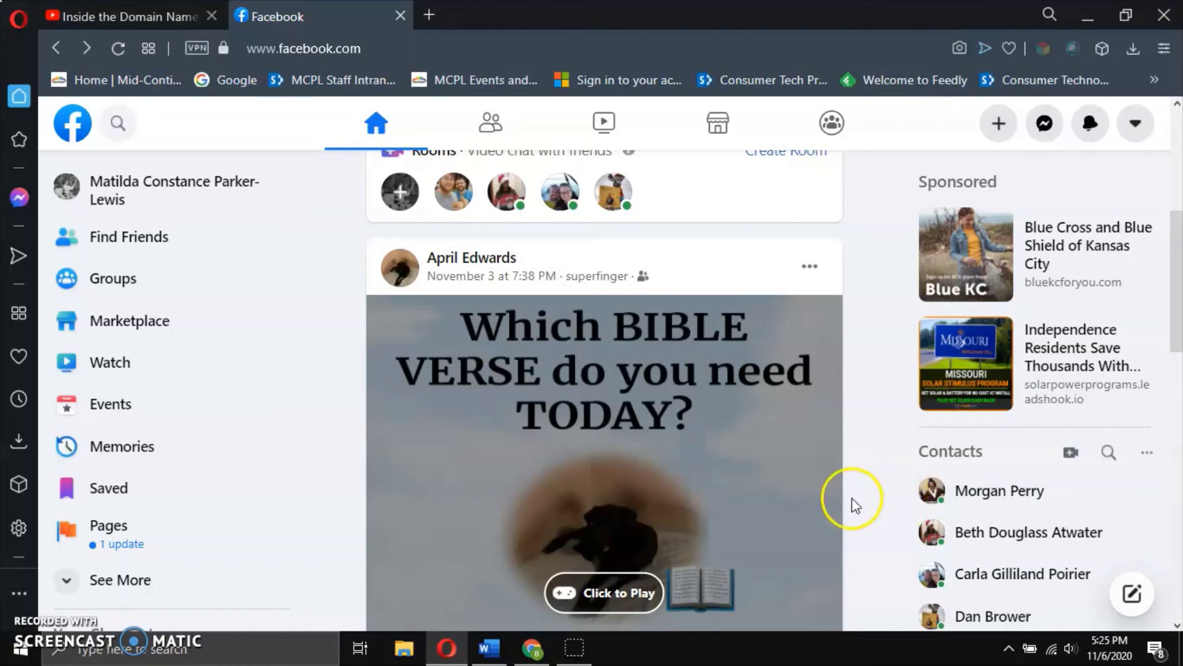
scroll(889, 468, "down", 1)
scroll(889, 468, "down", 10)
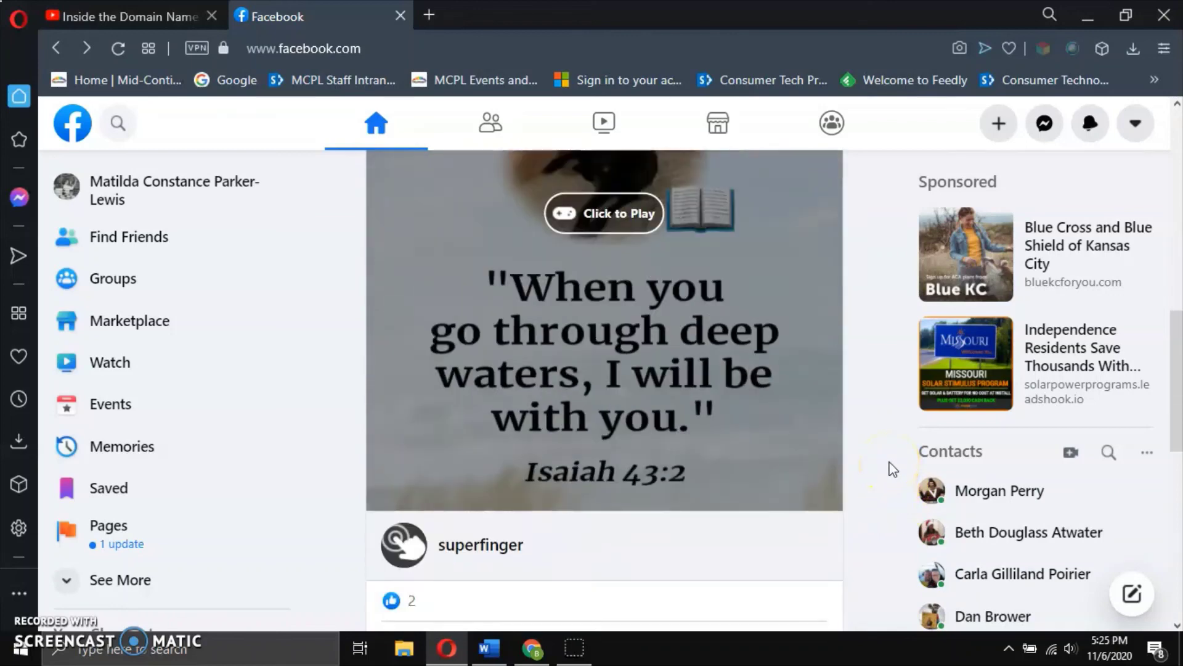
scroll(893, 469, "down", 6)
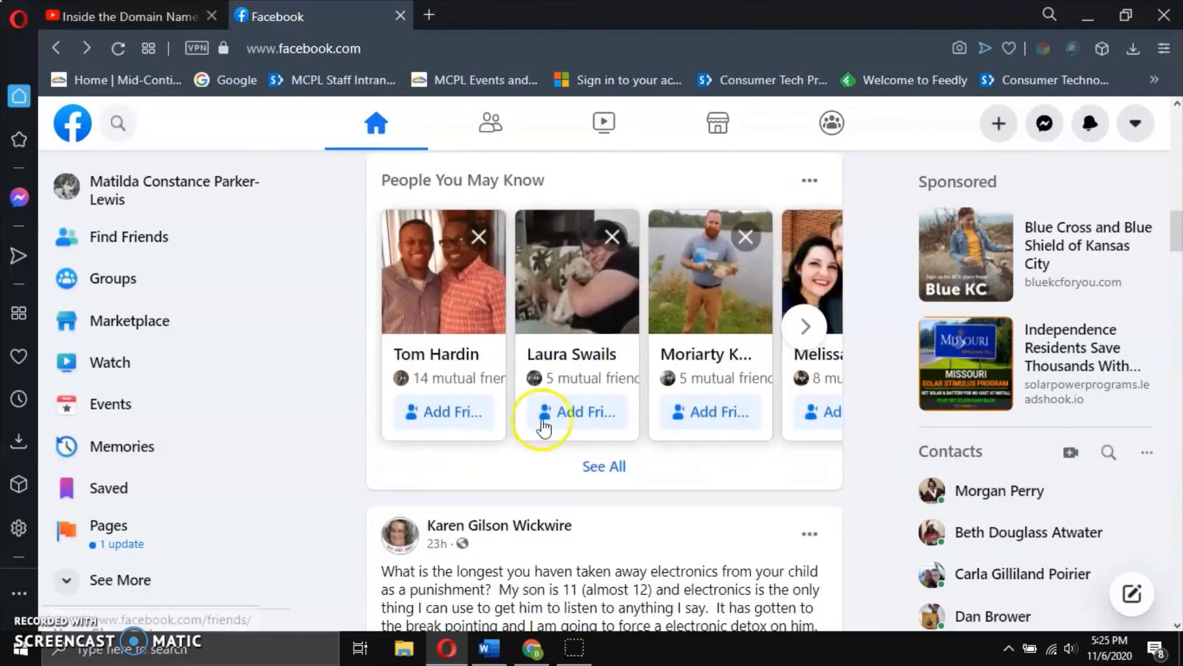
scroll(638, 453, "down", 5)
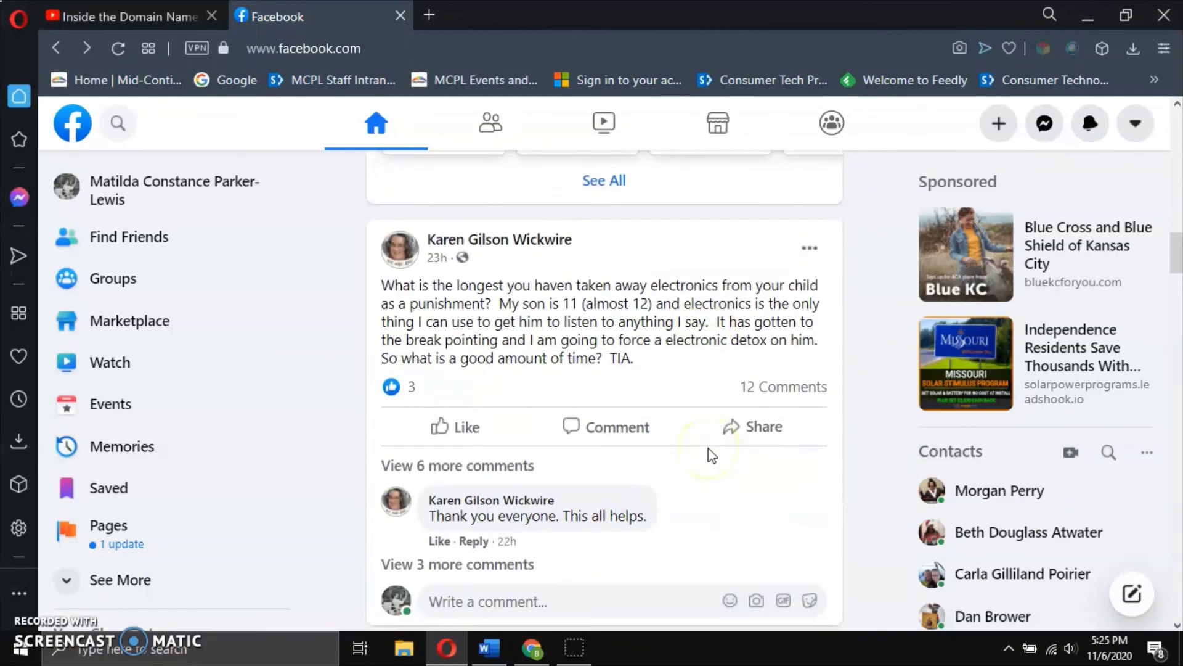
scroll(713, 455, "down", 10)
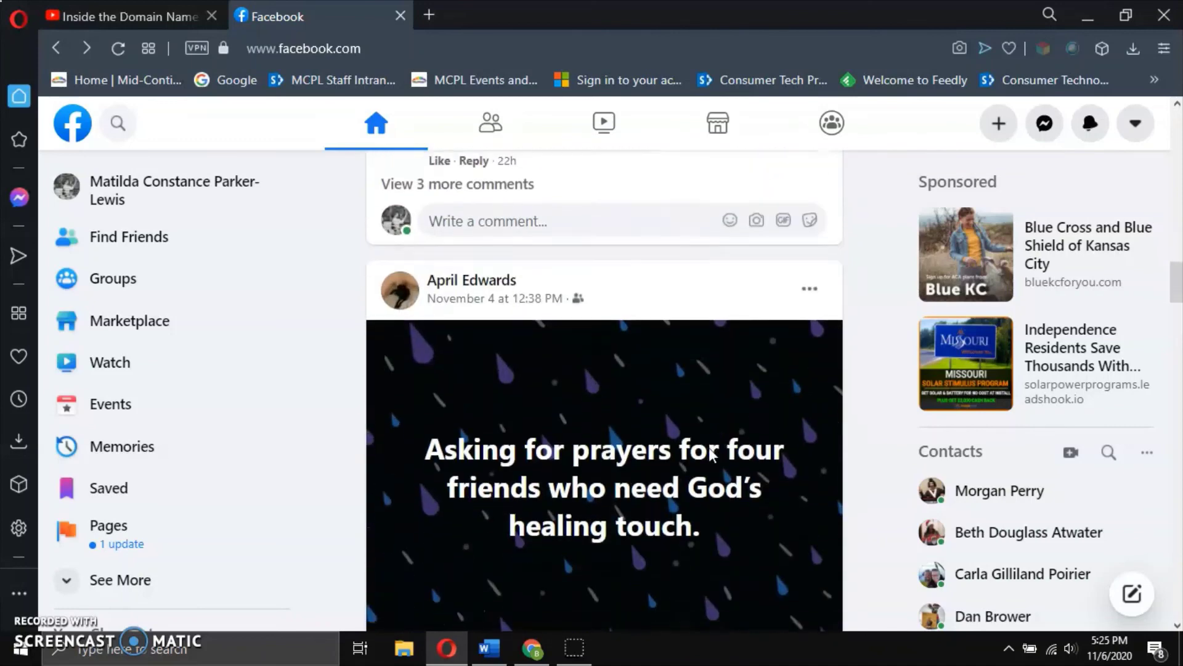
scroll(710, 455, "down", 10)
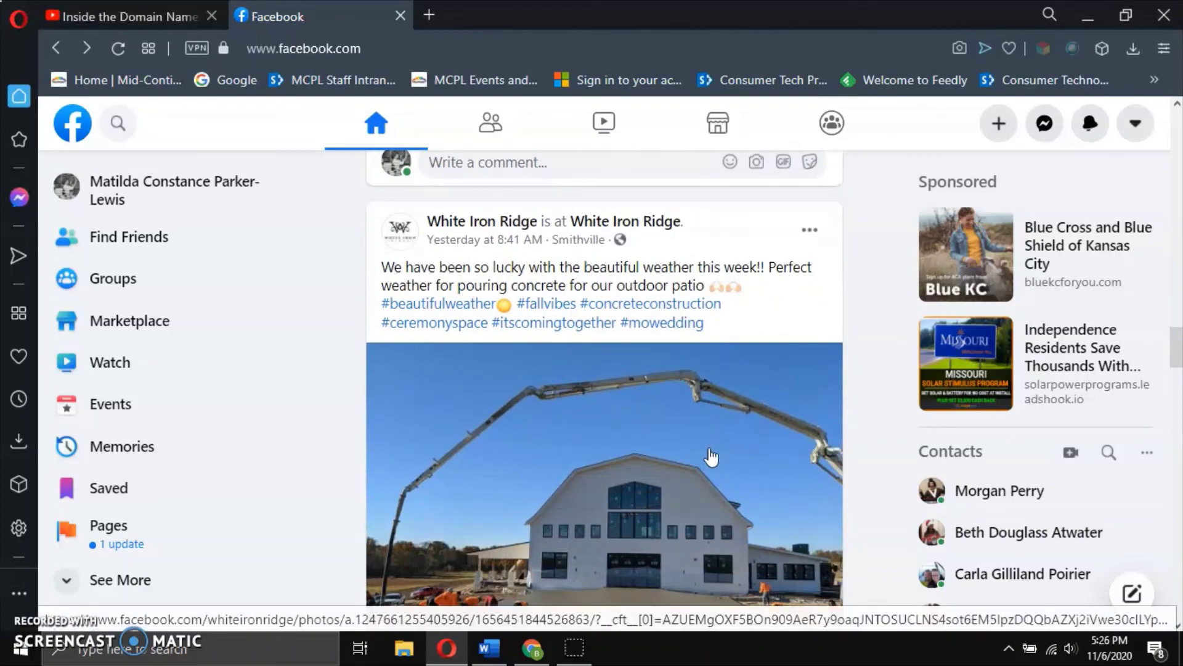
scroll(712, 456, "down", 6)
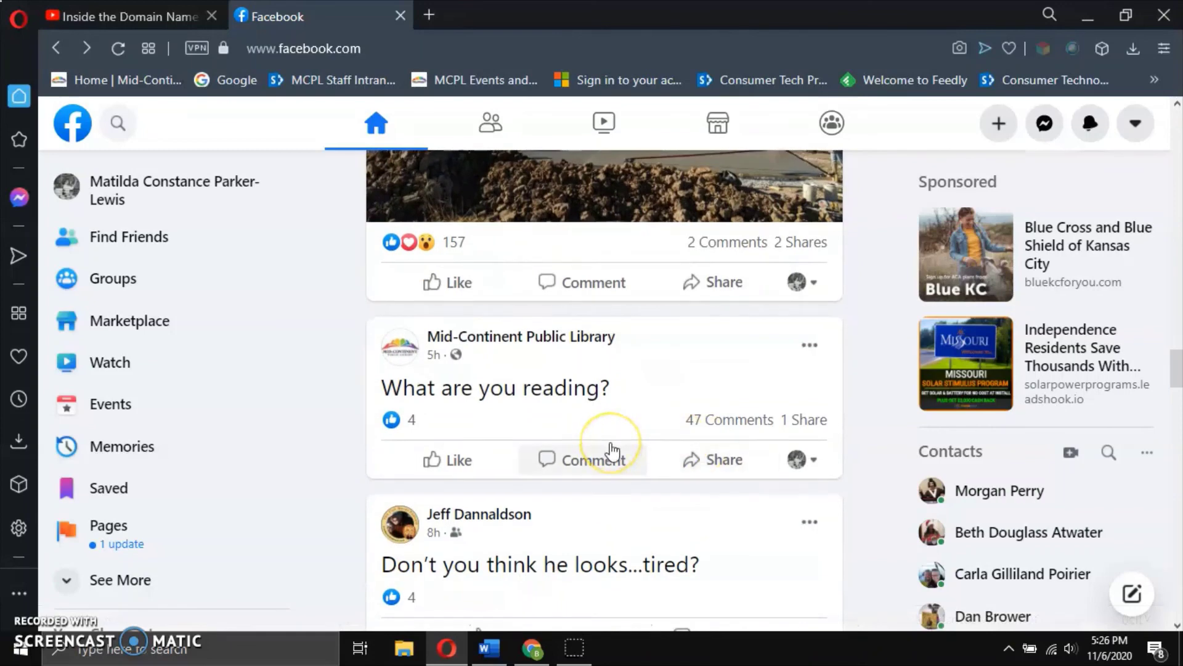
scroll(607, 447, "down", 3)
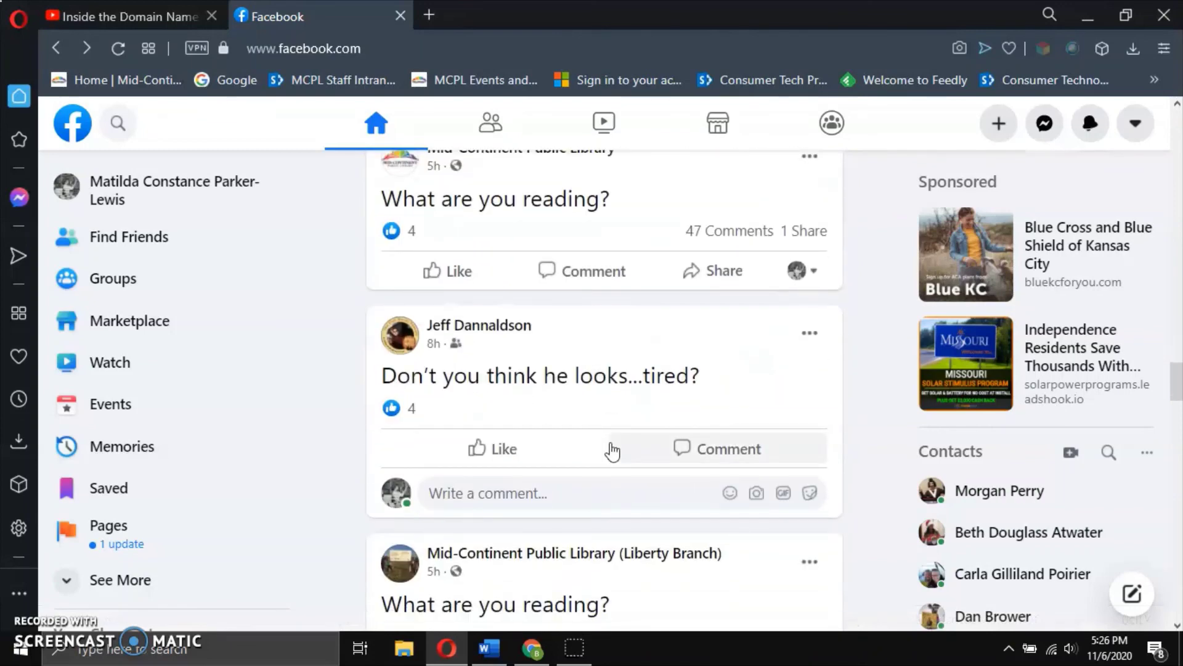
scroll(613, 422, "down", 3)
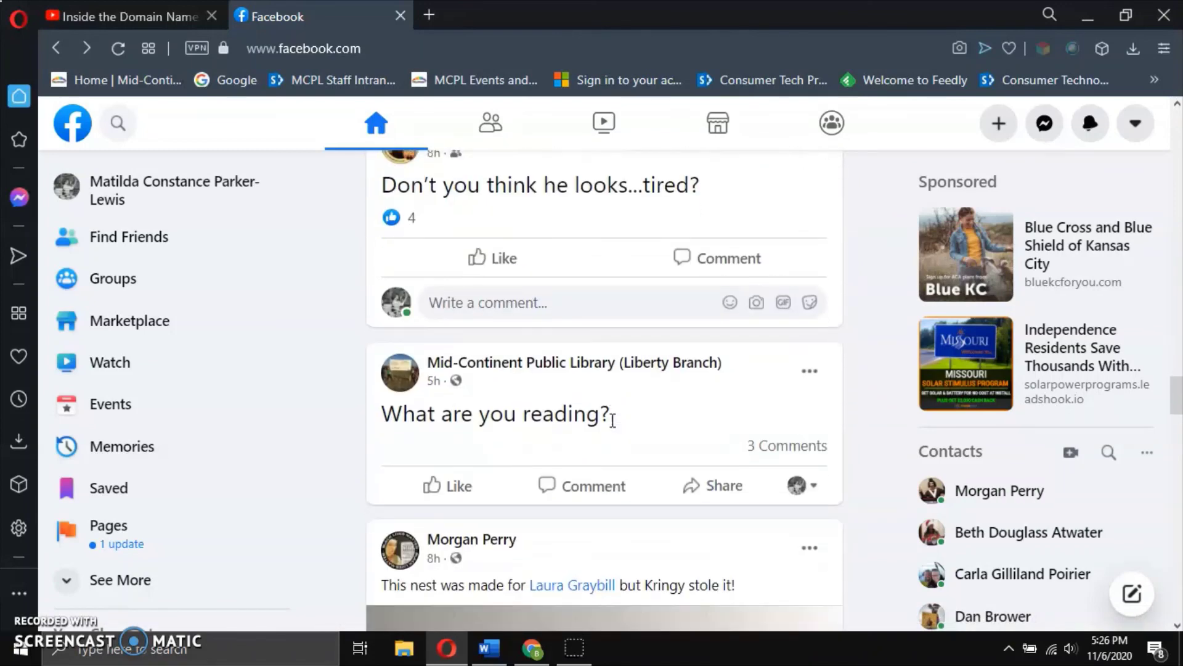
scroll(613, 419, "down", 2)
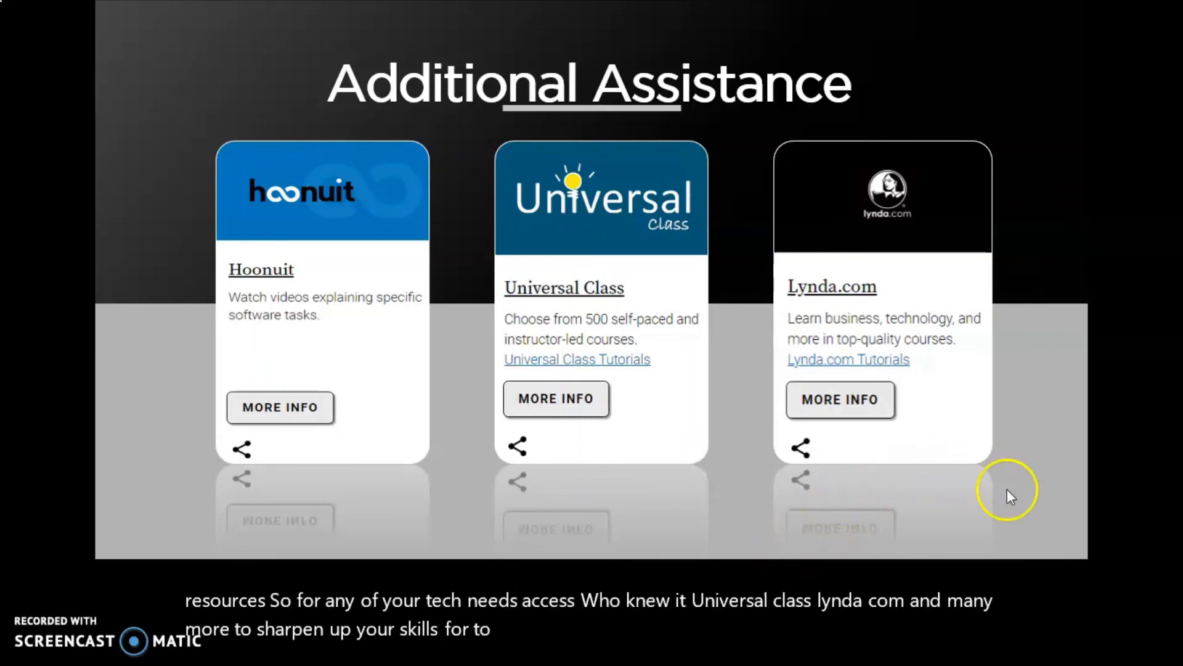
Advance the slideshow to the closing 'Thanks for Watching!' slide.
left_click(1052, 516)
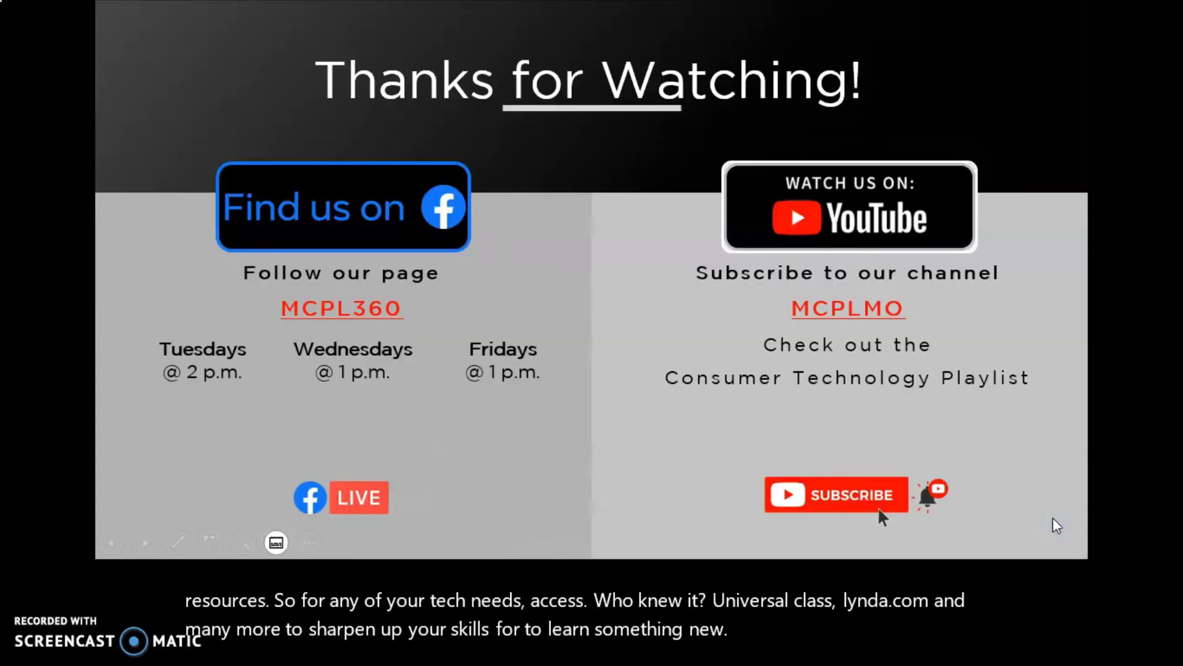